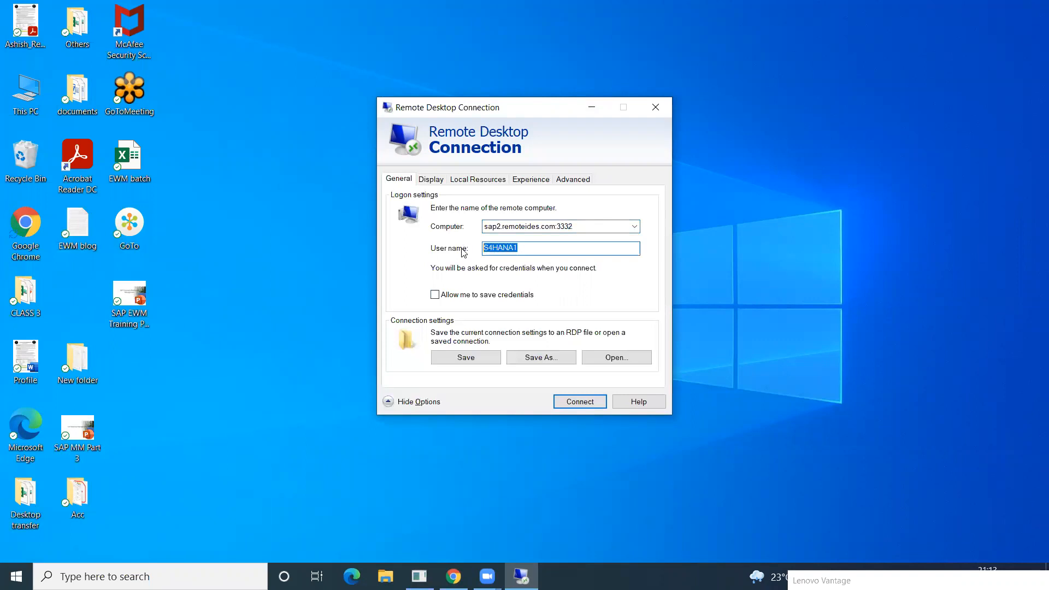
Step: Connect to the remote computer sap2.remoteides.com:3332 with the account password and dismiss the Shutdown Event Tracker
click(583, 402)
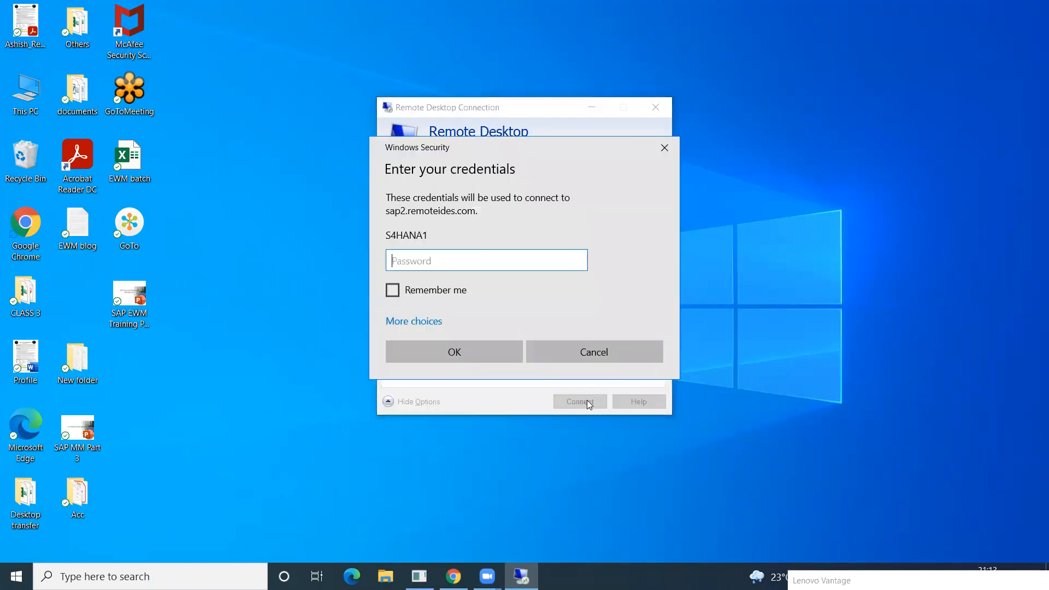
text(••••••••)
click(452, 350)
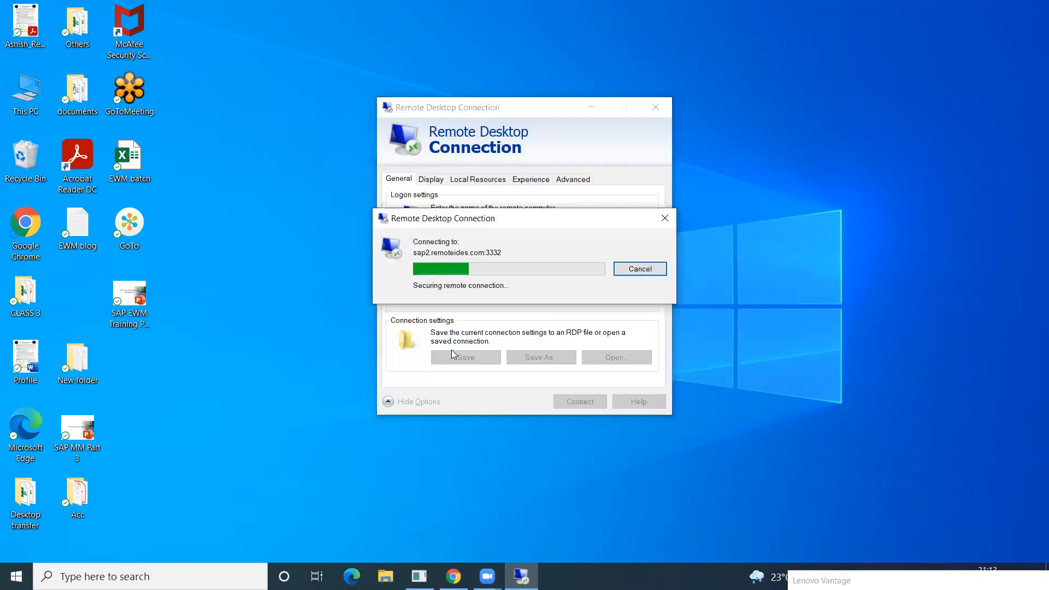
click(570, 396)
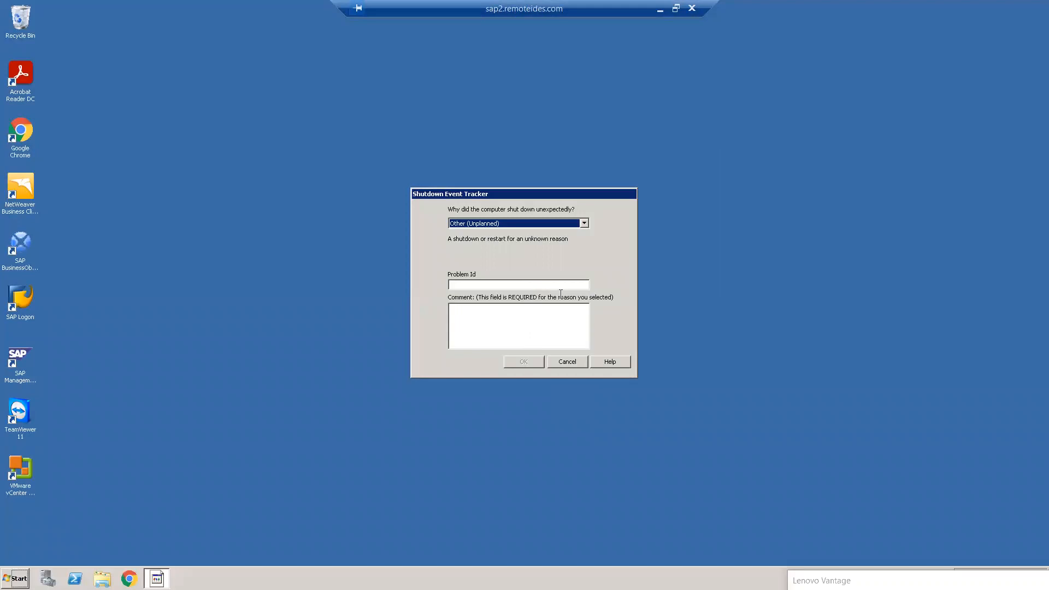
click(577, 363)
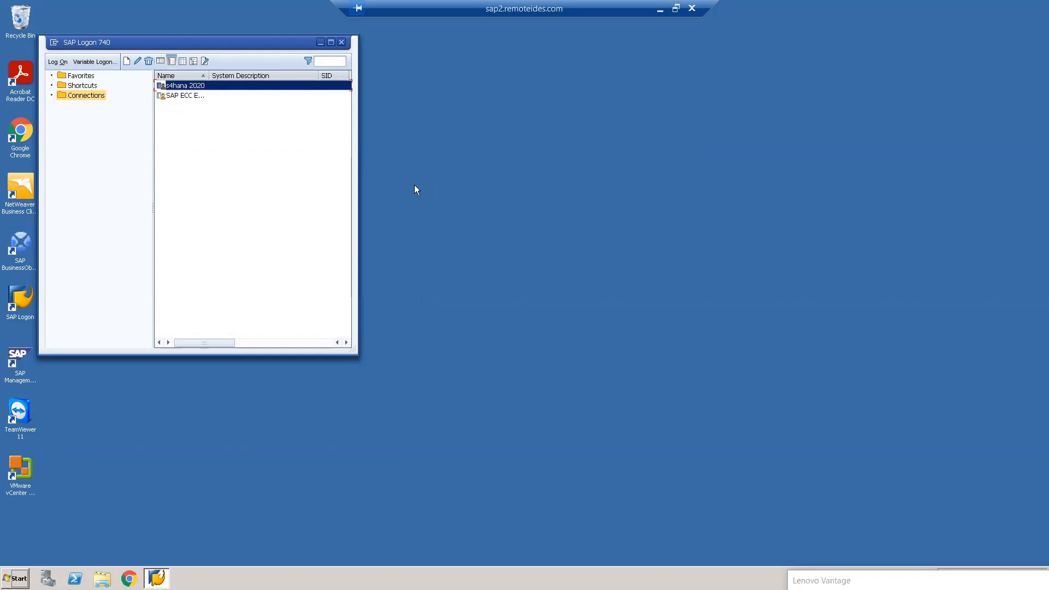
click(660, 9)
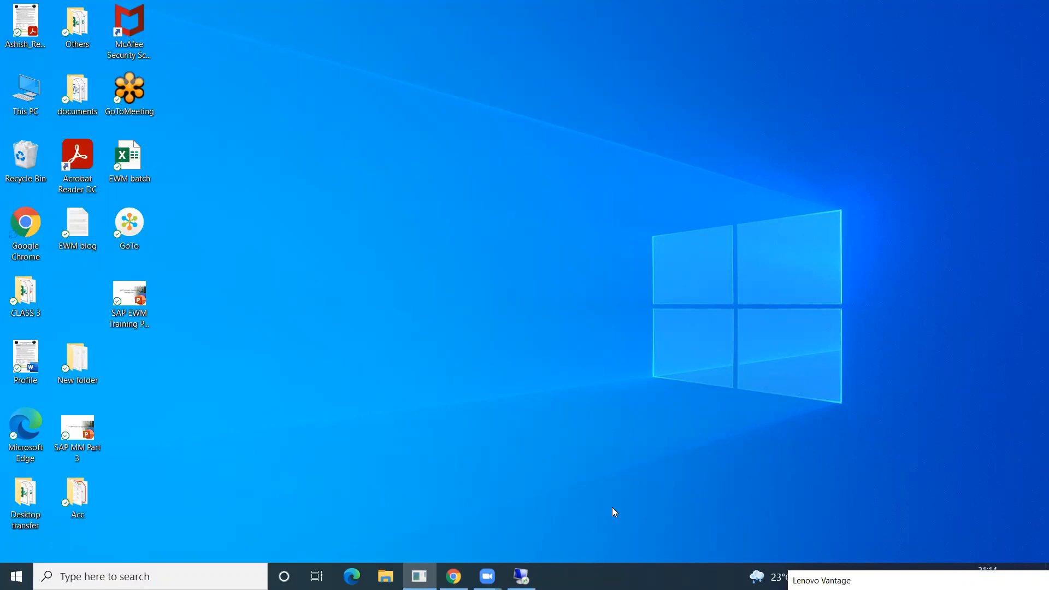
click(521, 576)
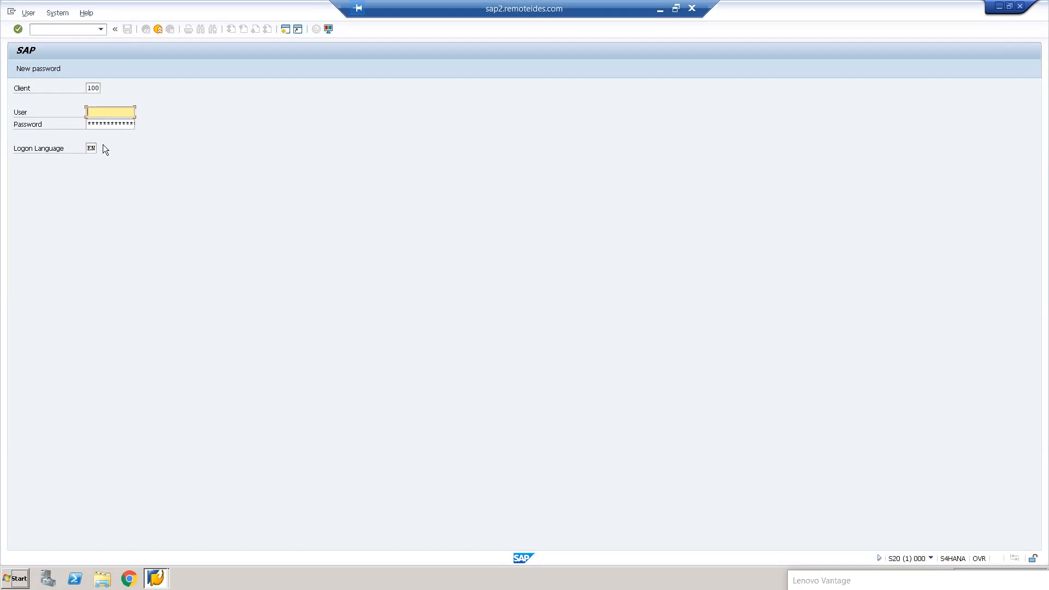
Step: Log on to SAP client 100 in language EN with the trainer's user name and password
key(Down)
key(Tab)
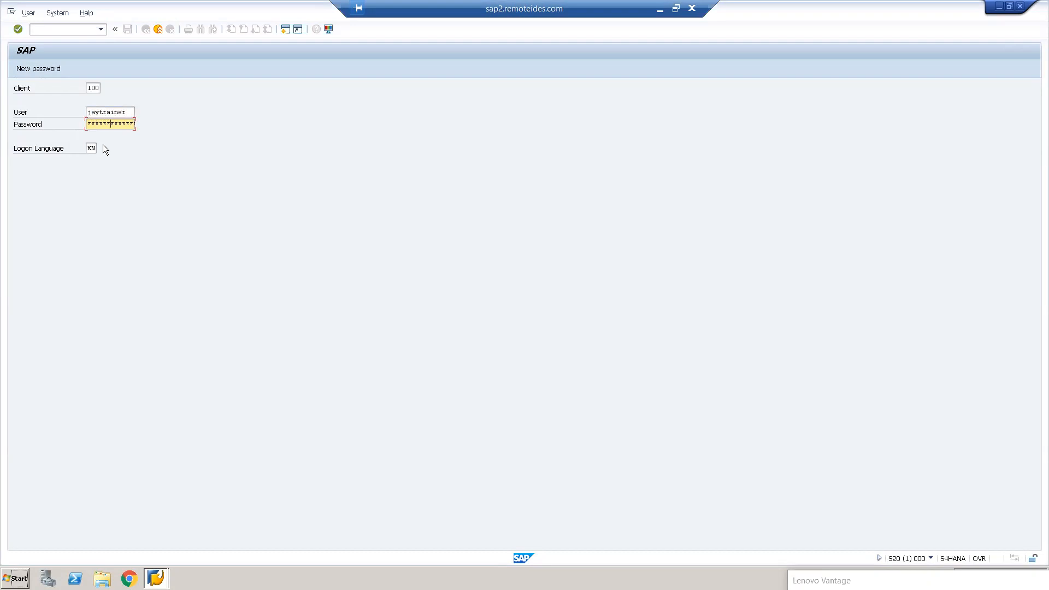
key(Return)
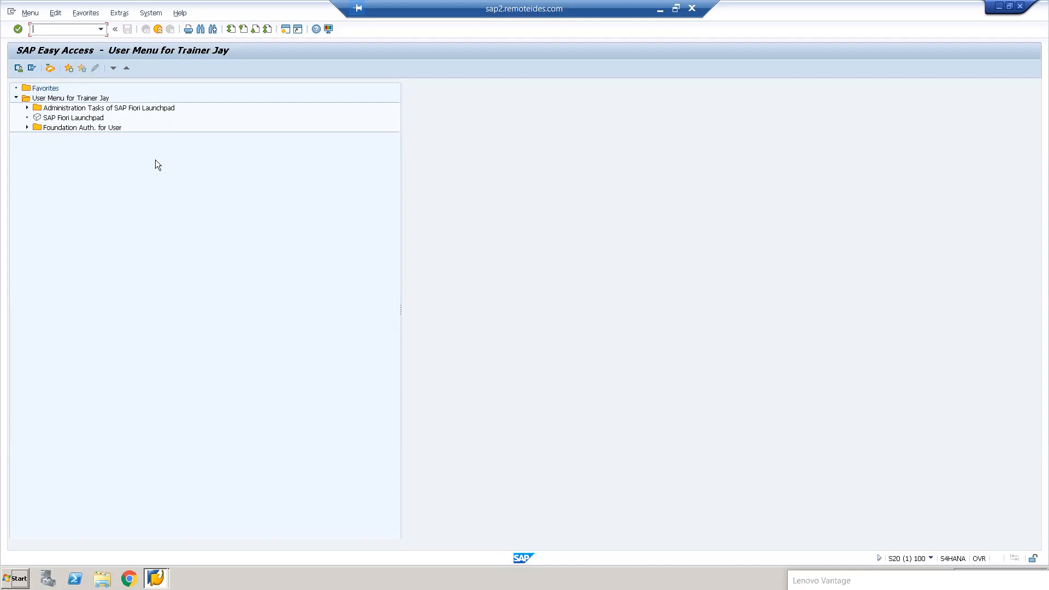
Step: Run transaction spro and display the SAP Reference IMG
text(spro)
key(Return)
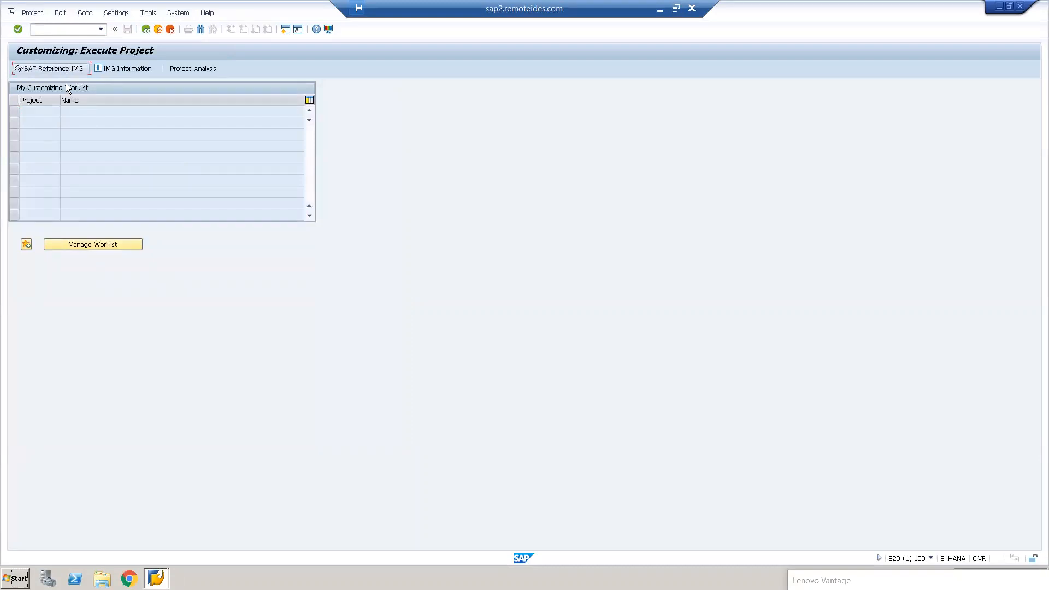
click(62, 69)
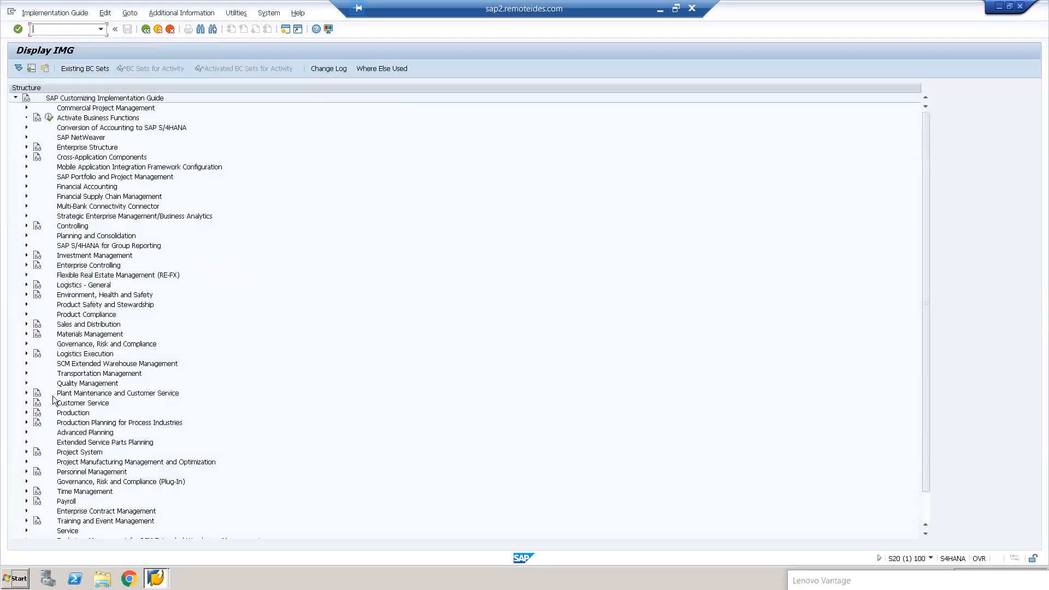
Step: View Assign Warehouse Numbers from Logistics Execution in the general ERP integration settings of Extended Warehouse Management's interfaces, then return to the IMG
click(25, 363)
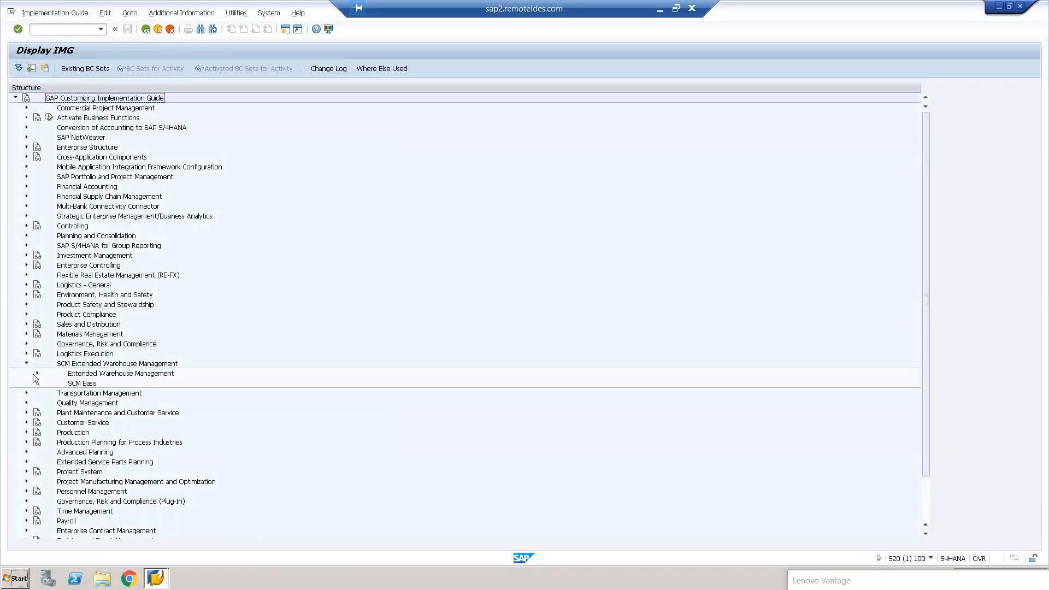
click(36, 373)
scroll(74, 443, down, 2)
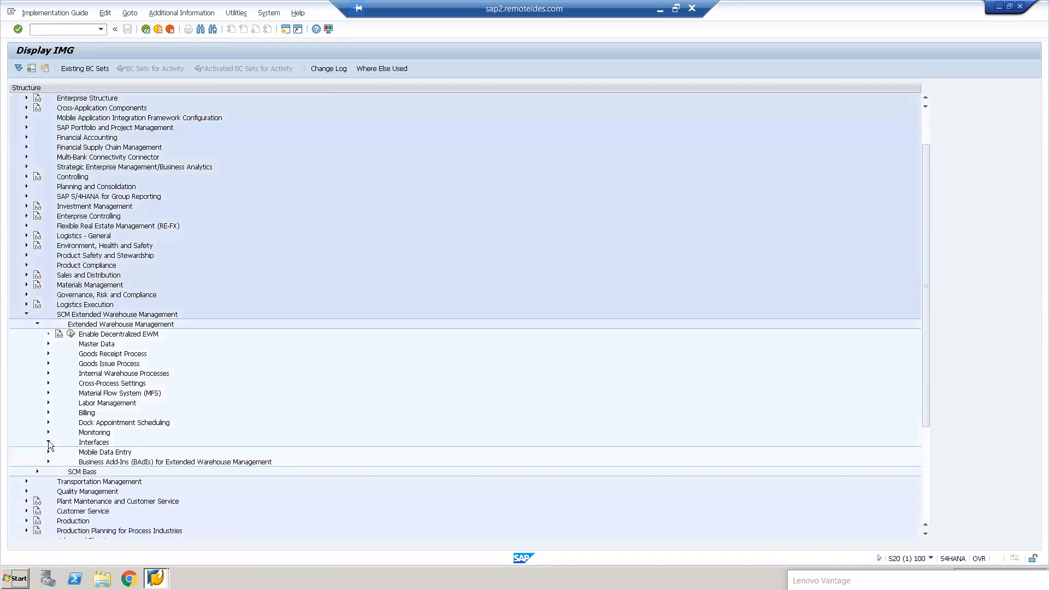
click(48, 441)
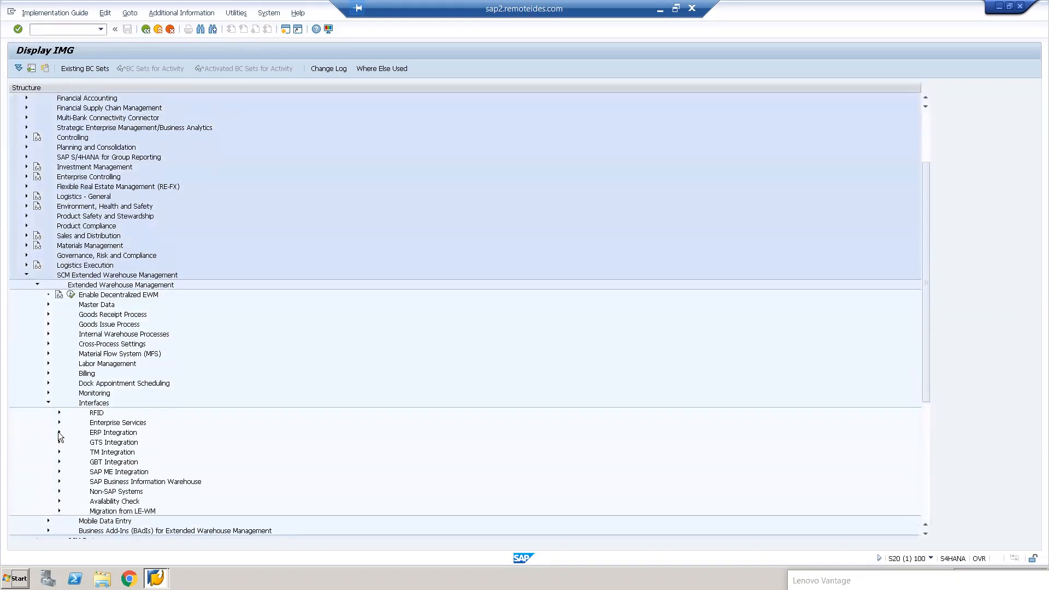
click(59, 432)
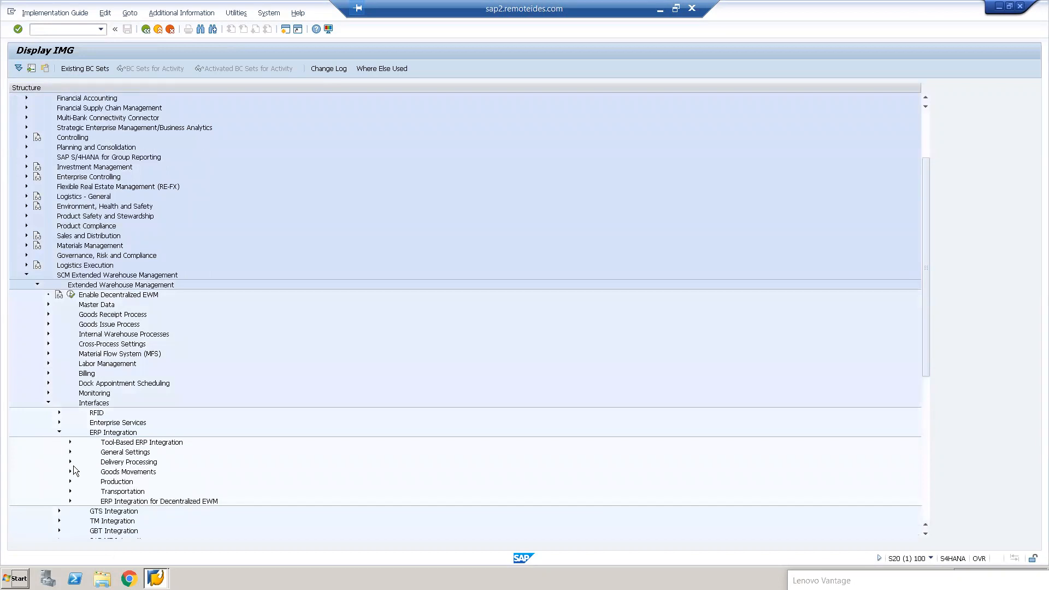
click(70, 452)
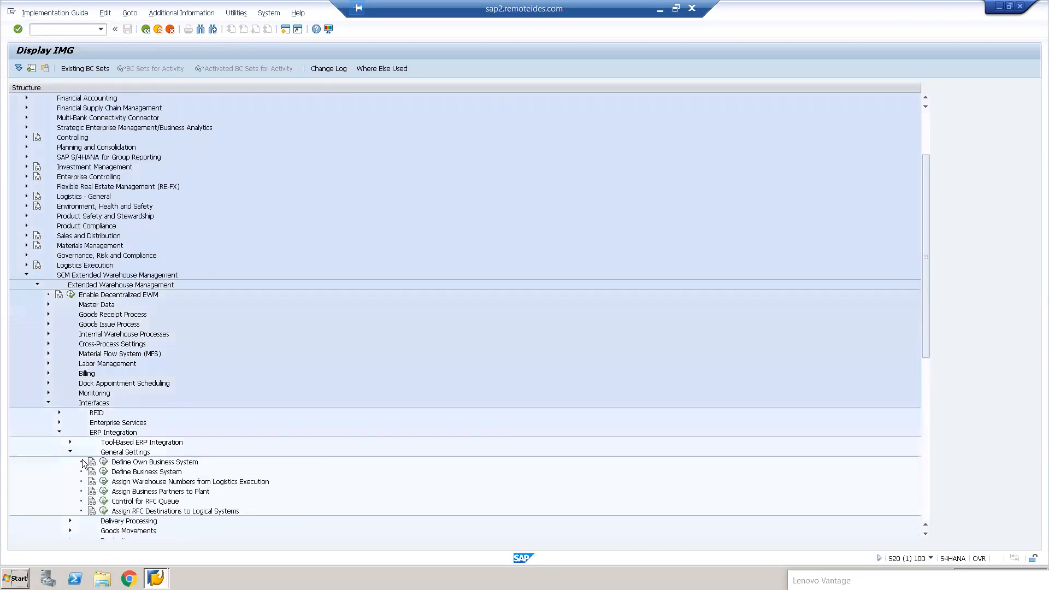
click(104, 482)
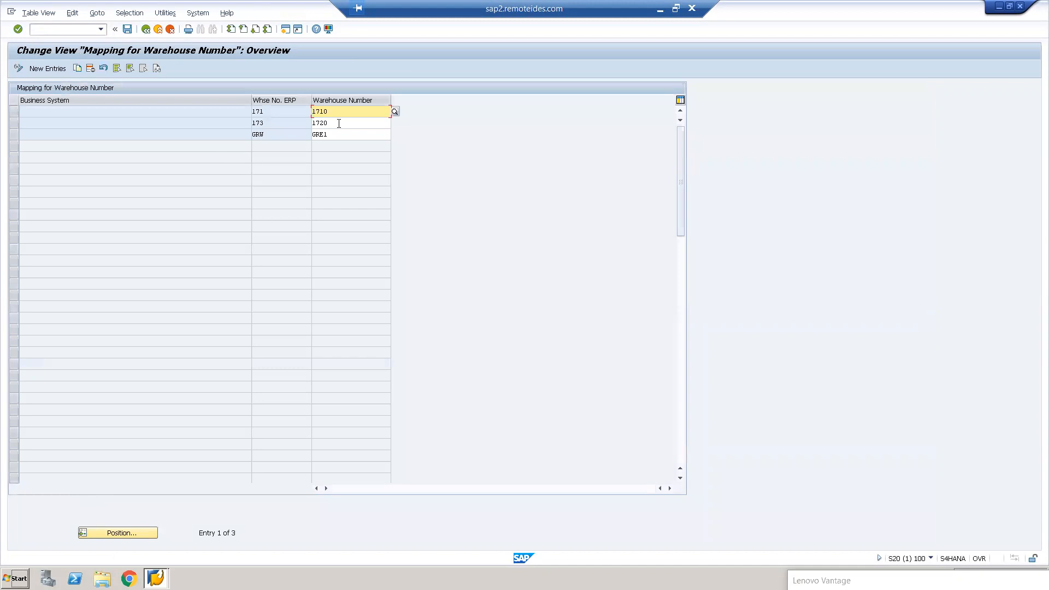
click(146, 29)
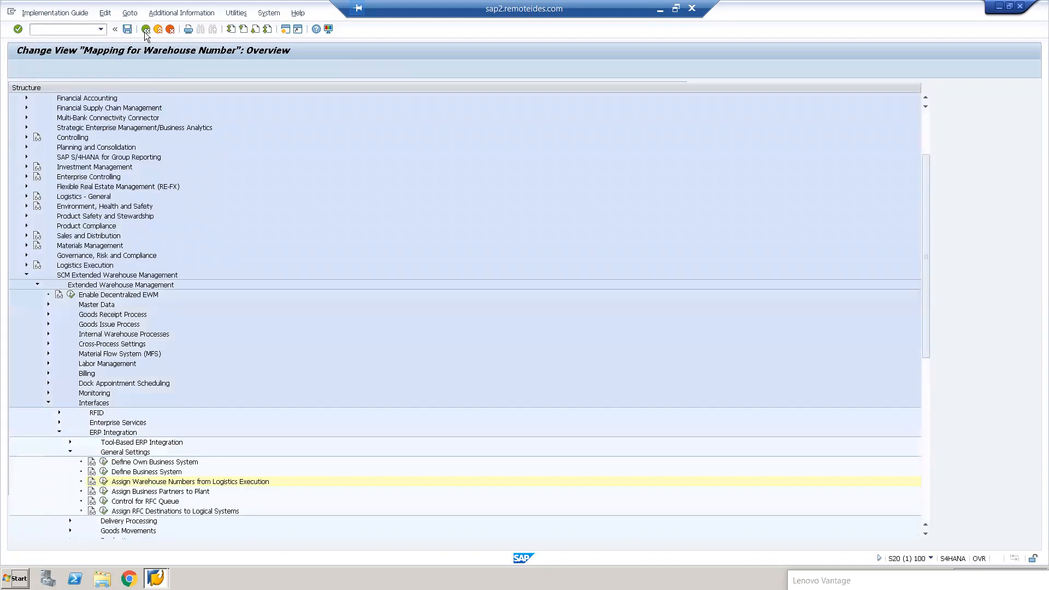
Step: Collapse the Interfaces node and view Assign Warehouse Number to Plant and Storage Location under the Enterprise Structure's Logistics Execution assignments
click(48, 404)
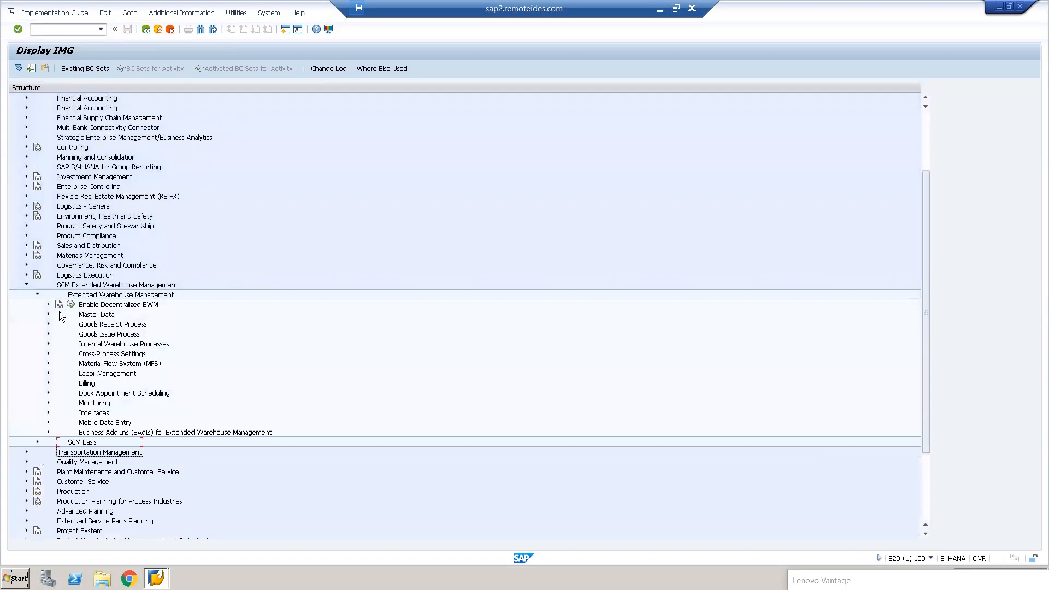
scroll(59, 312, up, 3)
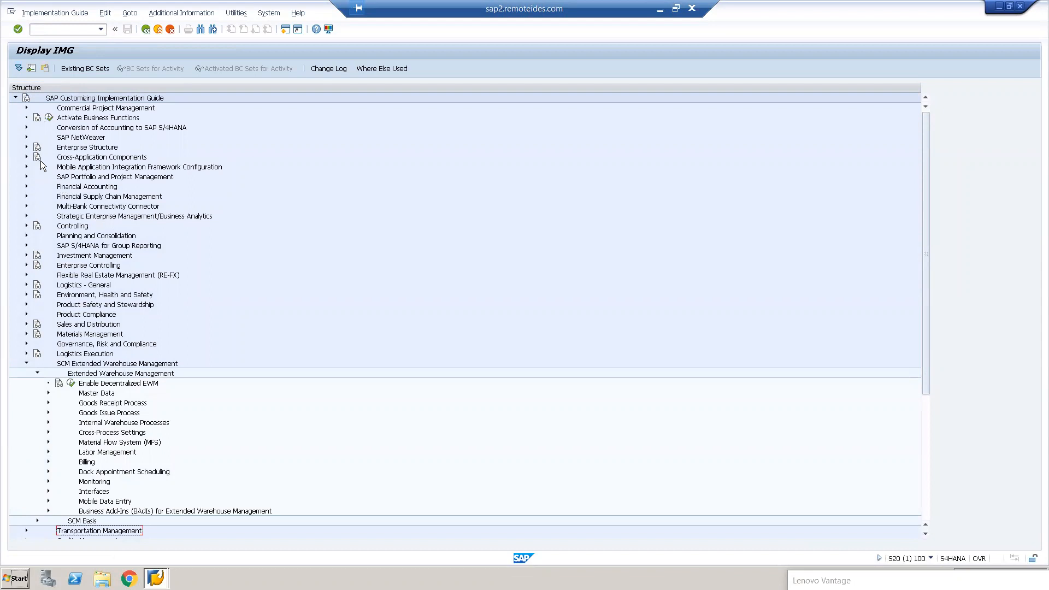
click(26, 147)
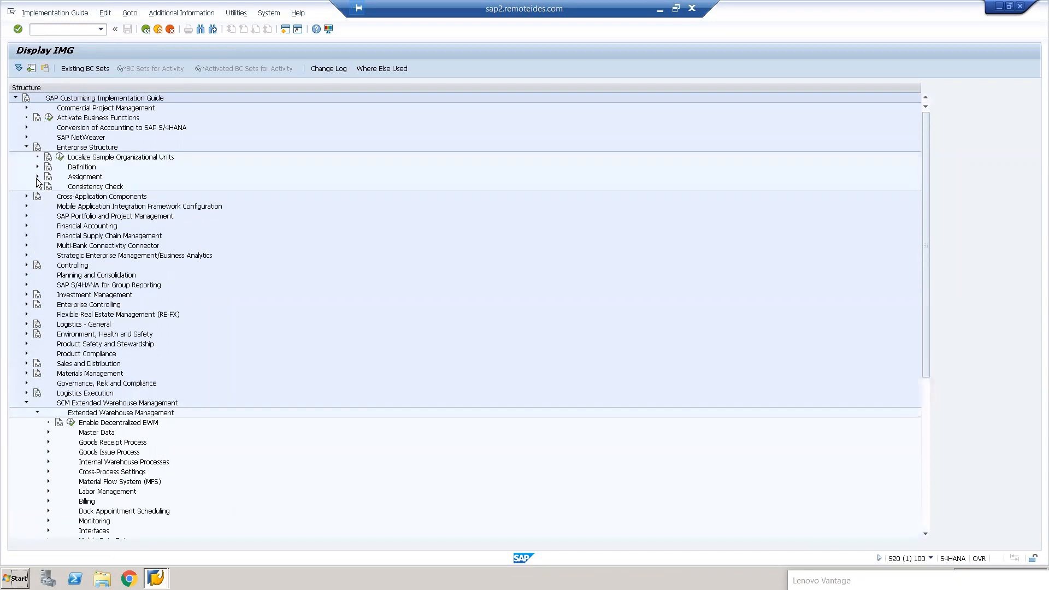
click(37, 176)
click(47, 235)
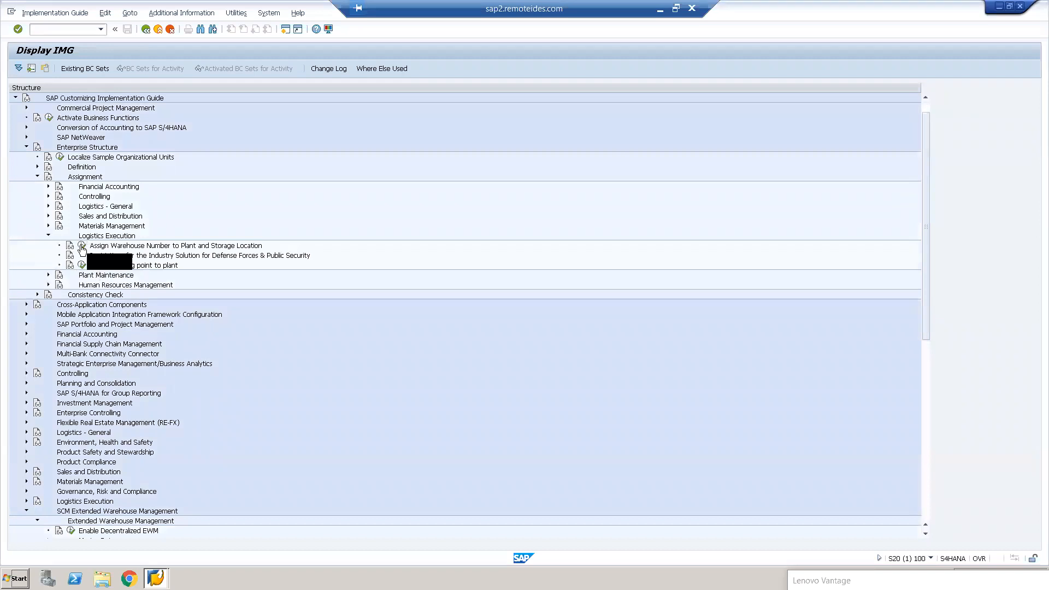
click(82, 247)
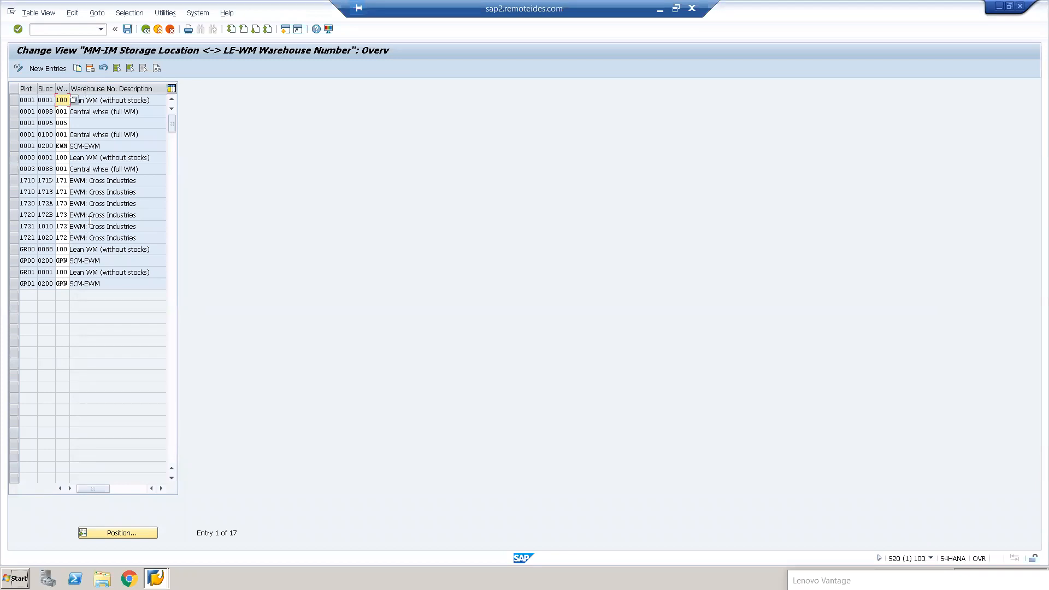
click(145, 30)
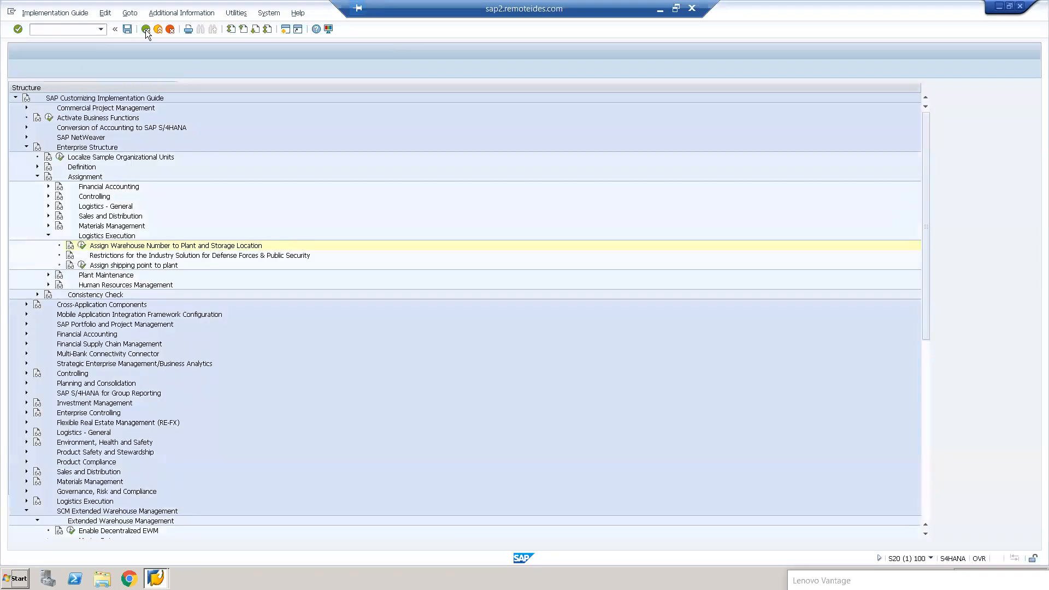
Step: Reexamine the mapping of ERP warehouse numbers to EWM warehouse numbers in the ERP integration settings
scroll(57, 407, down, 4)
scroll(57, 405, down, 5)
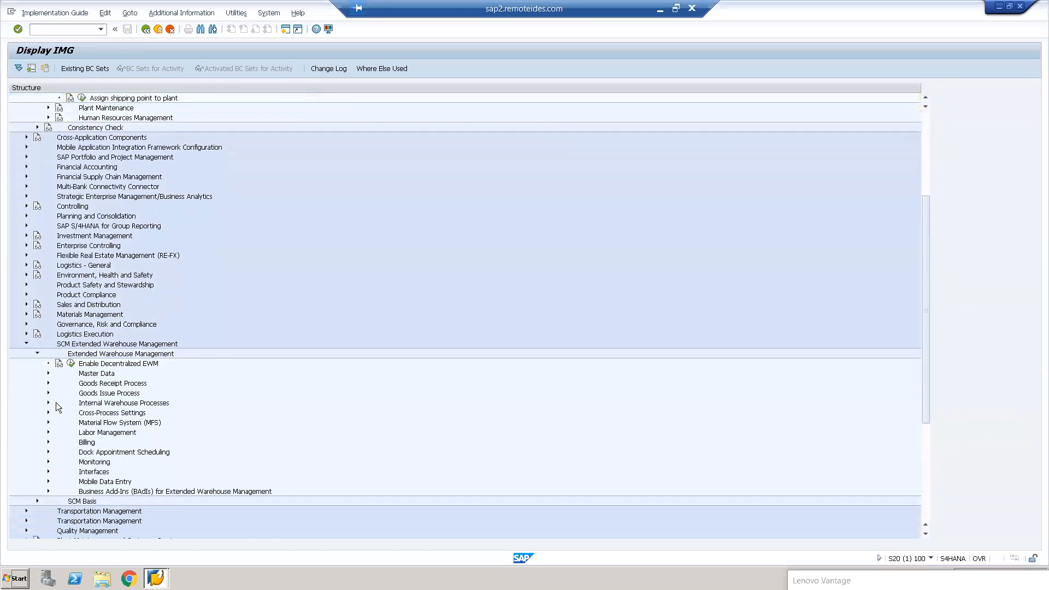
click(48, 384)
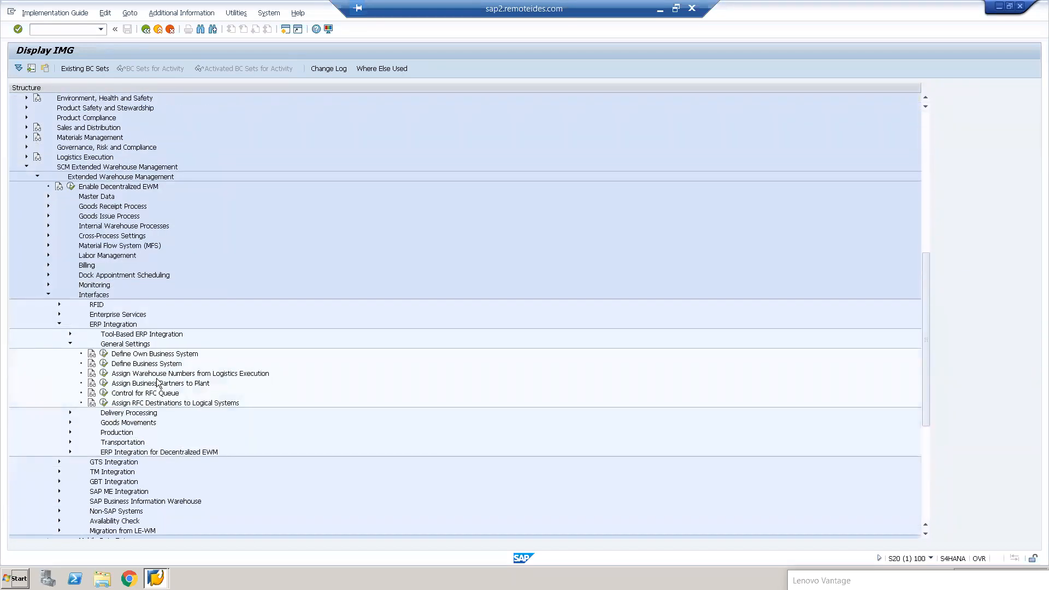
click(102, 375)
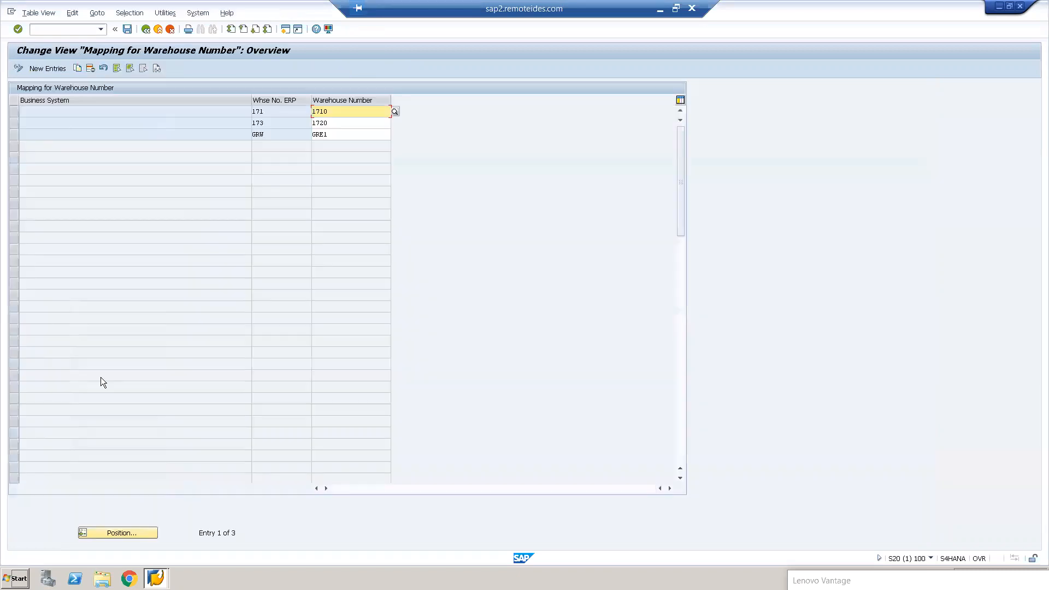
click(145, 28)
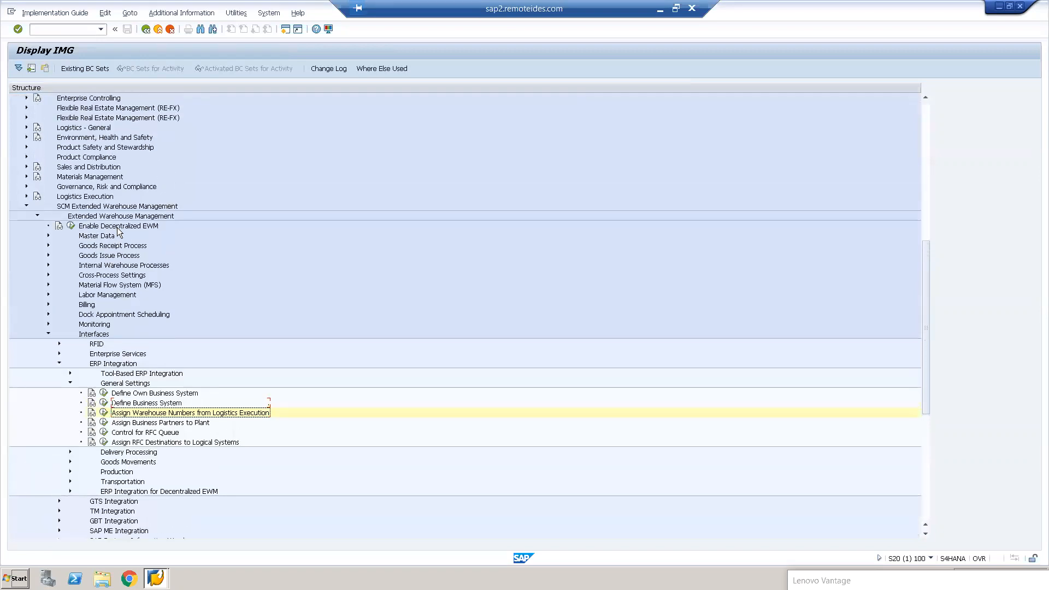
Step: Review the warehouse number assigned to each plant and storage location once more and return to the IMG
scroll(117, 227, up, 9)
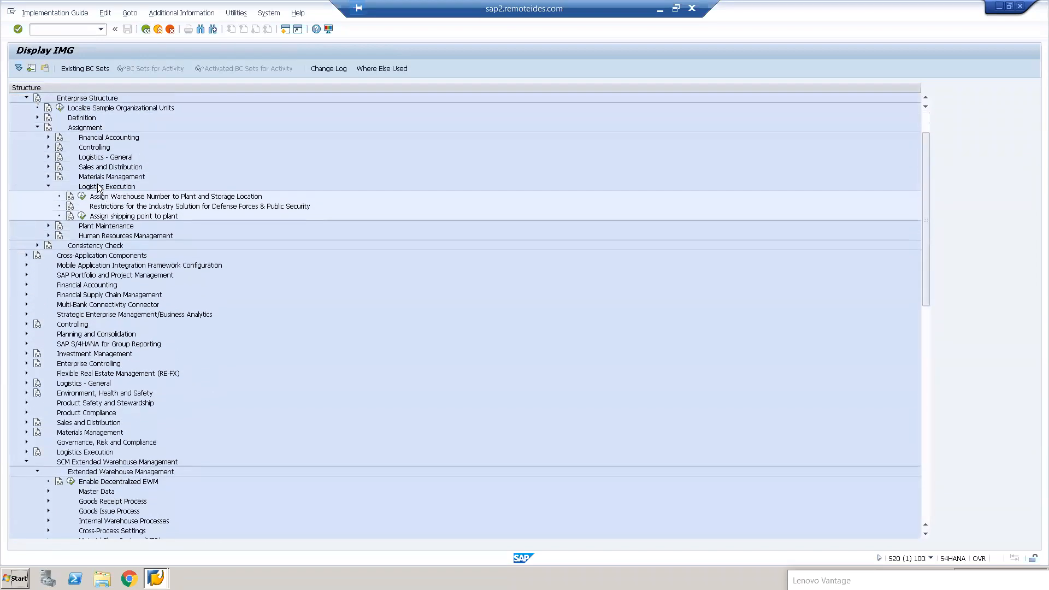
click(82, 196)
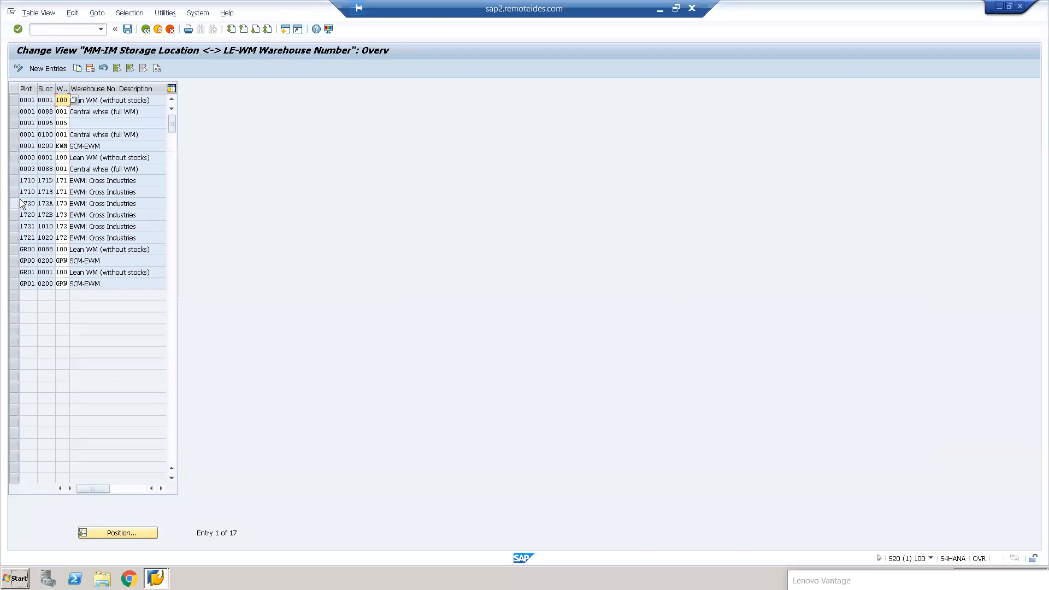
click(144, 30)
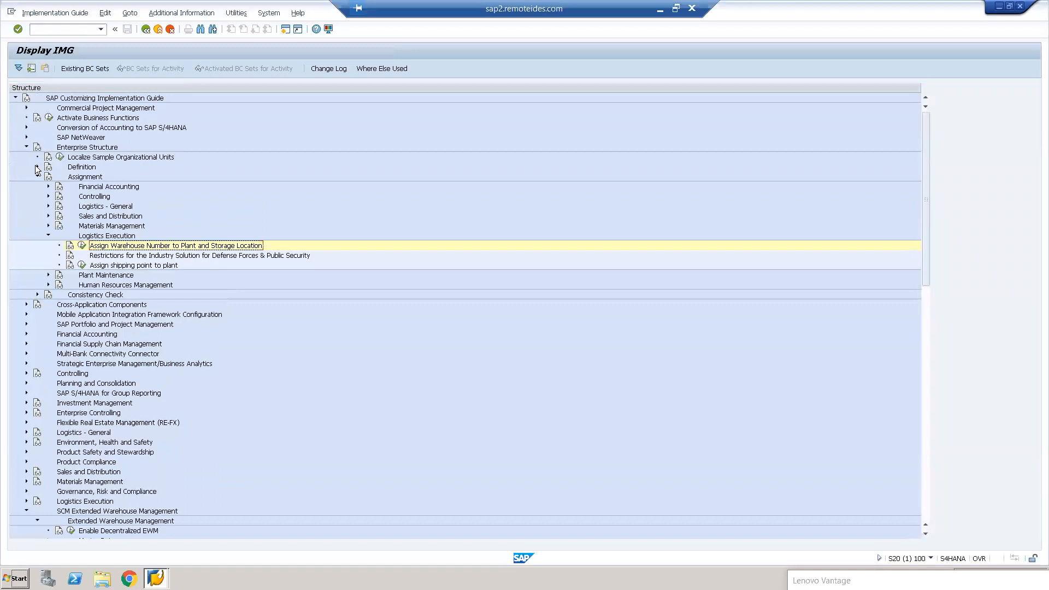
Step: Display the storage locations of plant 1710 through Maintain storage location in the Enterprise Structure's Materials Management definitions
click(36, 166)
click(48, 216)
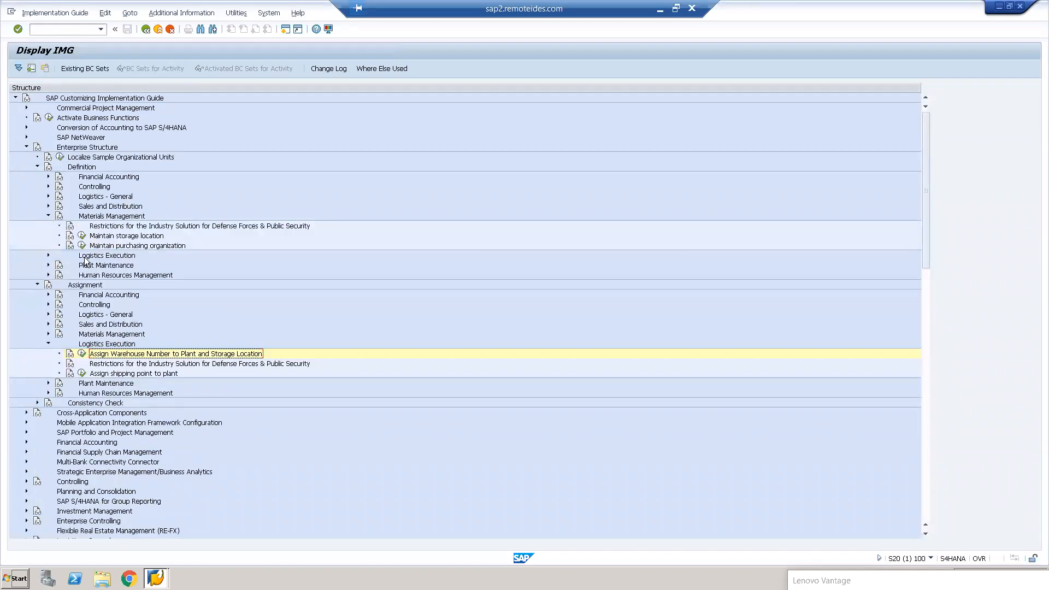
click(82, 236)
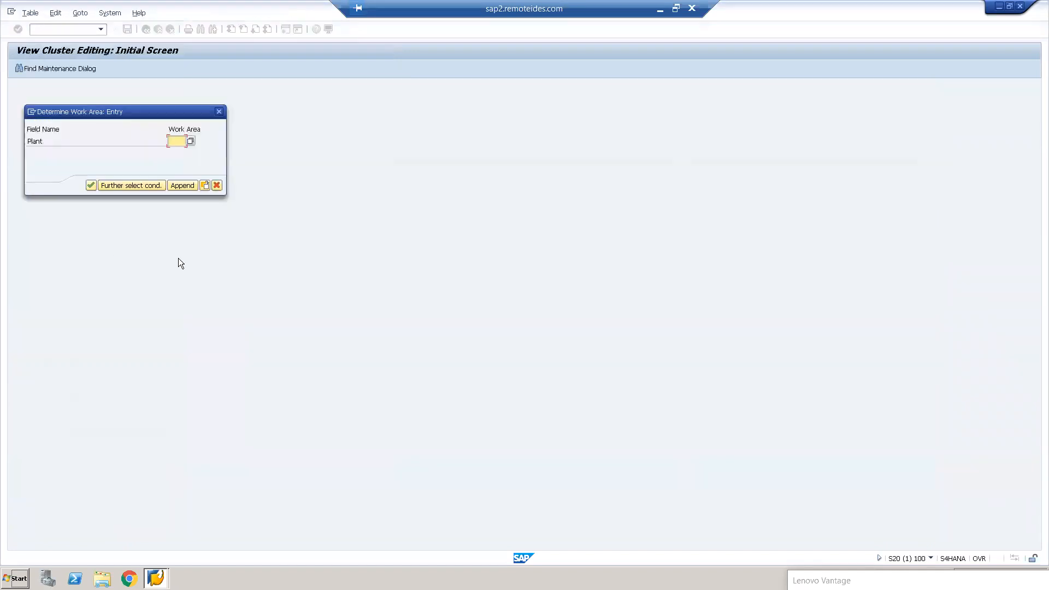
text(1710)
key(Return)
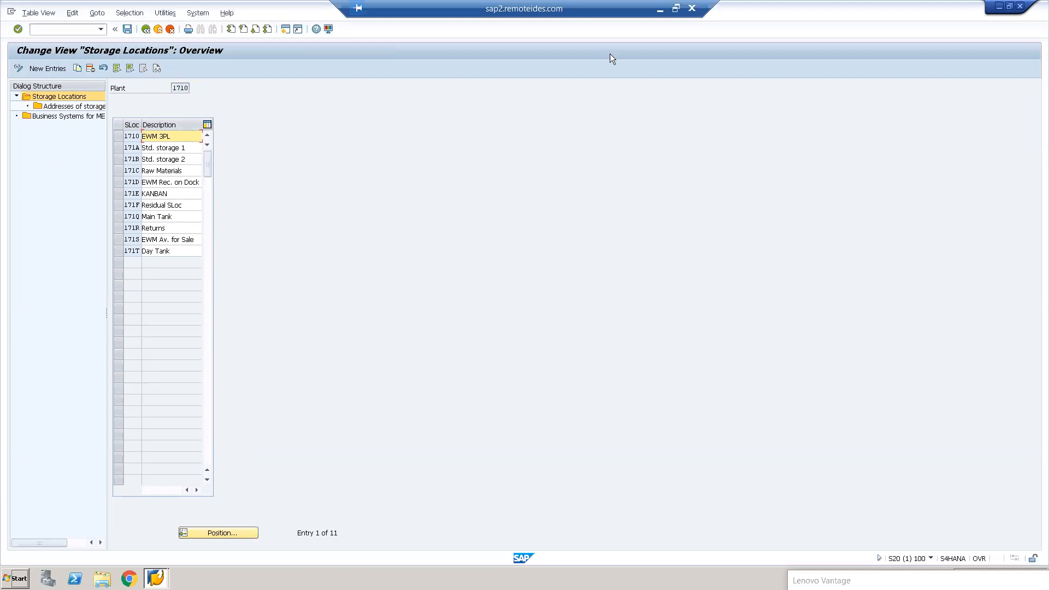
Step: Minimize the remote session and open the SAP EWM Training PPT Part 1 presentation from the desktop in PowerPoint
click(661, 10)
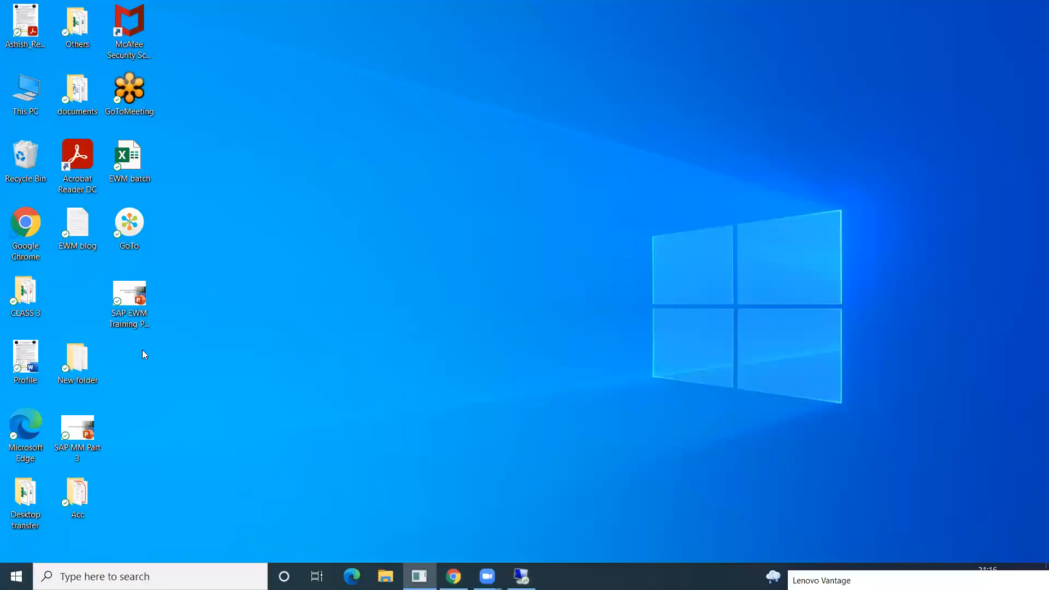
click(141, 304)
double_click(140, 302)
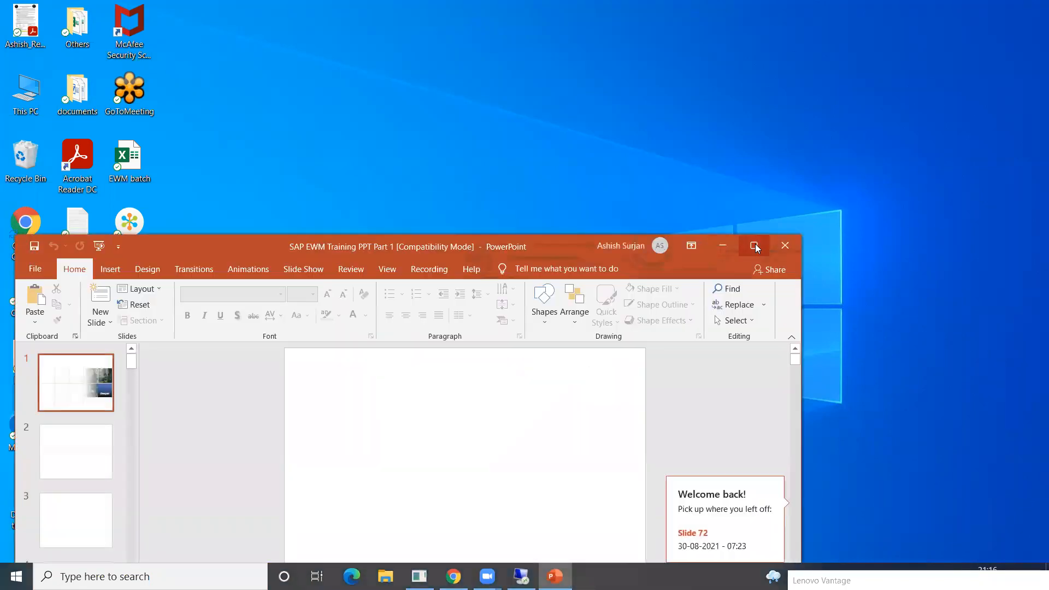
Step: Maximize the presentation and review the Building Blocks – Warehouse Number slide and the Organisation Structure in EWM slide
scroll(612, 385, down, 7)
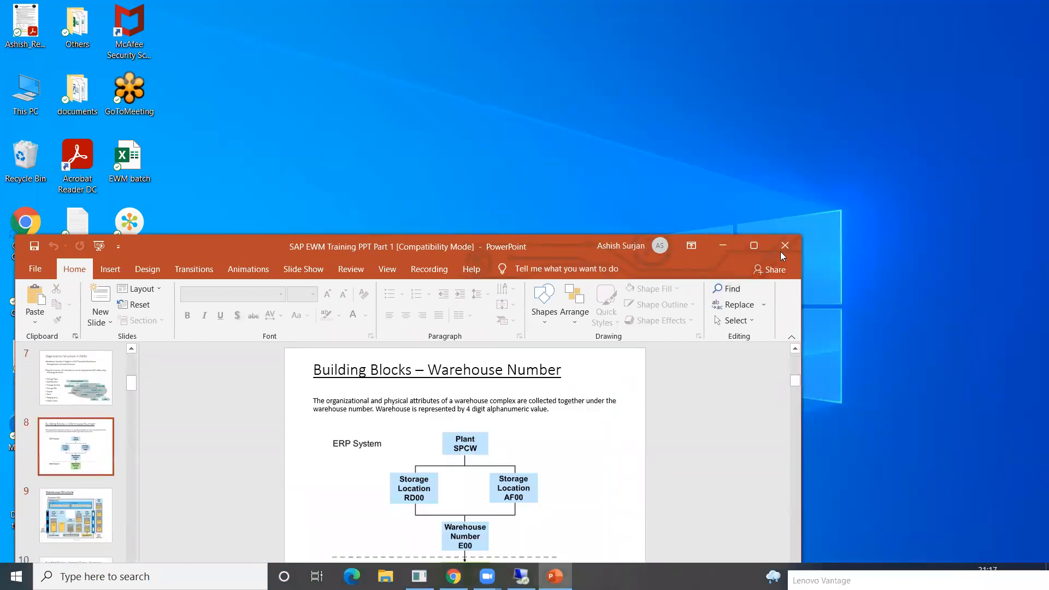
click(754, 246)
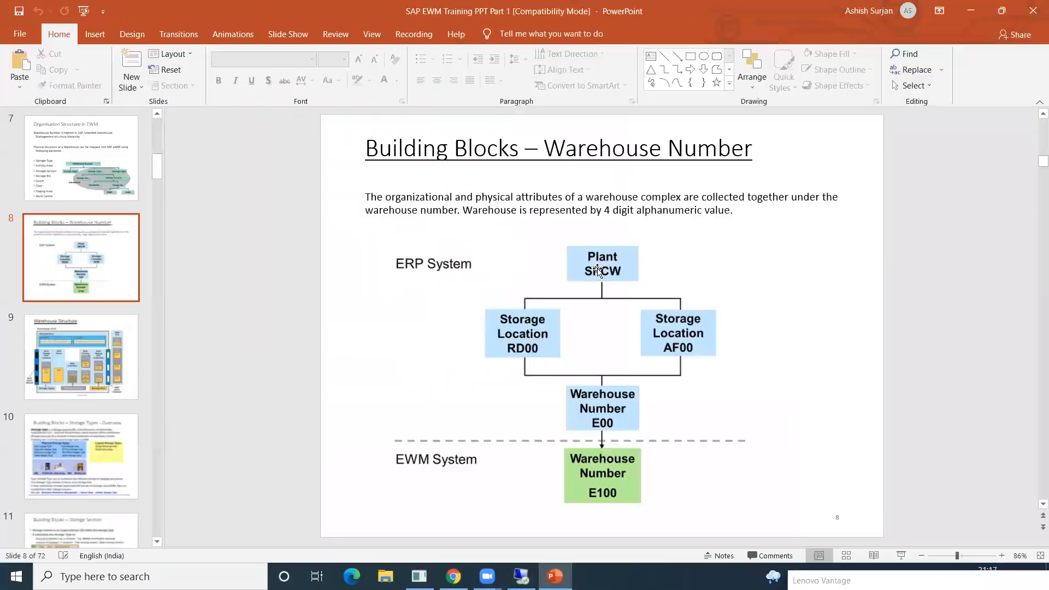
click(544, 335)
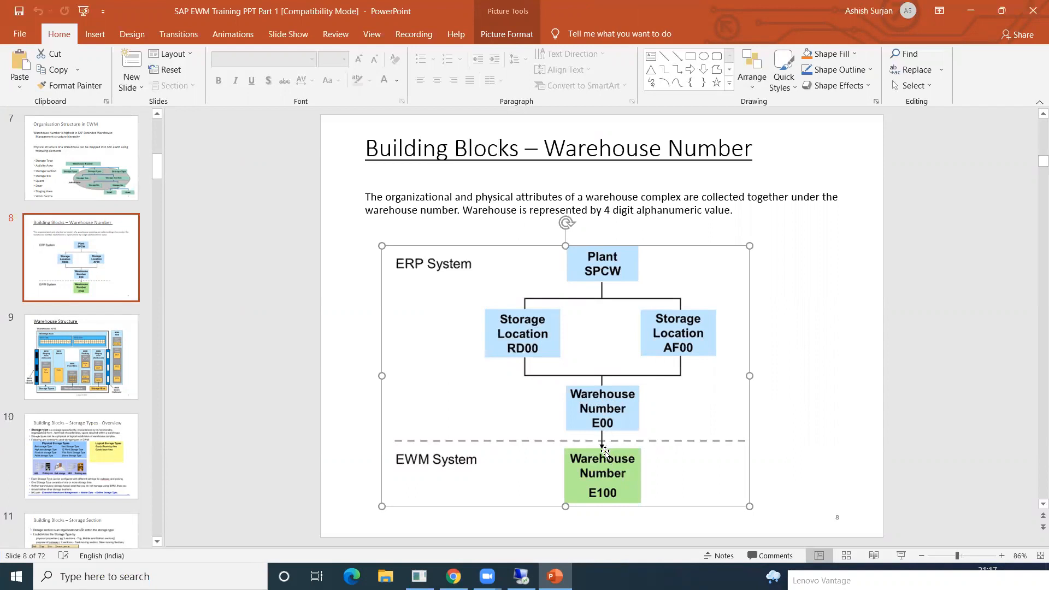
click(98, 262)
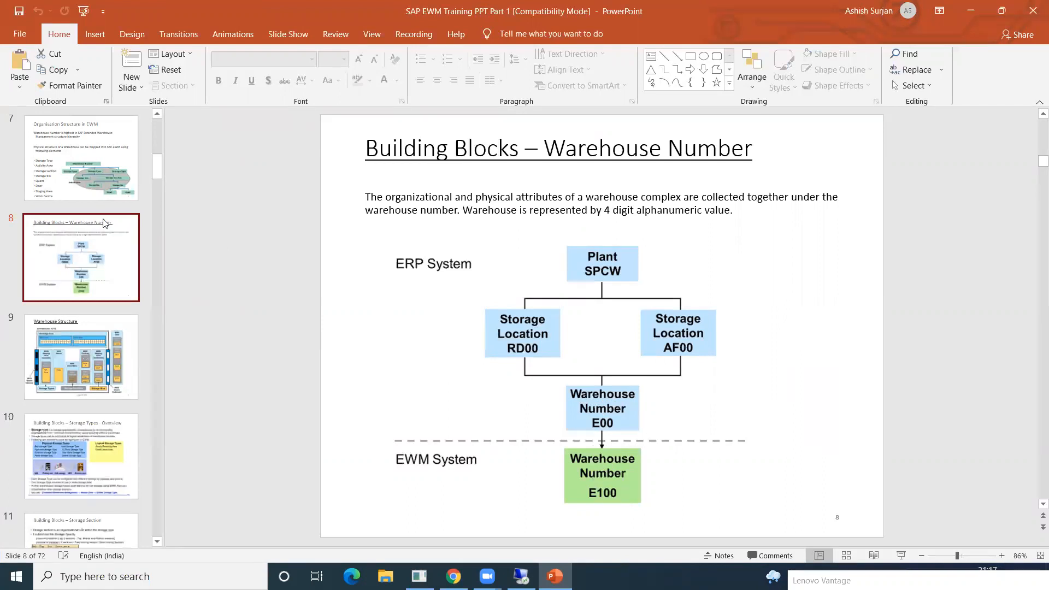
click(99, 180)
click(753, 409)
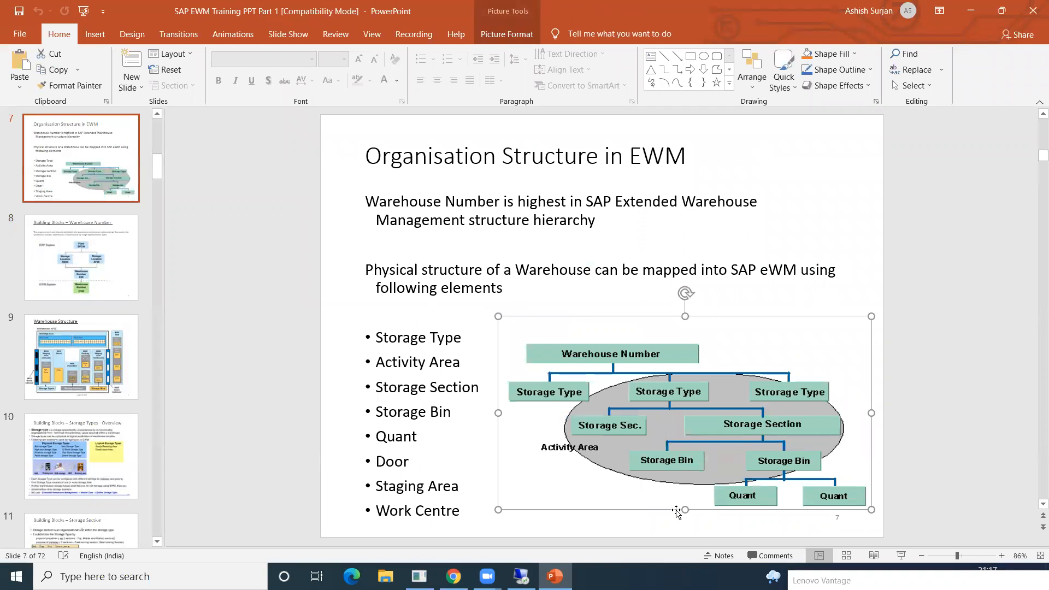
Step: Switch to the SAP remote session and add storage location RM01 with description Rawmaterial to plant 1710
mouse_move(521, 576)
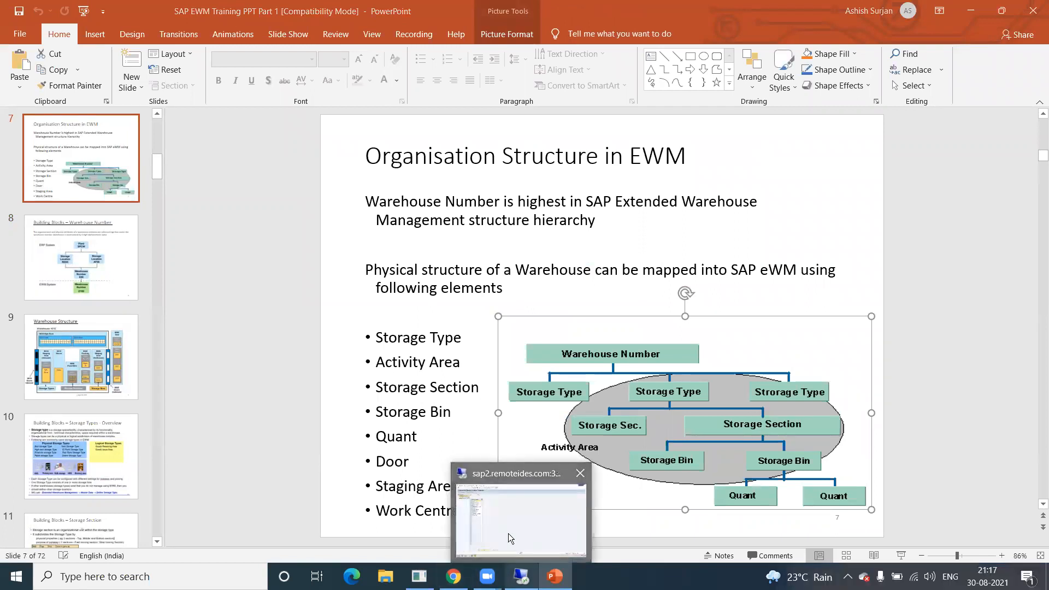
click(509, 533)
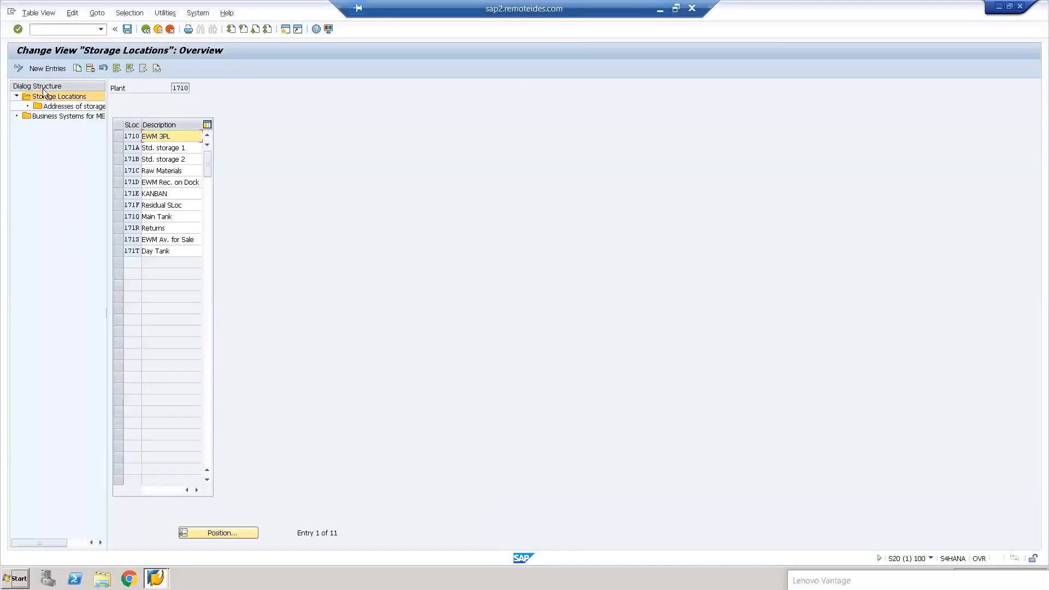
click(49, 69)
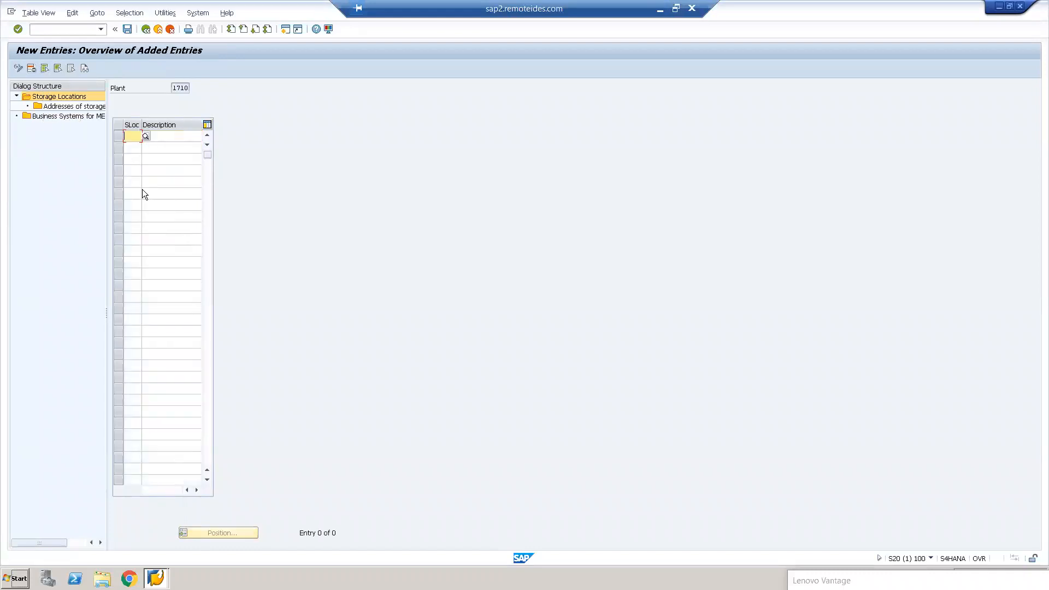
text(RM01)
key(Tab)
text(Ra)
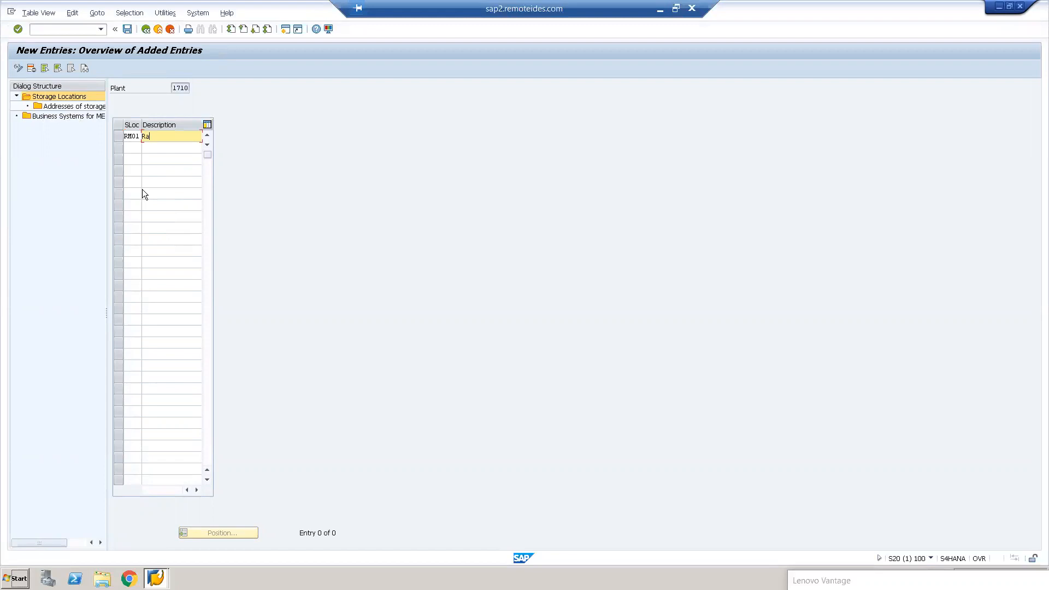
text(wmaterial)
key(Tab)
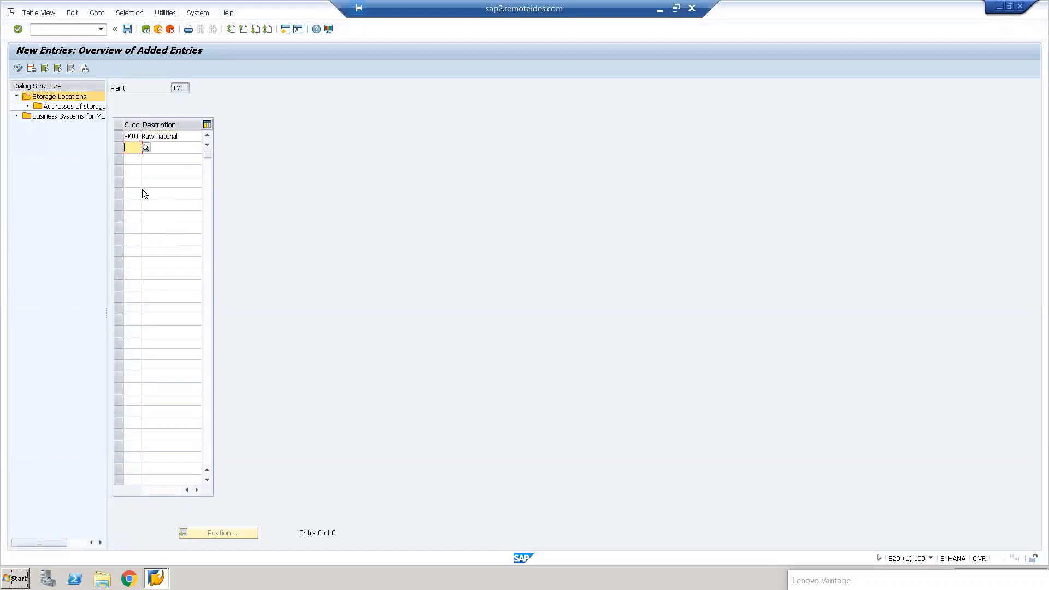
Step: Add storage location FG00 with the description Finished Product to plant 1710
text(FG00)
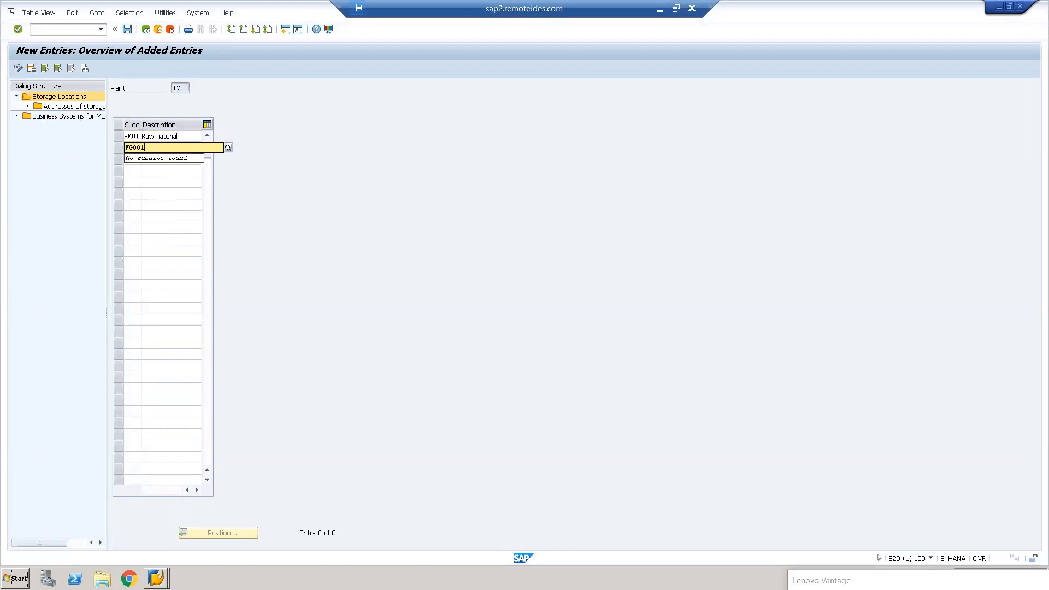
key(Tab)
text(F)
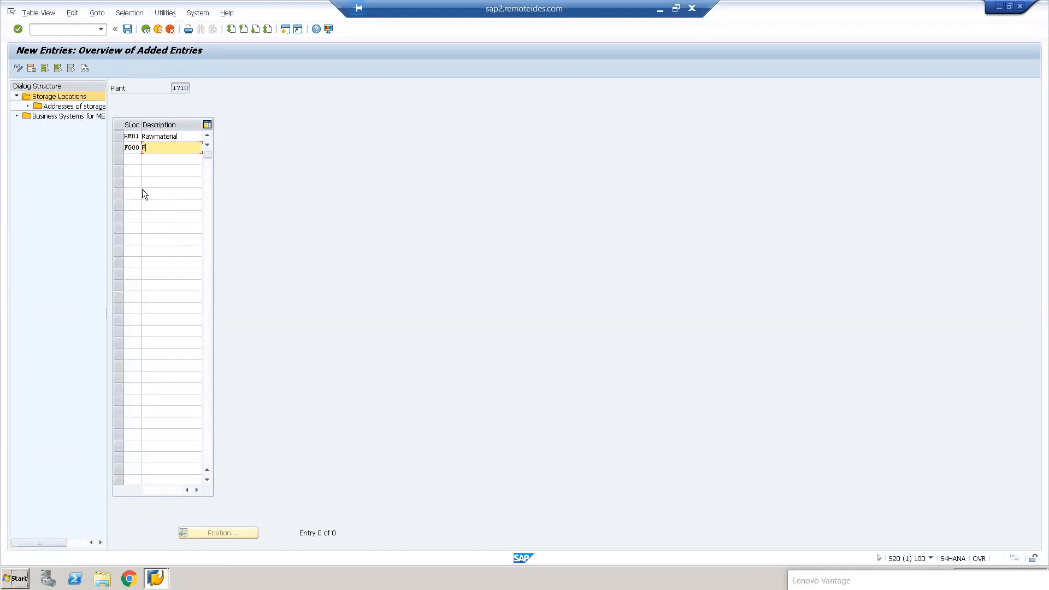
text(inished Product)
key(Return)
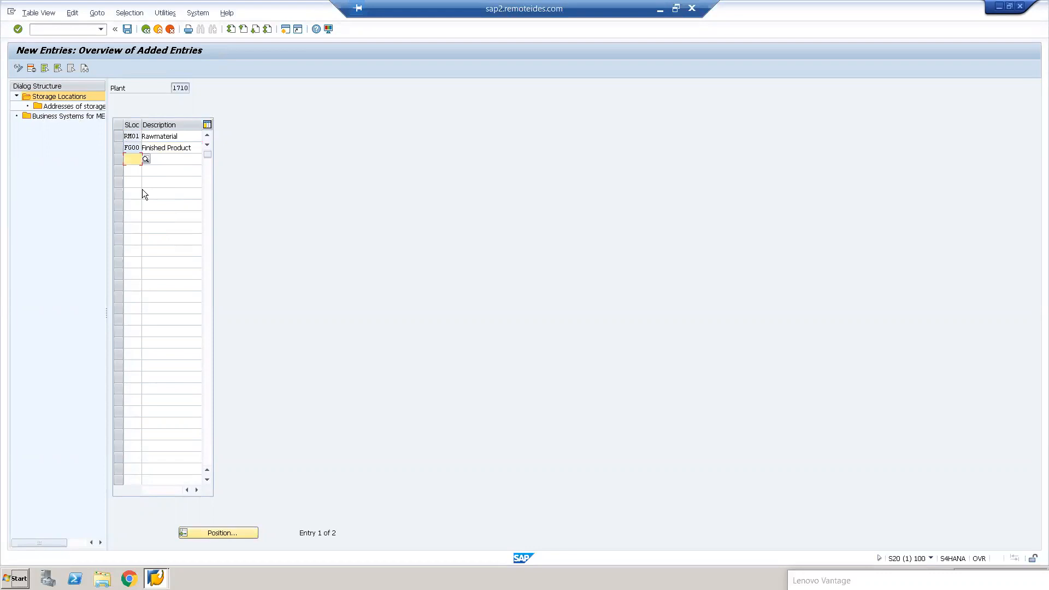
Step: Save the new storage locations to a new customizing request described as "EWM1 new warehouse"
click(127, 29)
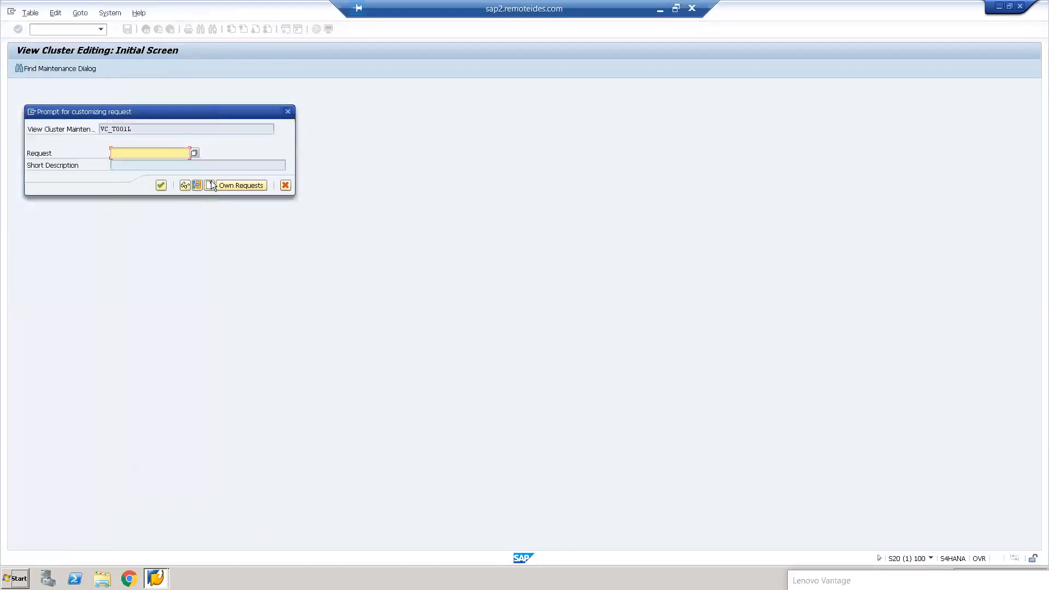
click(209, 185)
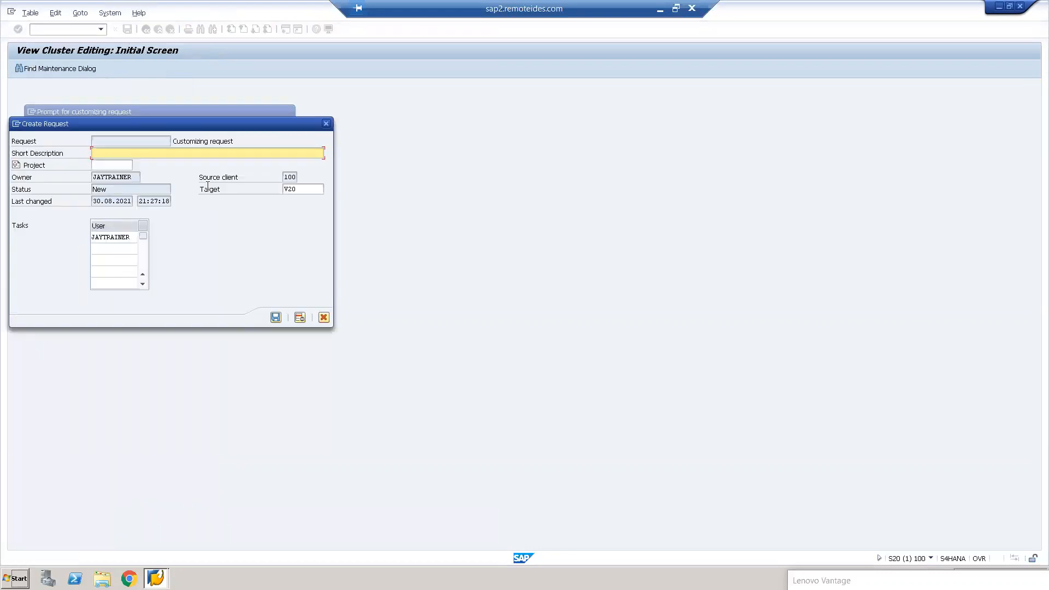
text(EWM1 new warehouse)
key(Return)
click(162, 185)
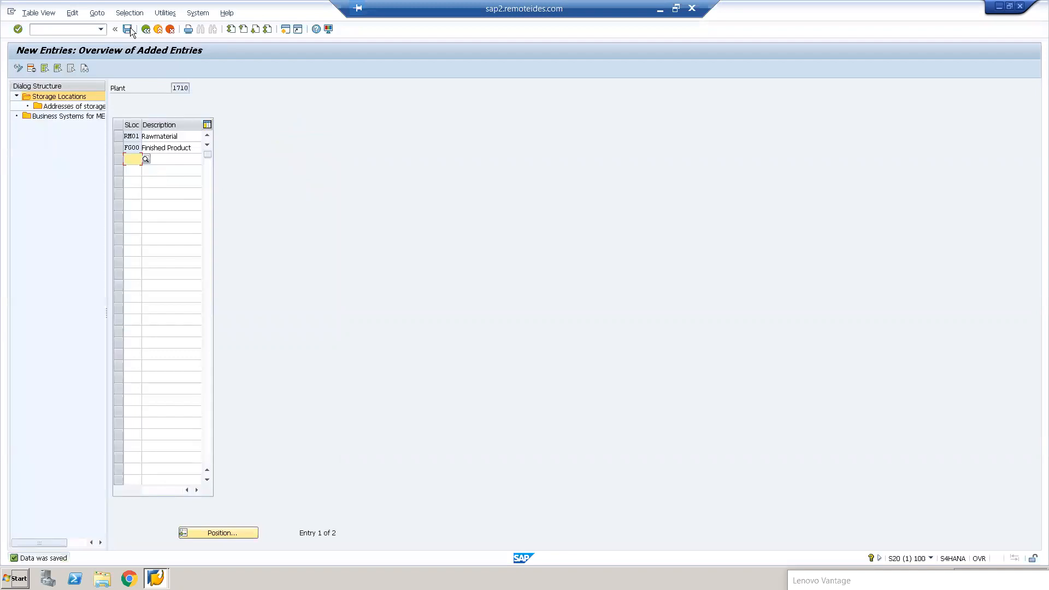
Step: Return to the IMG and run Define, copy, delete, check warehouse number from the Logistics Execution definitions
click(147, 29)
click(146, 29)
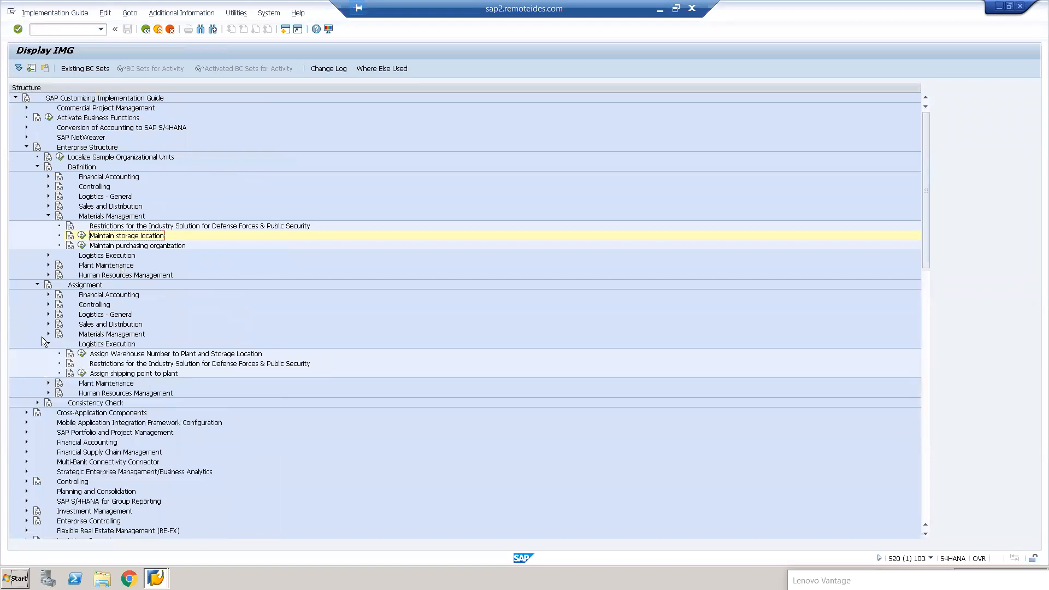
click(48, 255)
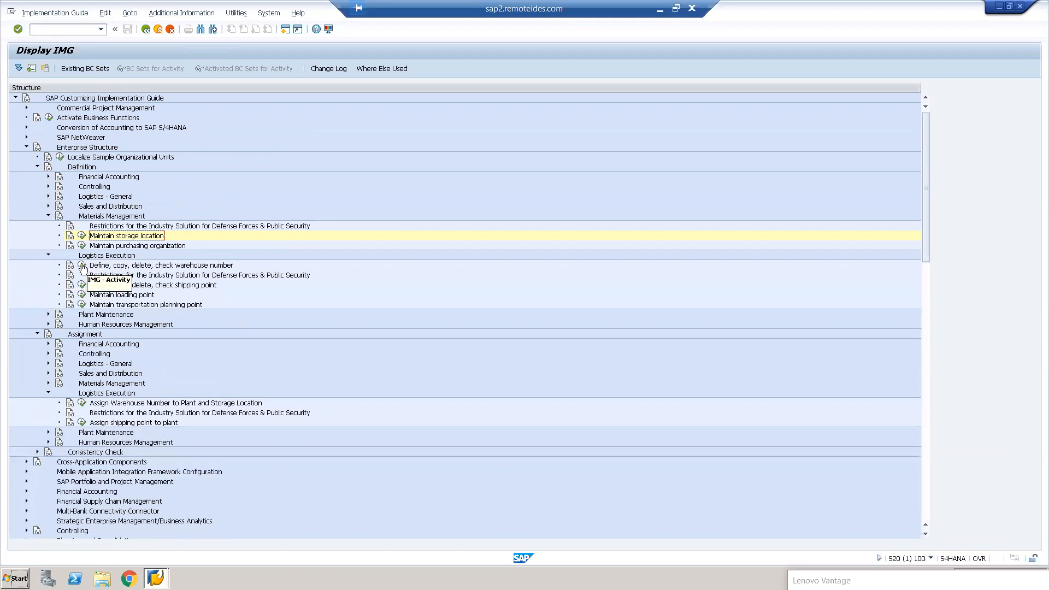
click(82, 266)
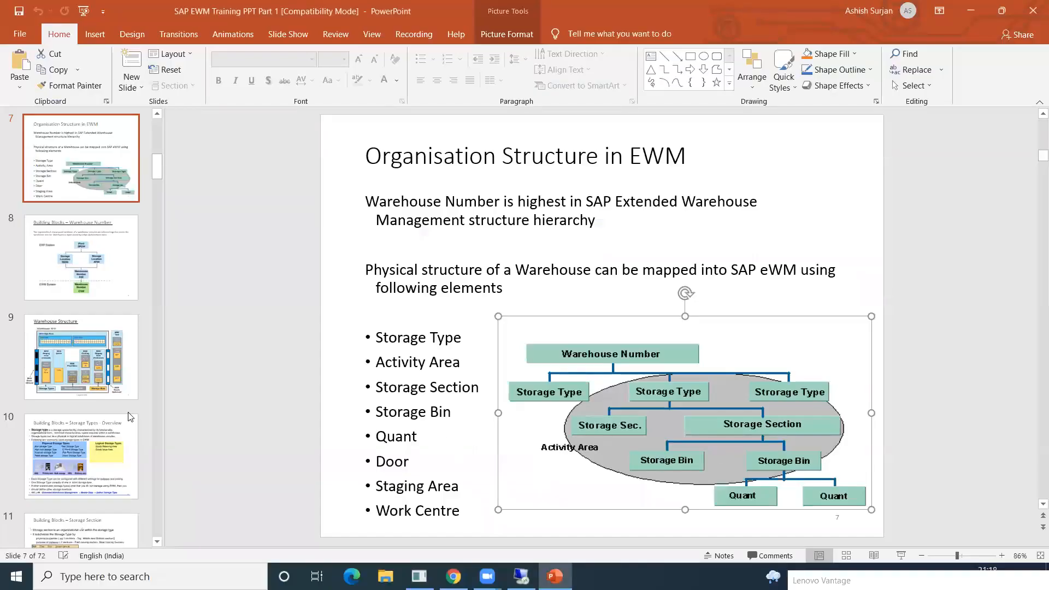
Step: Consult the Building Blocks – Warehouse Number slide in PowerPoint and return to SAP to open the Copy/delete/check warehouse number activity
click(82, 257)
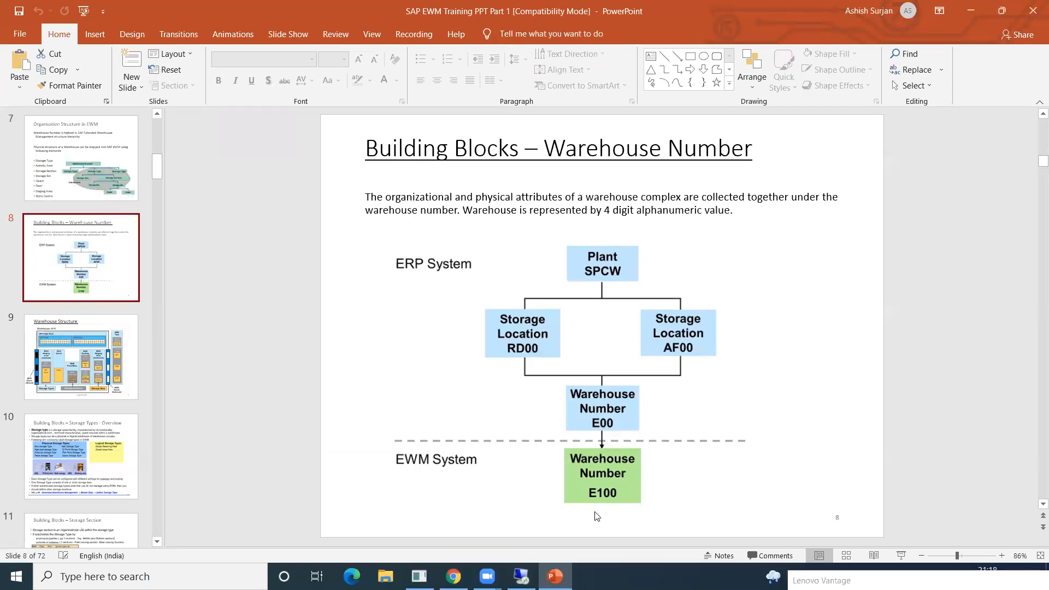
click(521, 577)
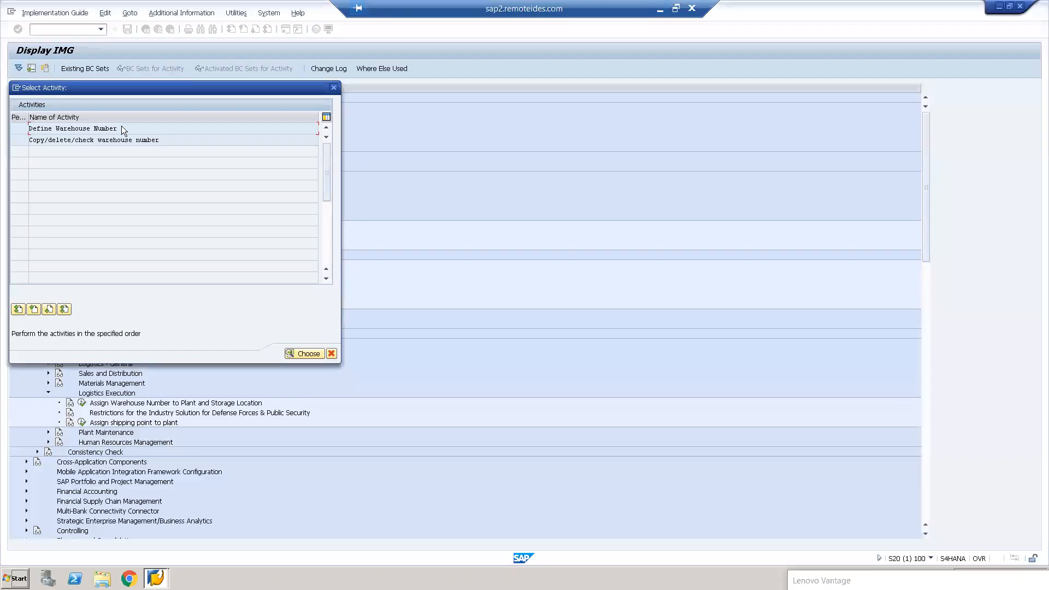
double_click(85, 139)
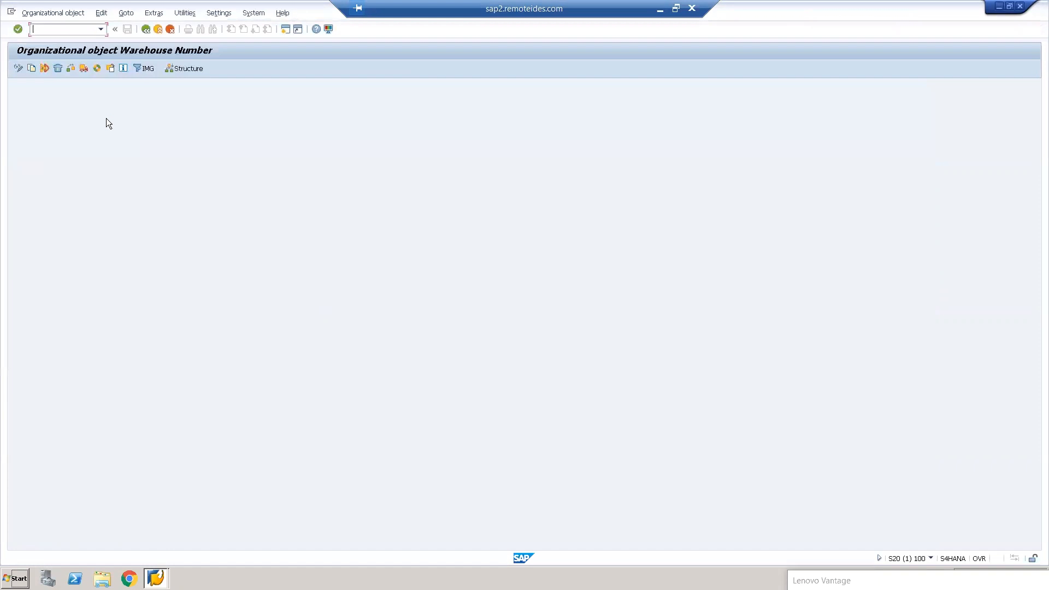
click(31, 67)
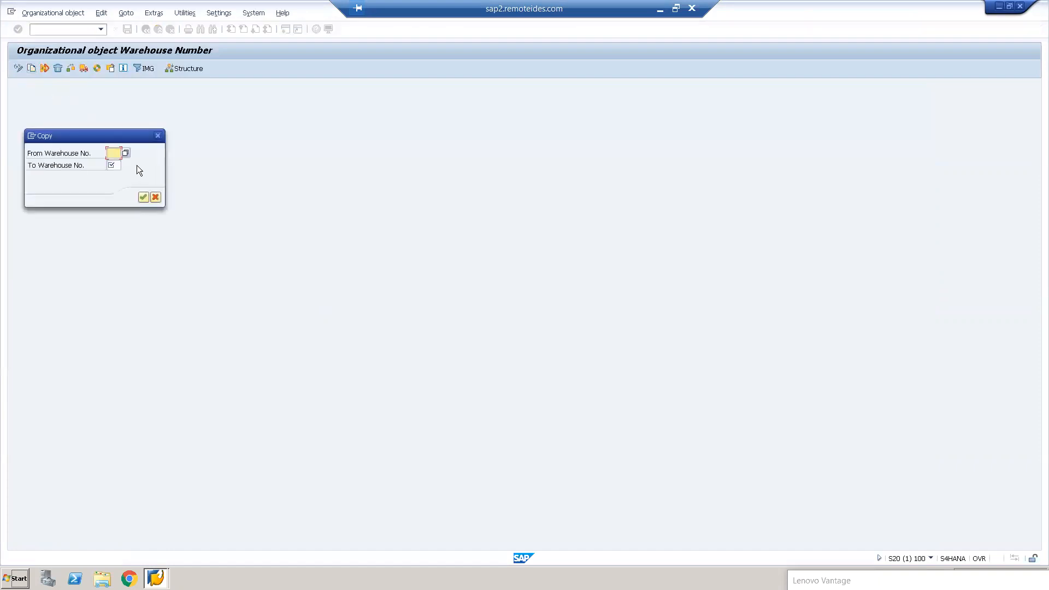
click(127, 153)
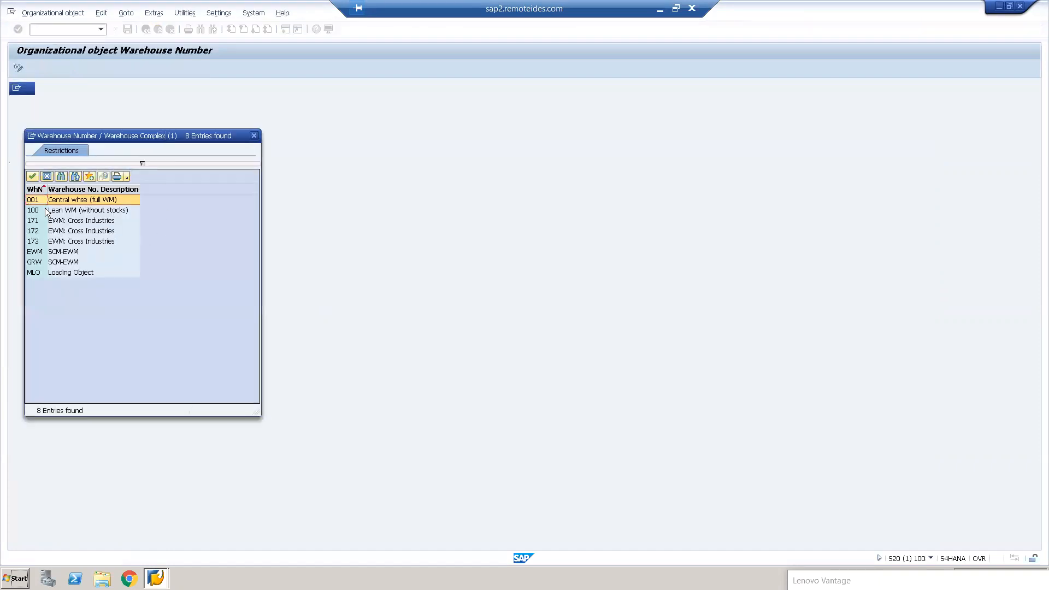
click(38, 199)
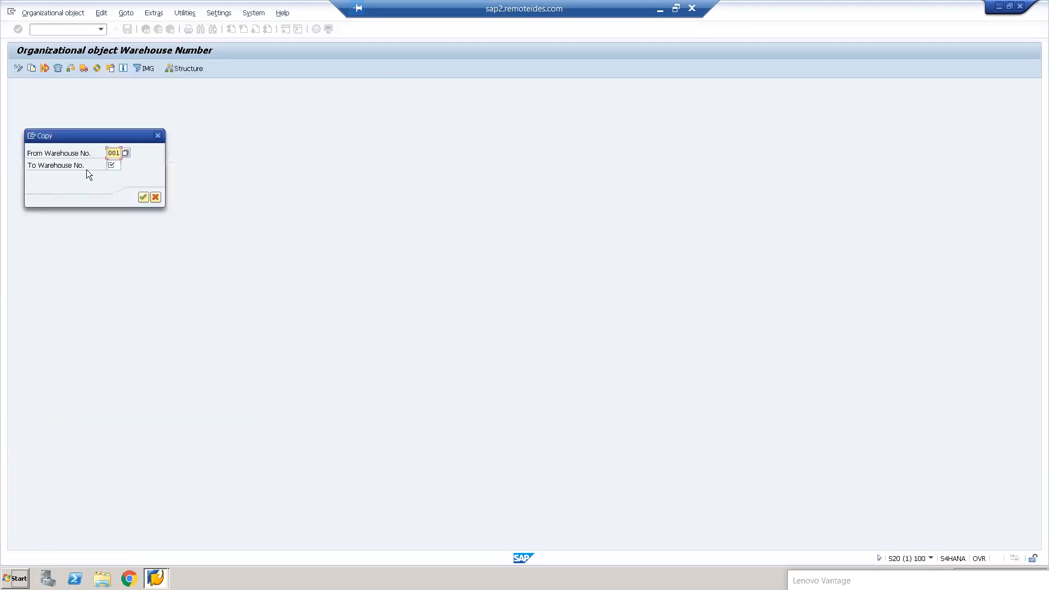
click(111, 165)
click(145, 196)
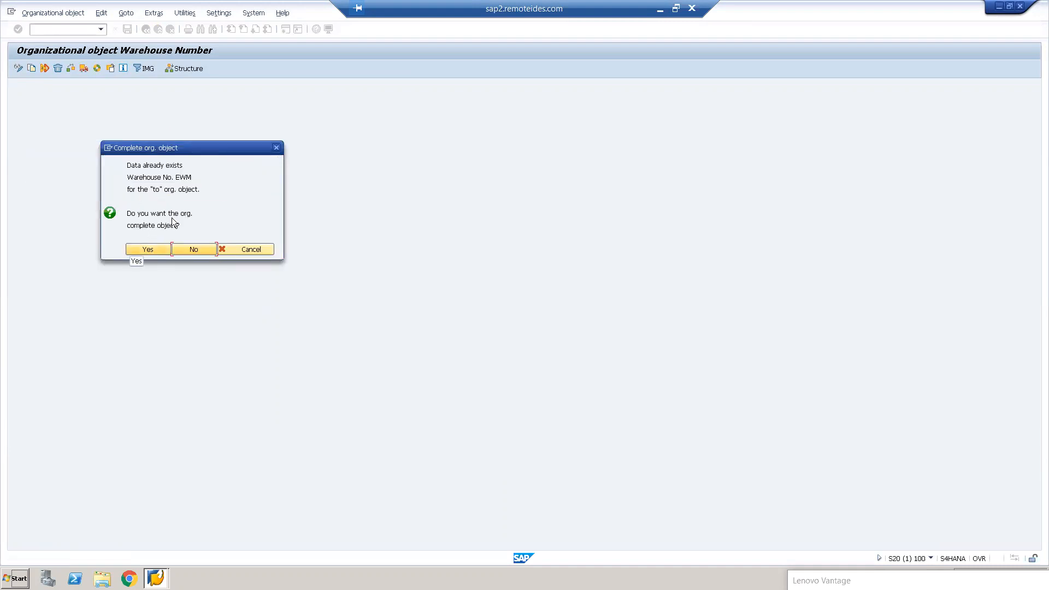
click(251, 251)
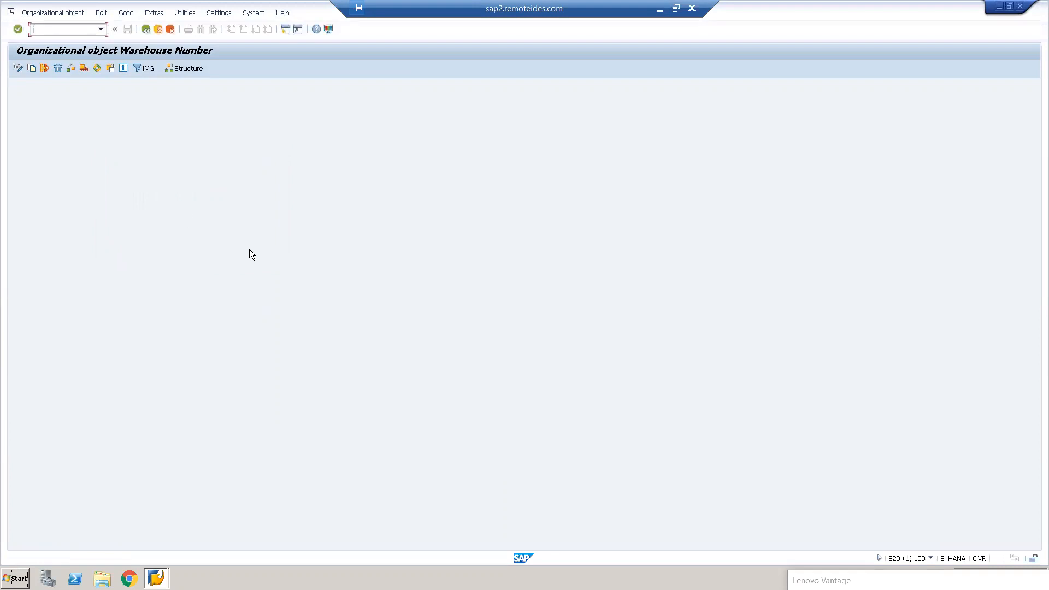
Step: Copy an existing warehouse number to a new one and accept the transport of number ranges and addresses
click(33, 70)
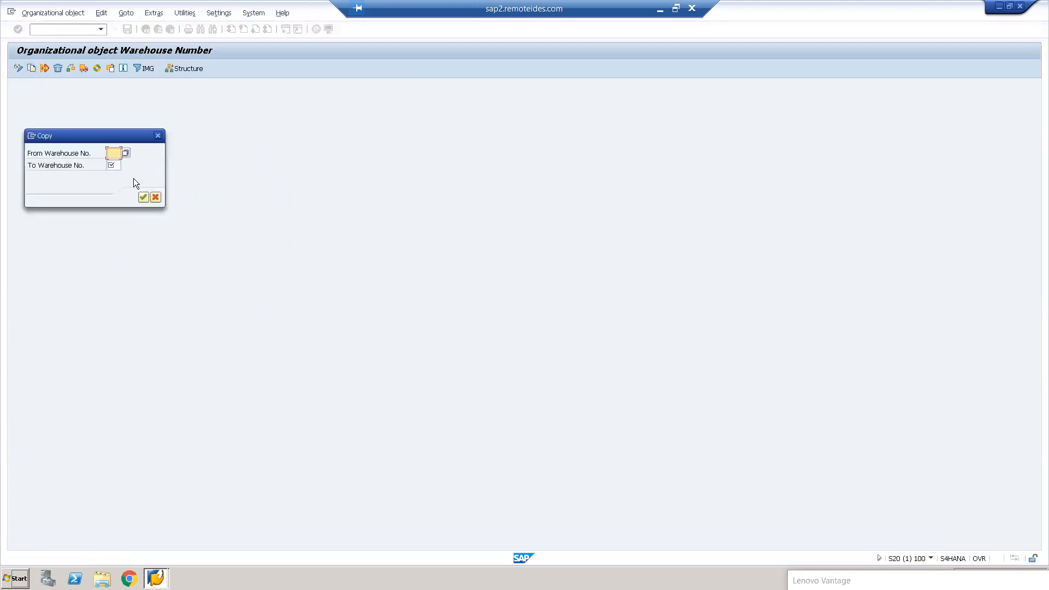
key(BackSpace)
key(Return)
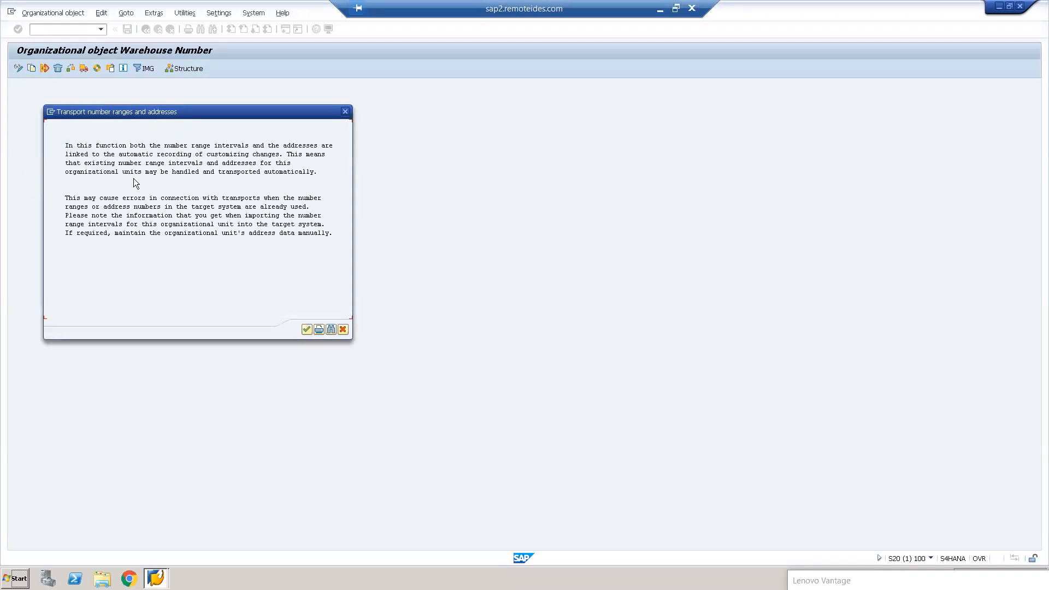
click(307, 329)
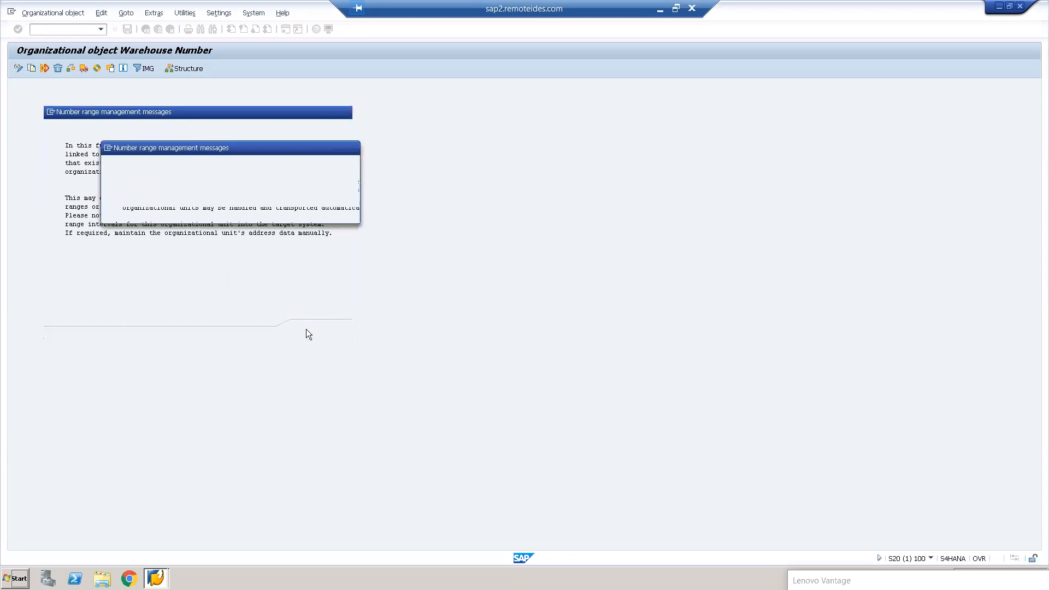
click(154, 212)
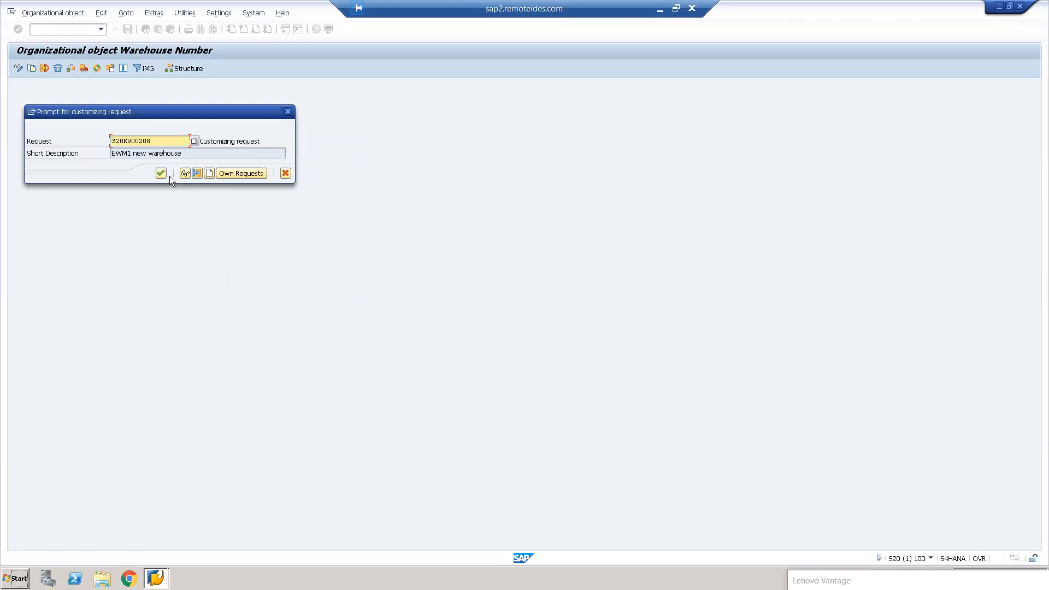
Step: Record the warehouse number copy in the "EWM1 new warehouse" customizing request, accept transporting the number range intervals, and return to the activity selection
click(161, 174)
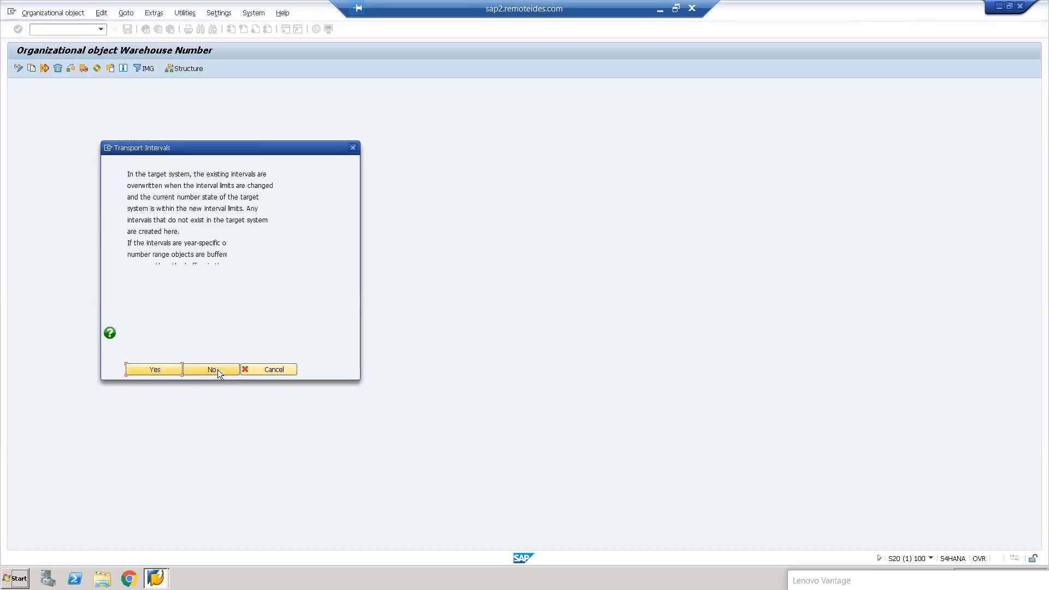
click(166, 369)
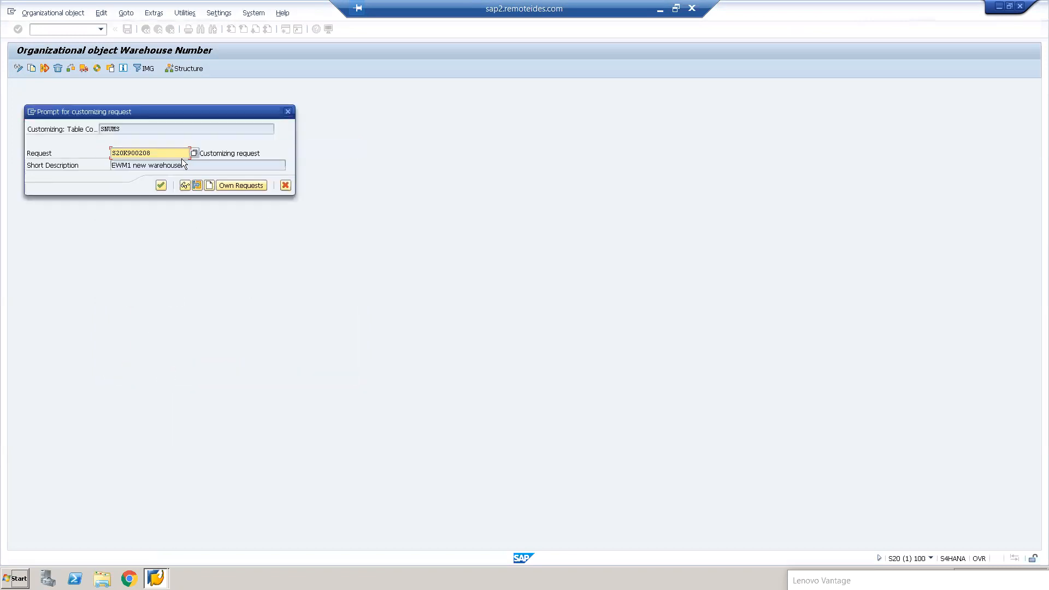
click(160, 186)
click(217, 370)
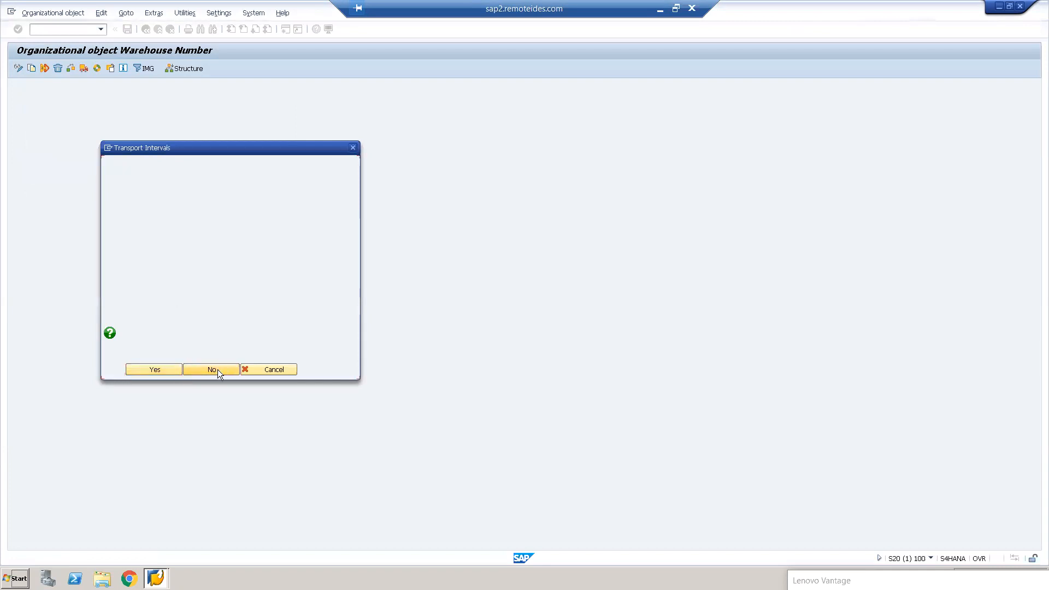
click(155, 370)
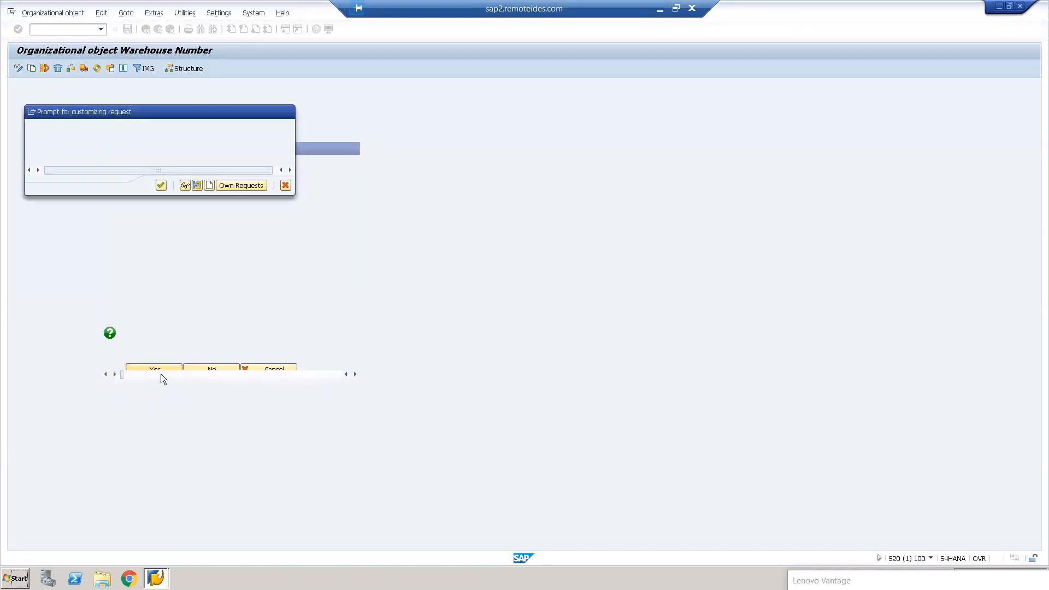
click(161, 185)
click(260, 306)
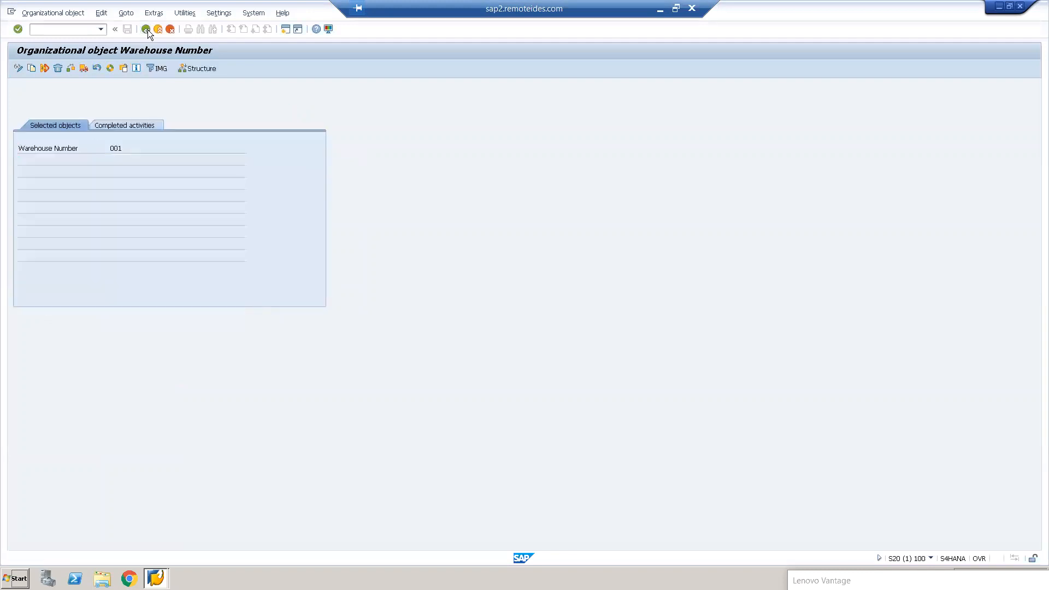
click(146, 29)
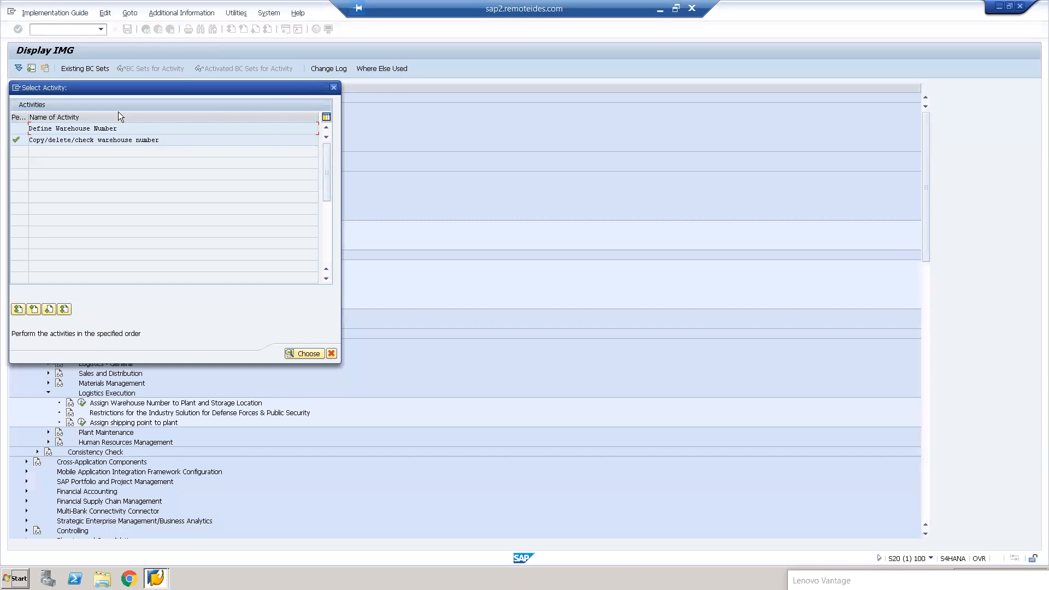
Step: In Define Warehouse Number, set the description of warehouse EW1 to "EWM1 EWM WH", save it to the customizing request, and return to the IMG
double_click(102, 128)
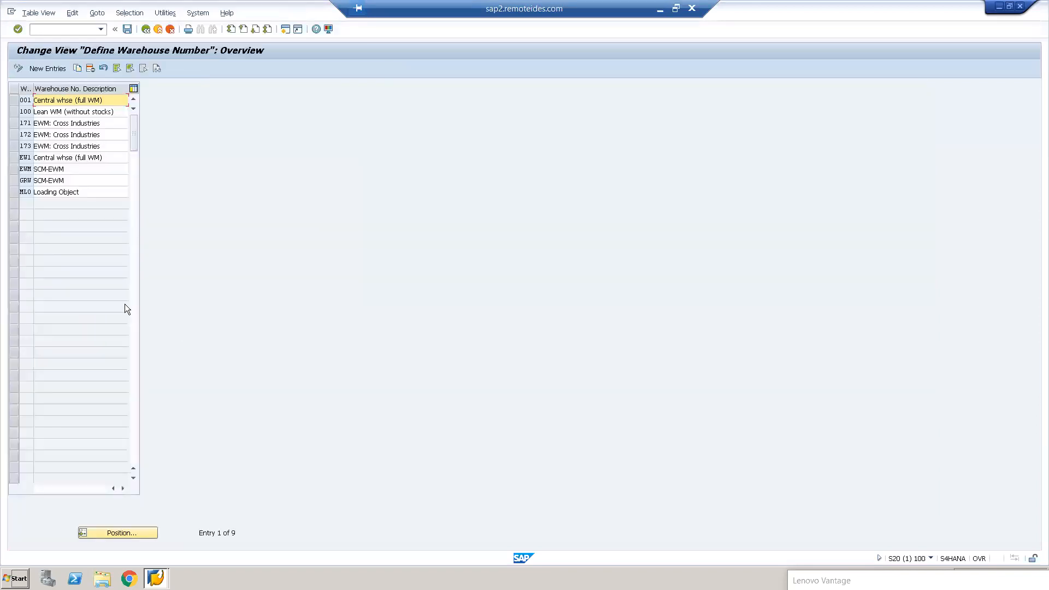
drag(105, 158, 25, 158)
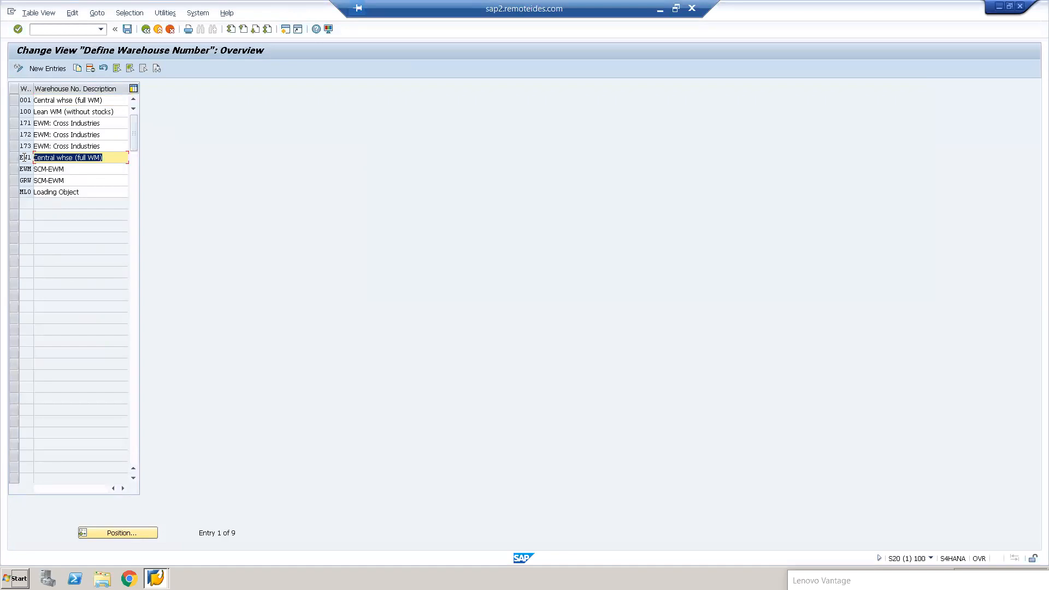
text(EWM1 EWM WH)
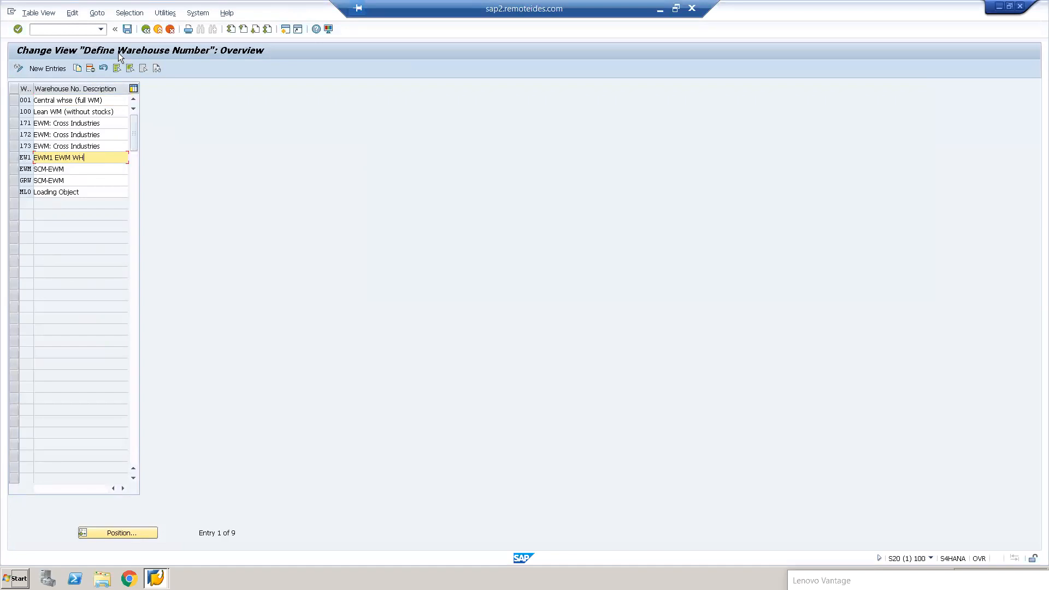
click(127, 29)
click(160, 185)
click(146, 29)
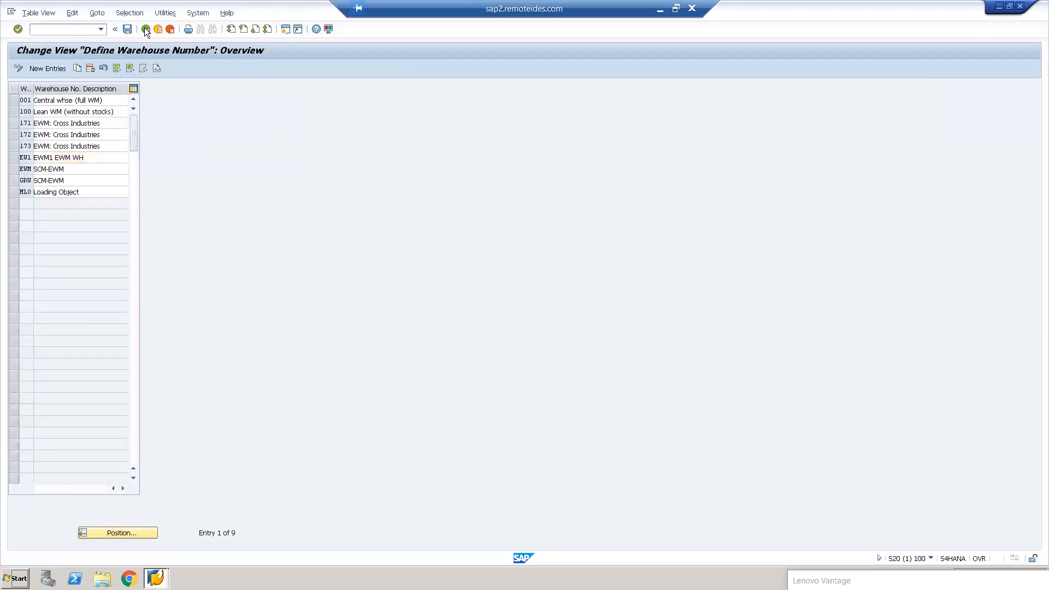
click(334, 88)
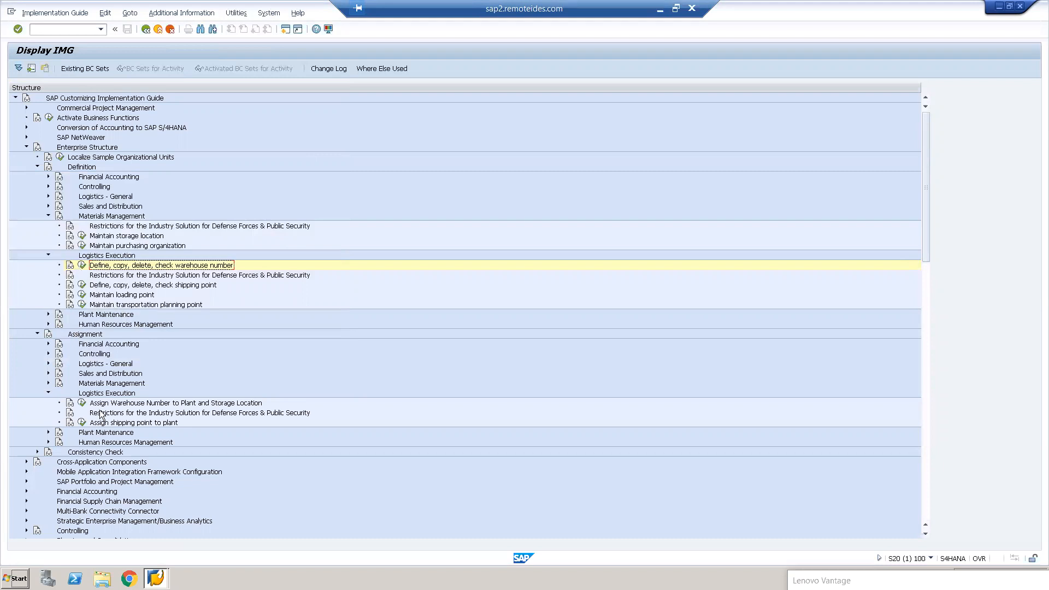
Step: In Assign Warehouse Number to Plant and Storage Location, add a new entry for plant 1710, storage location RM01 and warehouse number EW1
click(82, 404)
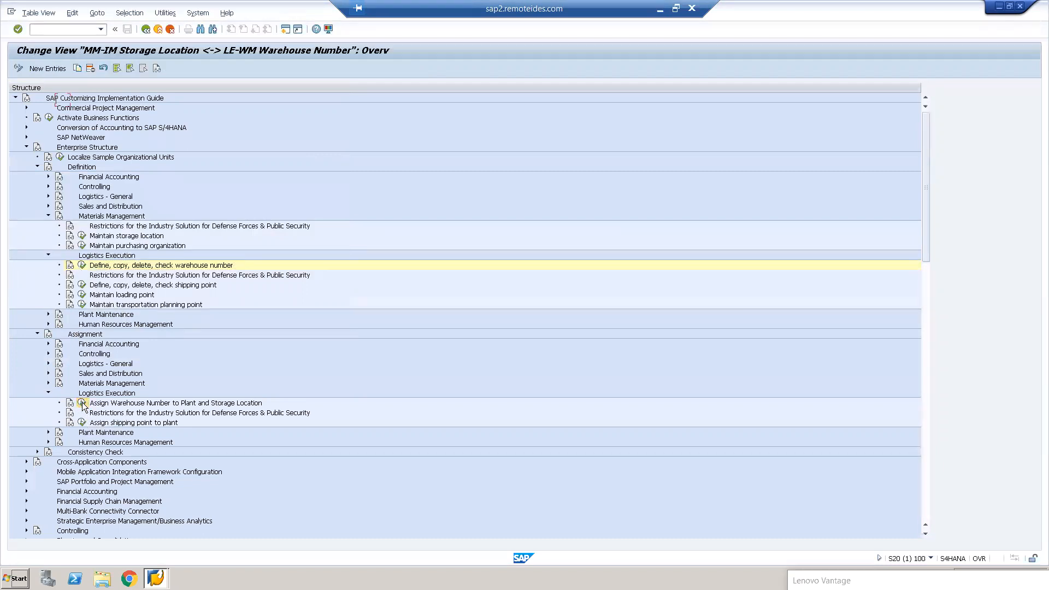
click(57, 67)
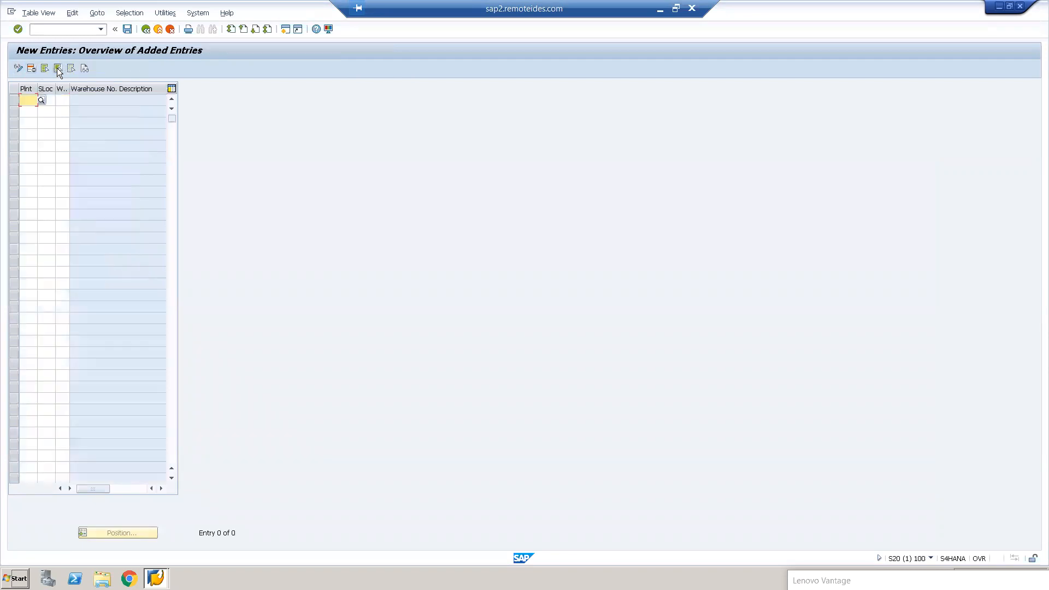
text(1710)
key(Return)
click(44, 100)
text(RF01)
key(Return)
click(61, 100)
text(EW1)
key(Tab)
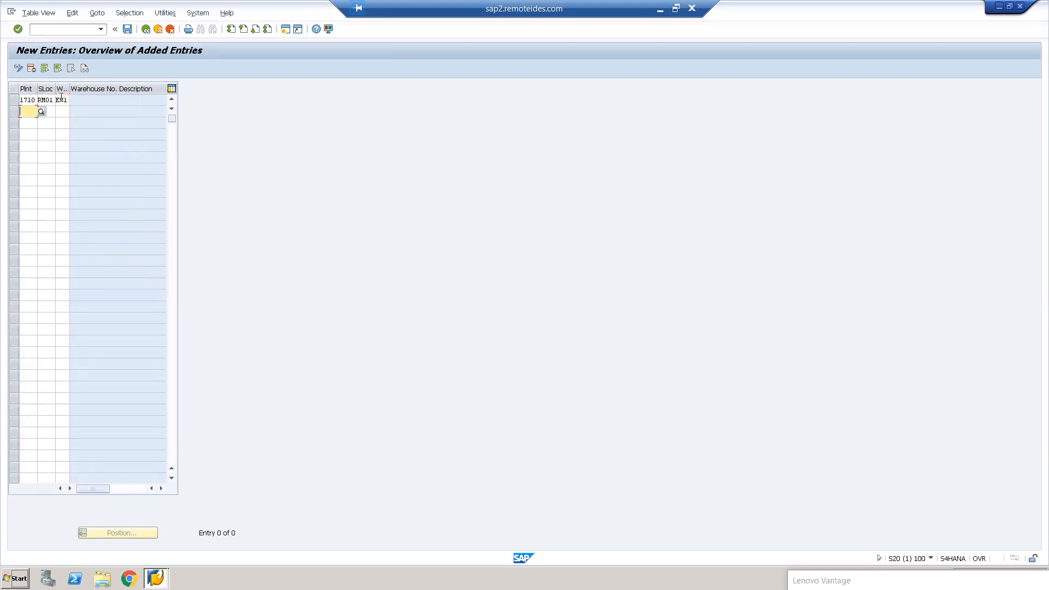
Step: Add a second assignment entry for plant 1710, storage location FG01 and warehouse number EW1
text(1710)
key(Return)
text(FG01)
key(Return)
click(61, 112)
text(EW)
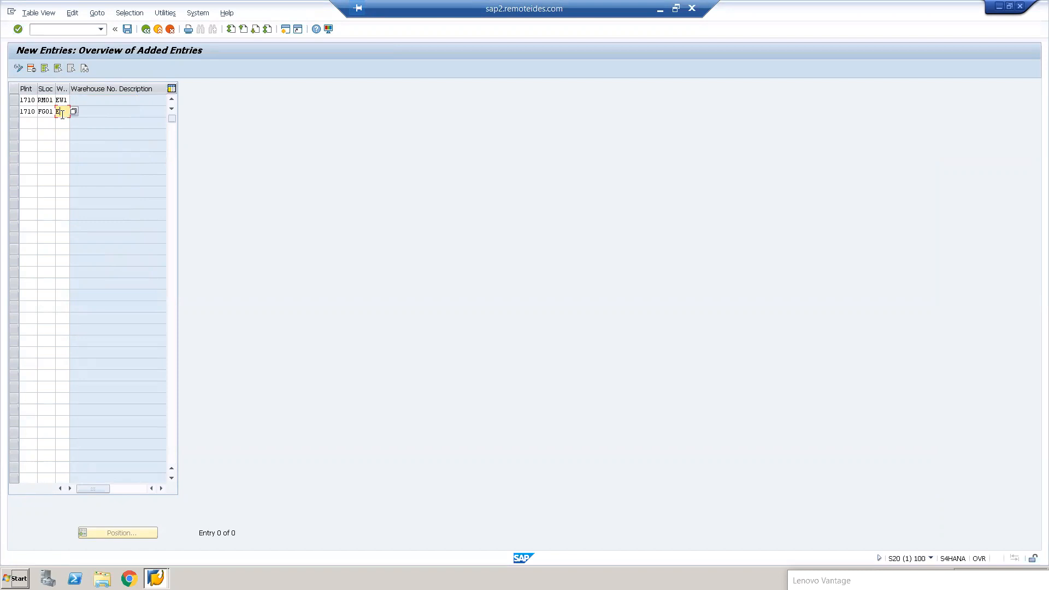
text(1)
key(Return)
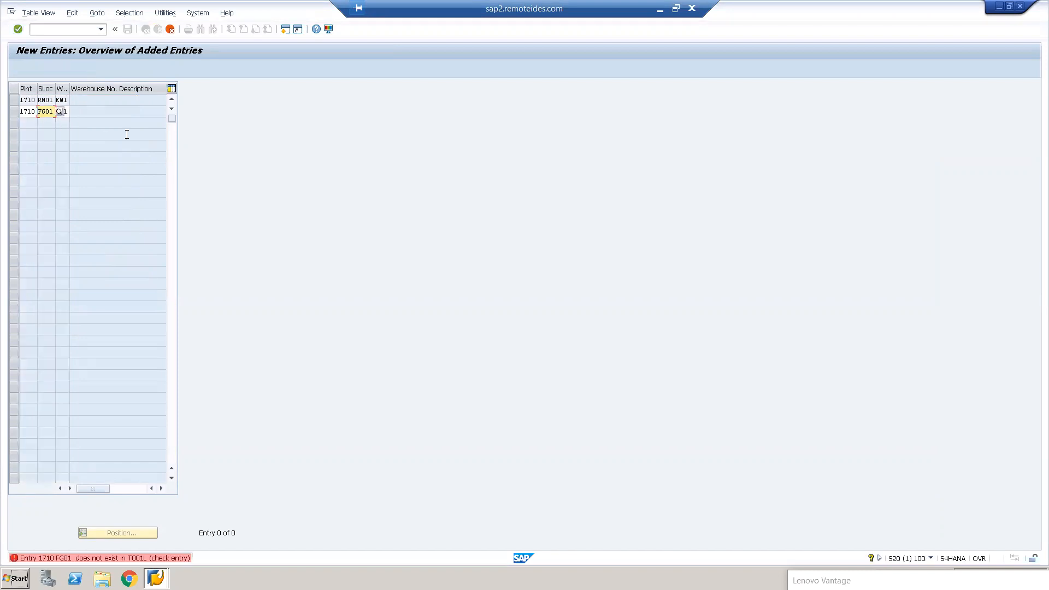
Step: Correct the second entry's storage location to FG00 (Finished Product) using the available values for plant 1710
click(58, 111)
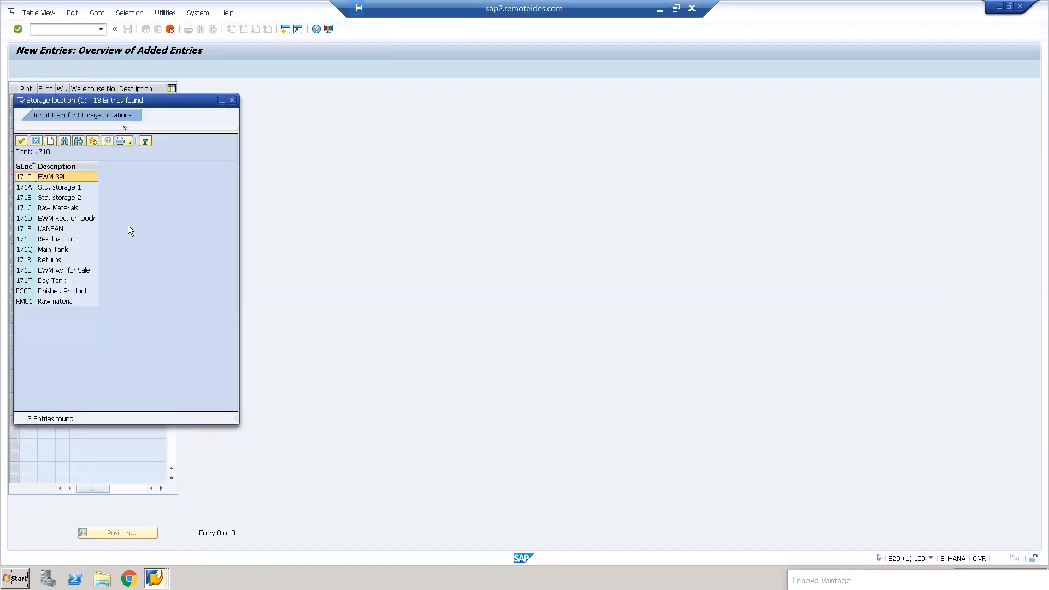
double_click(22, 292)
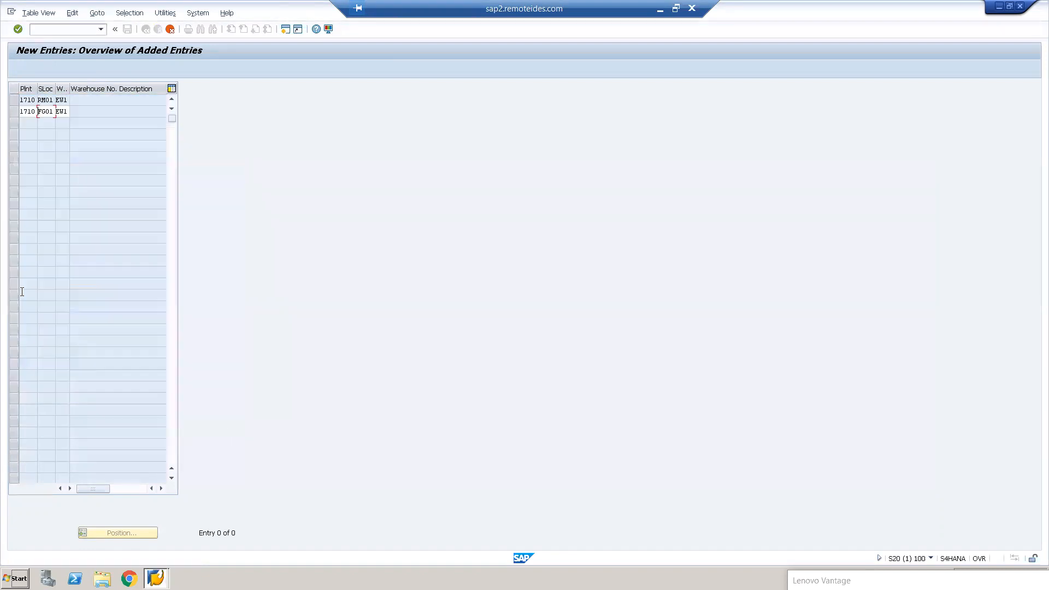
key(Return)
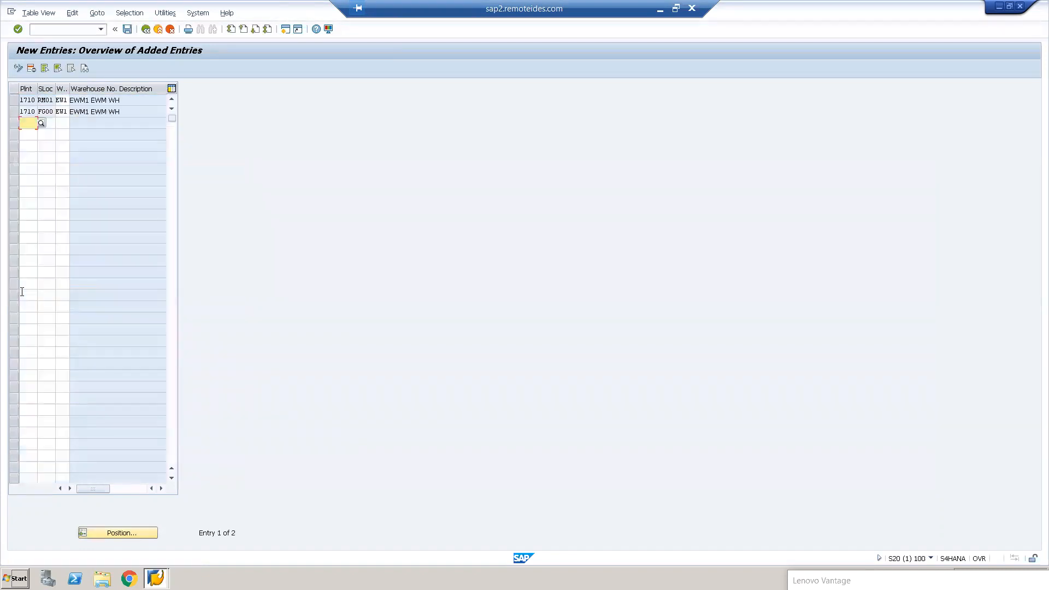
Step: Check the storage locations available for plant 1710 and save the assignments to the "EWM1 new warehouse" customizing request
click(46, 102)
click(59, 102)
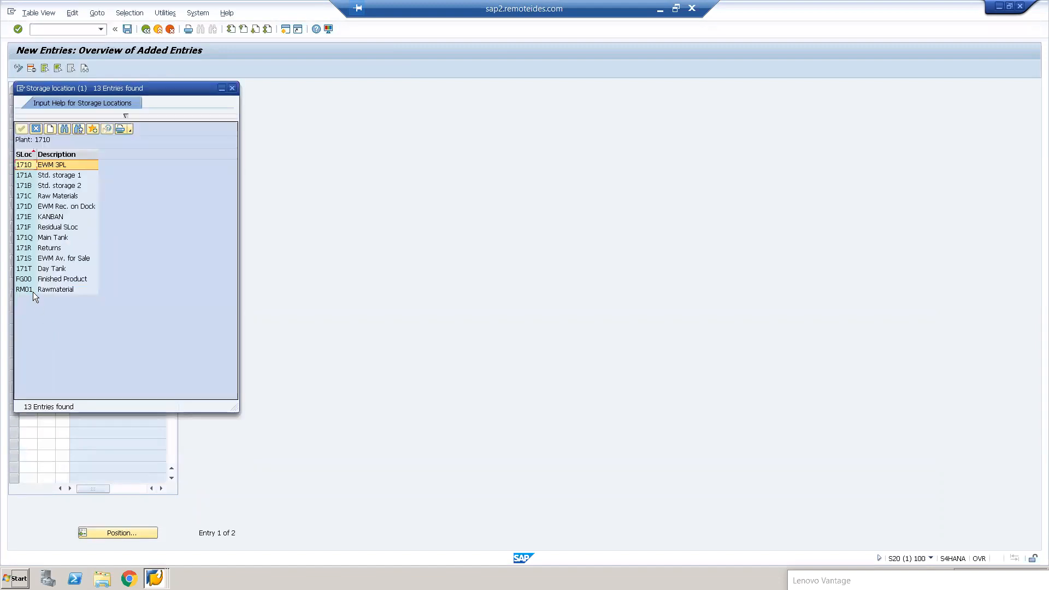
click(232, 88)
click(85, 114)
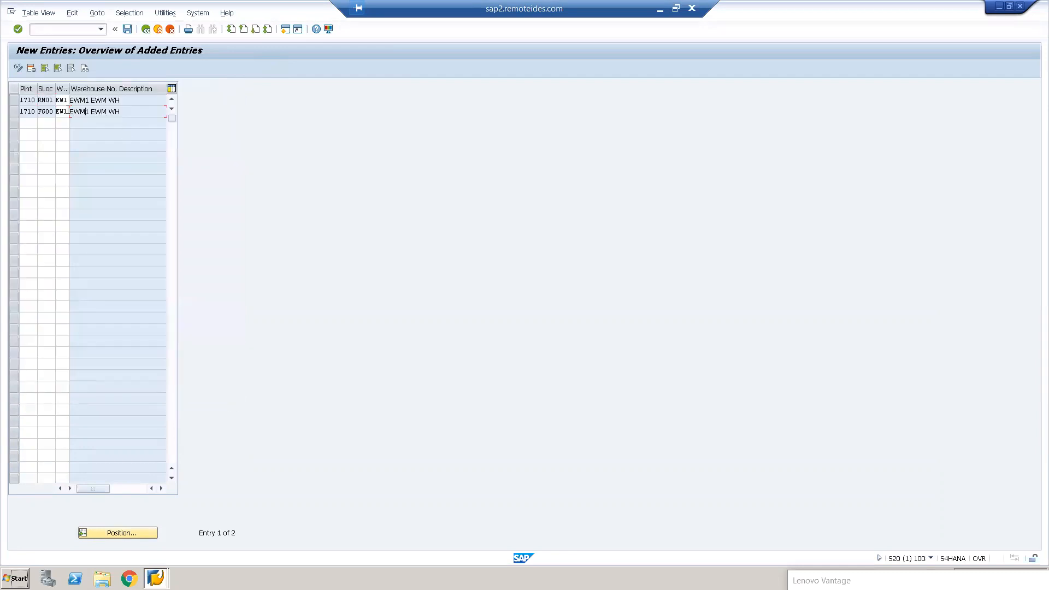
click(129, 29)
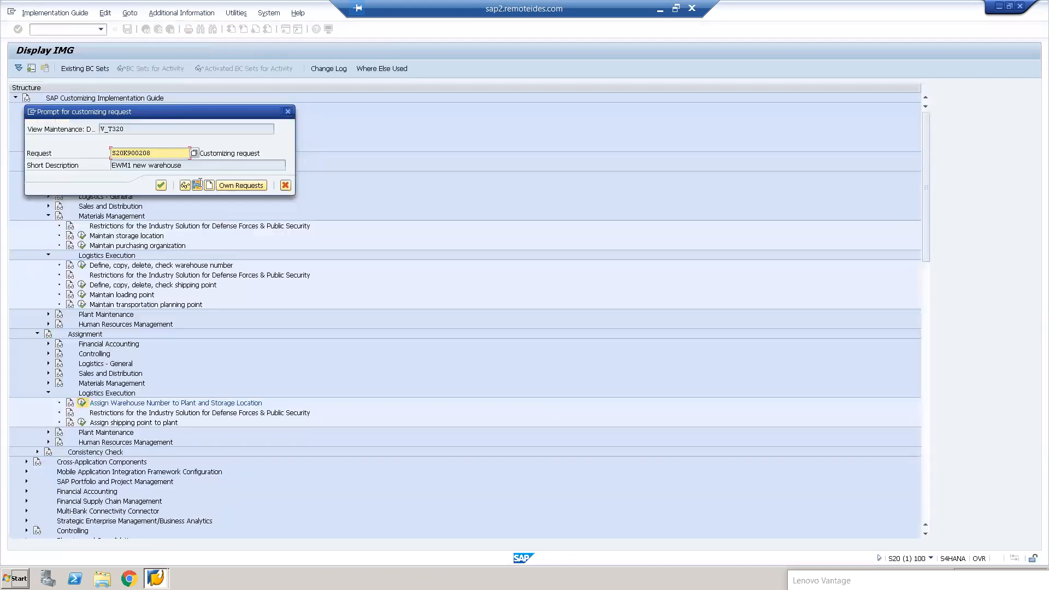
click(162, 185)
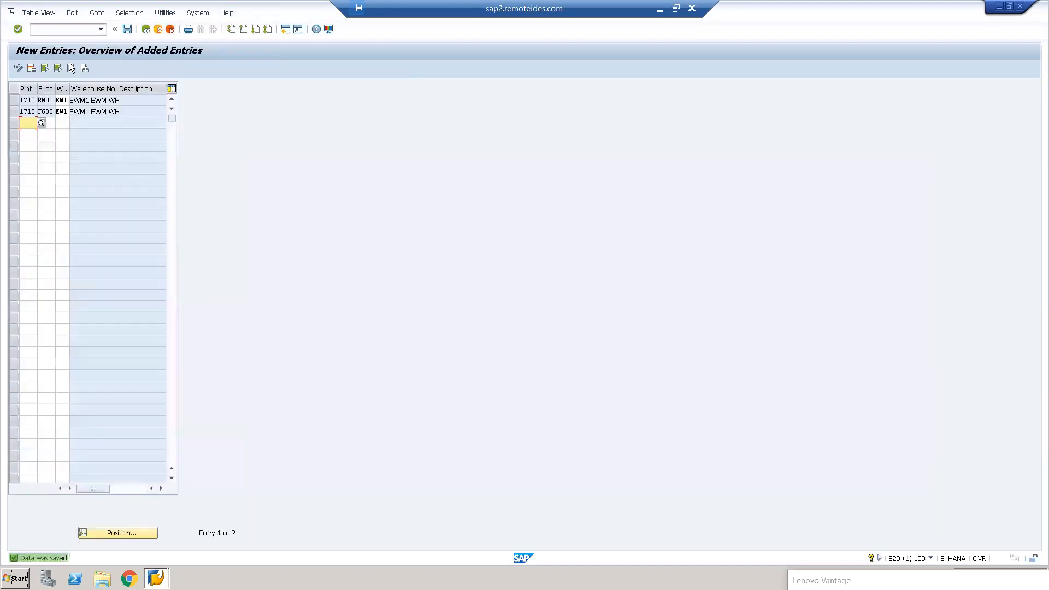
Step: Widen the warehouse number column, review the RM01 and FG00 assignments to EW1, and return to the IMG
drag(69, 89, 81, 89)
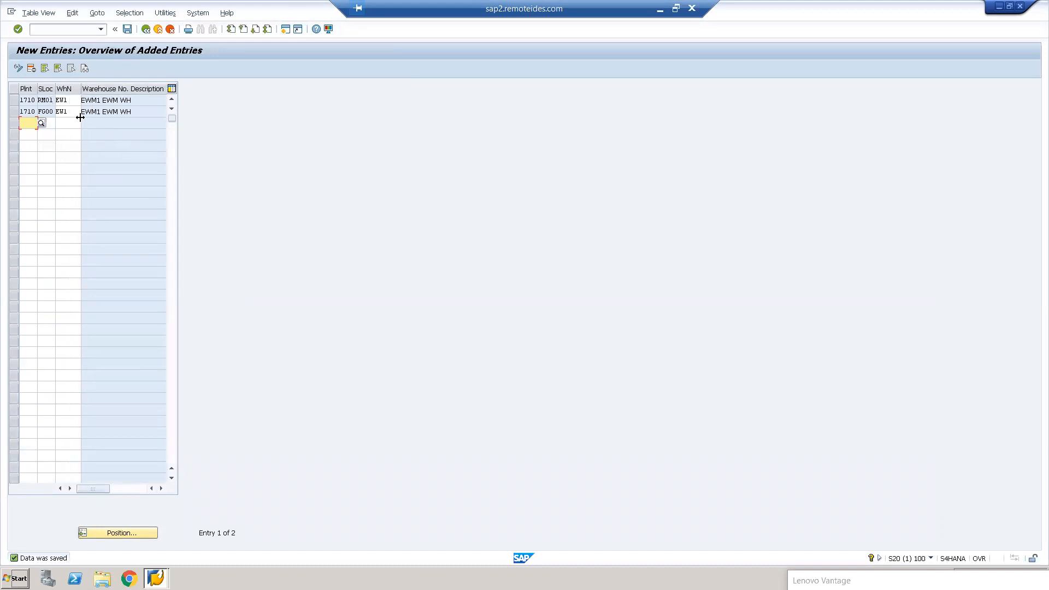
click(13, 104)
click(67, 100)
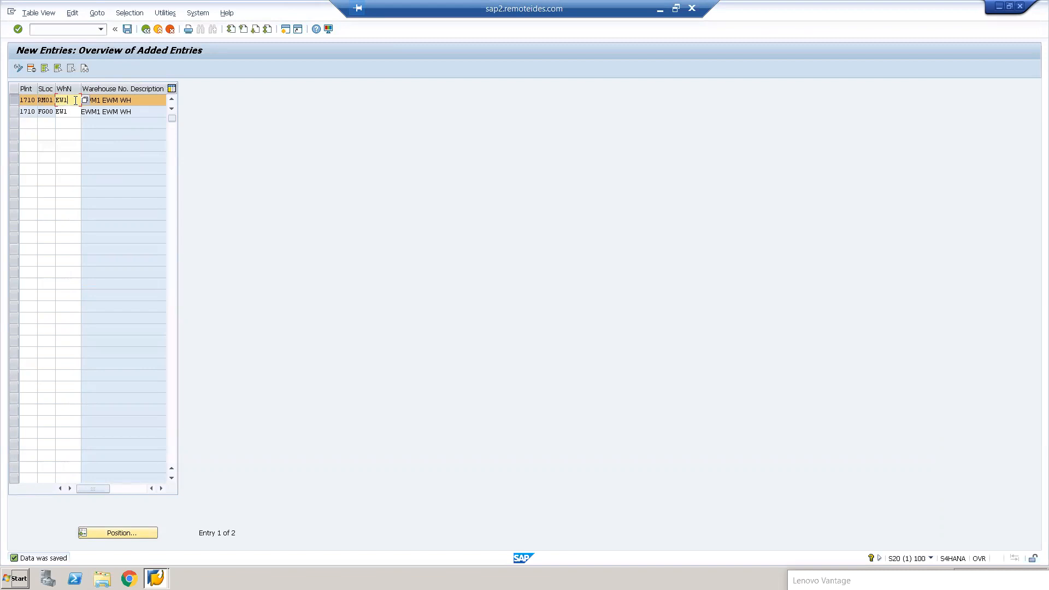
click(16, 103)
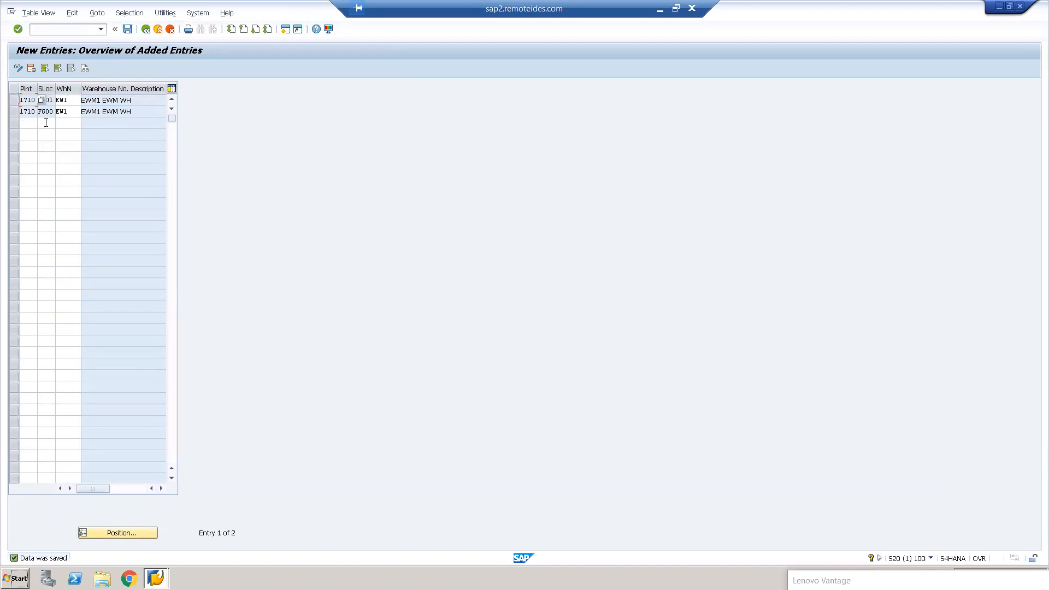
click(14, 112)
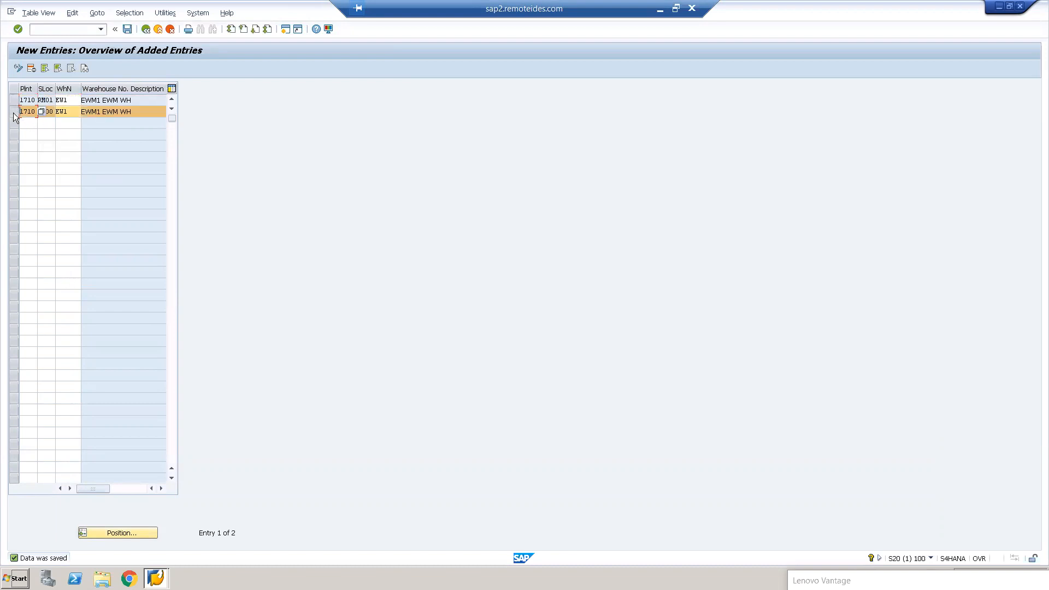
click(73, 111)
click(146, 29)
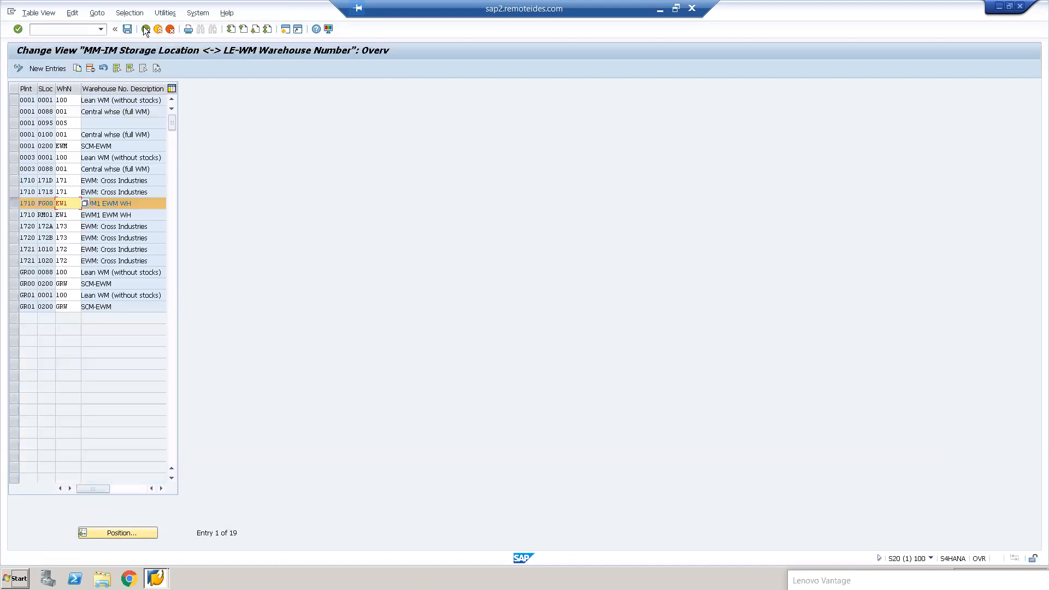
click(146, 29)
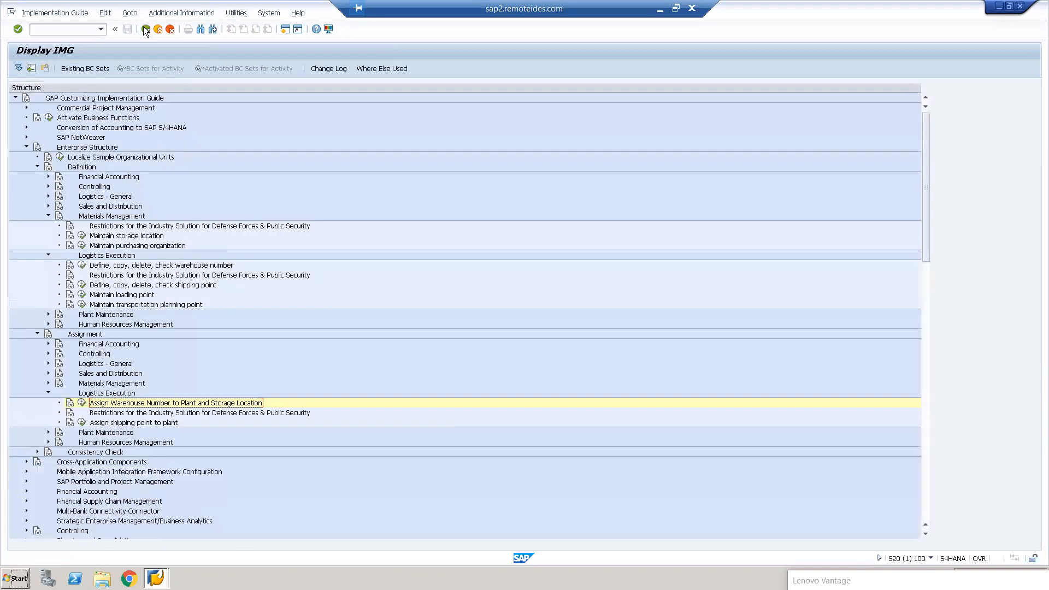
Step: Collapse the Definition and Assignment nodes under Enterprise Structure and the SCM Extended Warehouse Management node in the IMG
click(37, 334)
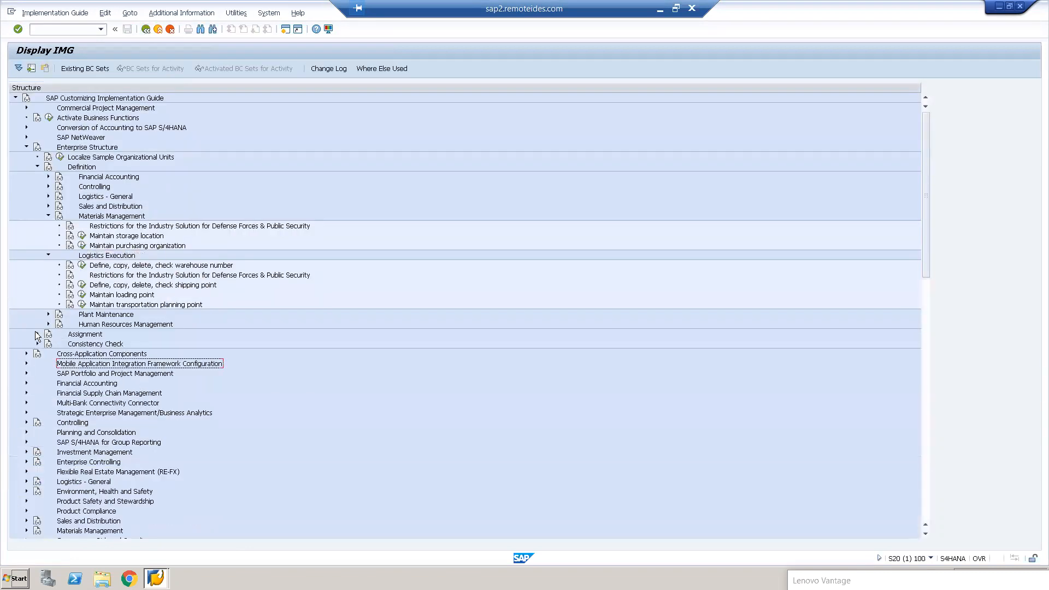
click(48, 216)
click(48, 226)
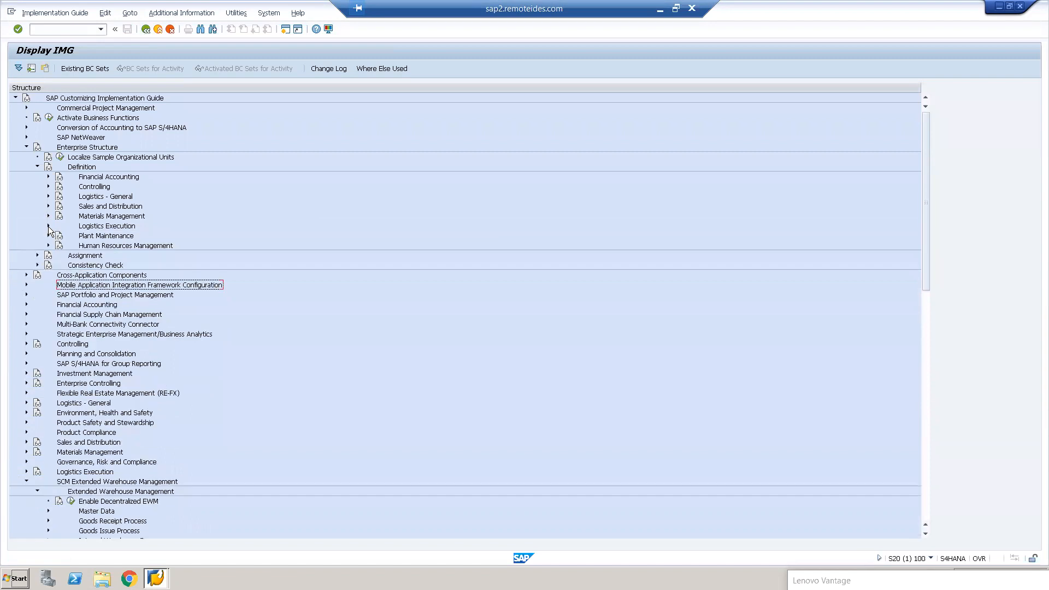
click(37, 166)
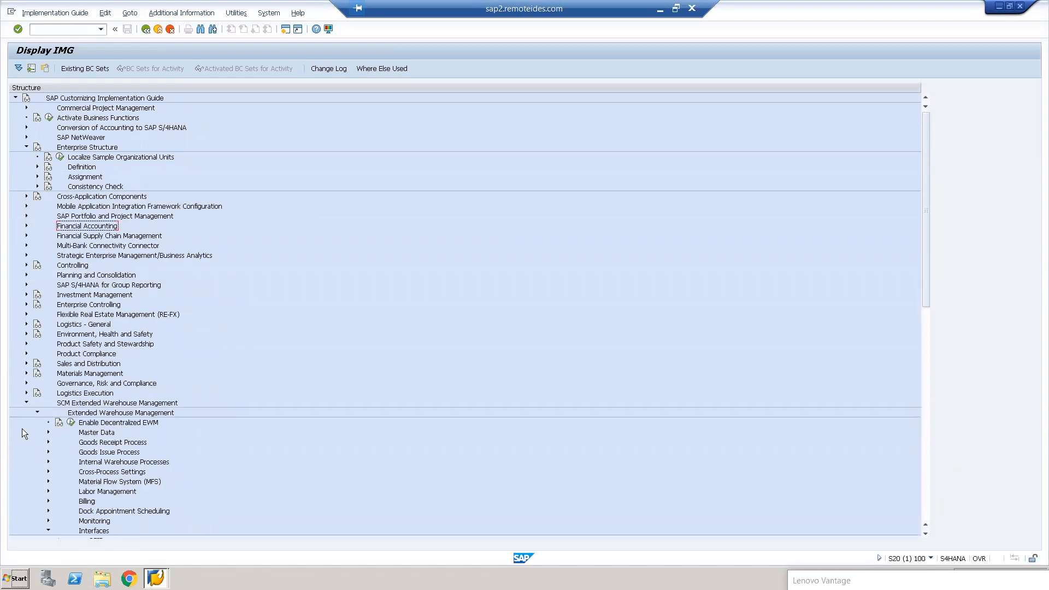
click(26, 402)
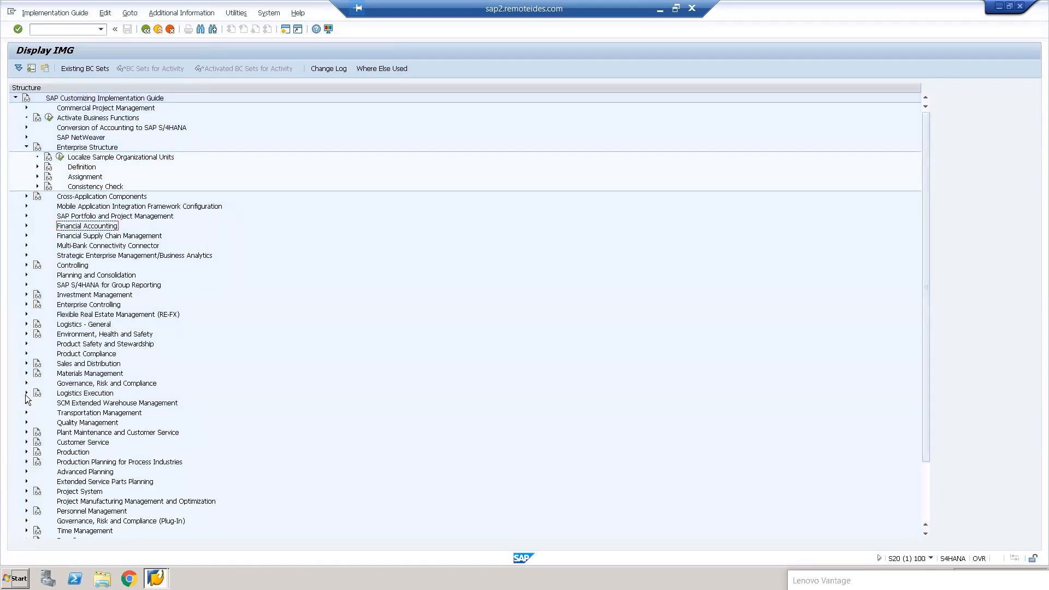
Step: Expand Logistics Execution, Extended Warehouse Management Integration, down to the Basic Setup of Connectivity activities
click(26, 394)
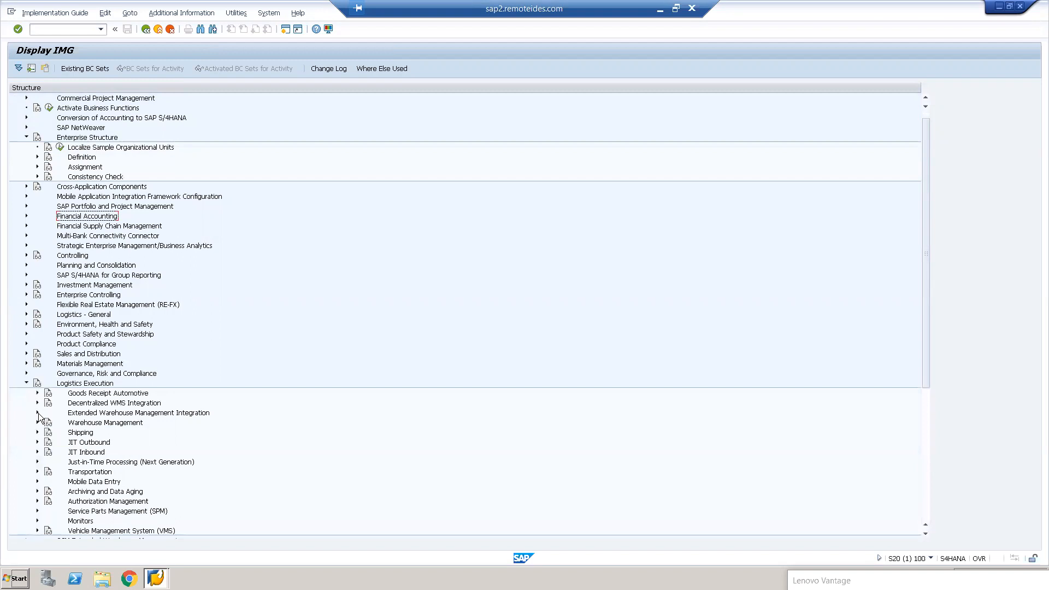
click(37, 413)
click(49, 423)
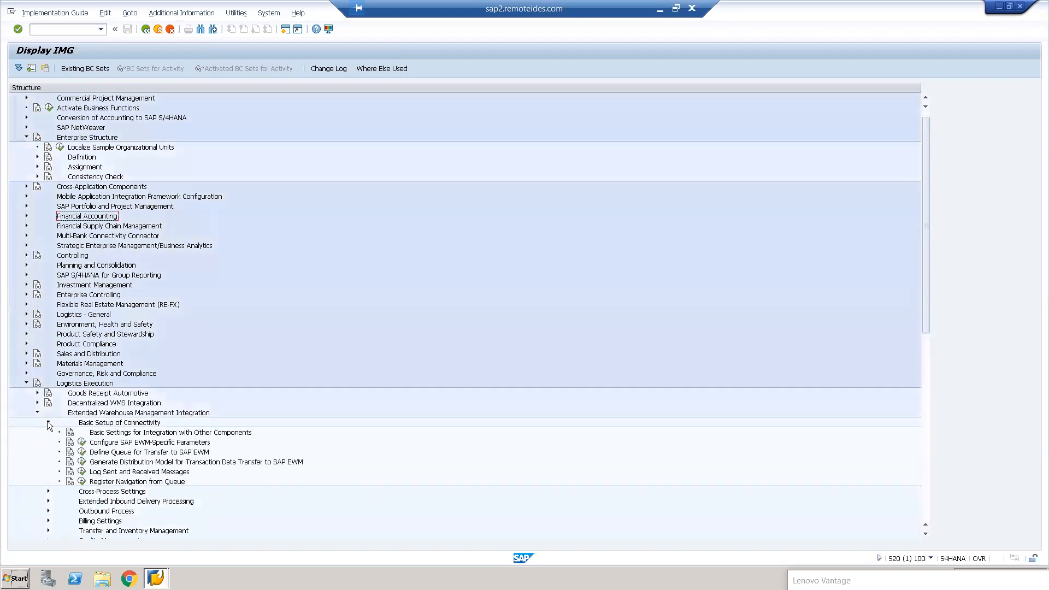
Step: In the SAP EWM-specific parameters, set warehouse EW1's external WM to EWM (Extended Warehouse Management), save it to the customizing request, and review the entry
click(82, 443)
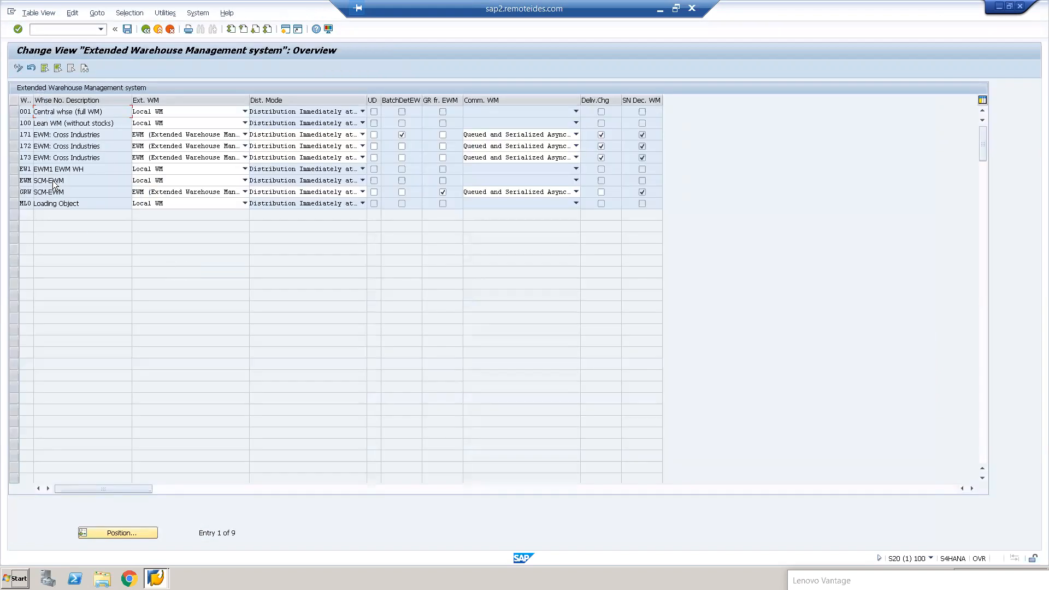
click(167, 169)
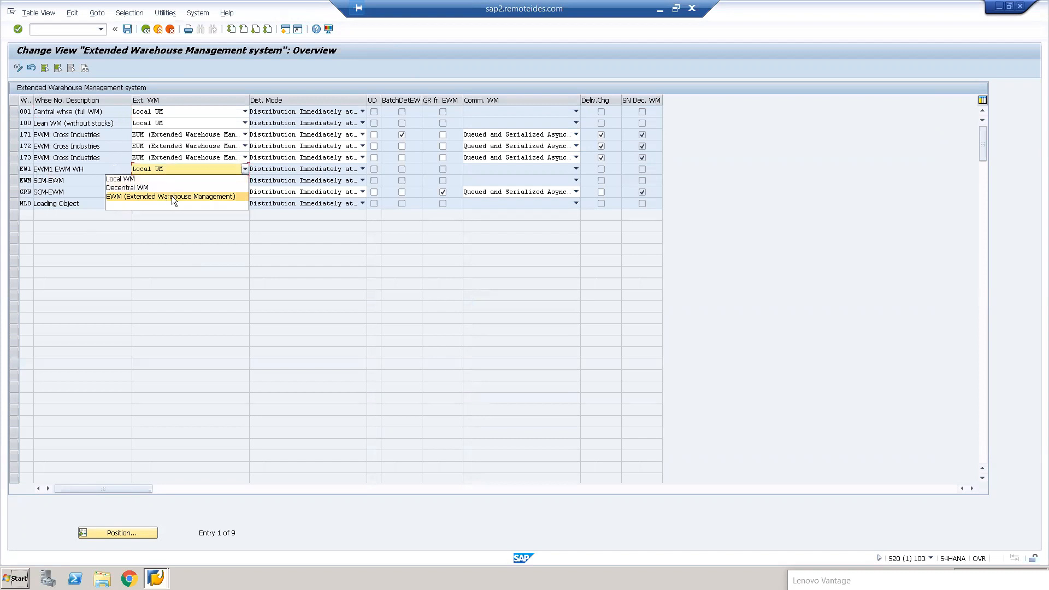
click(171, 195)
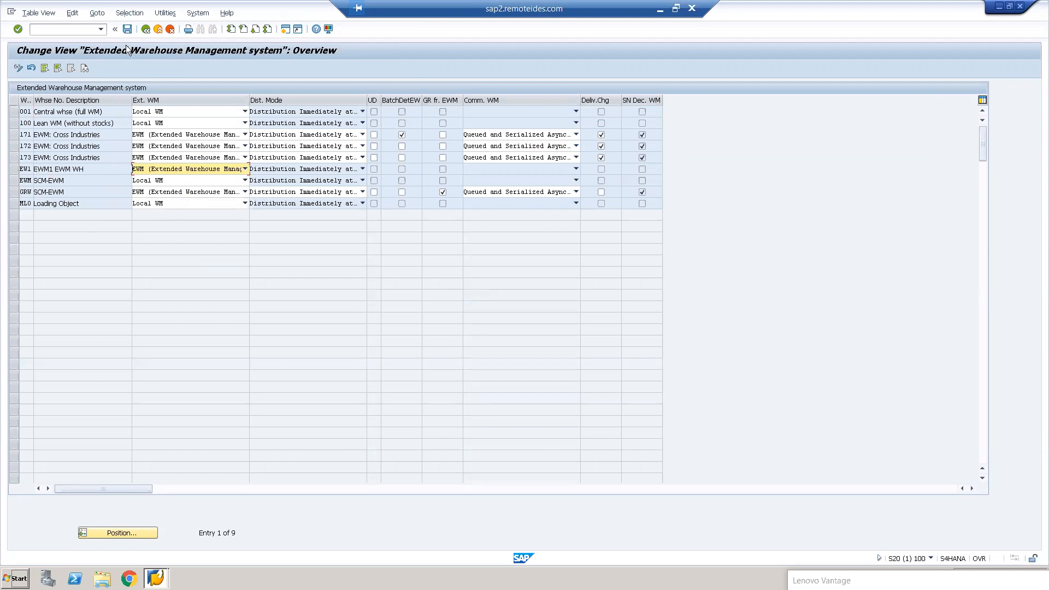
click(127, 28)
click(161, 183)
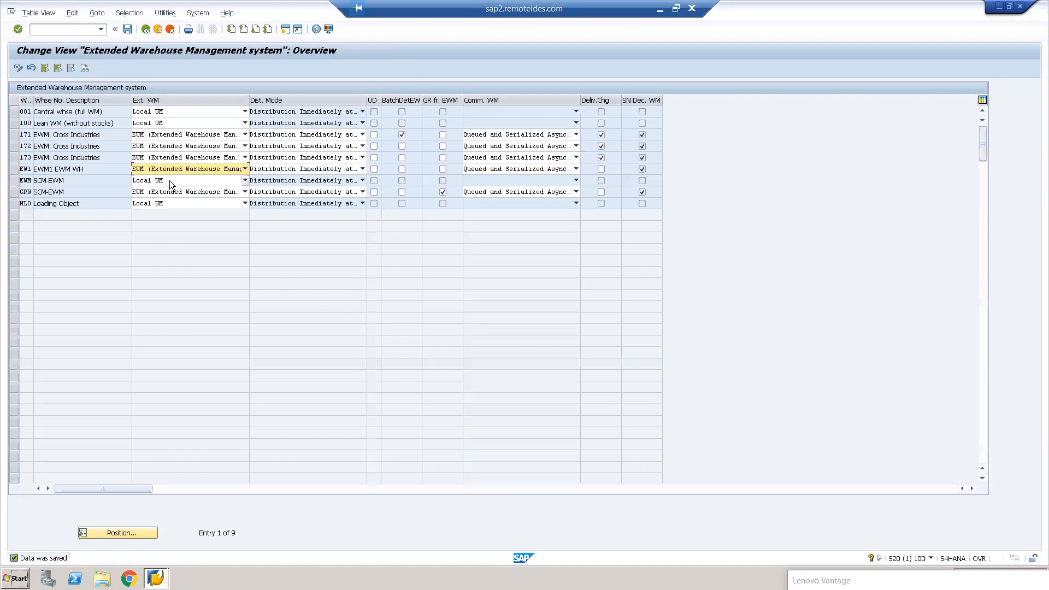
click(145, 30)
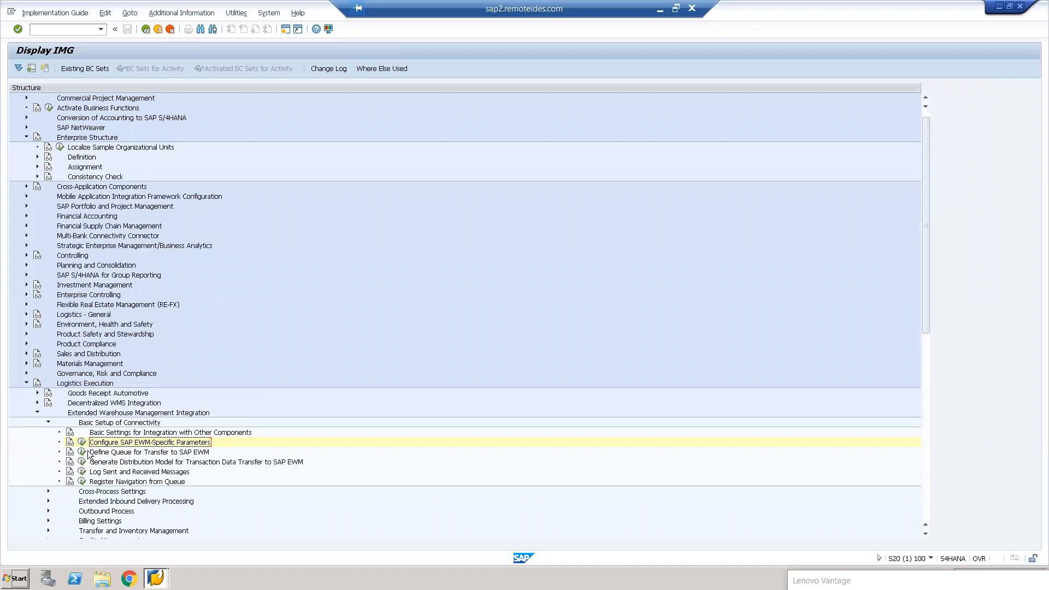
click(82, 445)
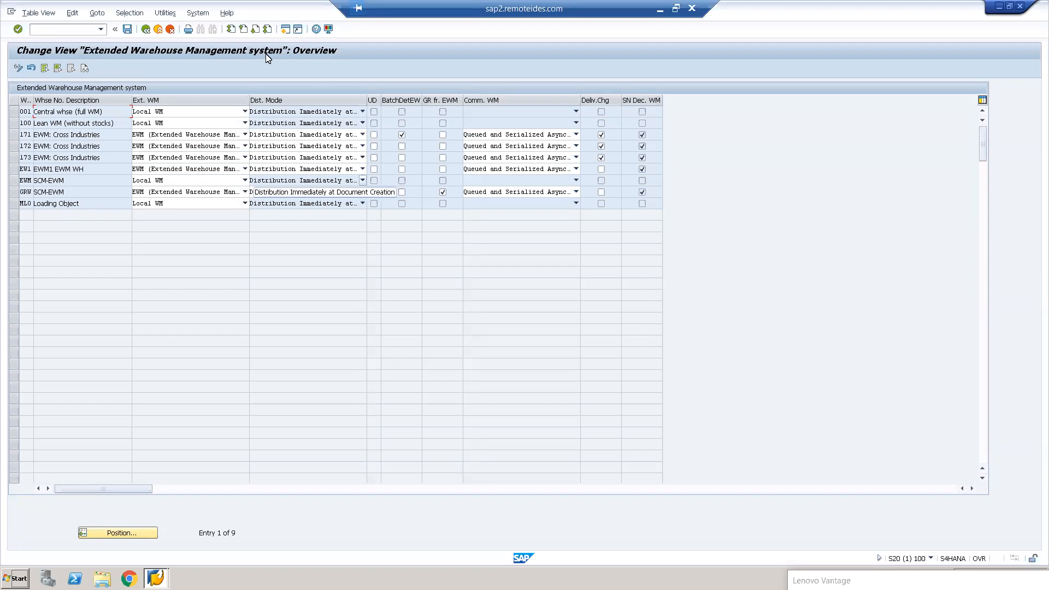
click(146, 30)
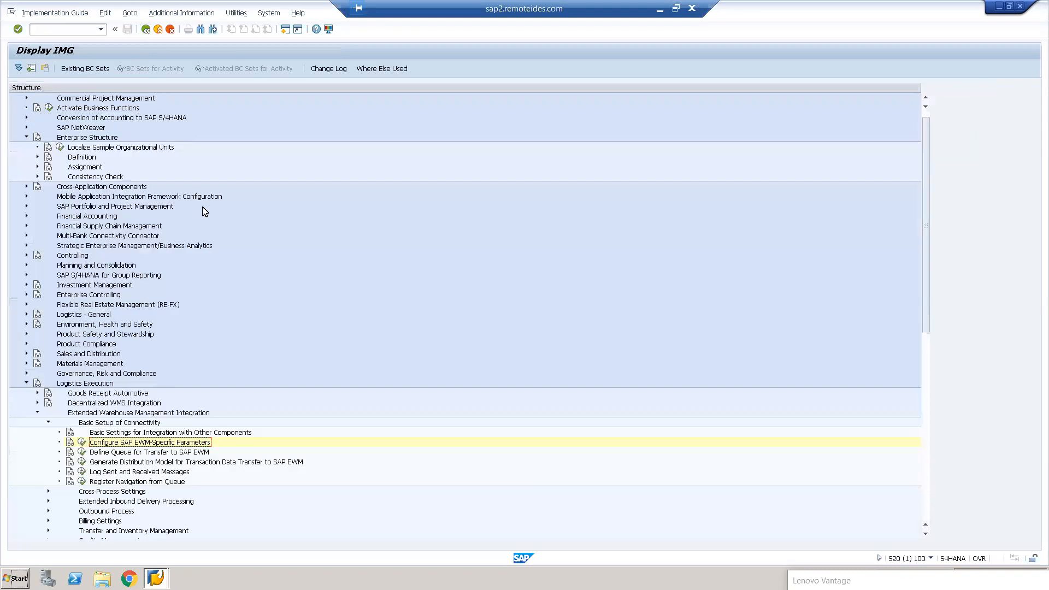
Step: Collapse Logistics Execution and the ERP Integration General Settings, and expand Master Data under SCM Extended Warehouse Management in the IMG
scroll(152, 408, down, 2)
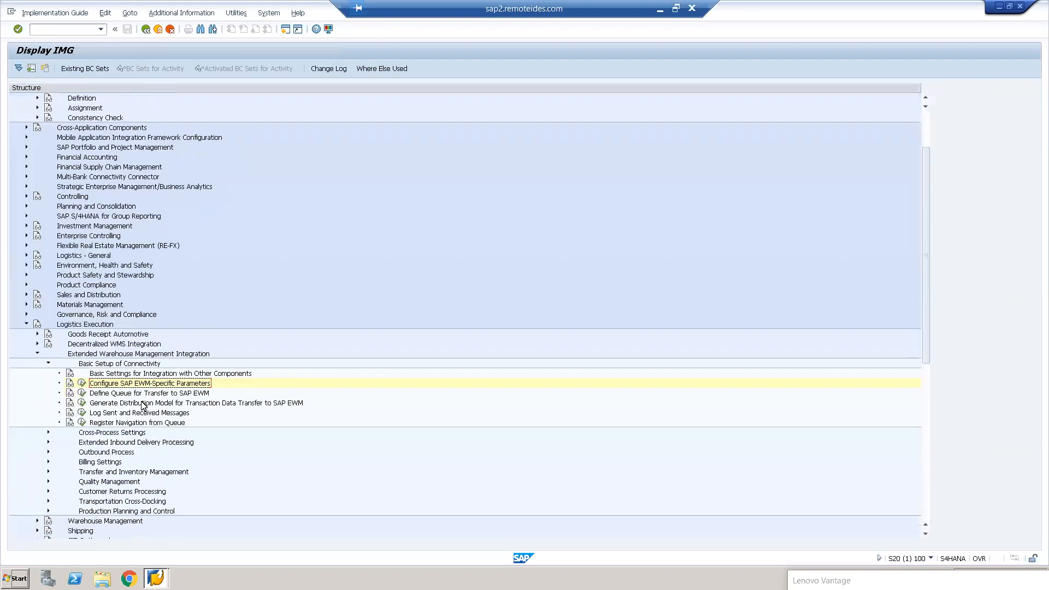
click(37, 354)
click(27, 325)
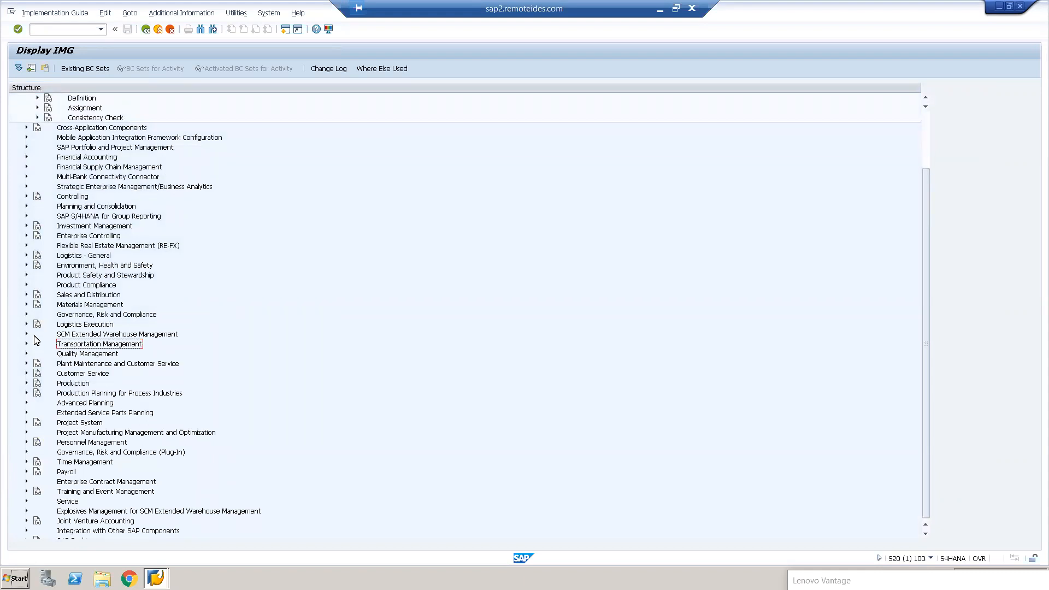
click(26, 335)
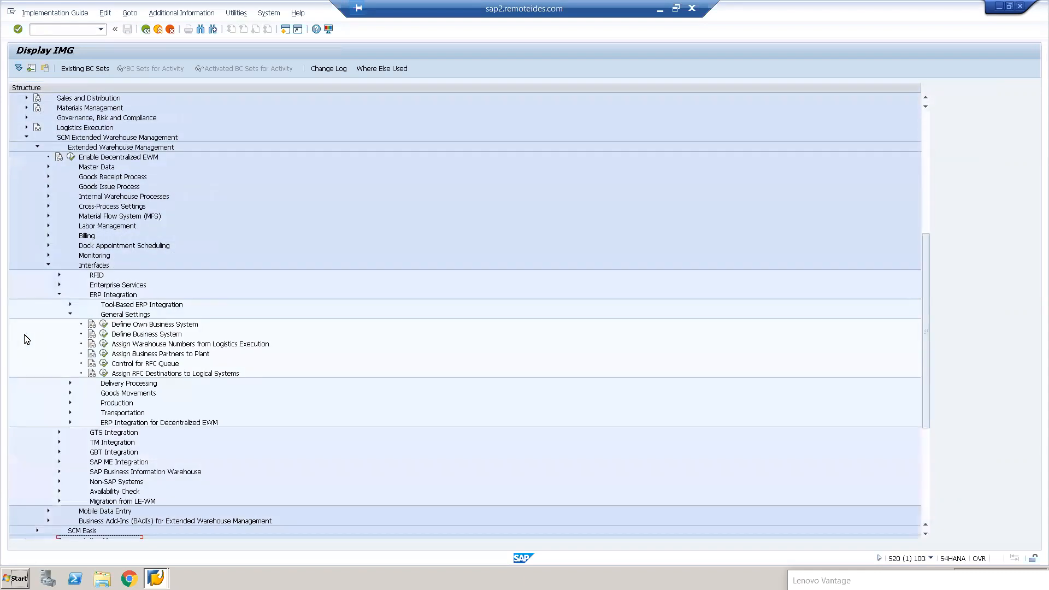
click(69, 315)
click(47, 167)
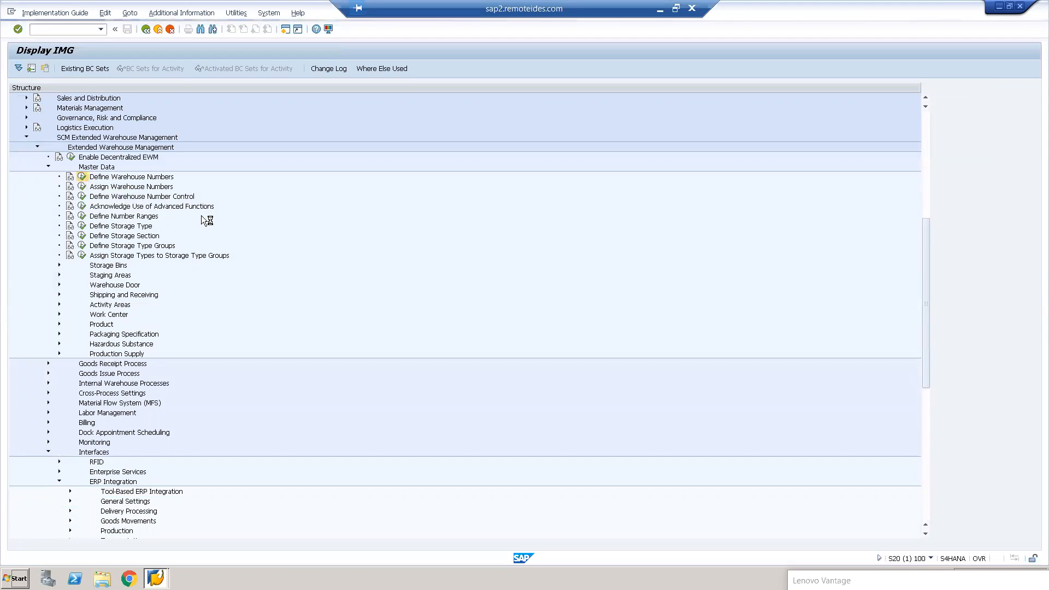
Step: Copy warehouse number 1710 as EWM1 in Define Warehouse Numbers, save it to the "EWM1 new warehouse" request, and return to the IMG
click(25, 123)
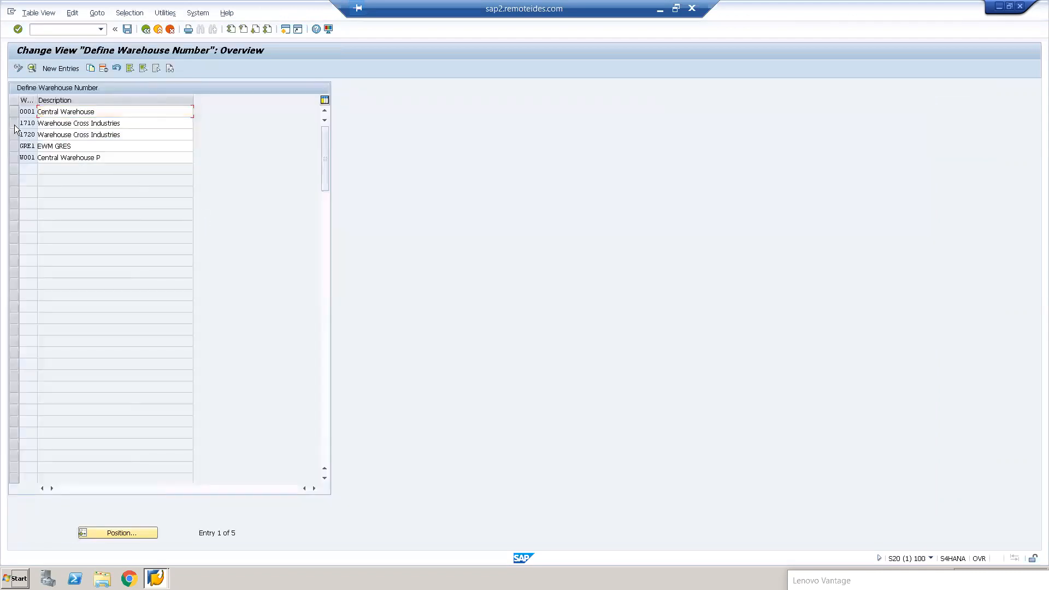
click(90, 69)
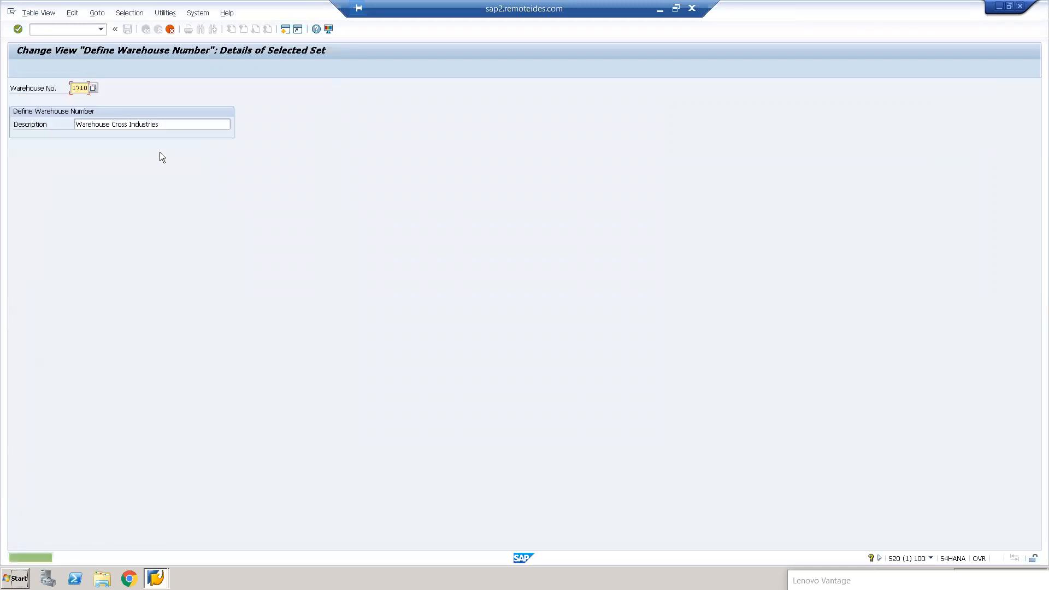
text(EWM1)
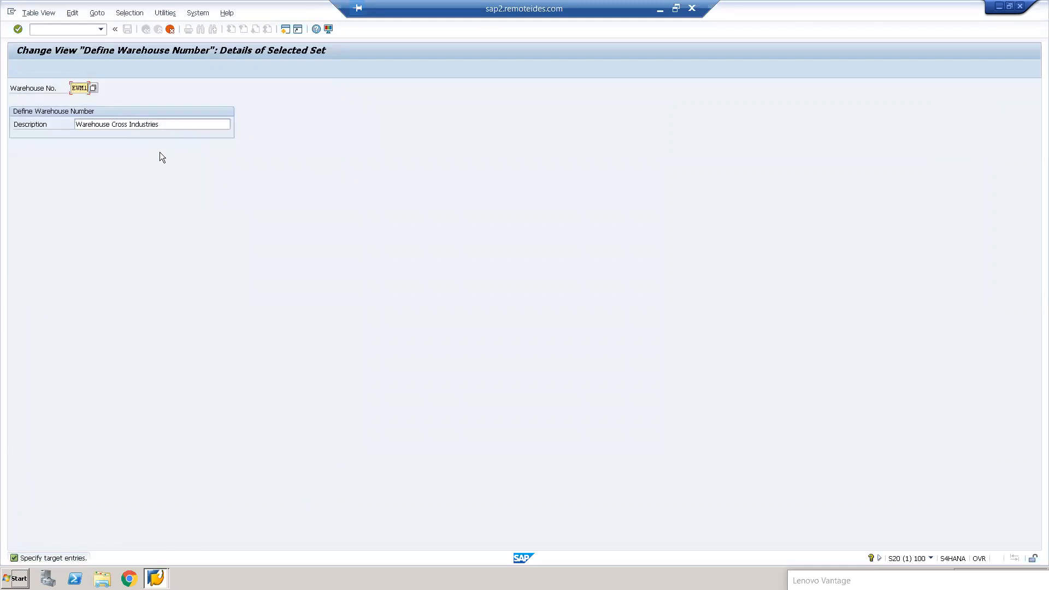
key(Return)
click(127, 30)
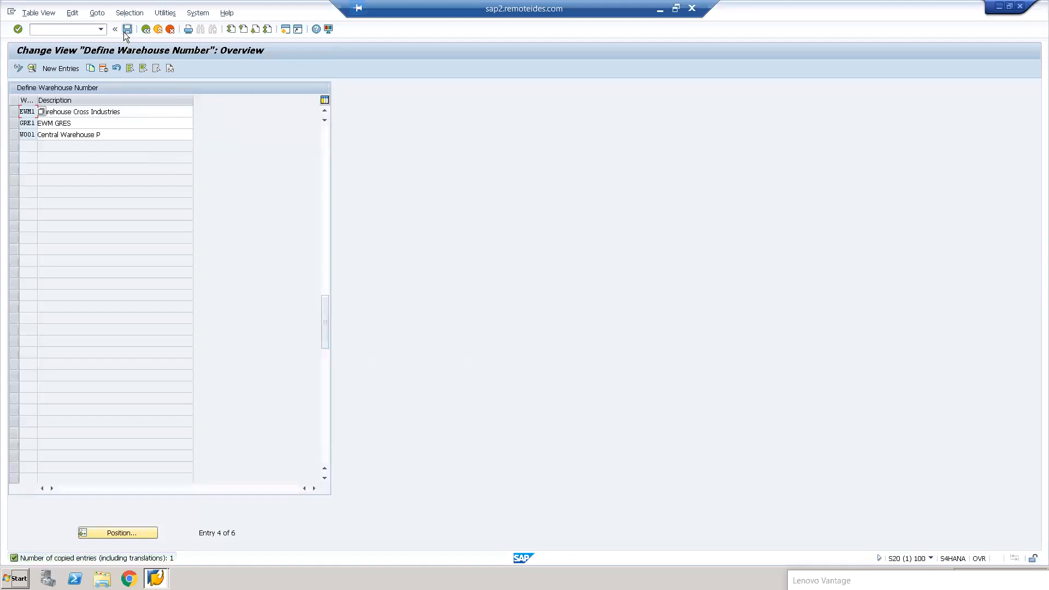
click(161, 186)
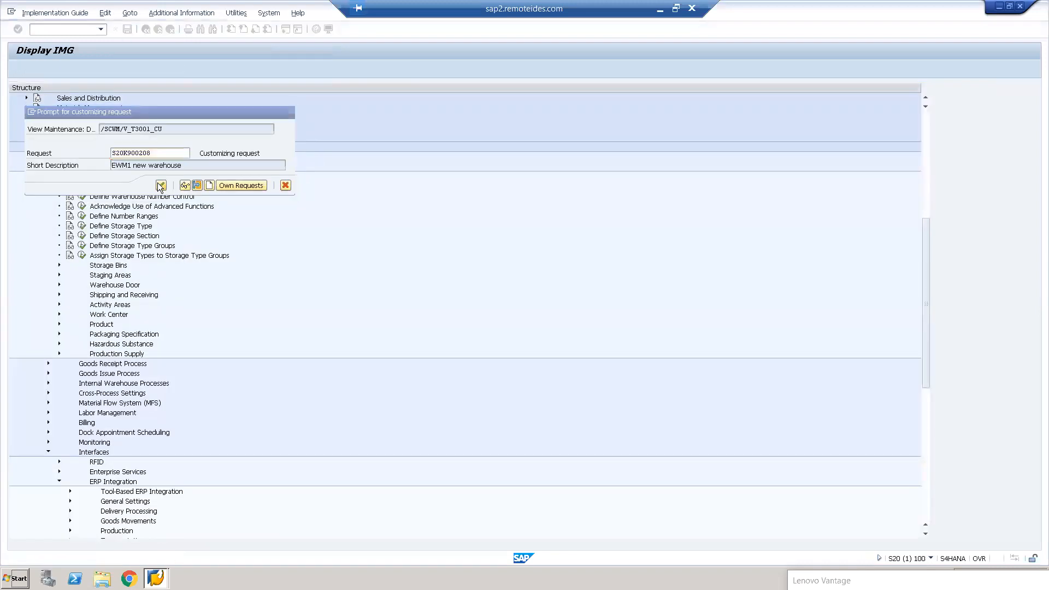
click(146, 30)
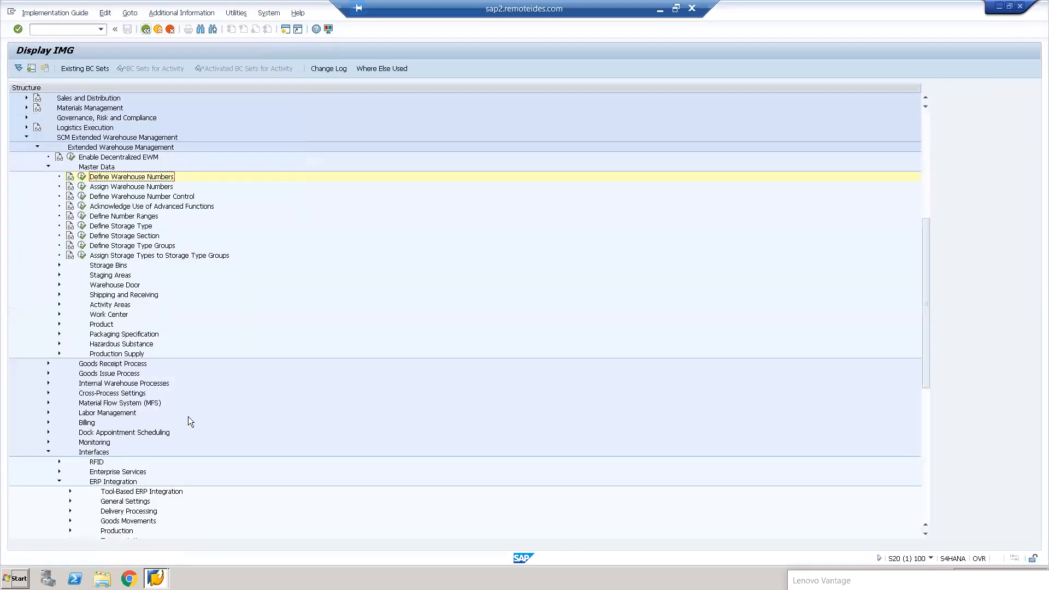
Step: In Assign Warehouse Numbers from Logistics Execution, copy the mapping of ERP warehouse 171 to ERP warehouse EW1 and save it to the customizing request
scroll(116, 425, down, 2)
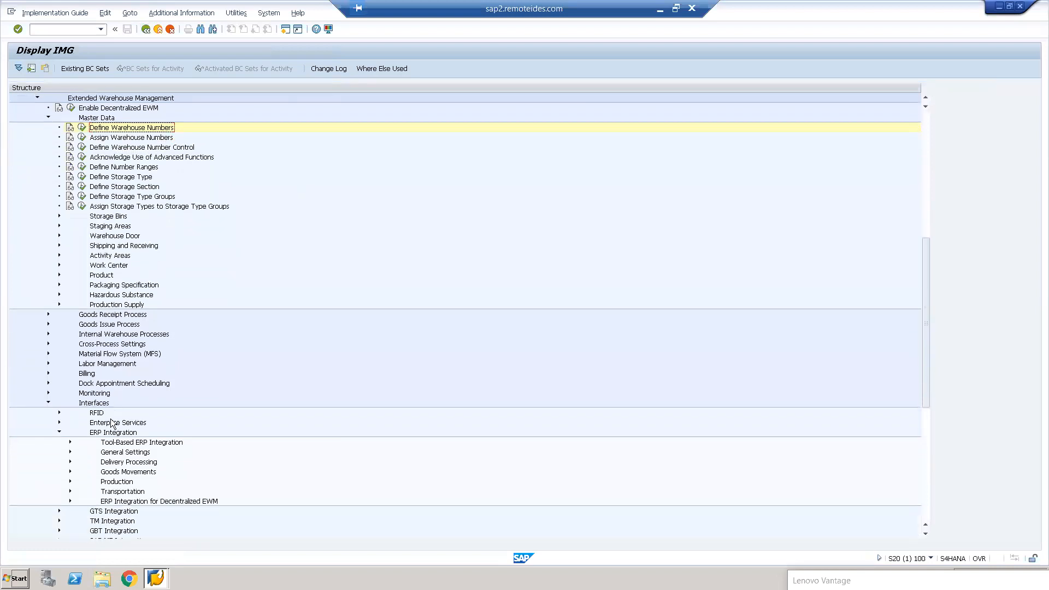
click(70, 451)
click(103, 483)
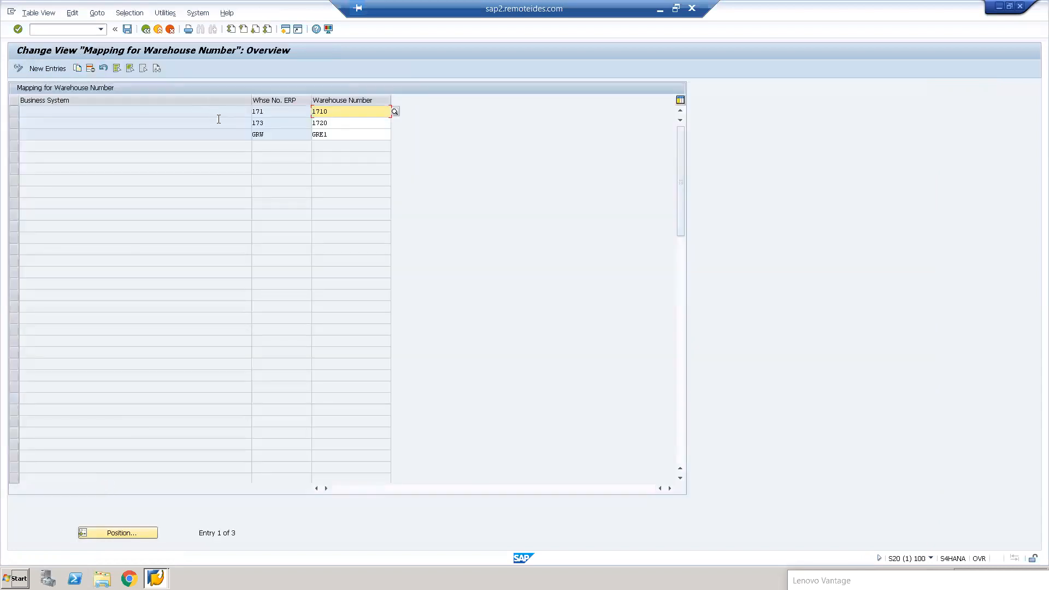
click(13, 111)
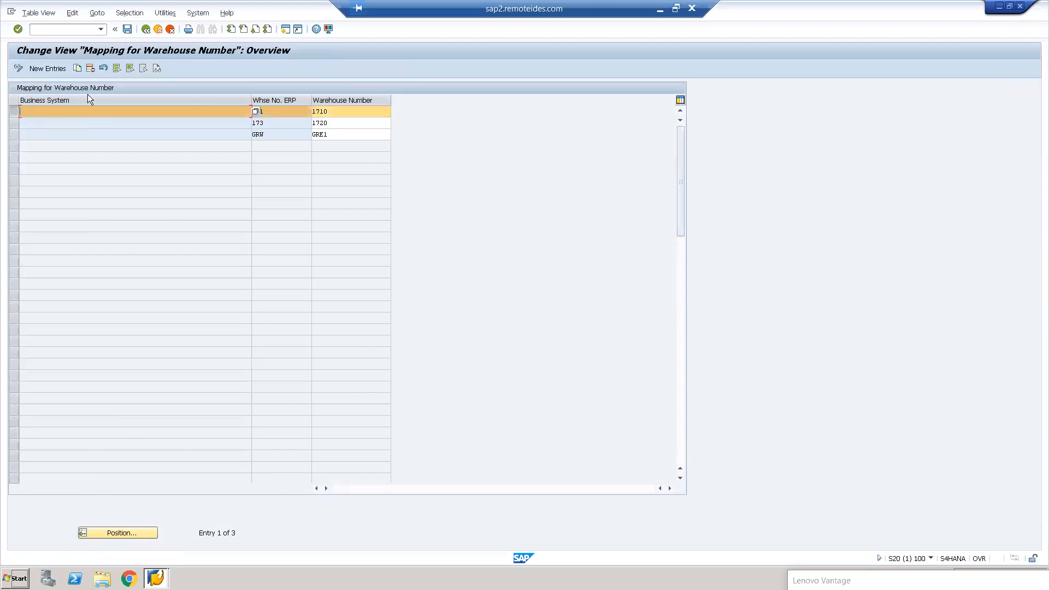
click(77, 69)
click(280, 111)
drag(280, 112, 190, 113)
text(EW1)
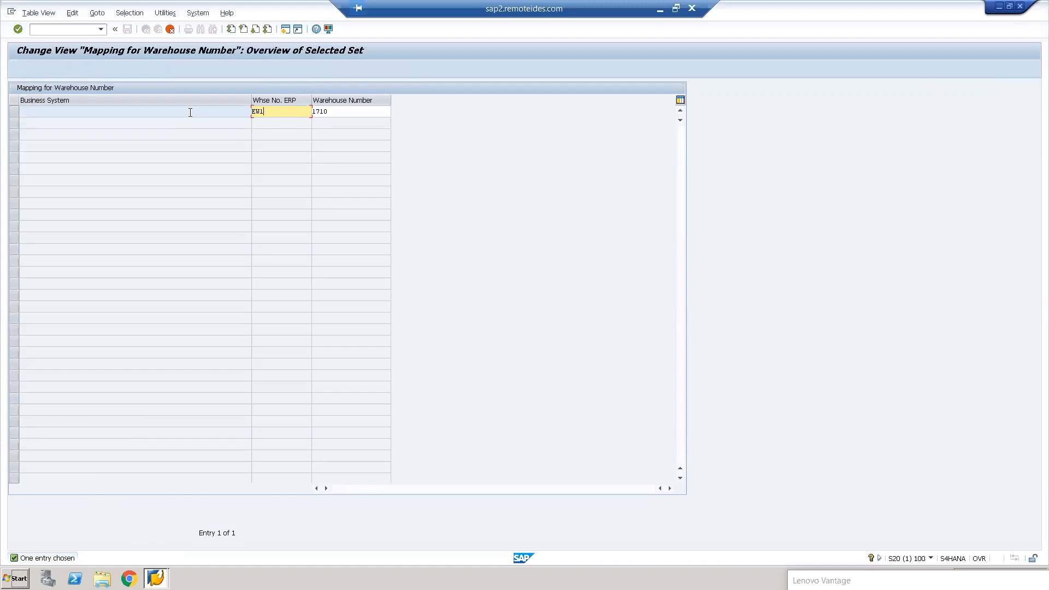
key(Tab)
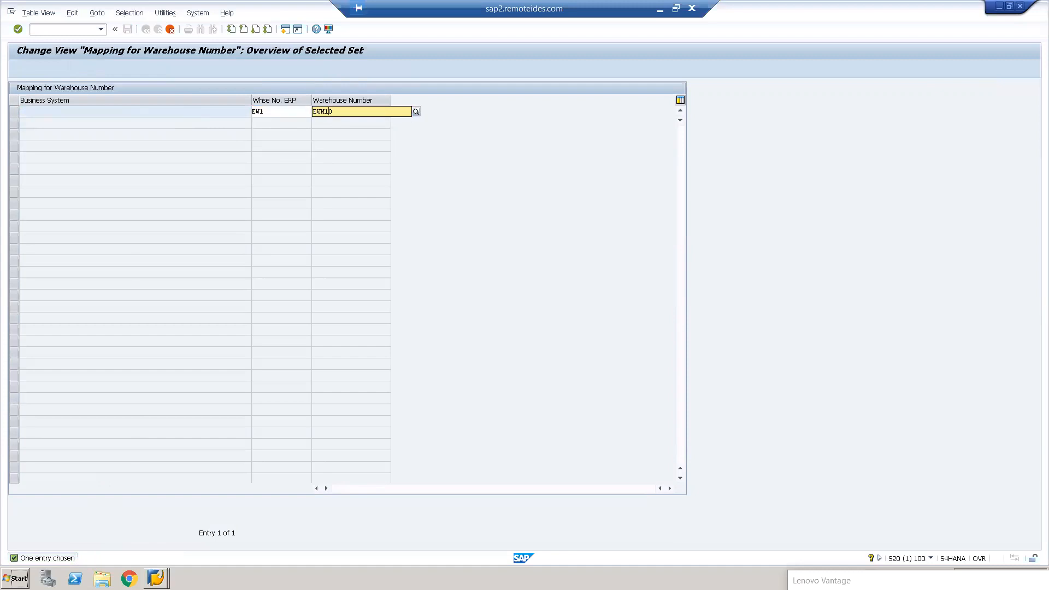
key(Return)
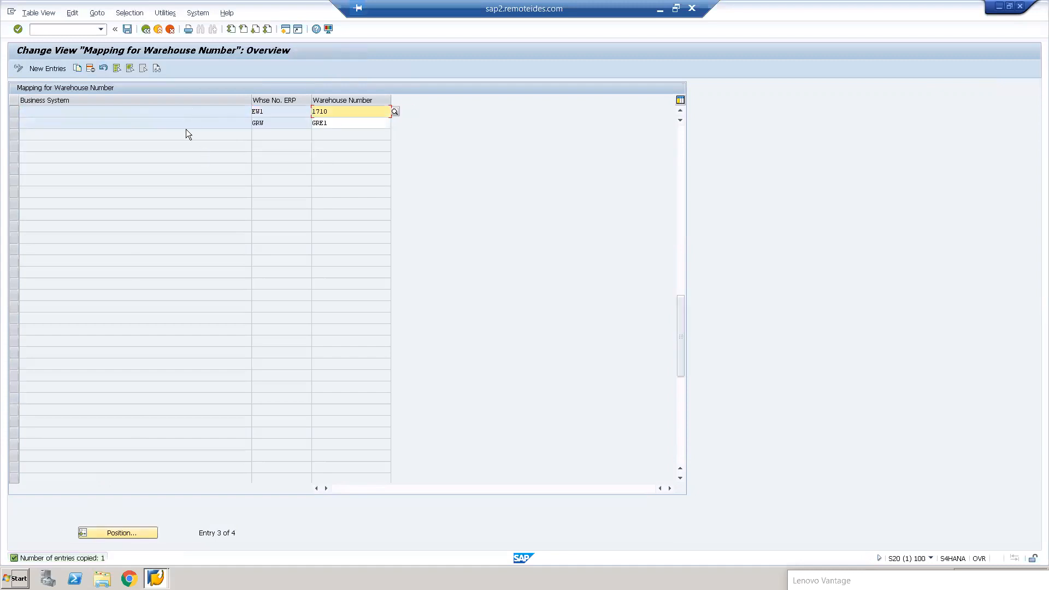
click(128, 29)
click(160, 185)
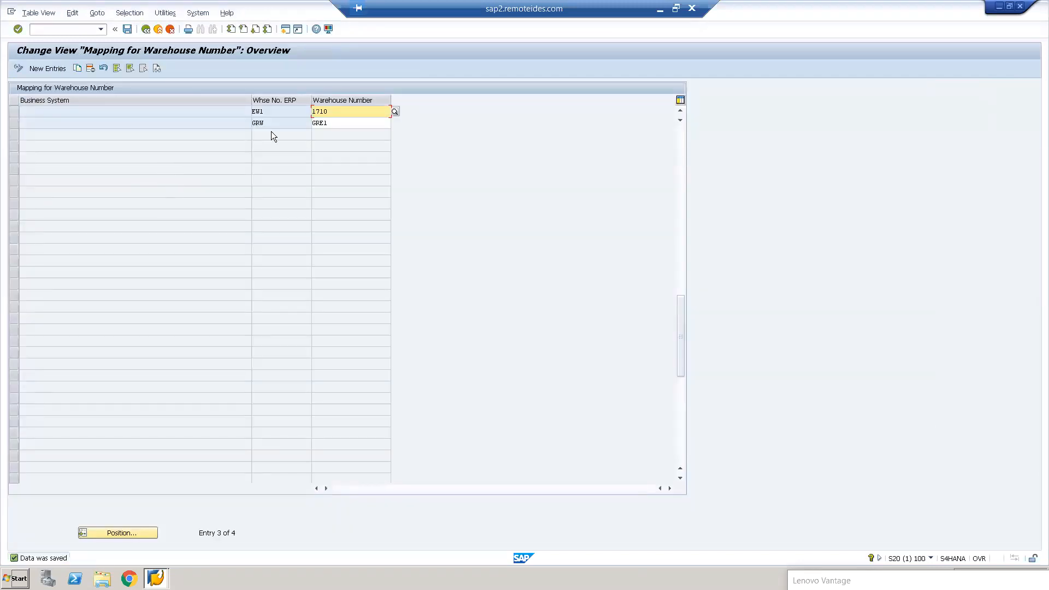
Step: Set the warehouse number mapped to ERP warehouse EW1 to EWM1, save the mapping, and return to the IMG
drag(343, 111, 261, 104)
text(EWM1)
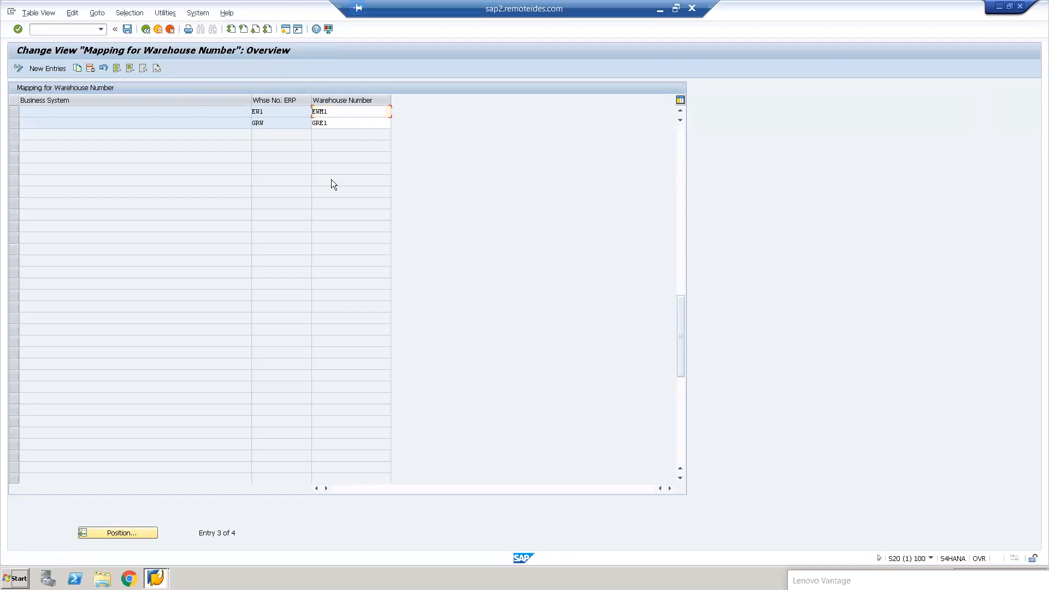
scroll(331, 182, up, 2)
click(129, 30)
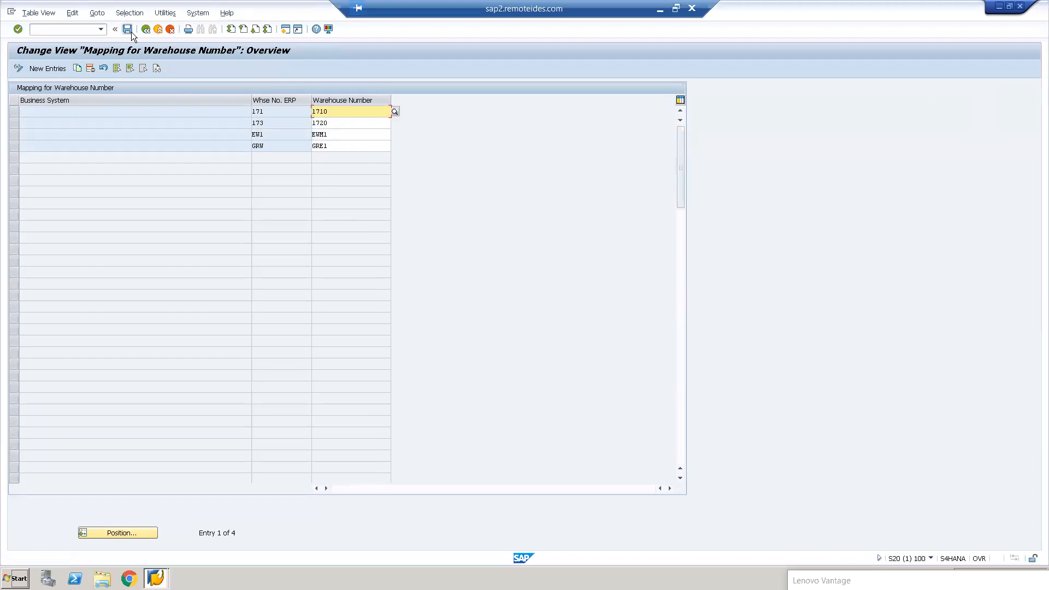
click(146, 30)
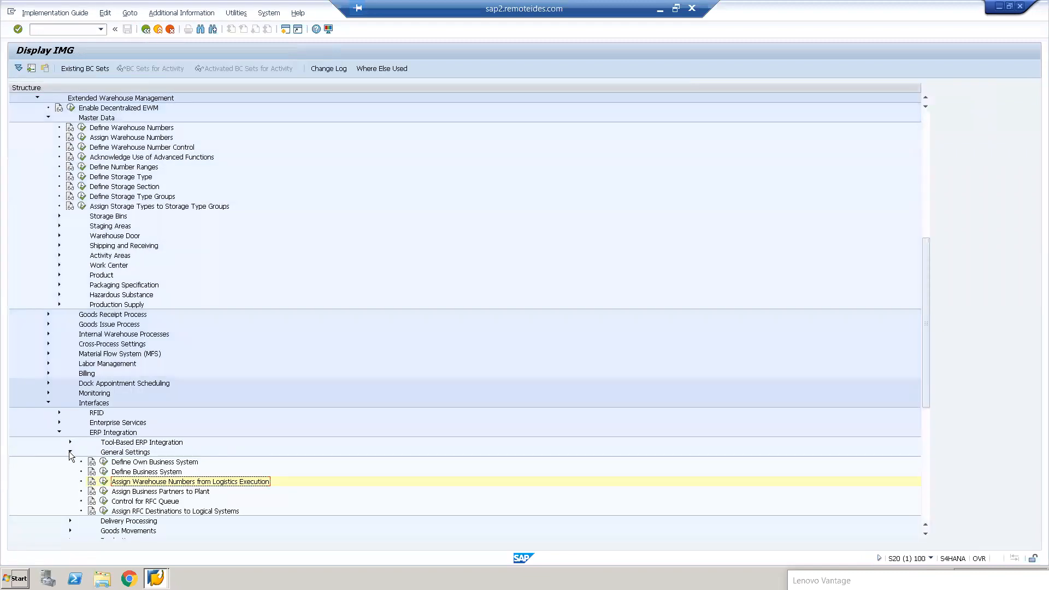
Step: Open Define Availability Group from Configure Availability Group for Putaway under Goods Receipt Process, collapsing the ERP Integration General Settings
click(69, 452)
scroll(108, 295, up, 3)
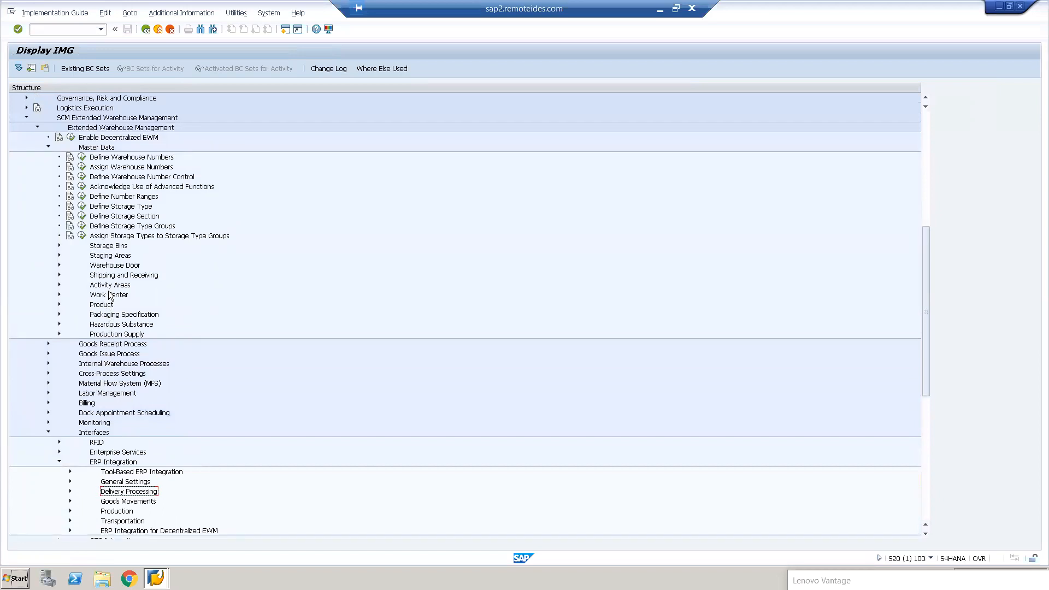
click(43, 342)
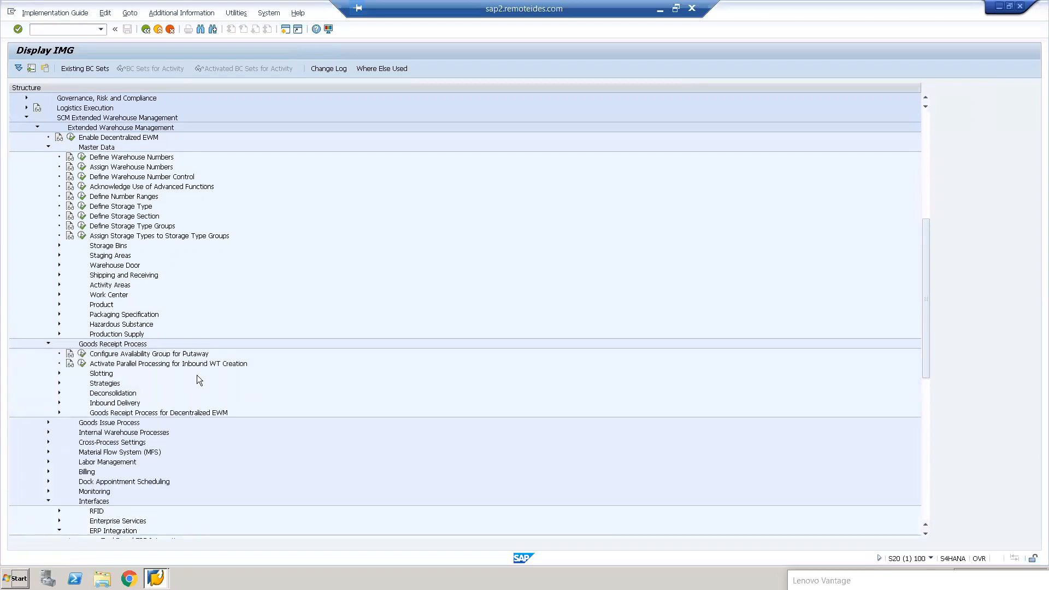
click(81, 354)
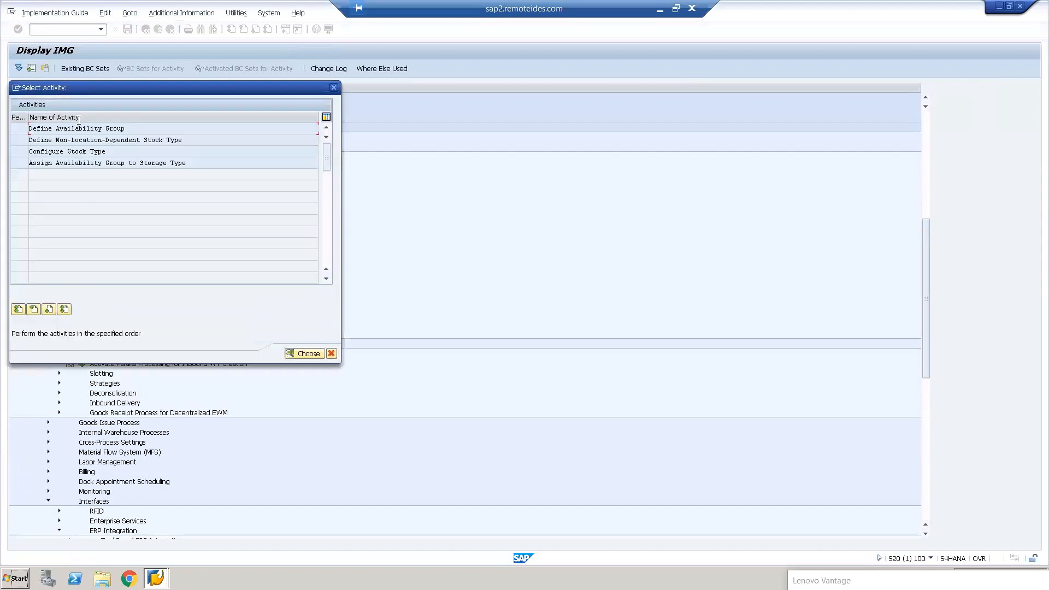
double_click(76, 128)
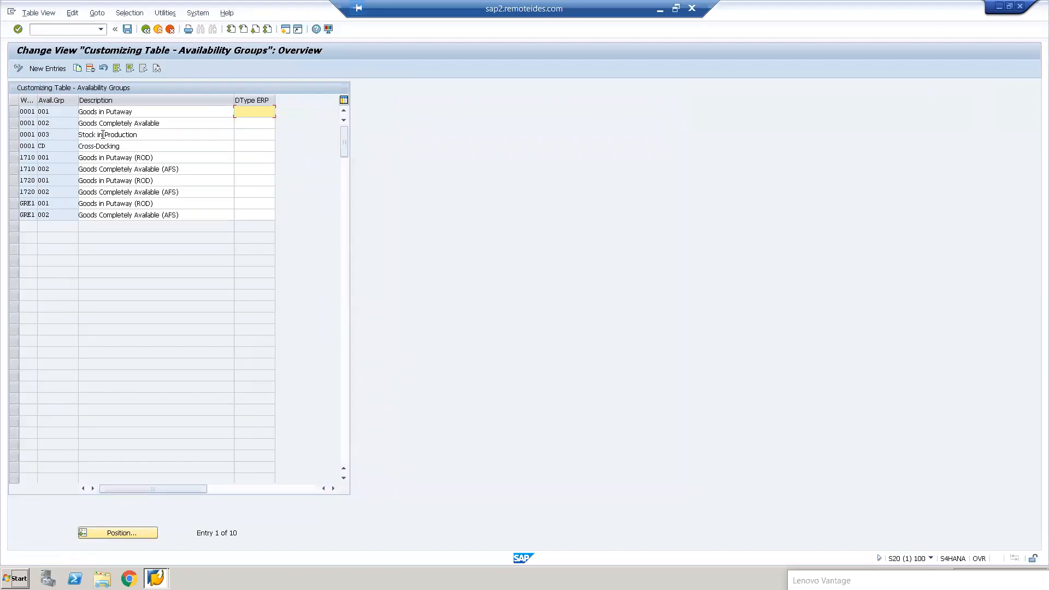
Step: Copy availability groups 001 (Goods in Putaway) and 002 (Goods Completely Available) of warehouse 0001 to warehouse EWM1
click(14, 114)
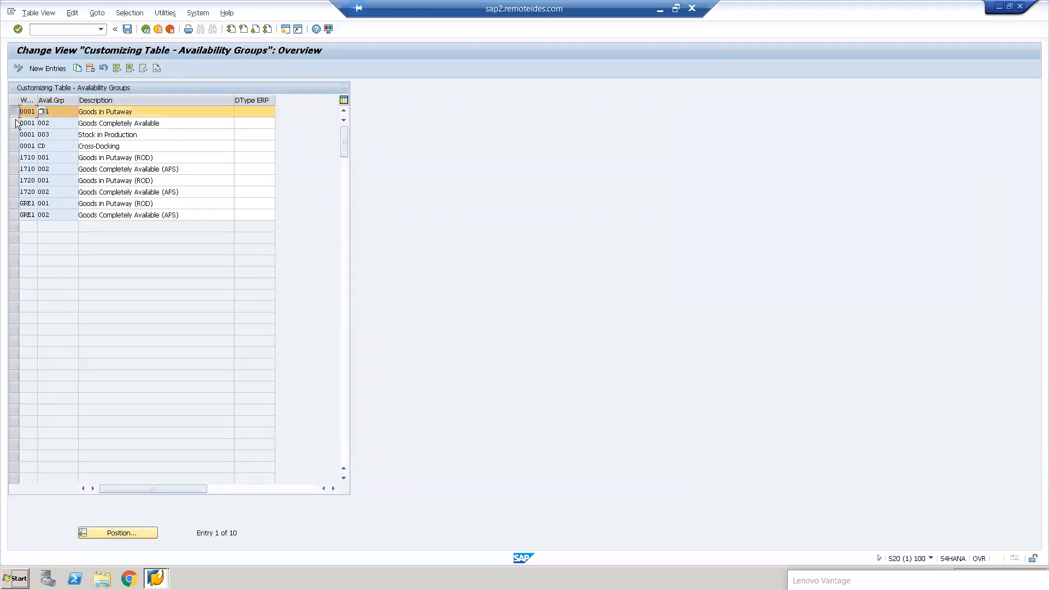
click(15, 123)
click(77, 68)
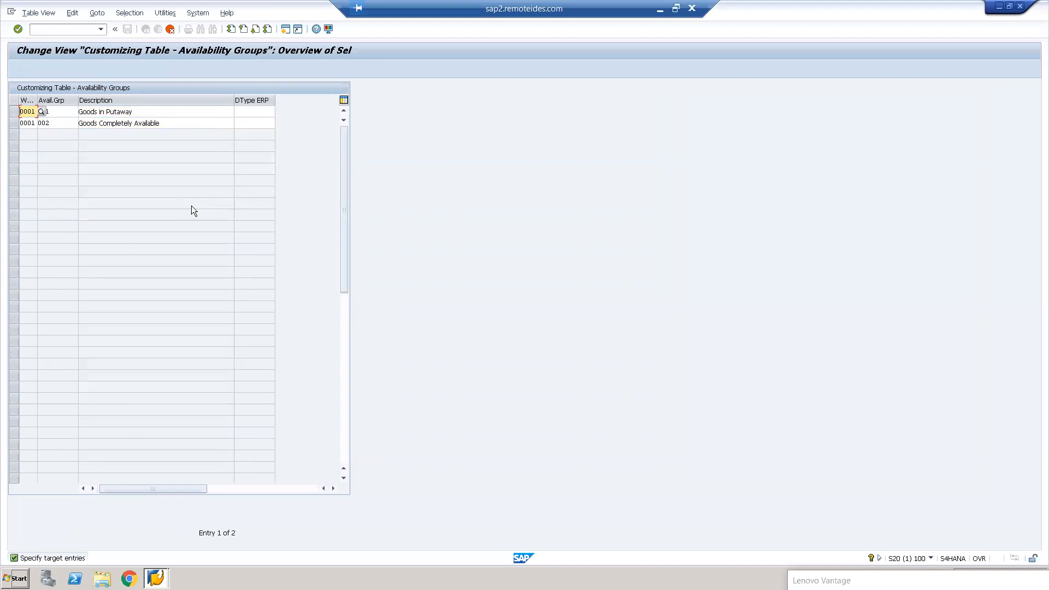
text(EWM1)
key(Tab)
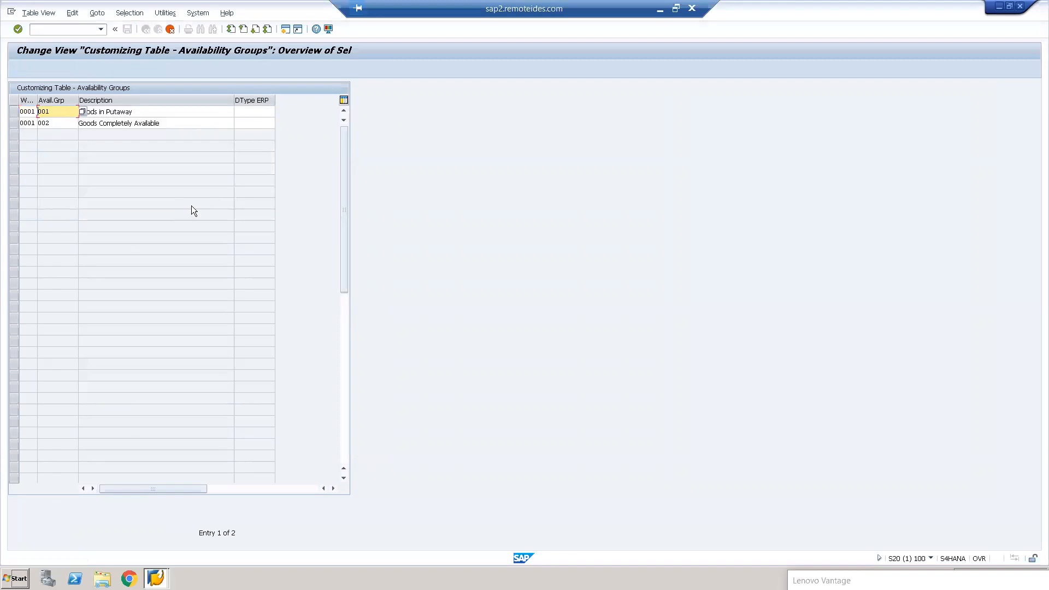
click(33, 111)
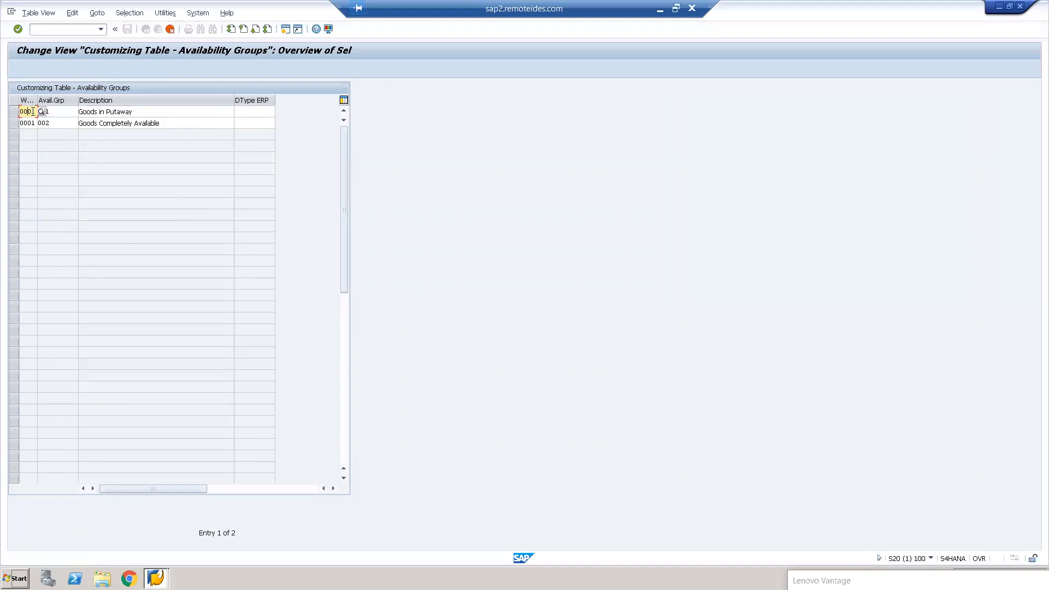
text(EWM)
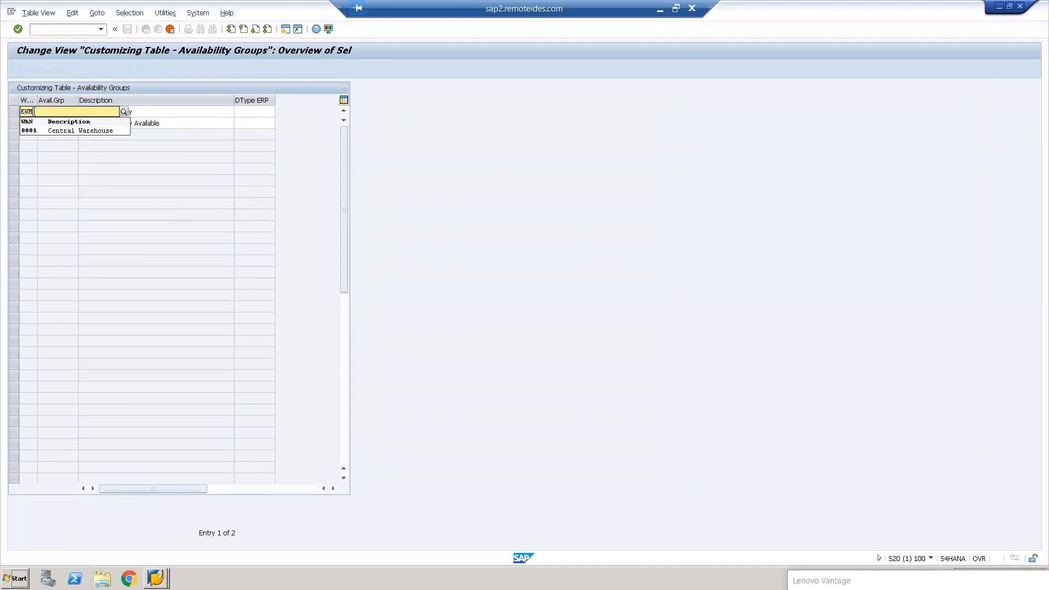
key(Tab)
double_click(25, 124)
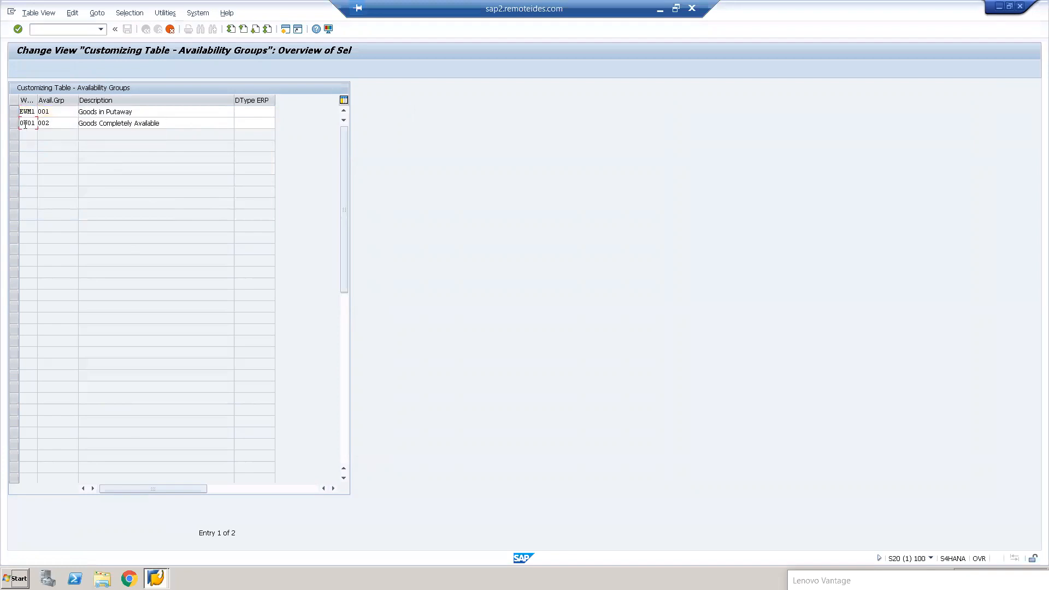
text(EWM1)
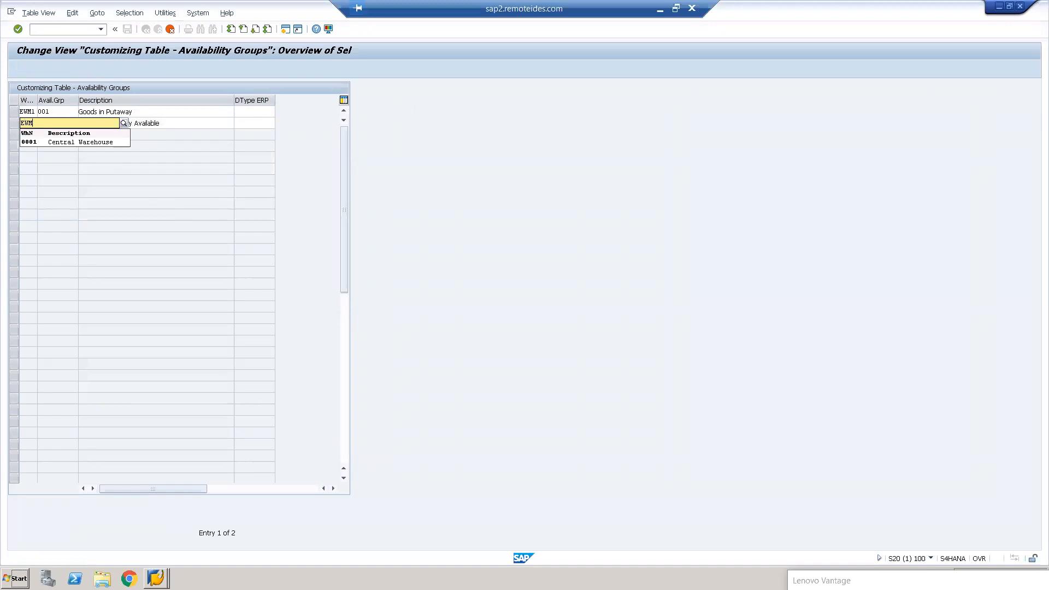
key(Return)
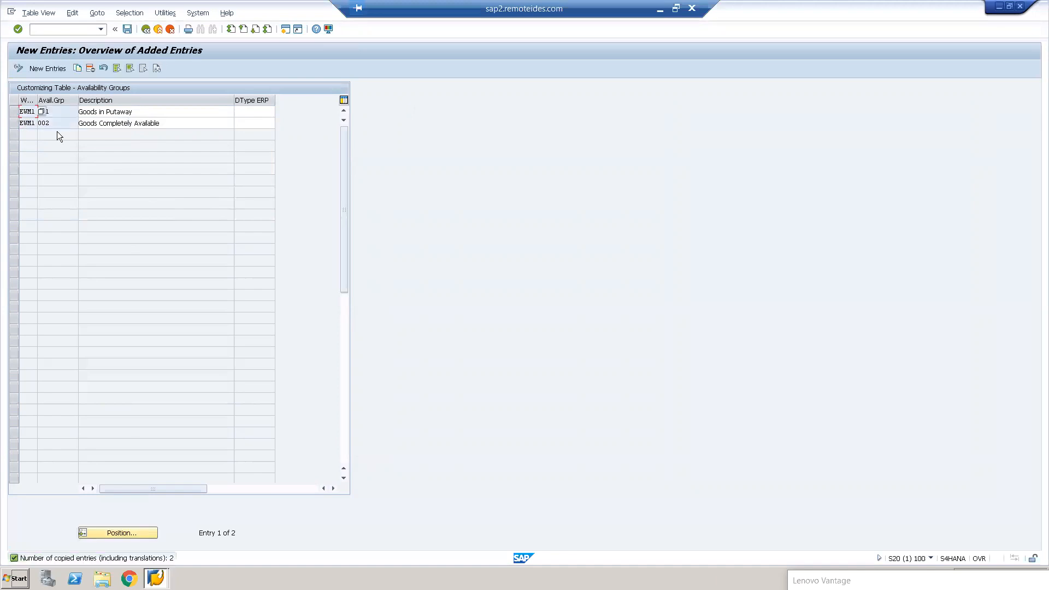
Step: Save the EWM1 availability groups to the "EWM1 new warehouse" request, then review them in Define Availability Group and return to the activity list
click(127, 29)
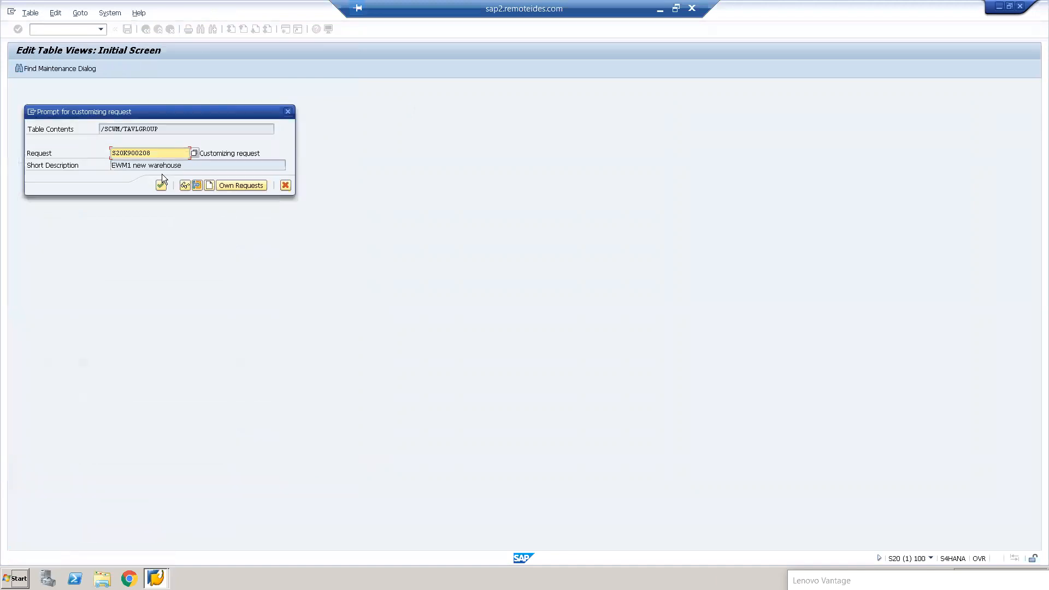
click(161, 185)
click(145, 29)
click(146, 29)
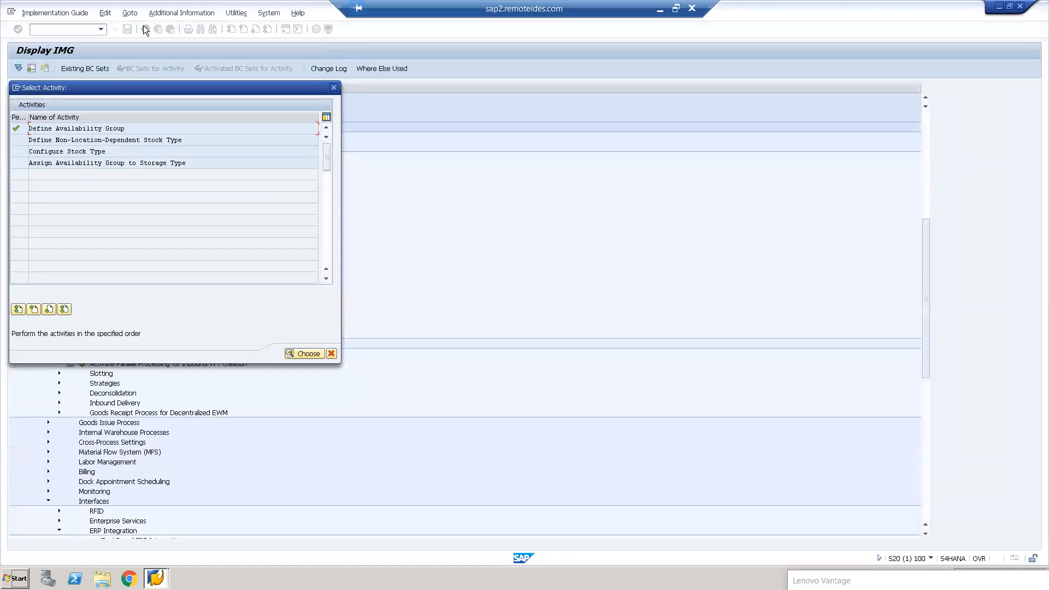
double_click(98, 128)
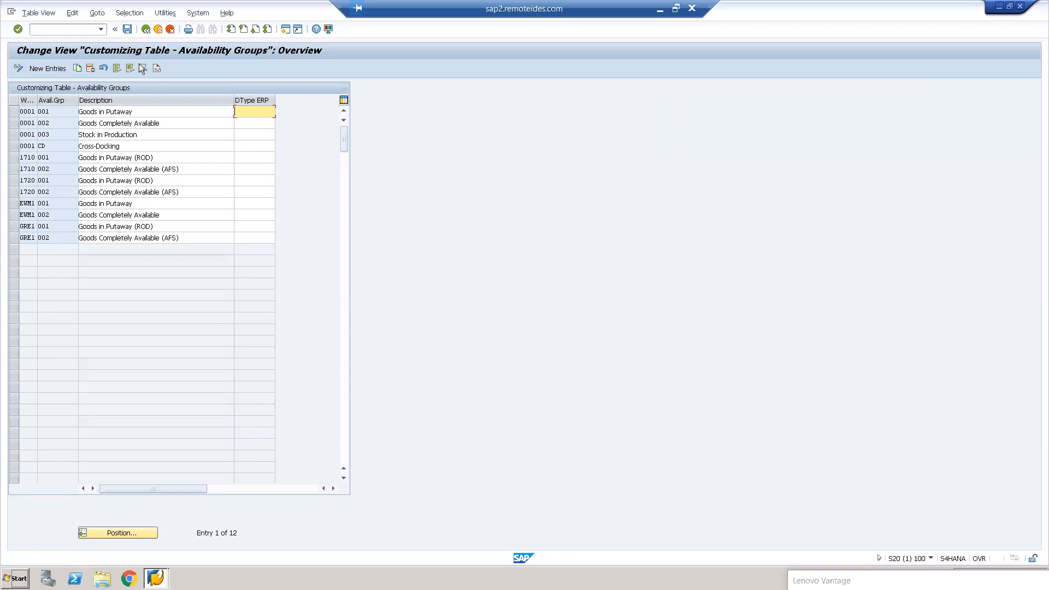
click(145, 29)
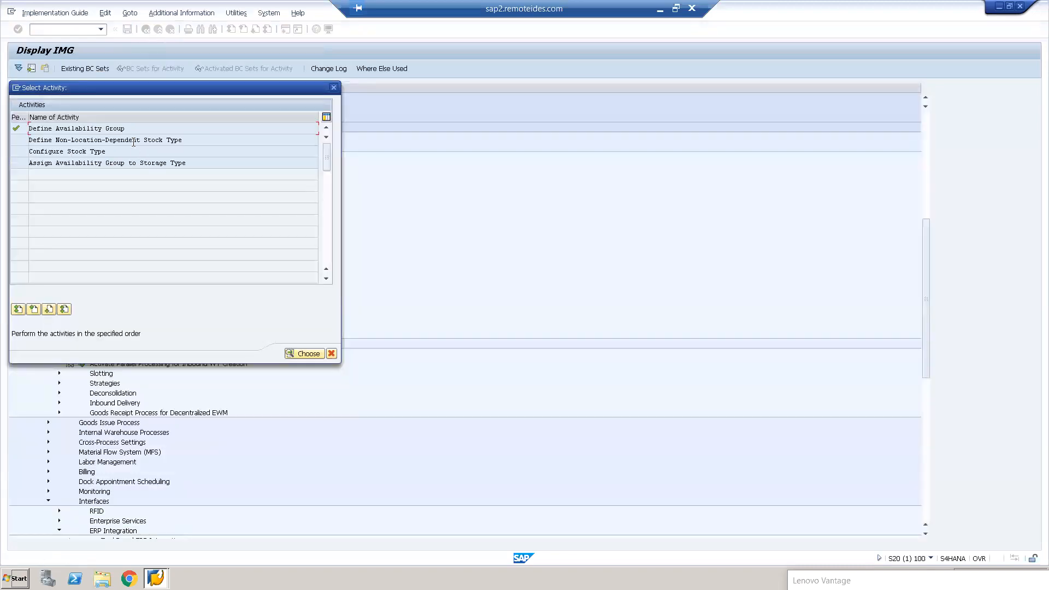
Step: In Define Non-Location-Dependent Stock Type, start copying warehouse 0001's BB, FF and QQ entries and set the BB copy's warehouse to EWM1
double_click(133, 141)
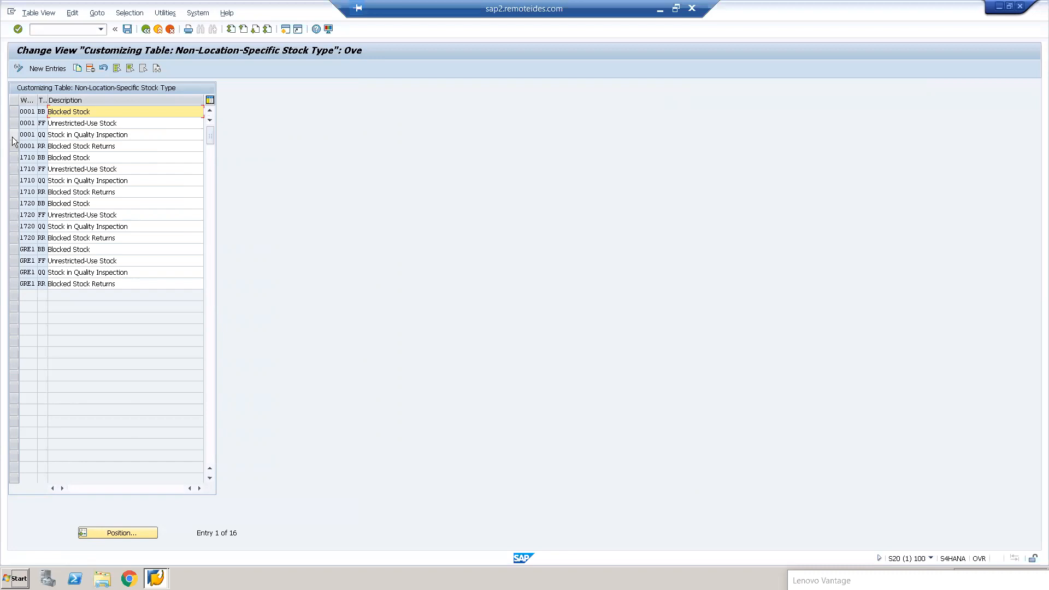
drag(13, 135, 15, 111)
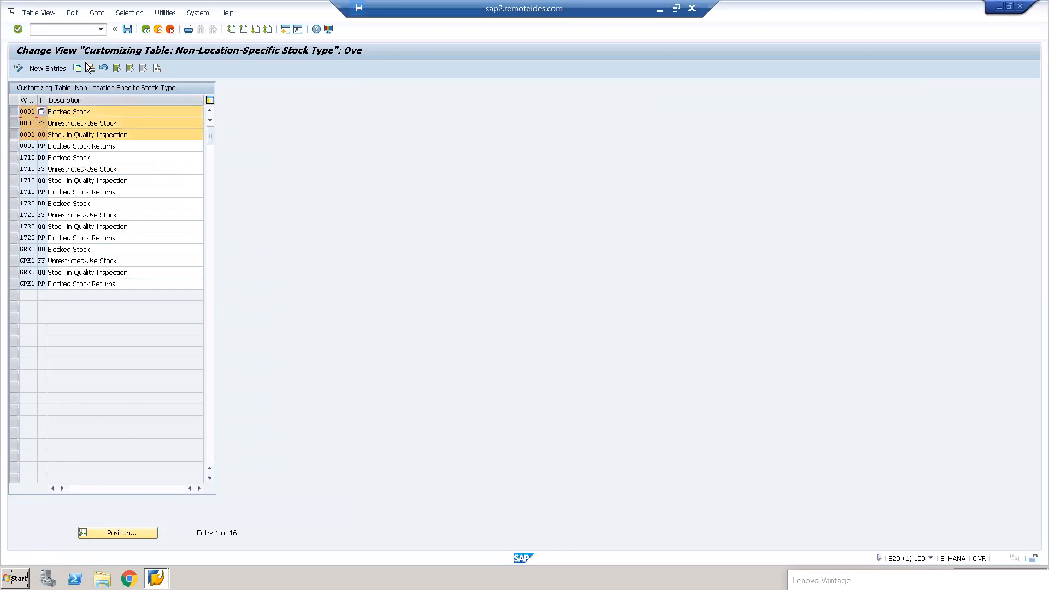
click(76, 68)
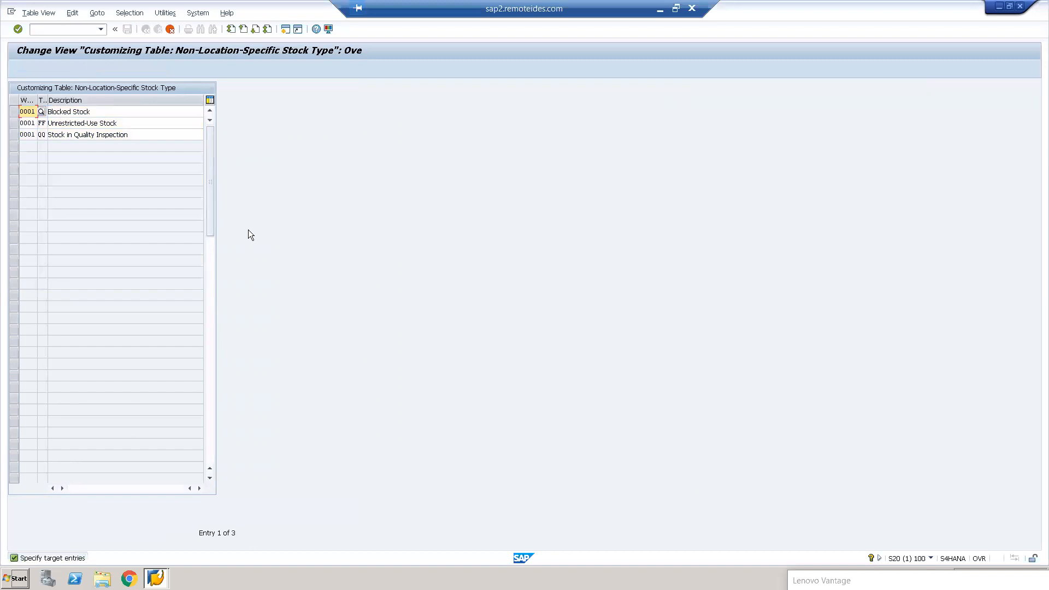
text(EWM1)
key(Return)
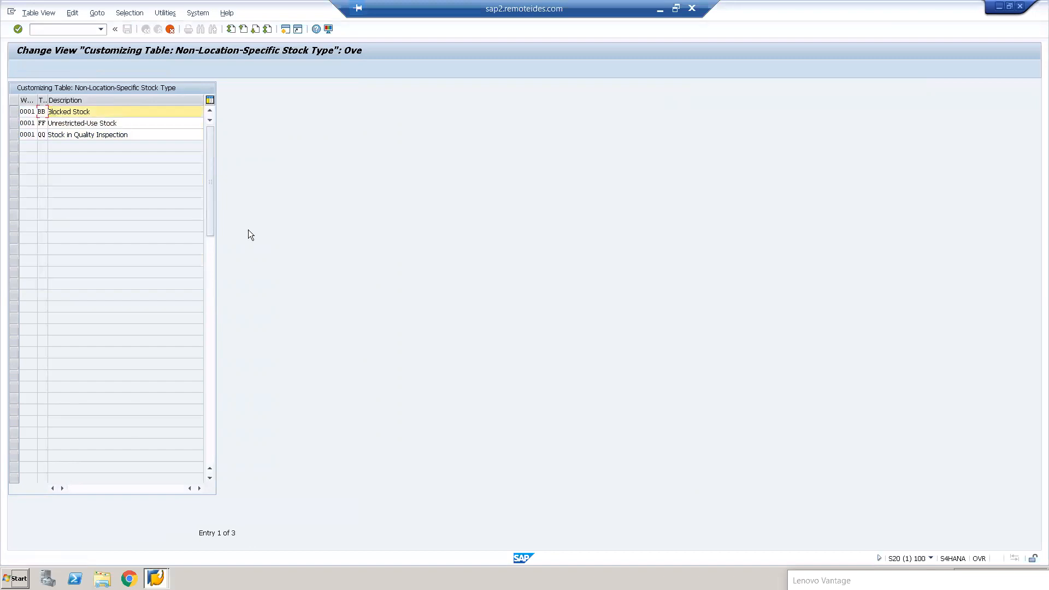
click(27, 113)
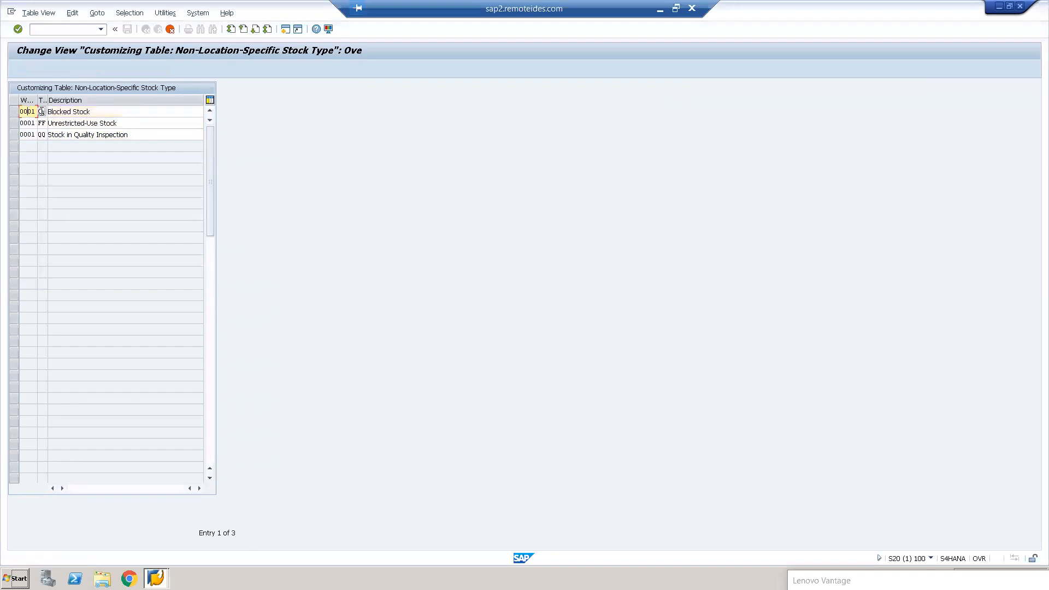
click(41, 112)
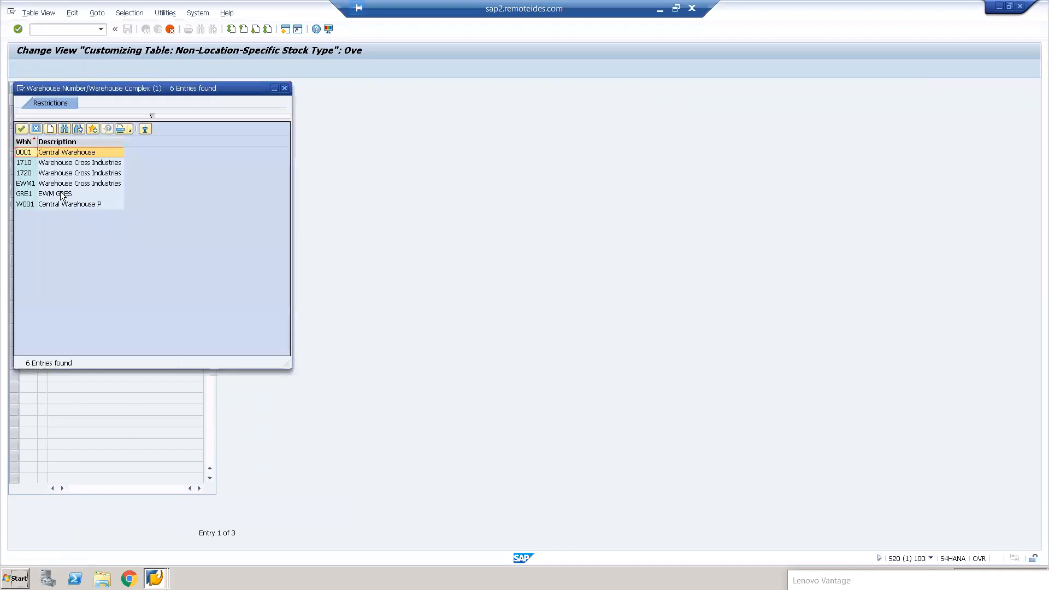
double_click(55, 184)
Step: Set the warehouse number of the copied FF and QQ stock types to EWM1 and confirm the copied entries
click(32, 123)
click(41, 122)
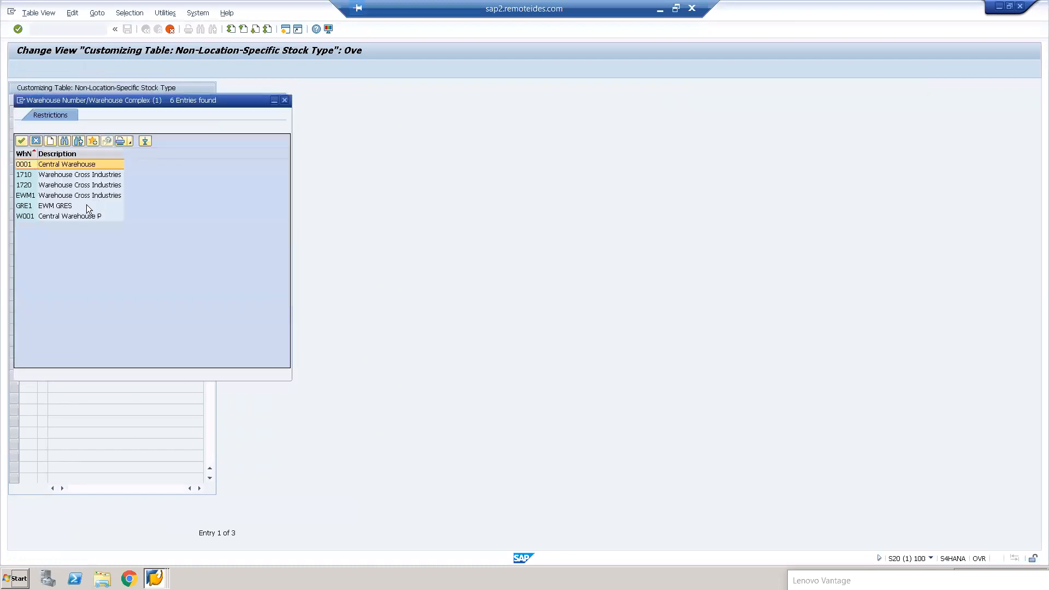
click(64, 192)
double_click(65, 190)
click(37, 135)
click(43, 135)
click(83, 207)
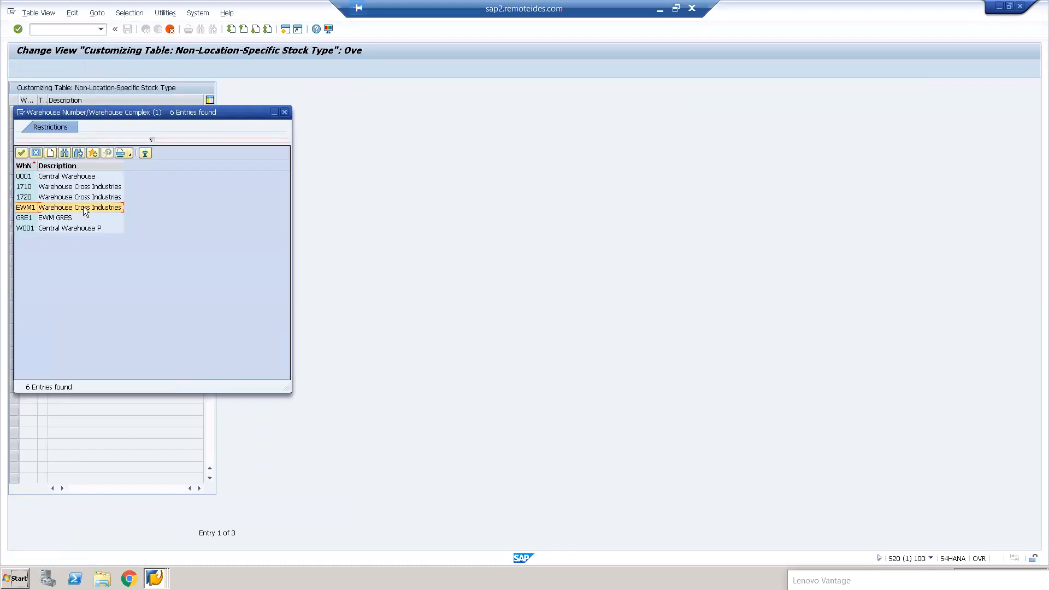
double_click(83, 207)
key(Return)
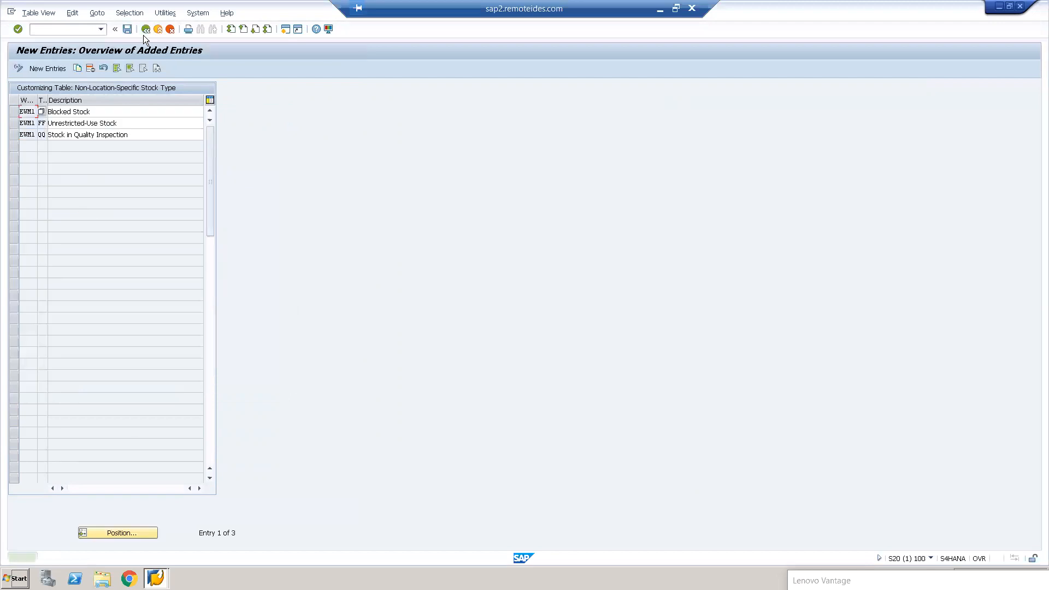
Step: Save the EWM1 non-location-dependent stock types to the "EWM1 new warehouse" request and return to the activity list
click(128, 27)
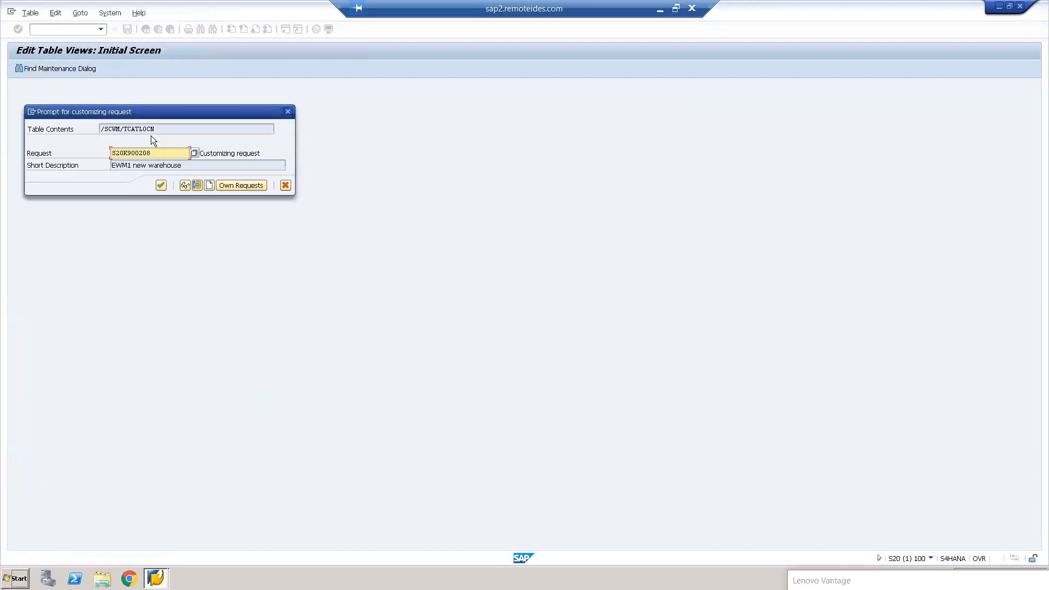
click(161, 185)
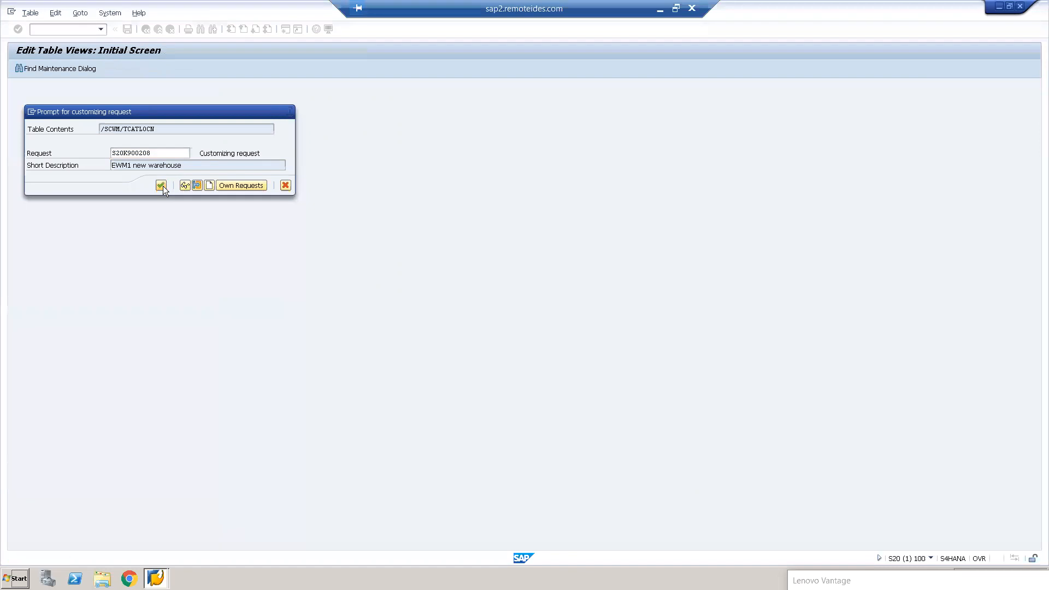
click(145, 29)
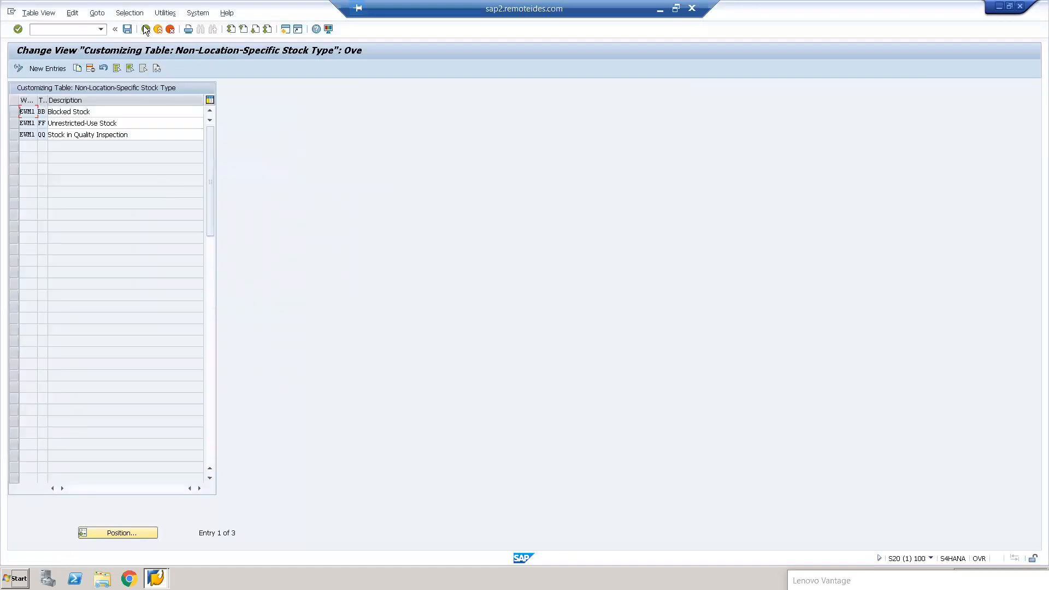
click(146, 29)
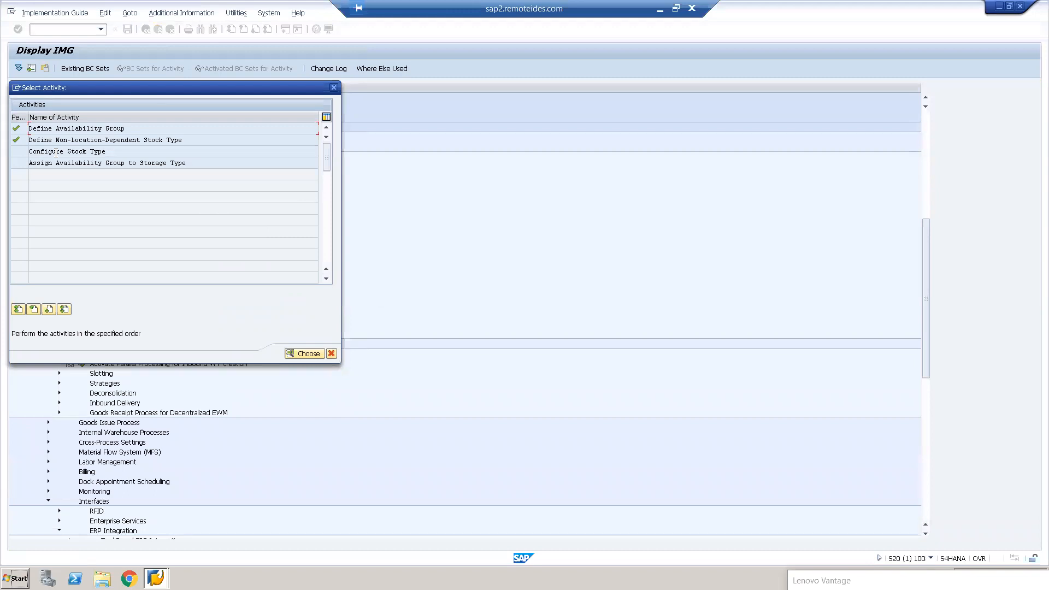
Step: In Configure Stock Type, select B5, B6, F1 and F2 of warehouse 0001 plus Q3 and Q4 of 1710, and start copying them
double_click(56, 152)
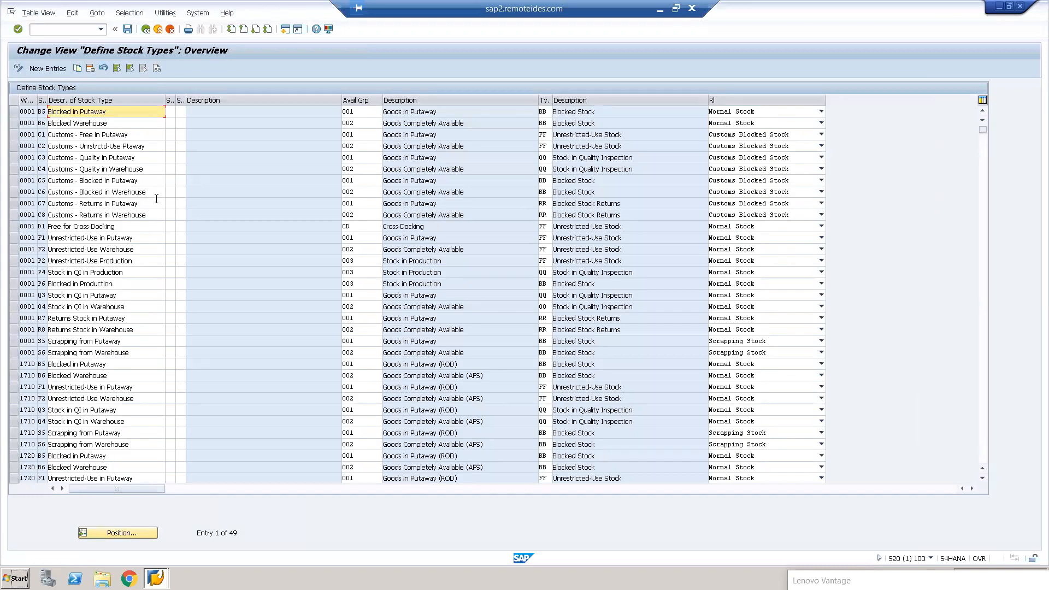
click(15, 113)
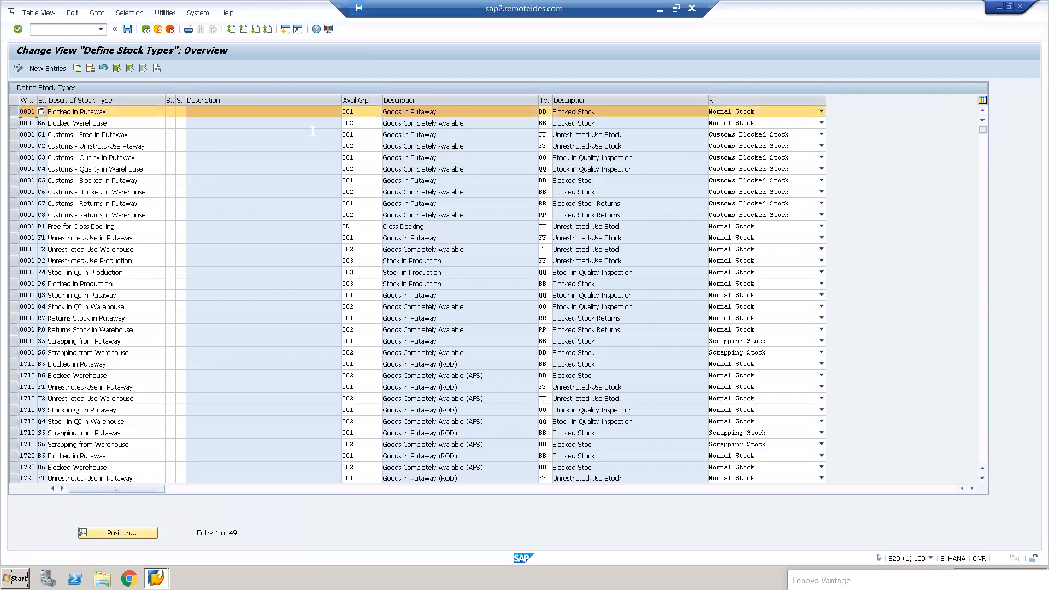
click(15, 124)
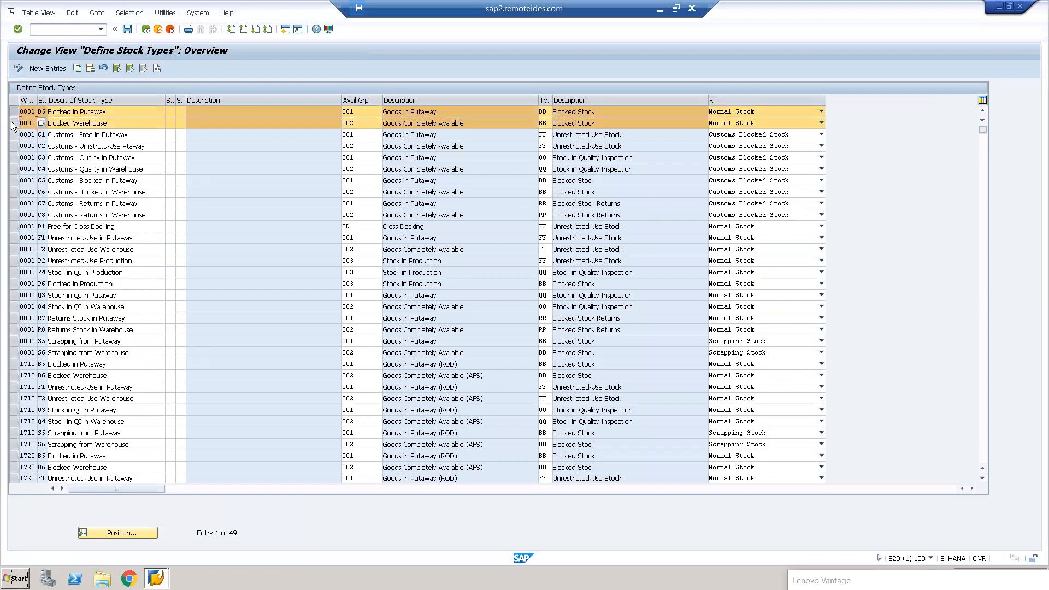
click(15, 238)
click(15, 250)
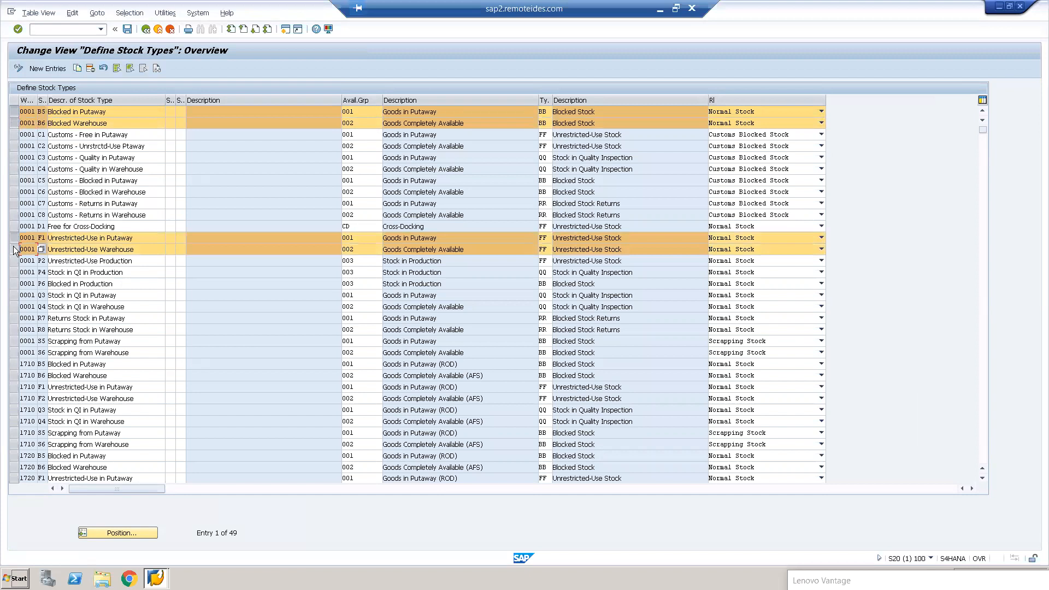
click(15, 410)
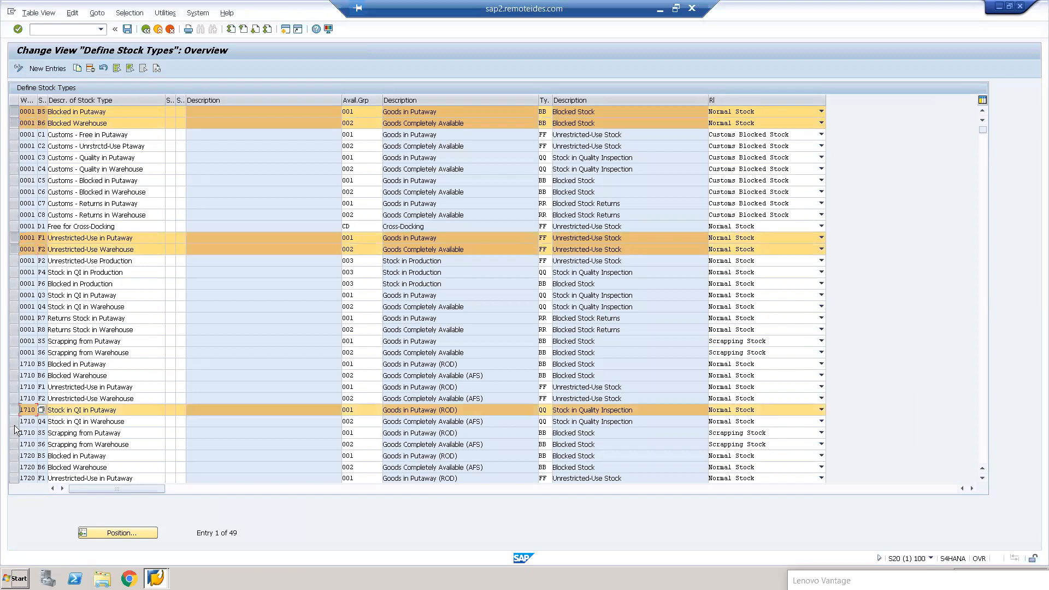
click(14, 422)
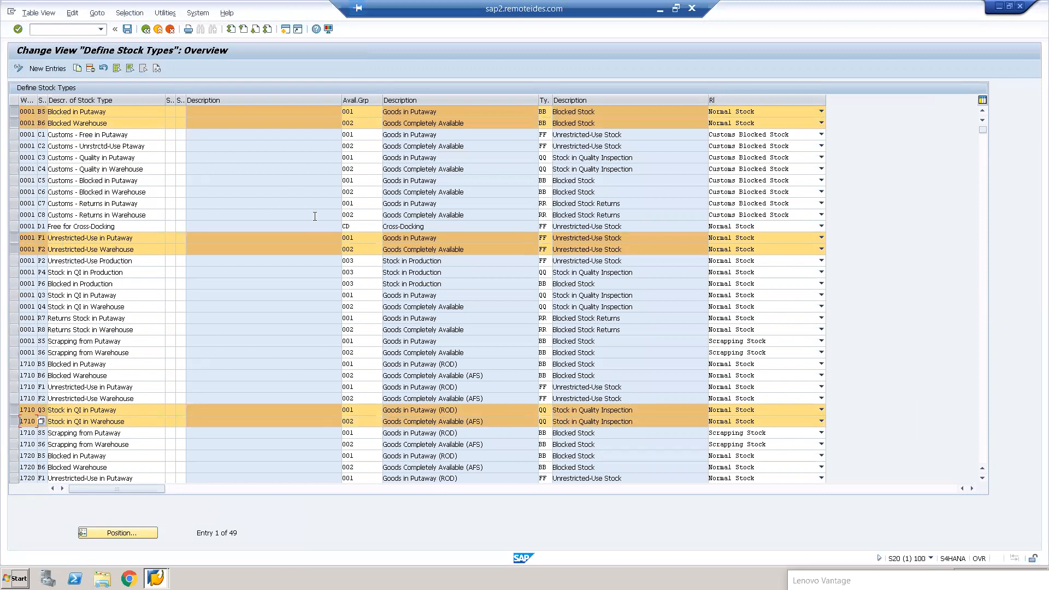
click(76, 69)
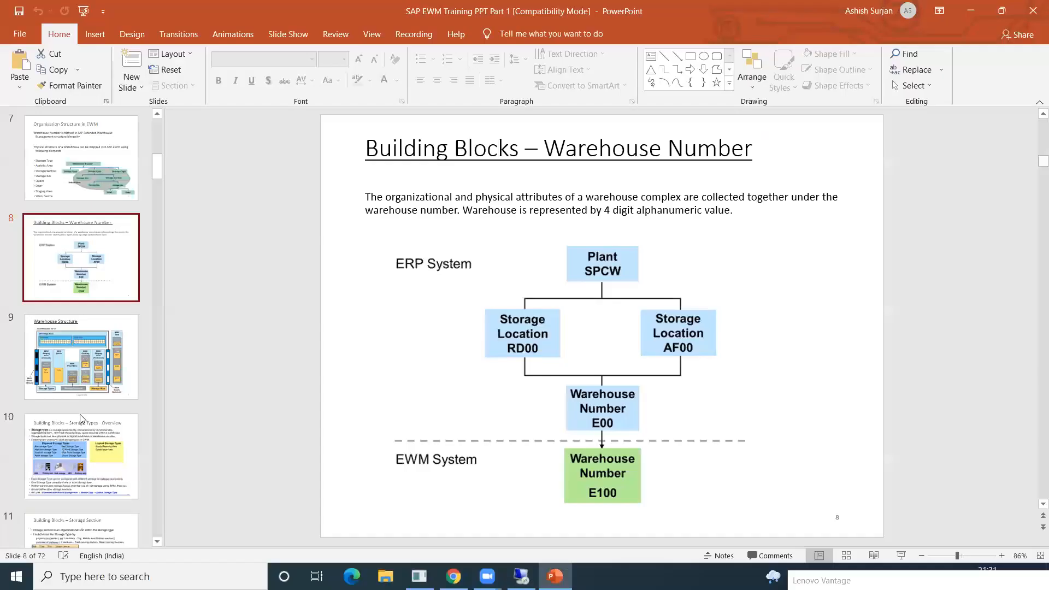
Step: In the SAP EWM training presentation in PowerPoint, find the Availability Groups Configurations slide and examine its stock type assignments
scroll(80, 416, down, 10)
scroll(80, 418, down, 20)
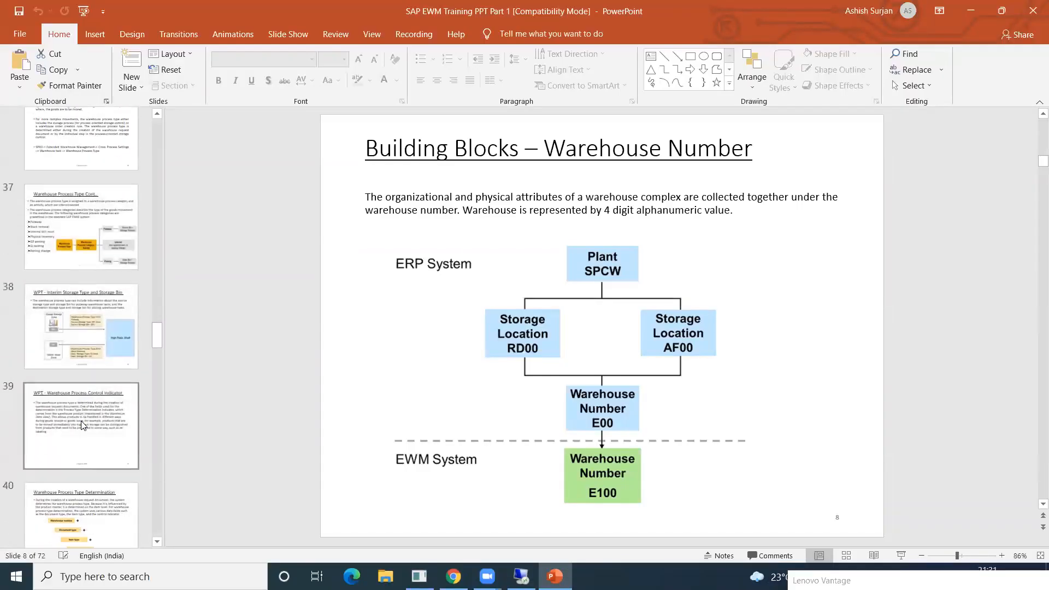
scroll(81, 423, down, 5)
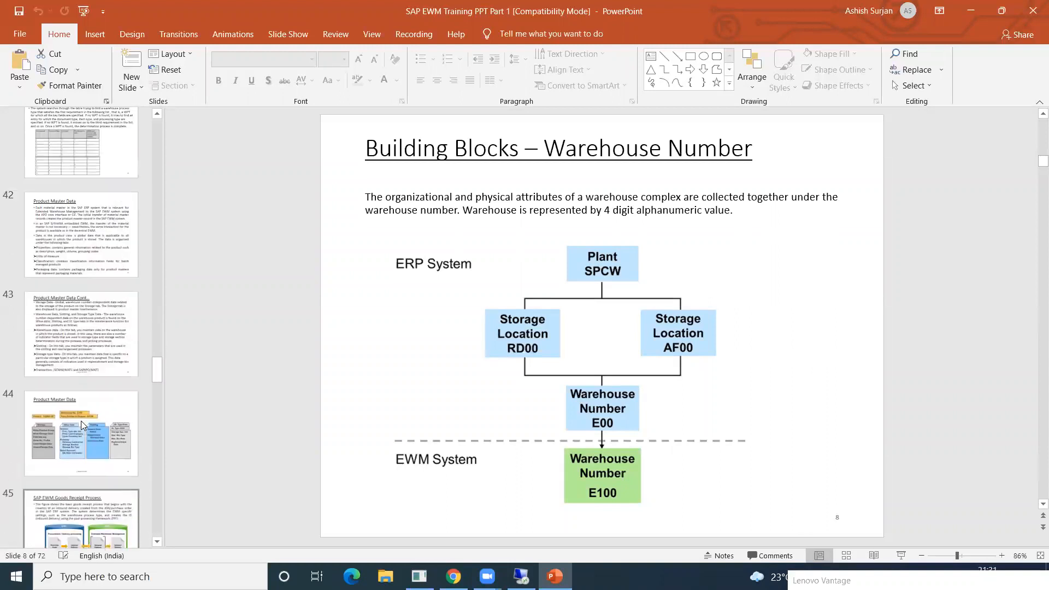
scroll(81, 421, up, 12)
scroll(82, 432, up, 3)
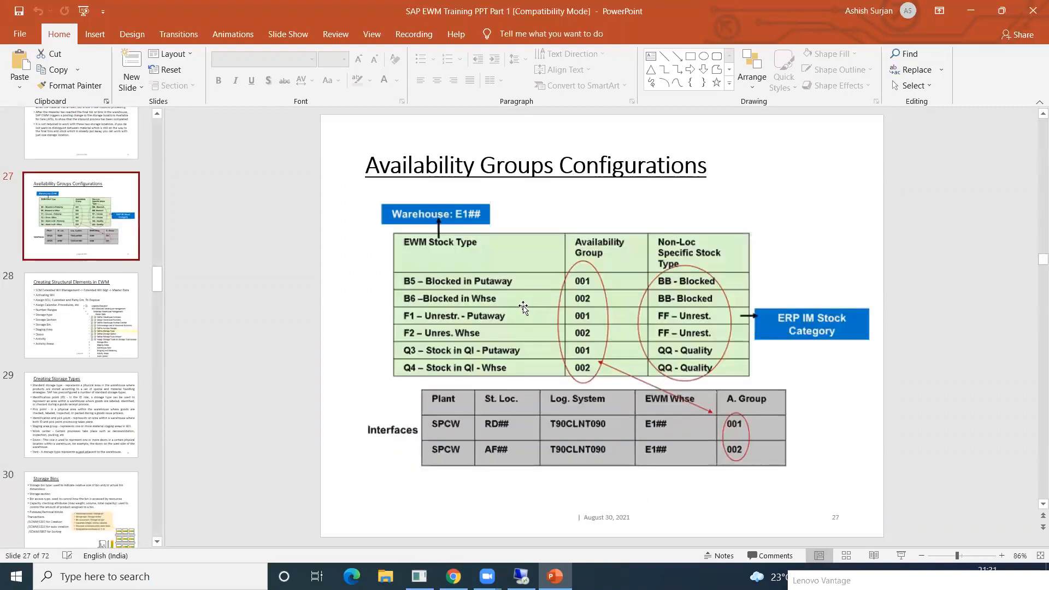
Step: Return to the SAP stock type copy and set the warehouse number of entries B5 and B6 to EWM1
click(489, 294)
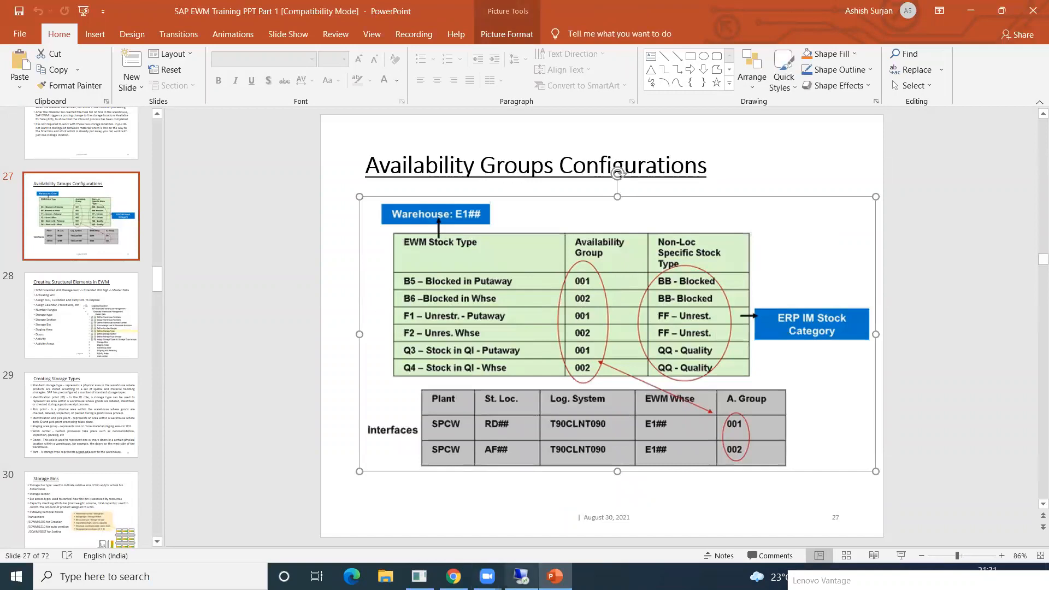
click(521, 577)
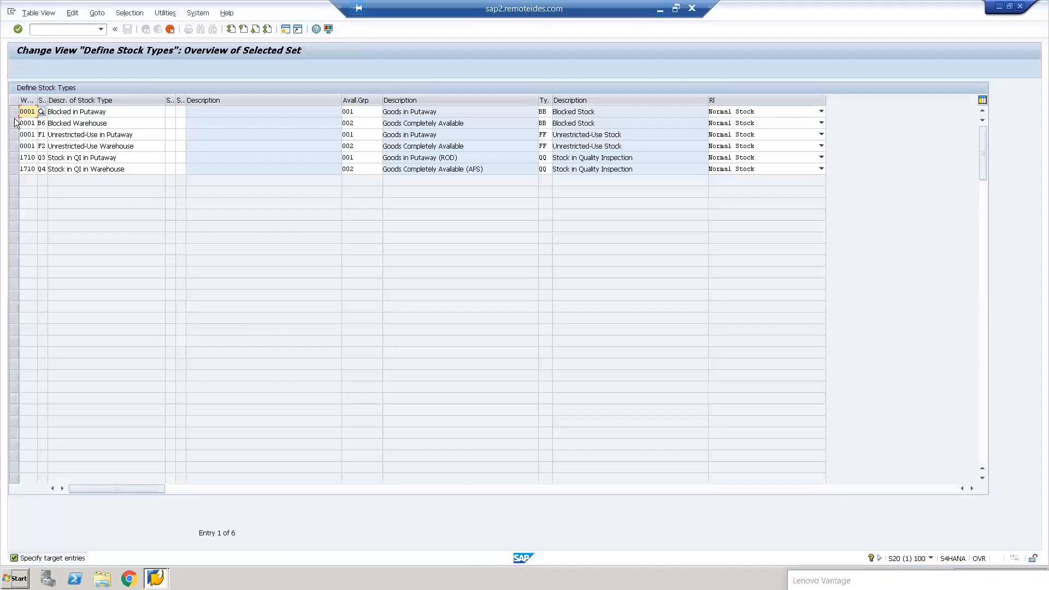
click(40, 113)
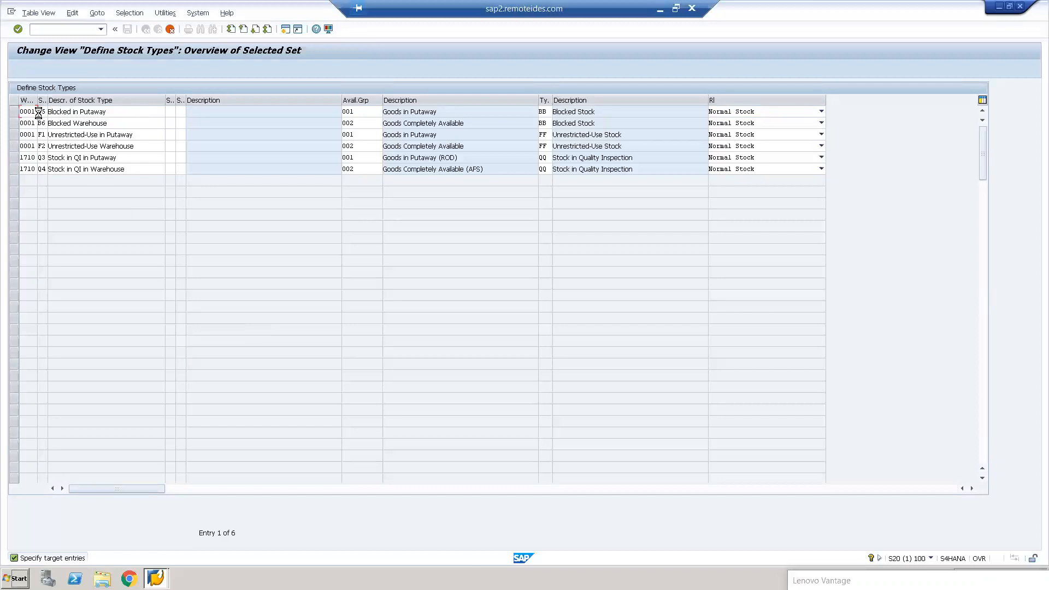
click(43, 184)
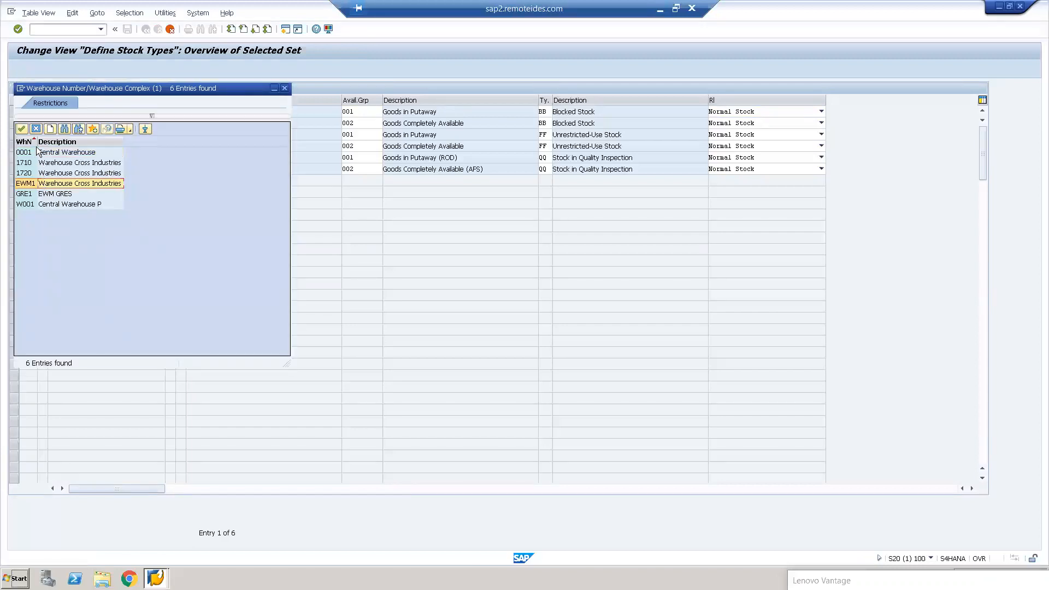
click(40, 123)
click(41, 123)
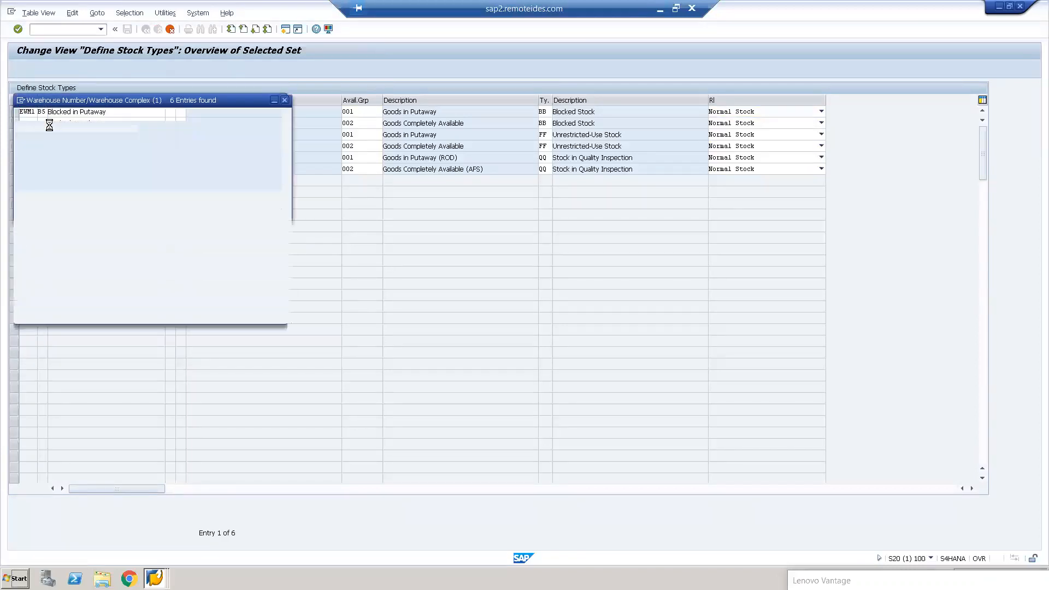
double_click(44, 196)
Step: Set the warehouse number of the copied stock types F1 and F2 to EWM1
click(28, 135)
click(41, 135)
double_click(44, 207)
click(28, 146)
click(41, 145)
double_click(43, 217)
Step: Set the warehouse number of the copied stock types Q3 and Q4 to EWM1 and confirm the copied entries
click(27, 157)
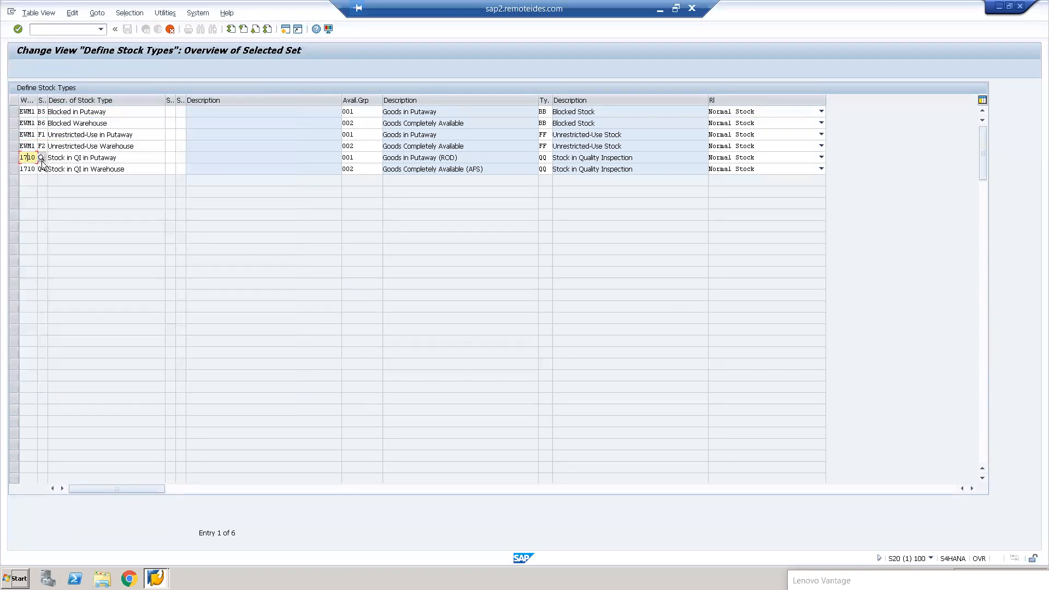
click(42, 158)
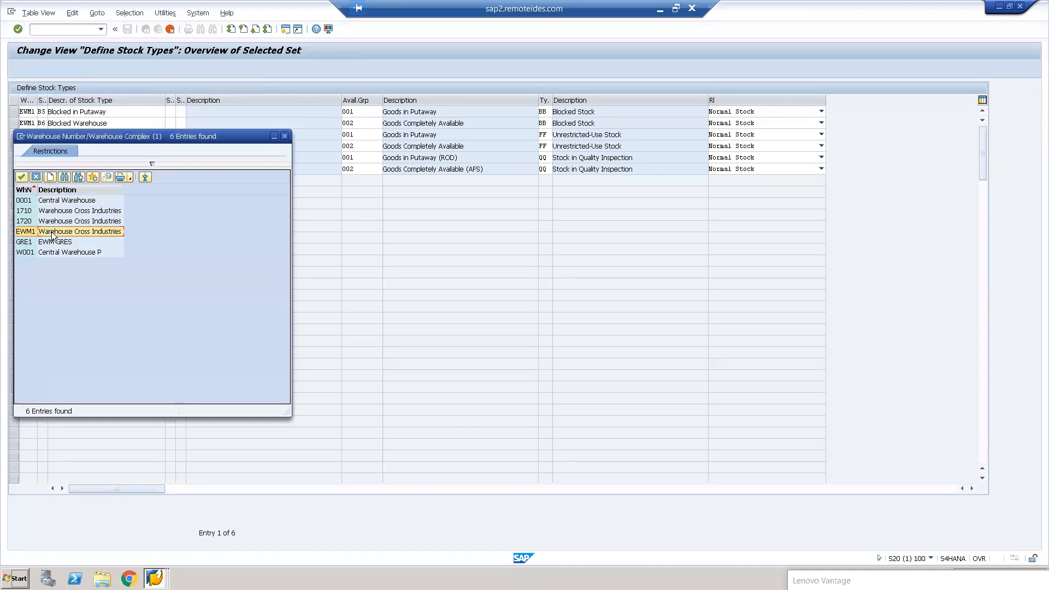
double_click(43, 229)
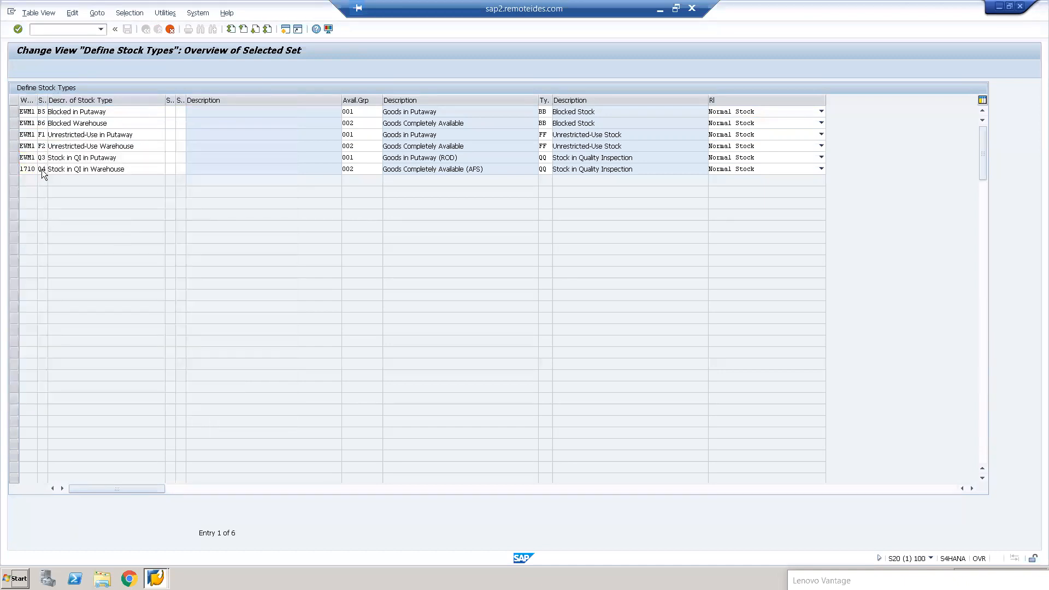
click(42, 169)
double_click(72, 243)
key(Return)
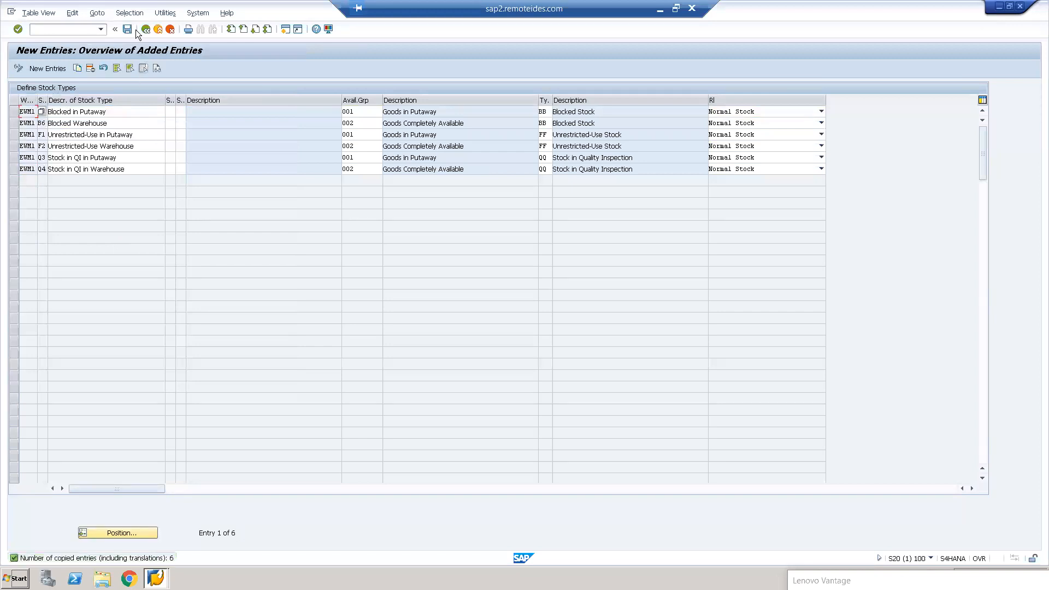
Step: Save the EWM1 stock types to the "EWM1 new warehouse" request and return to the activity list
click(128, 28)
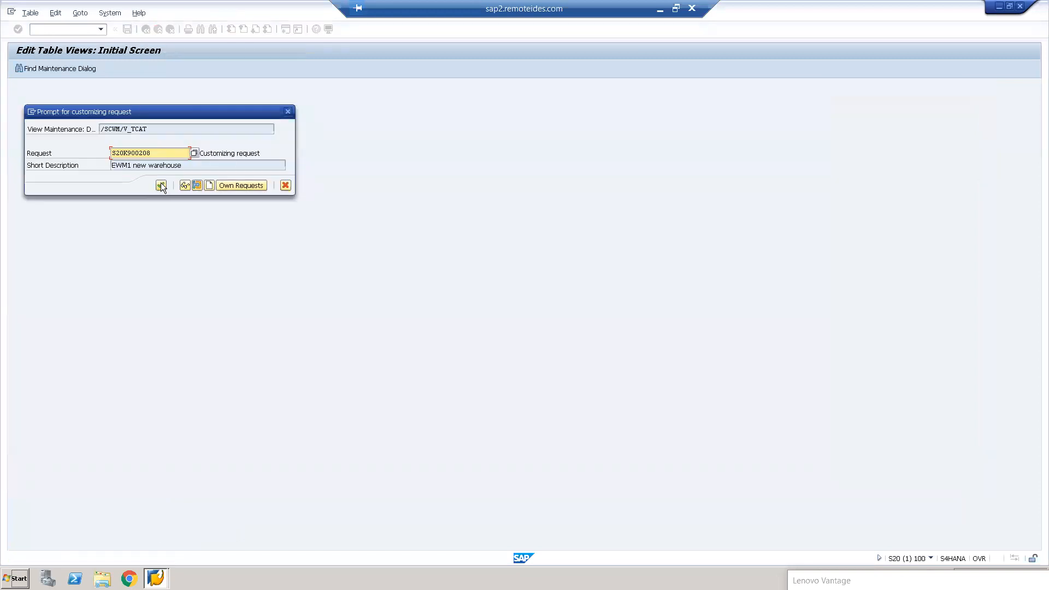
click(161, 186)
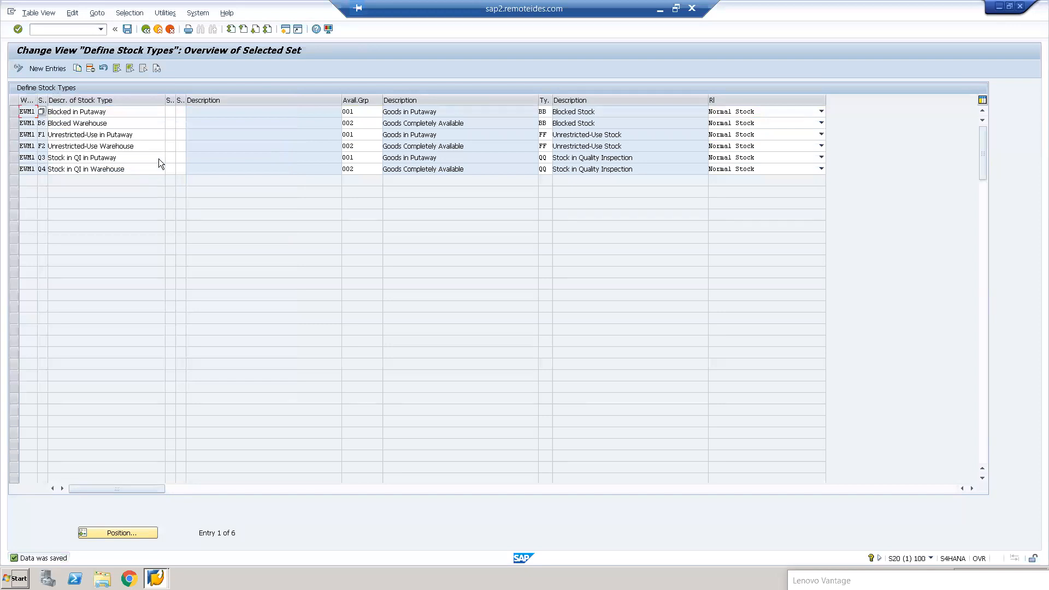
click(146, 29)
click(146, 29)
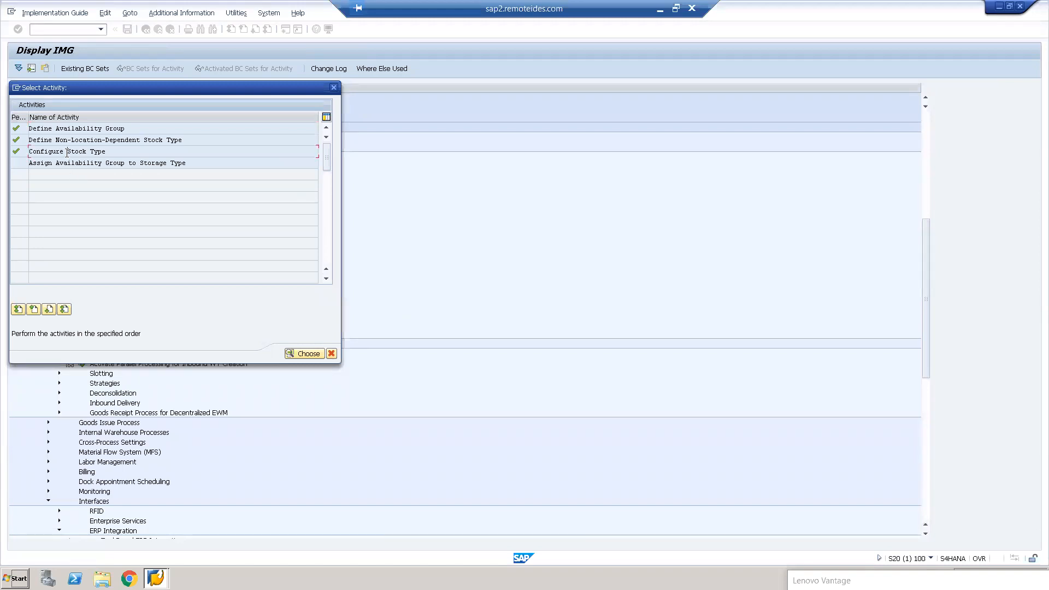
Step: Reopen Configure Stock Type to review the stock types, and examine the Interfaces table on the PowerPoint availability groups slide
double_click(66, 152)
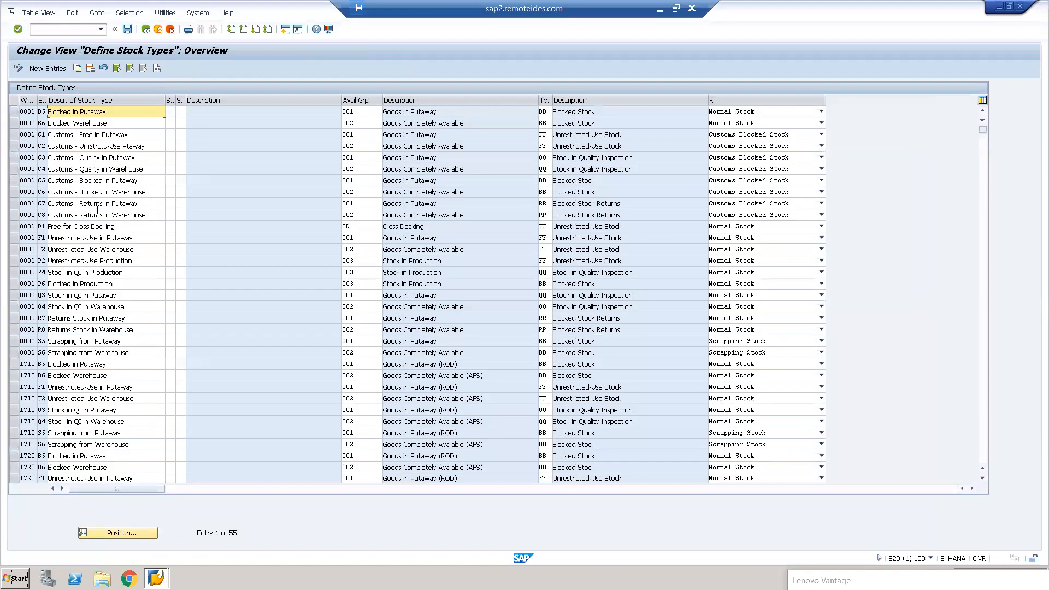
click(660, 11)
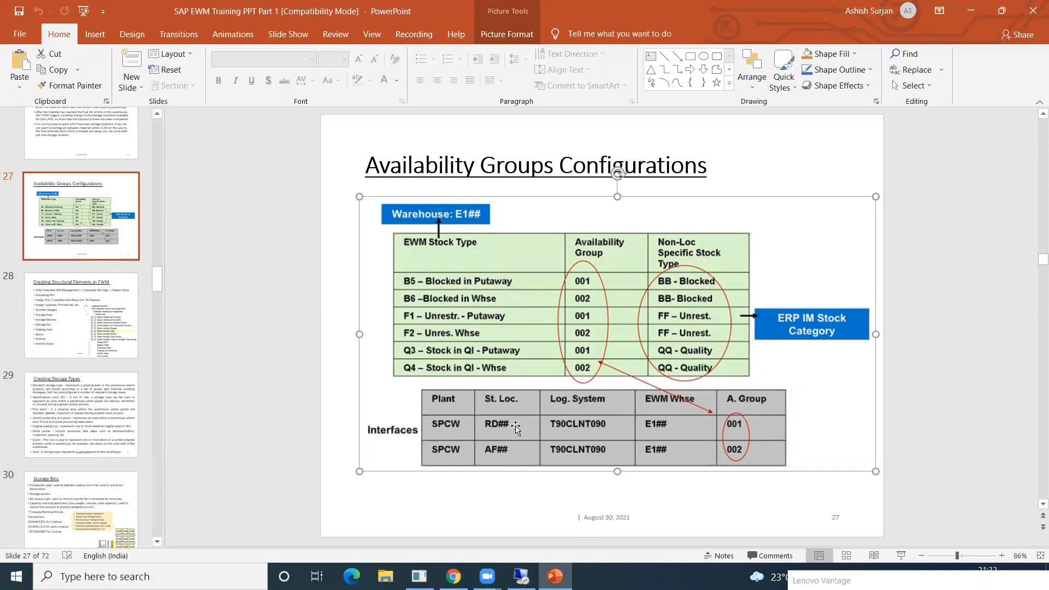
click(903, 386)
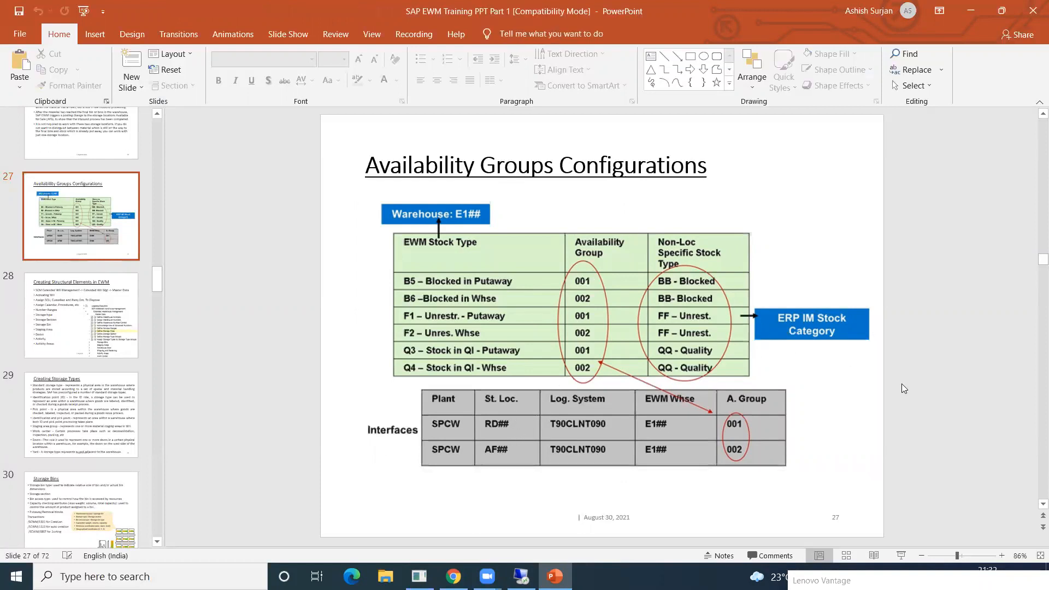
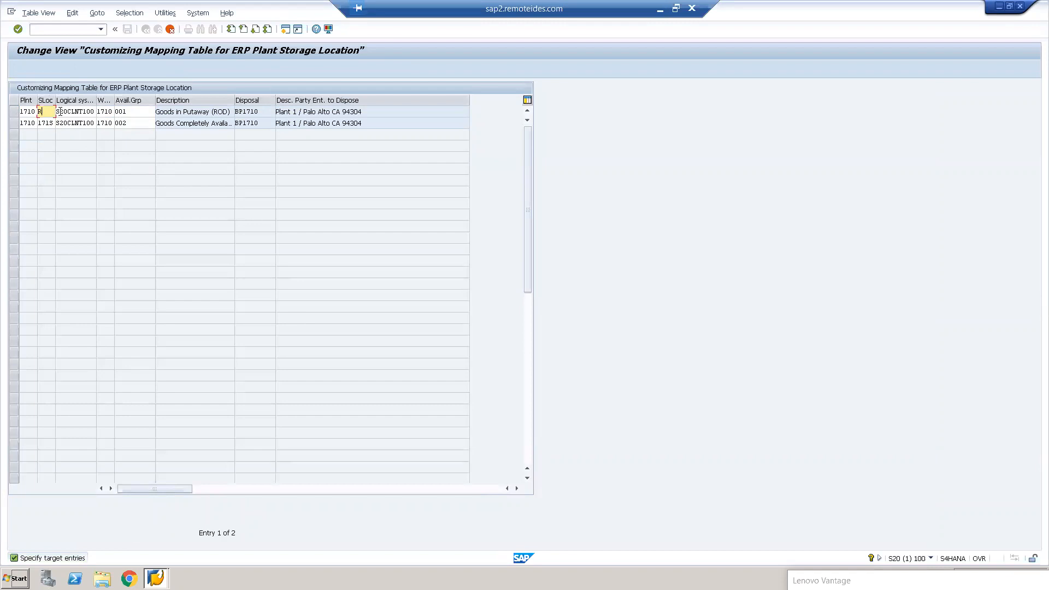
Step: In the copied storage location mapping for plant 1710, assign storage location RM00 to warehouse EWM1
key(Tab)
key(Tab)
click(113, 112)
click(55, 185)
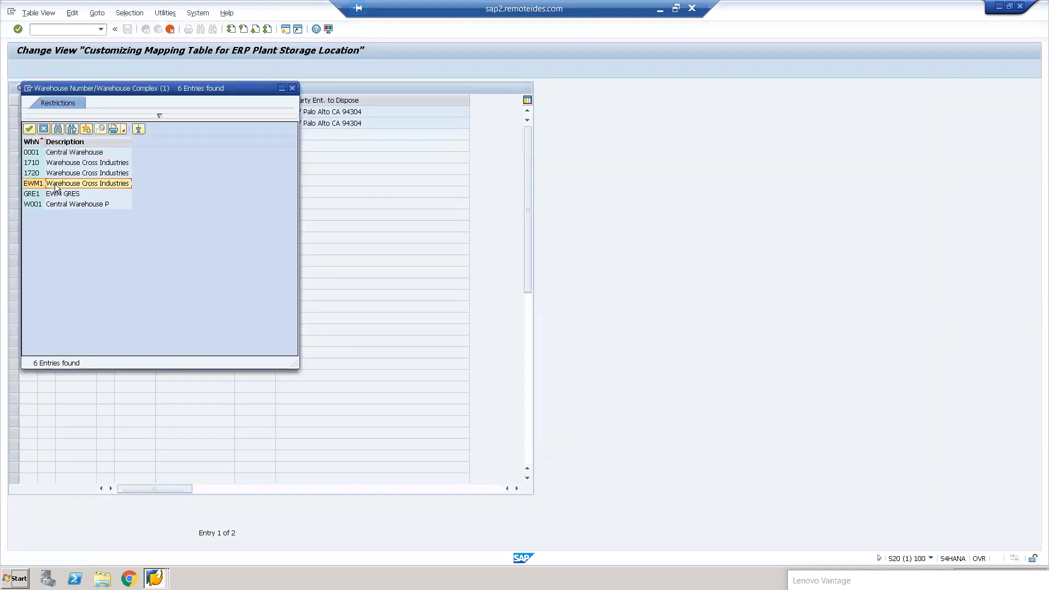
double_click(55, 186)
Step: Set the second copied mapping entry to storage location FG01 and warehouse EWM1
click(53, 125)
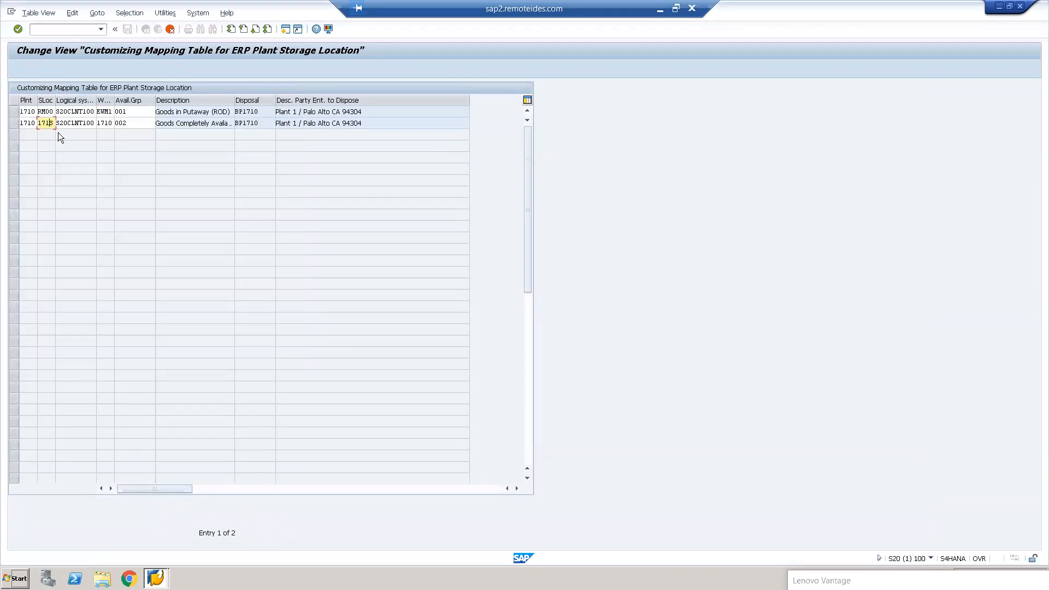
text(FG01)
click(106, 123)
click(118, 123)
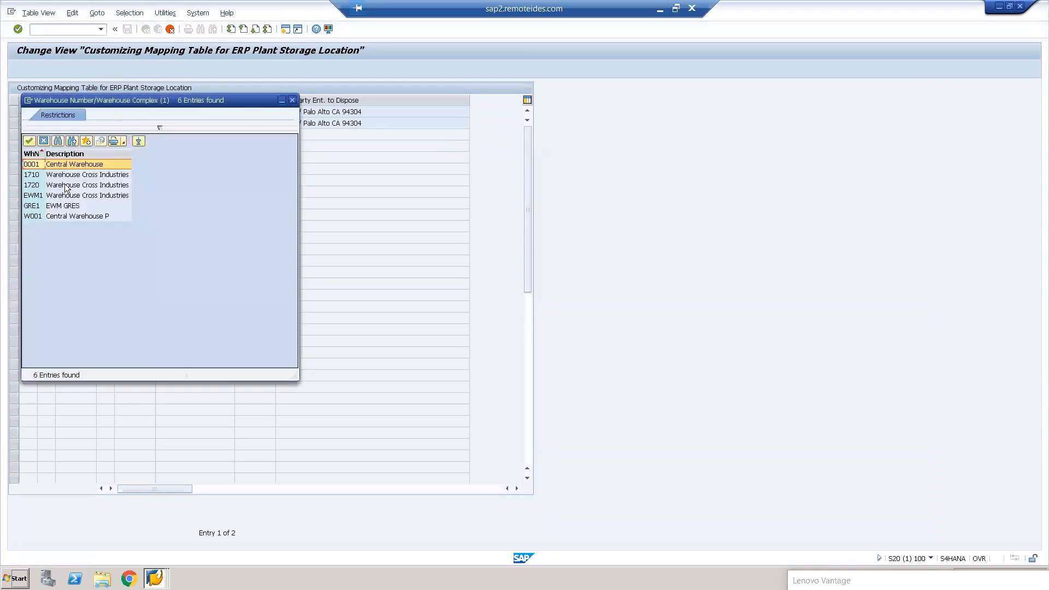
click(58, 195)
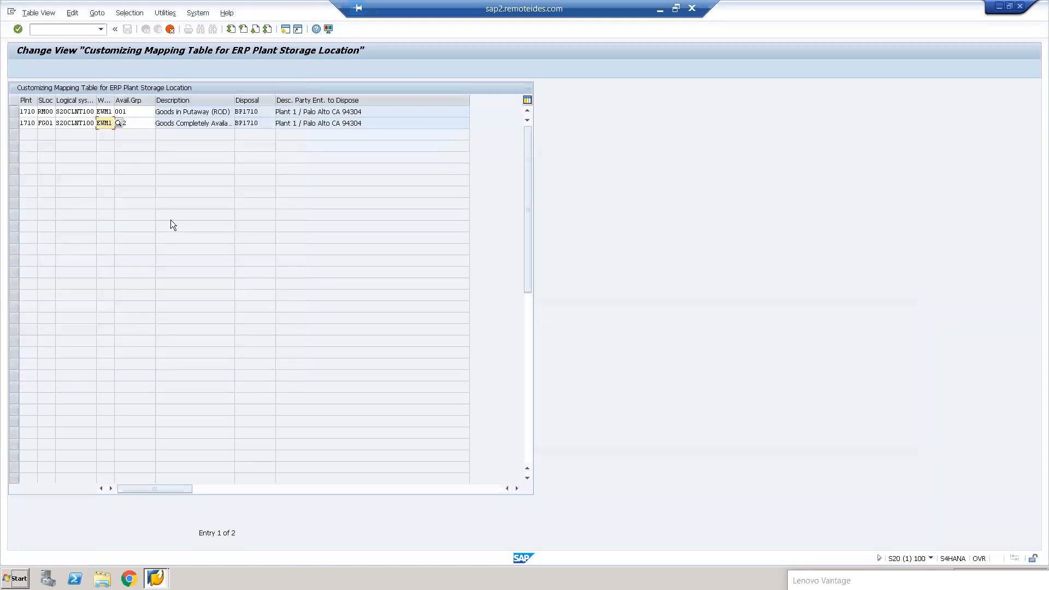
Step: Check the availability groups of storage locations RM00 and FG01 and confirm the copied mapping entries
click(132, 113)
drag(138, 113, 109, 114)
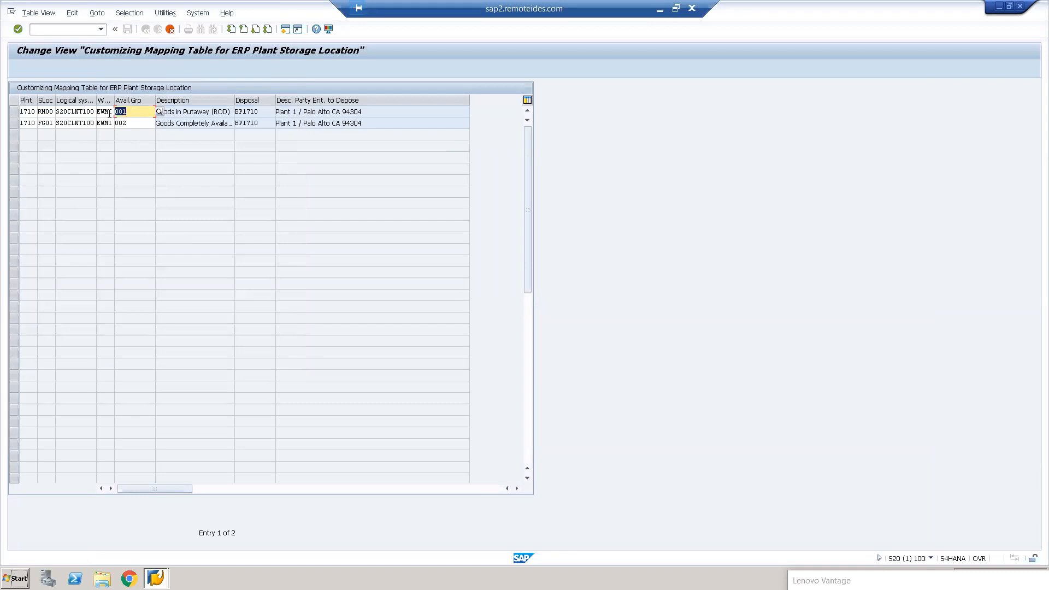
click(43, 123)
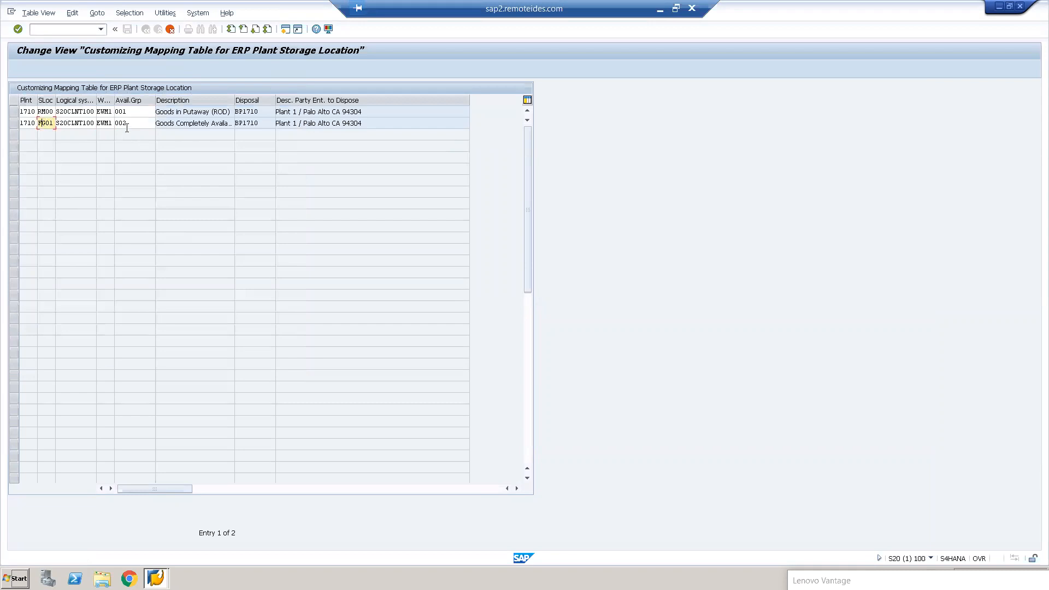
drag(139, 124, 108, 125)
key(Return)
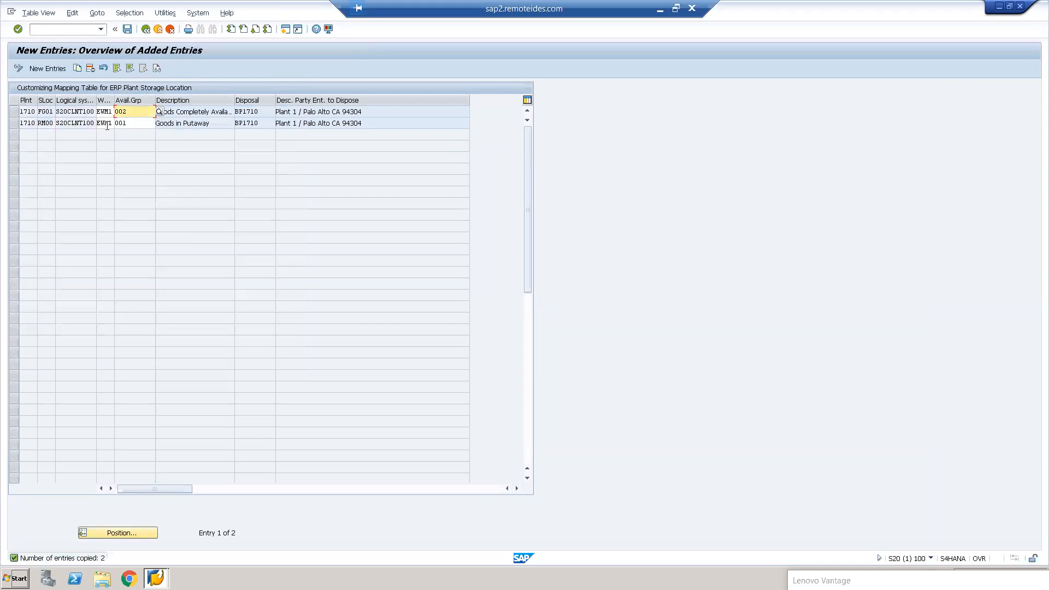
Step: Save the storage location mapping to the "EWM1 new warehouse" request, review the disposal parties, and return to the implementation guide
click(128, 30)
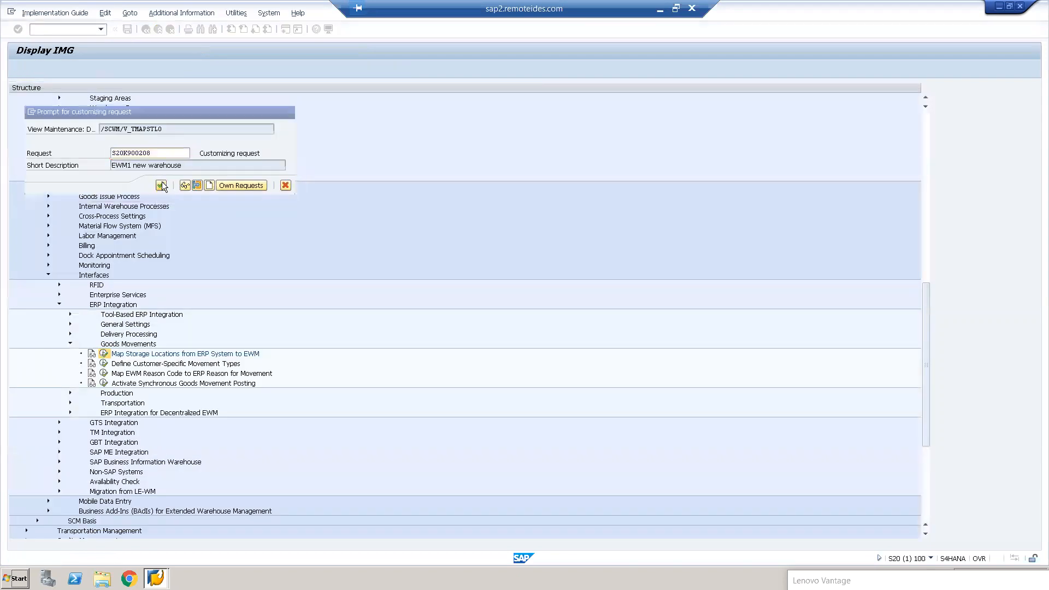
click(161, 186)
key(shift+Home)
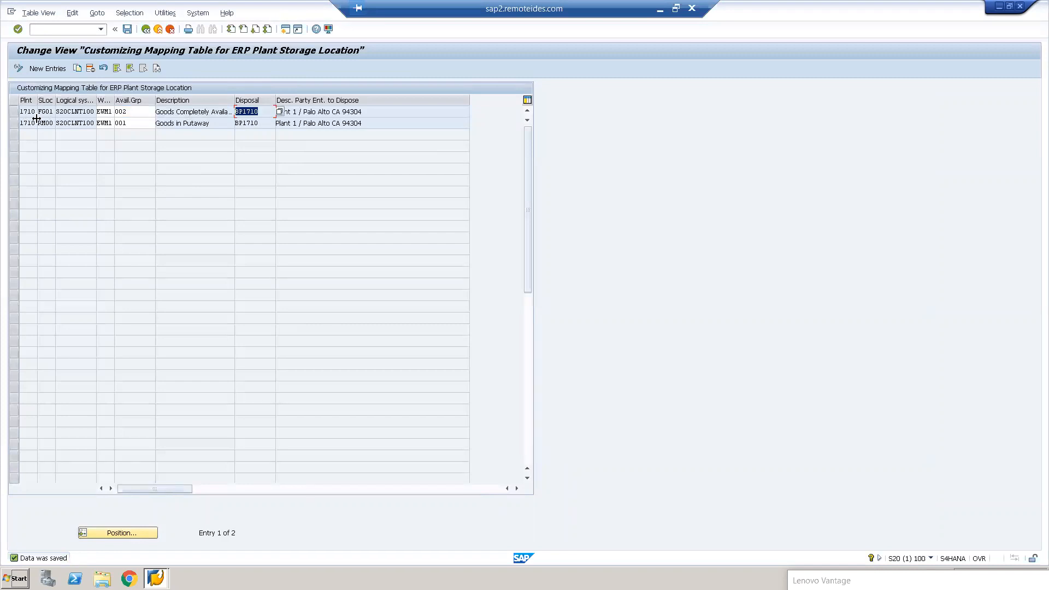
click(129, 28)
drag(261, 111, 236, 122)
click(145, 29)
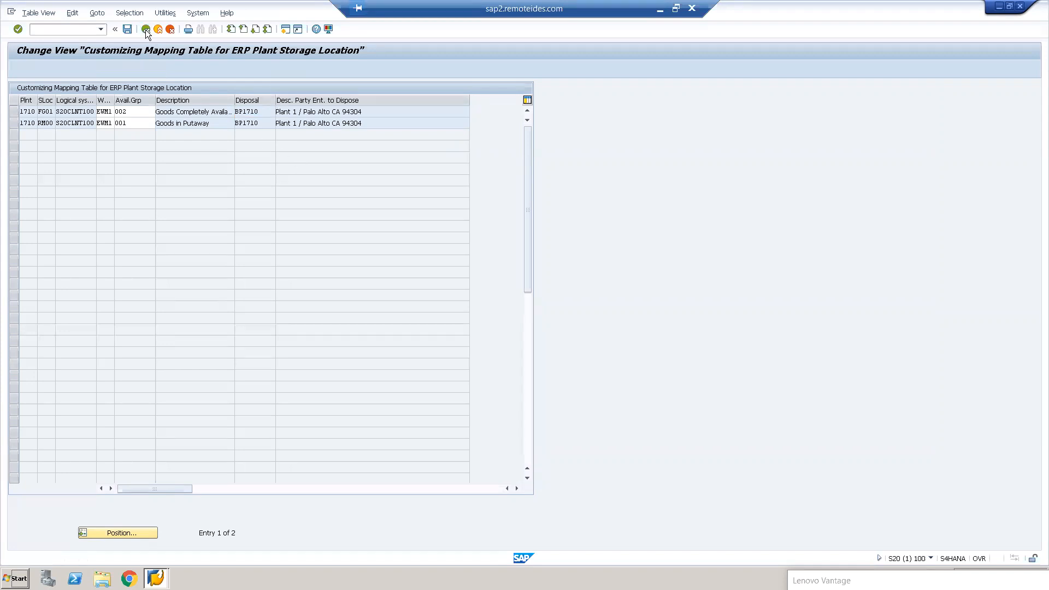
click(145, 29)
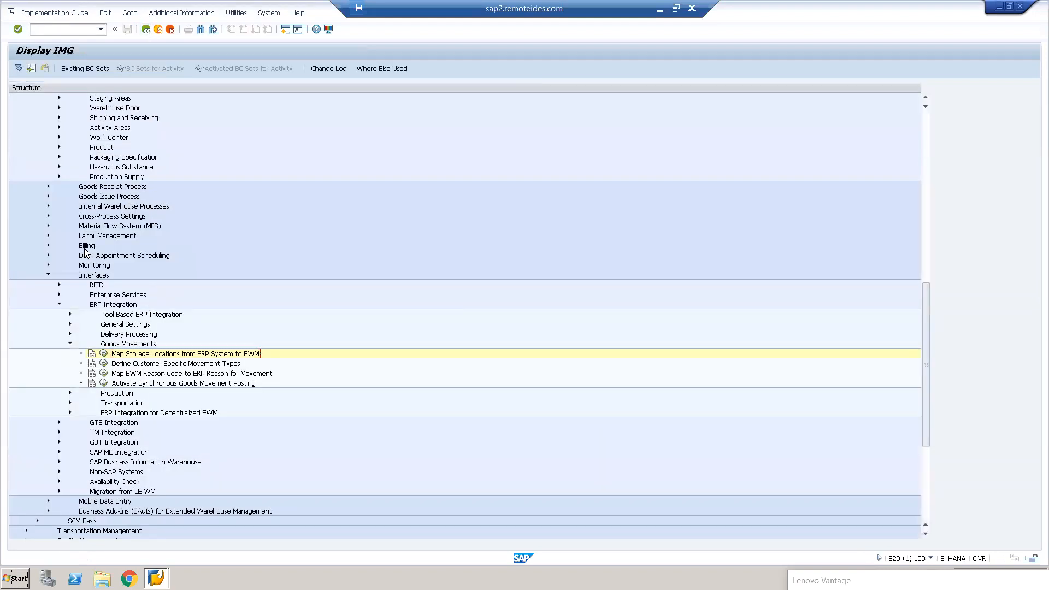
Step: Open Assign Warehouse Numbers for warehouse 1710 and examine its custodian and default party entitled assignments
scroll(84, 248, up, 6)
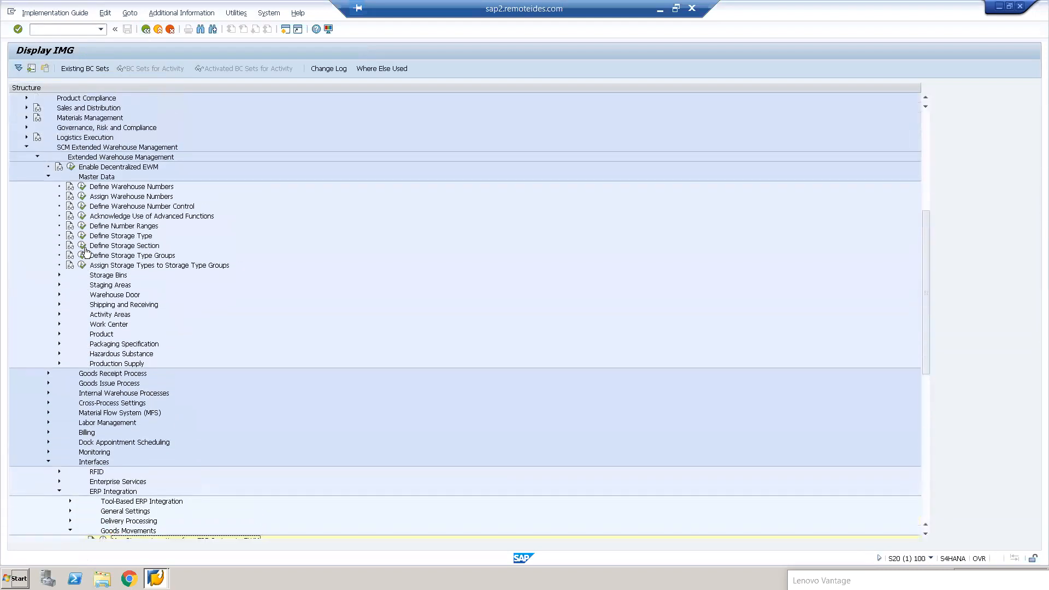
scroll(85, 251, up, 2)
click(82, 246)
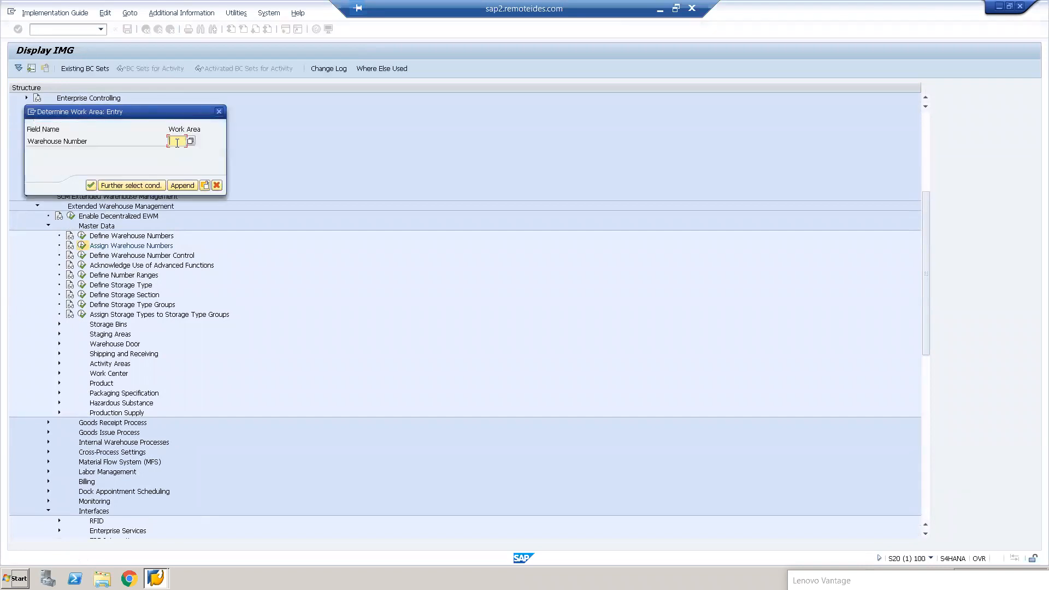
text(1710)
key(Return)
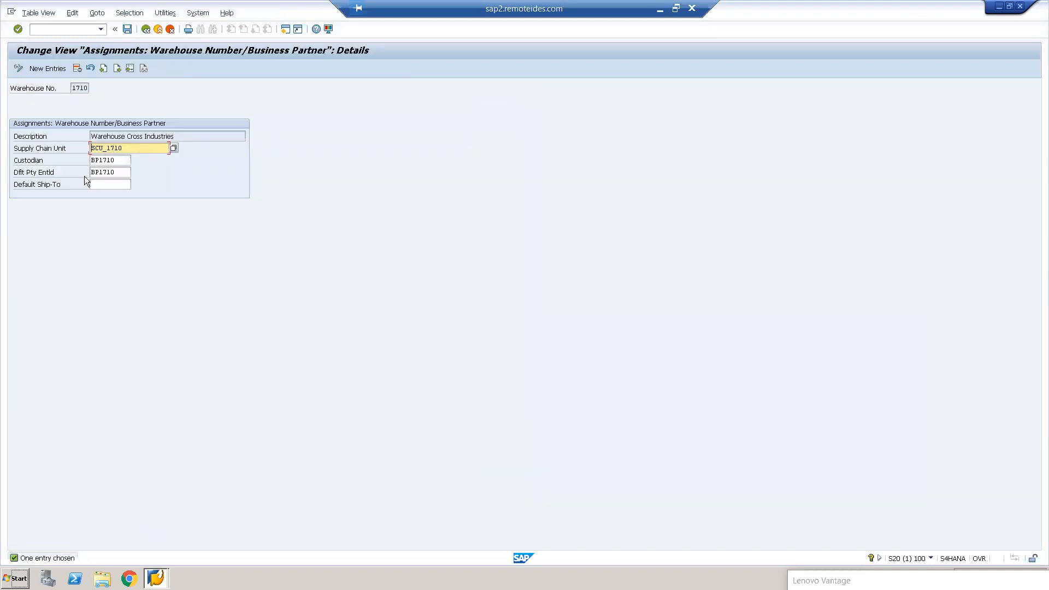
drag(119, 174, 84, 175)
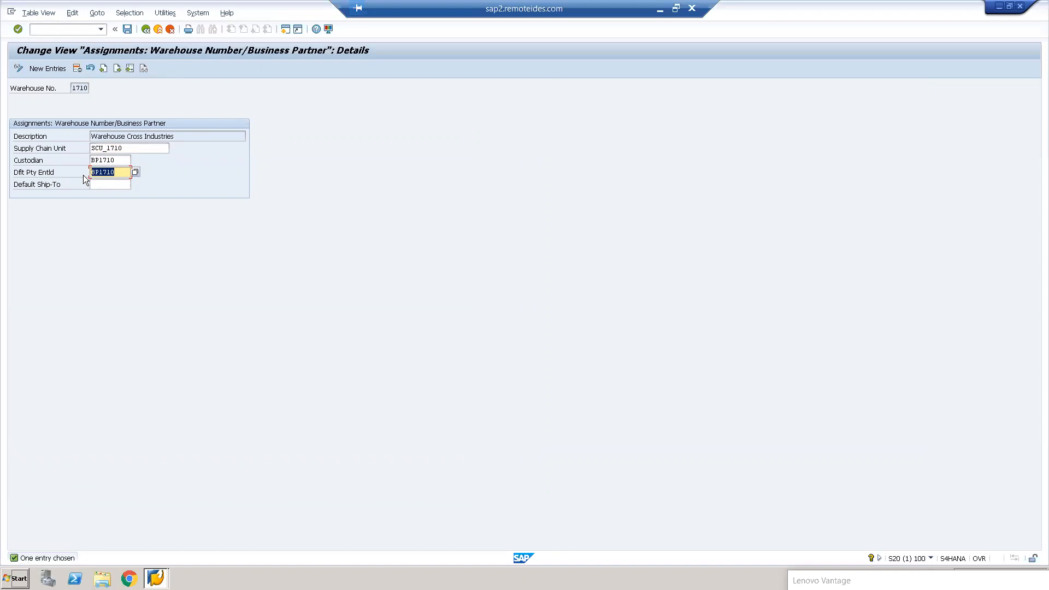
click(112, 159)
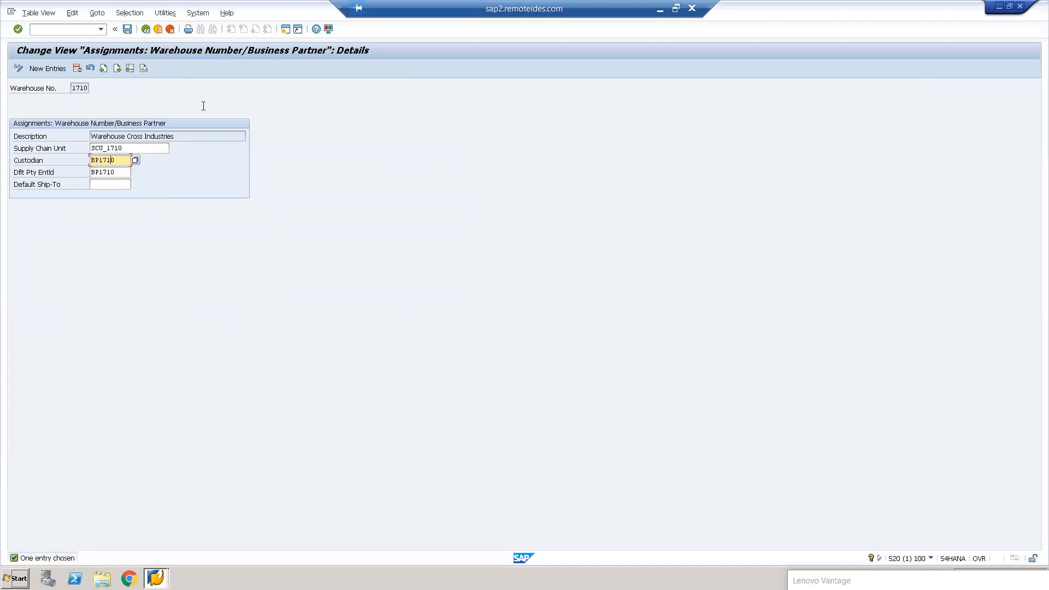
Step: Open a new SAP session and the Business Workplace in it, dismissing the Internet Explorer security message
click(288, 29)
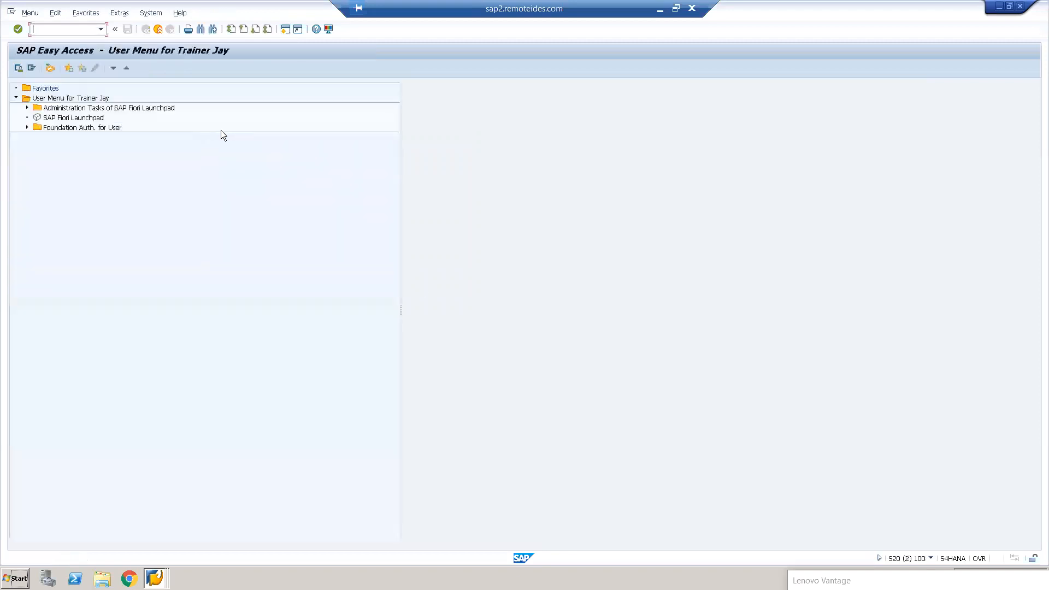
click(49, 70)
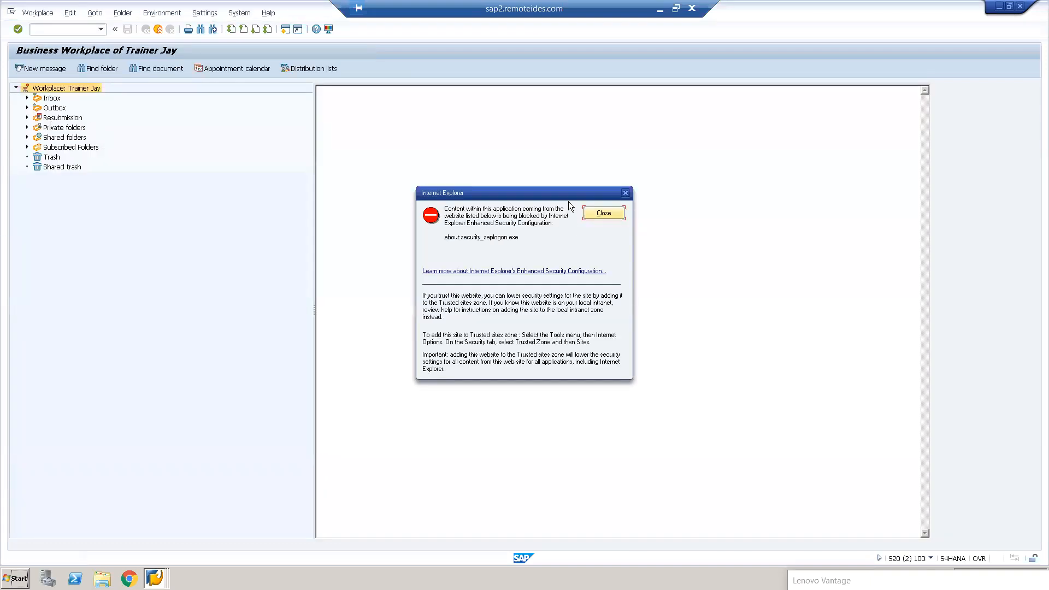
click(608, 211)
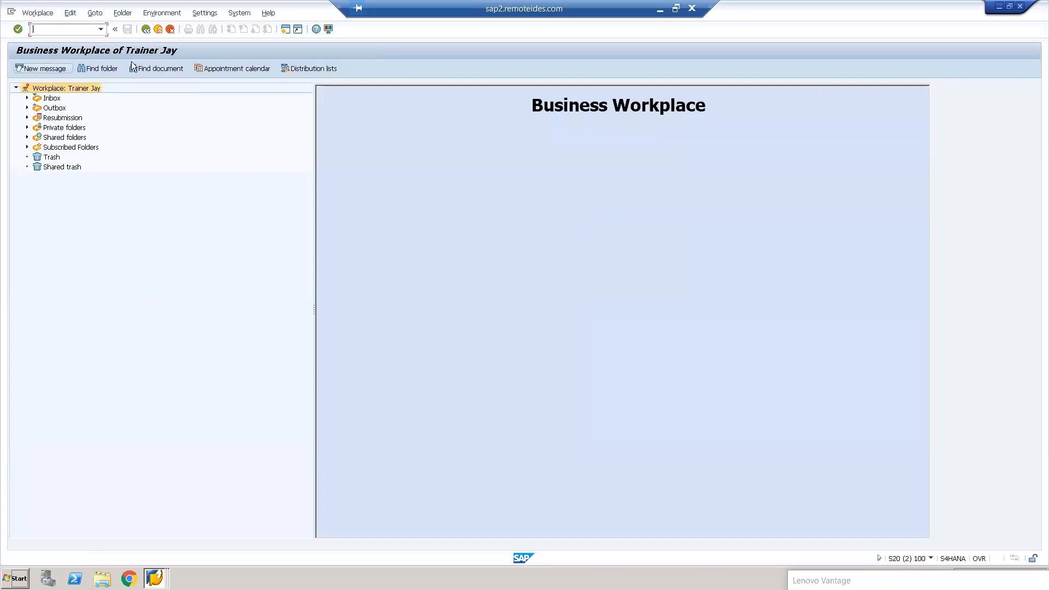
Step: Leave the Business Workplace, switch to the SAP Menu, and open Maintain Supply Chain Unit in the Extended Warehouse Management master data
click(146, 28)
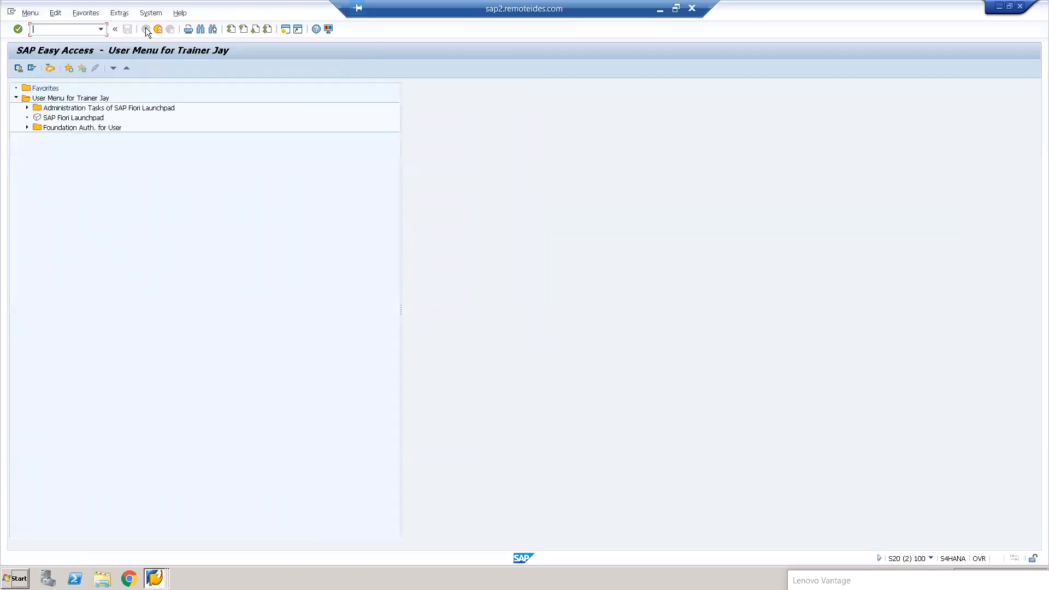
click(31, 68)
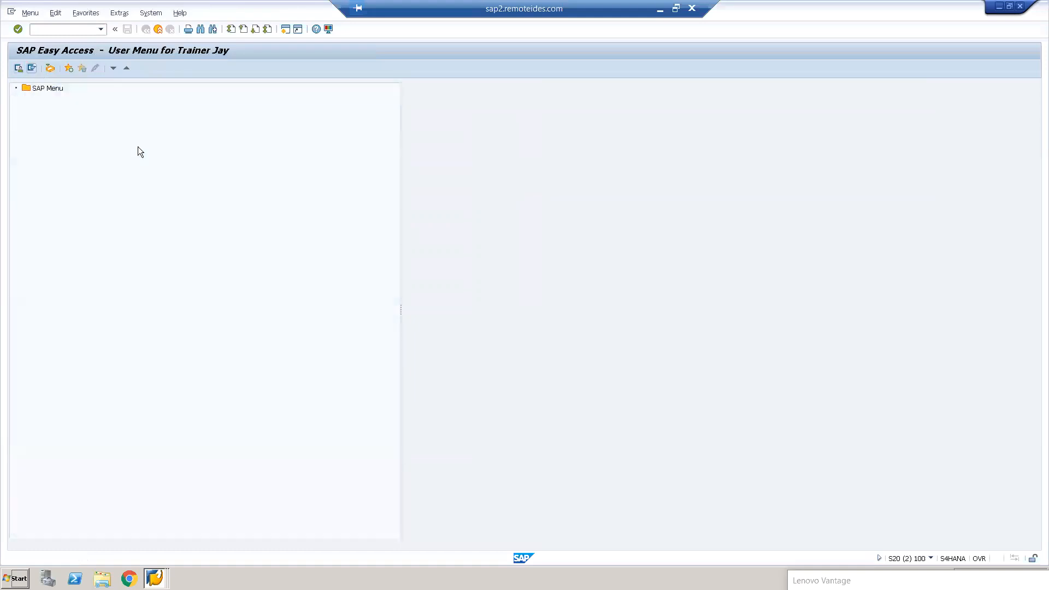
click(27, 138)
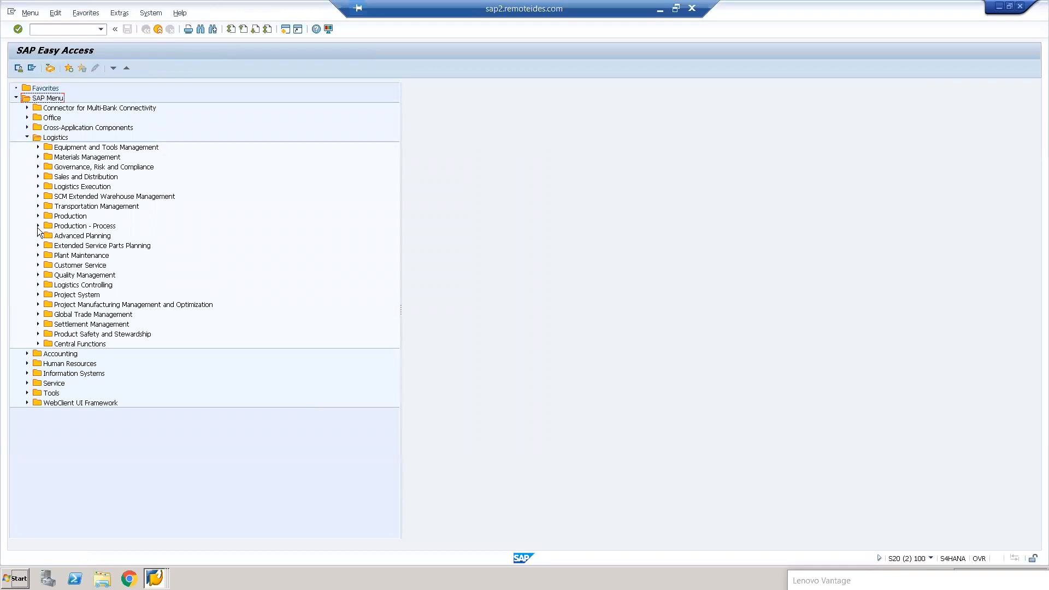
click(37, 196)
click(49, 206)
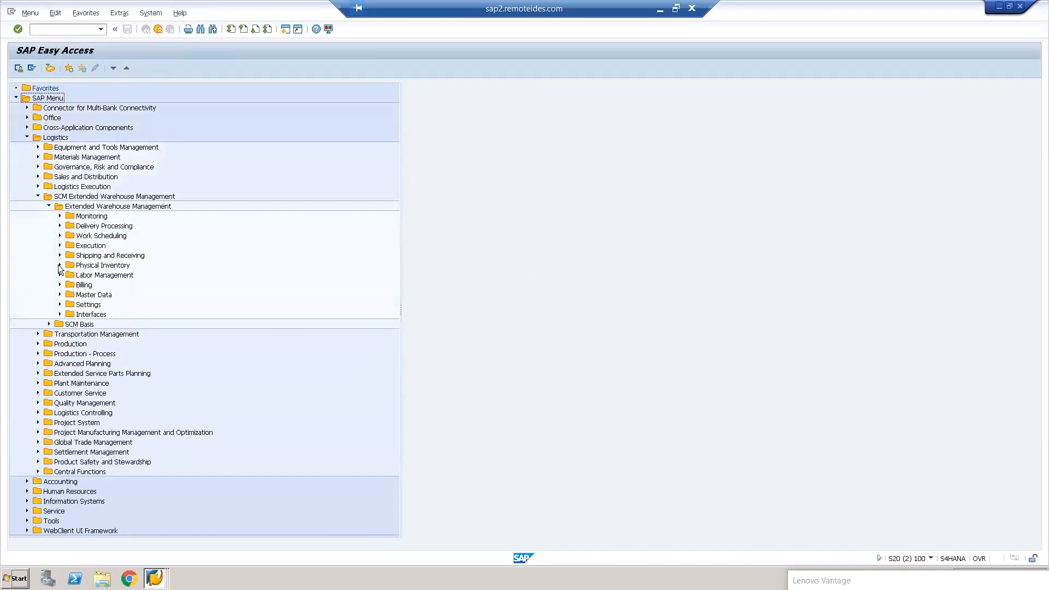
click(60, 295)
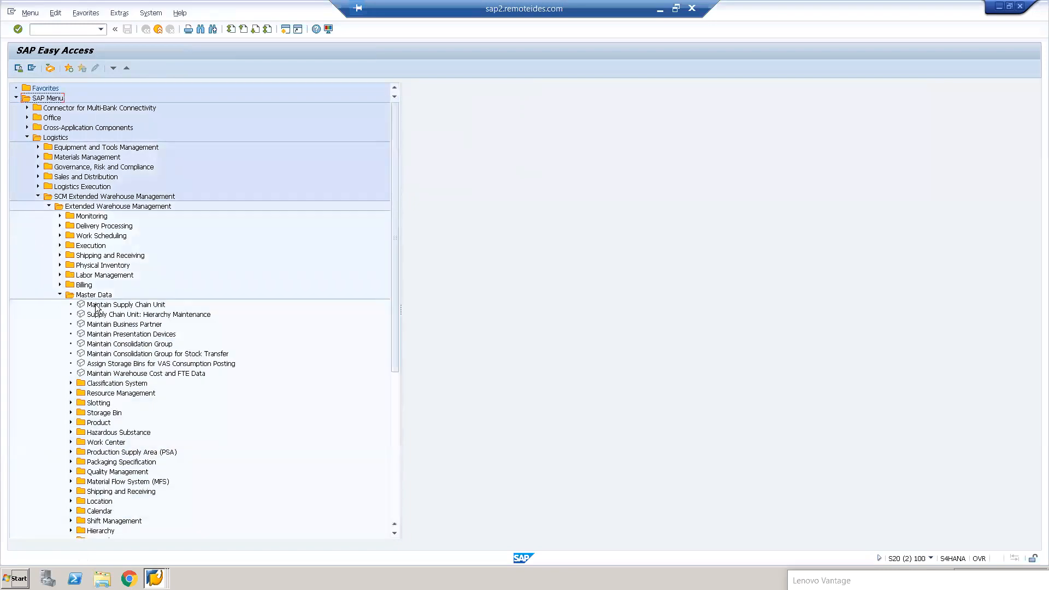
double_click(117, 305)
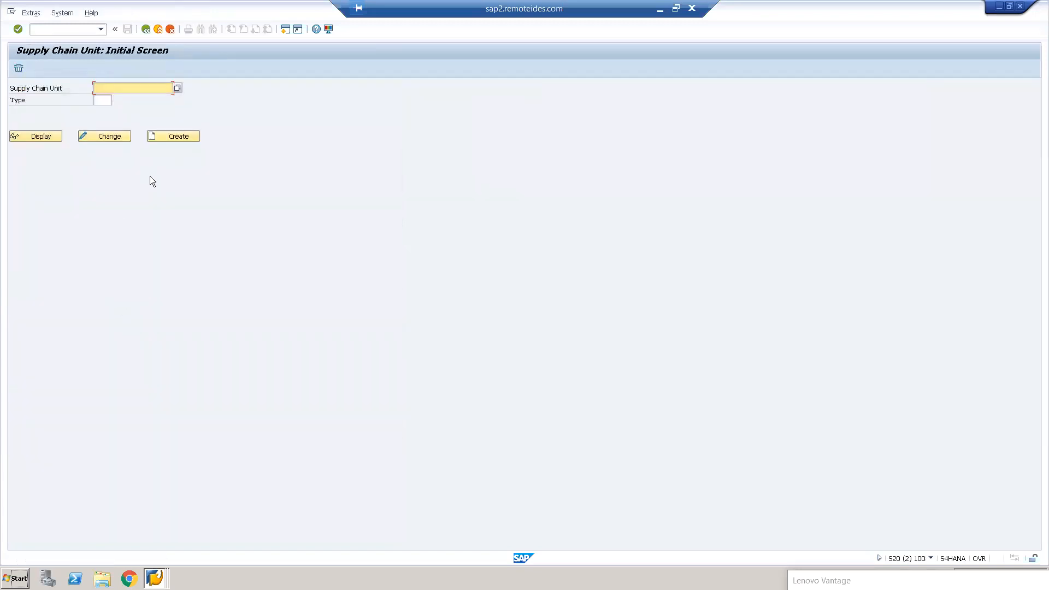
Step: Copy supply chain unit SCU_1710 from the warehouse 1710 business partner assignment into the Supply Chain Unit initial screen
key(alt+Tab)
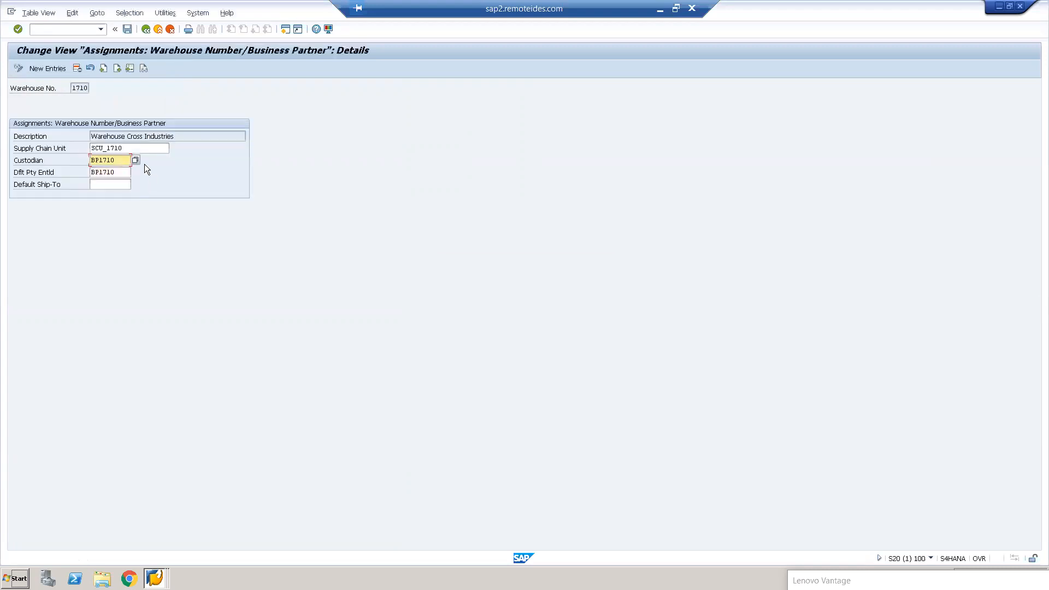
drag(138, 148, 85, 145)
key(ctrl+c)
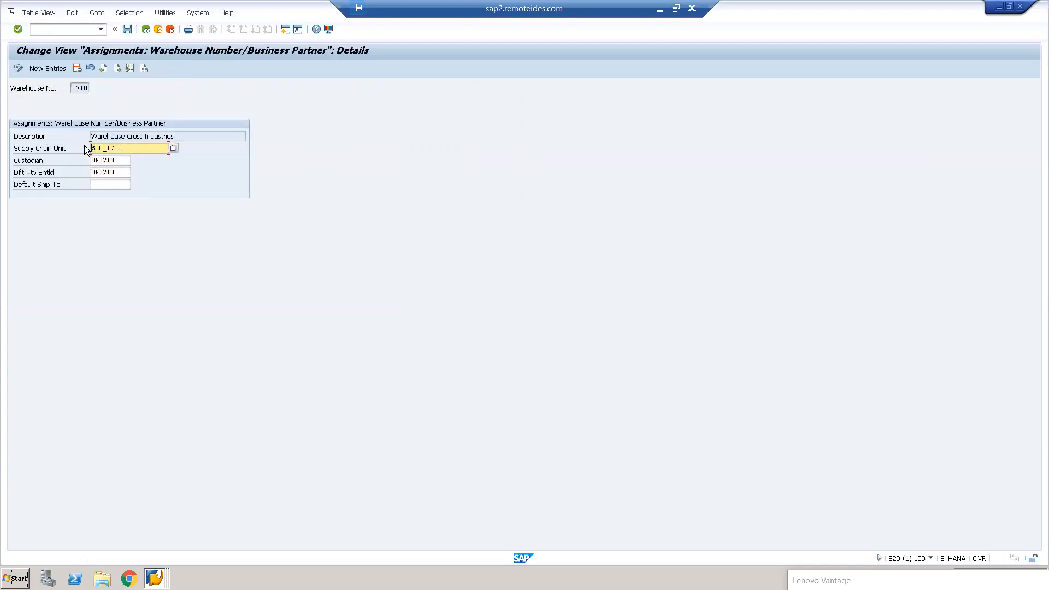
key(alt+Tab)
key(ctrl+v)
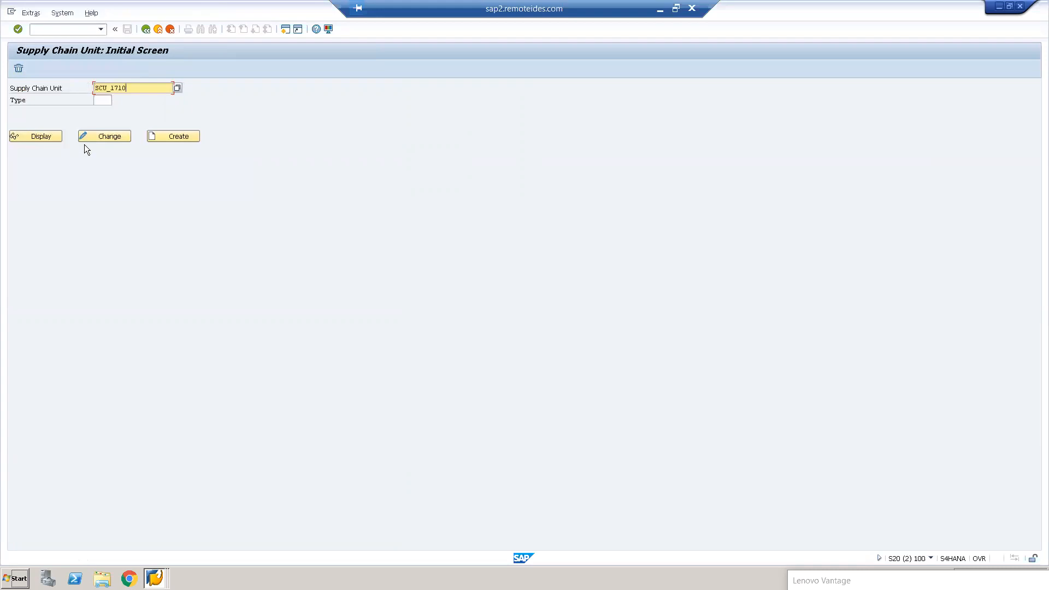
Step: Display supply chain unit SCU_1710, examine its address and alternative business attributes, and return to the initial screen
click(32, 136)
click(82, 126)
click(114, 293)
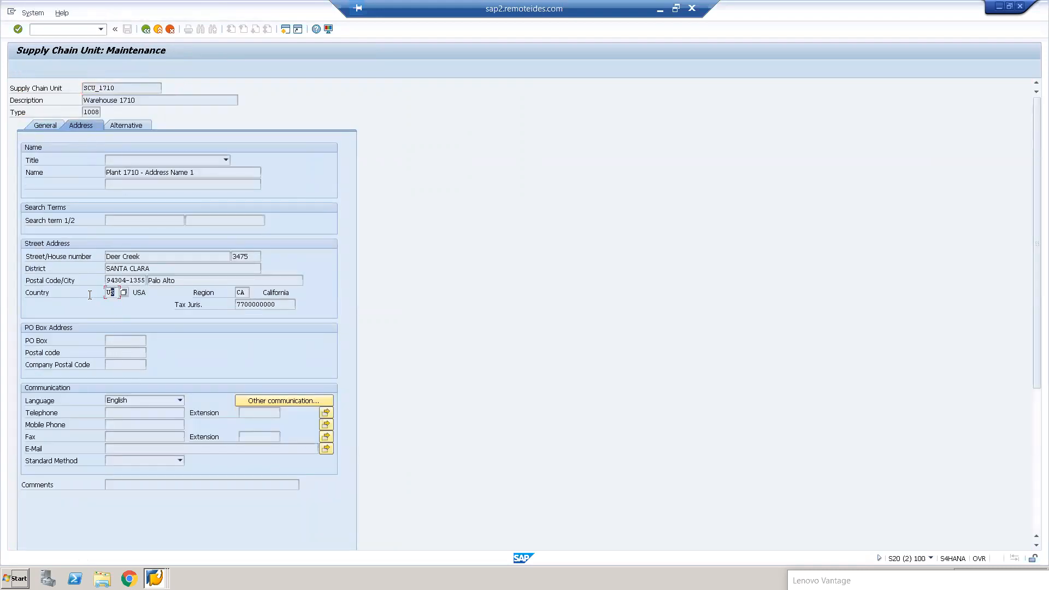
click(116, 125)
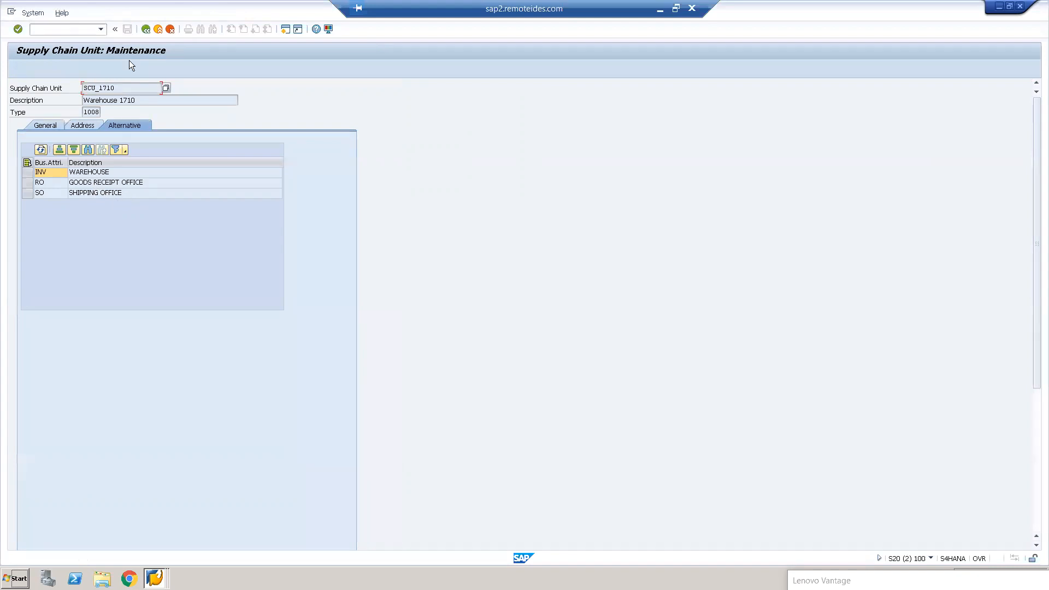
click(146, 29)
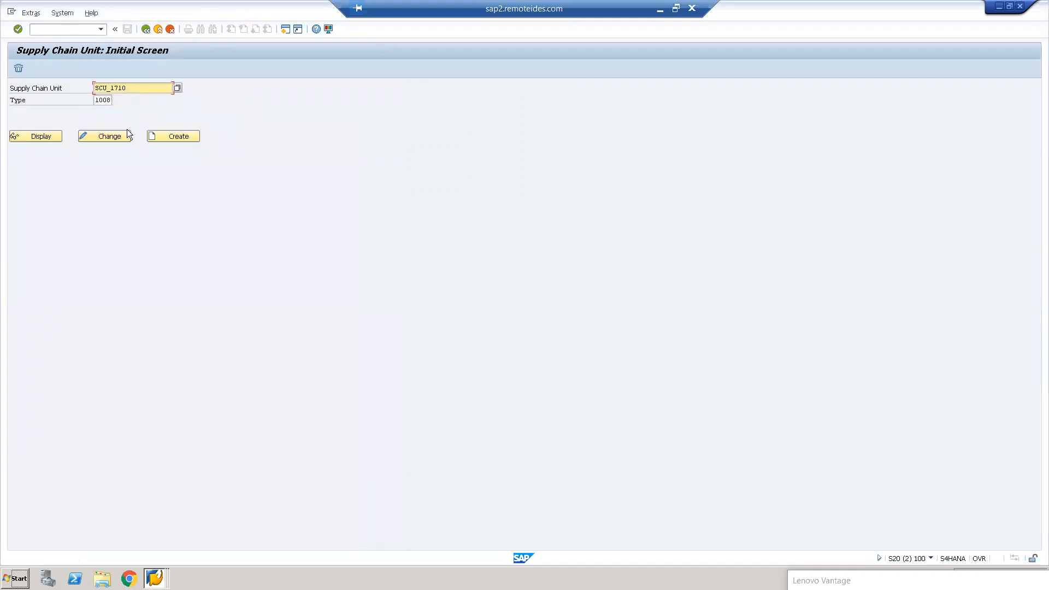
Step: Create supply chain unit SCU_EWM1 of type 1008 with the description "SCU EWM1 WH"
key(BackSpace)
key(BackSpace)
key(BackSpace)
key(BackSpace)
text(EWM1)
click(191, 137)
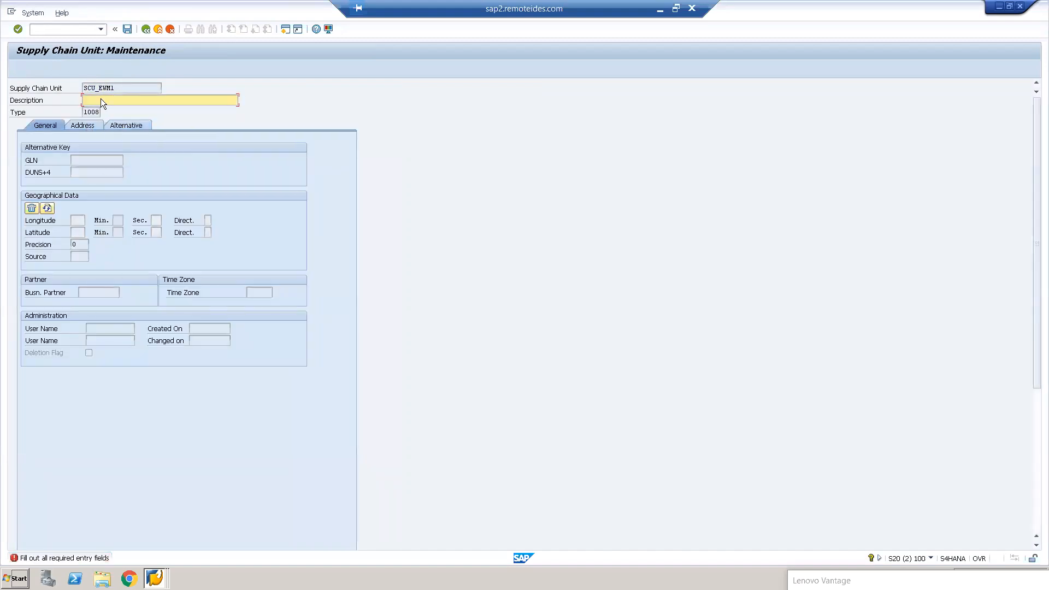
text(CU EWM1 WH)
Step: Set the country in the address of supply chain unit SCU_EWM1 to US
click(82, 126)
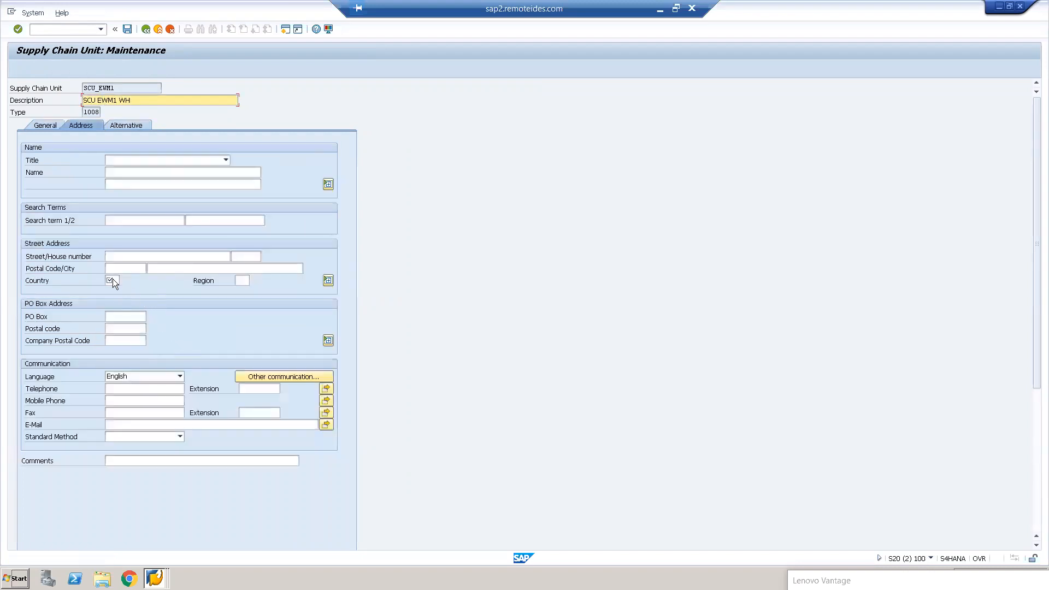
click(113, 280)
text(US)
key(Return)
Step: Add the business attributes RO (goods receipt office), SO (shipping office) and INV (warehouse) to supply chain unit SCU_EWM1
click(119, 127)
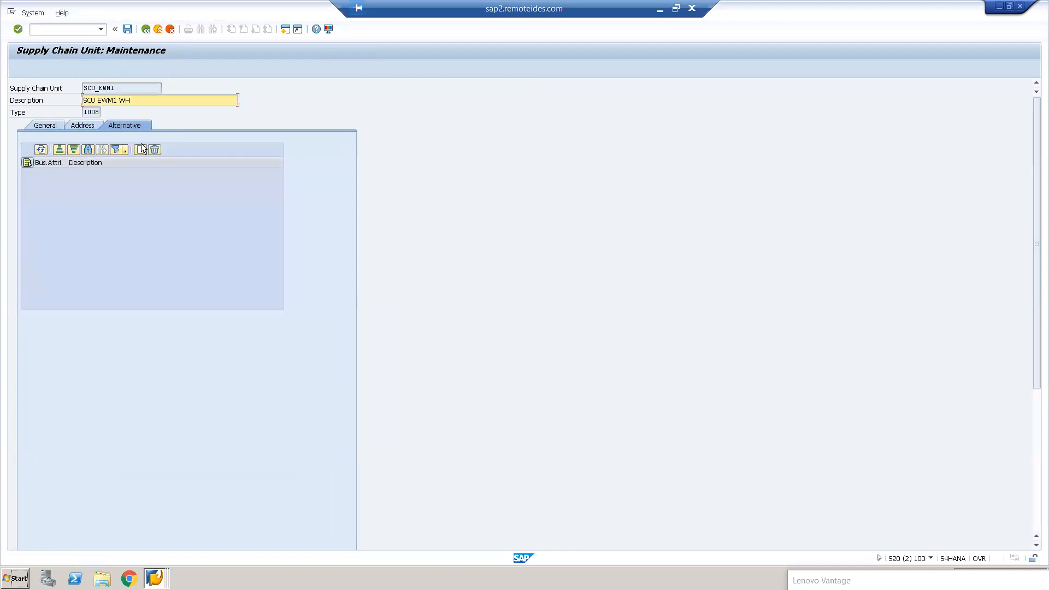
click(139, 149)
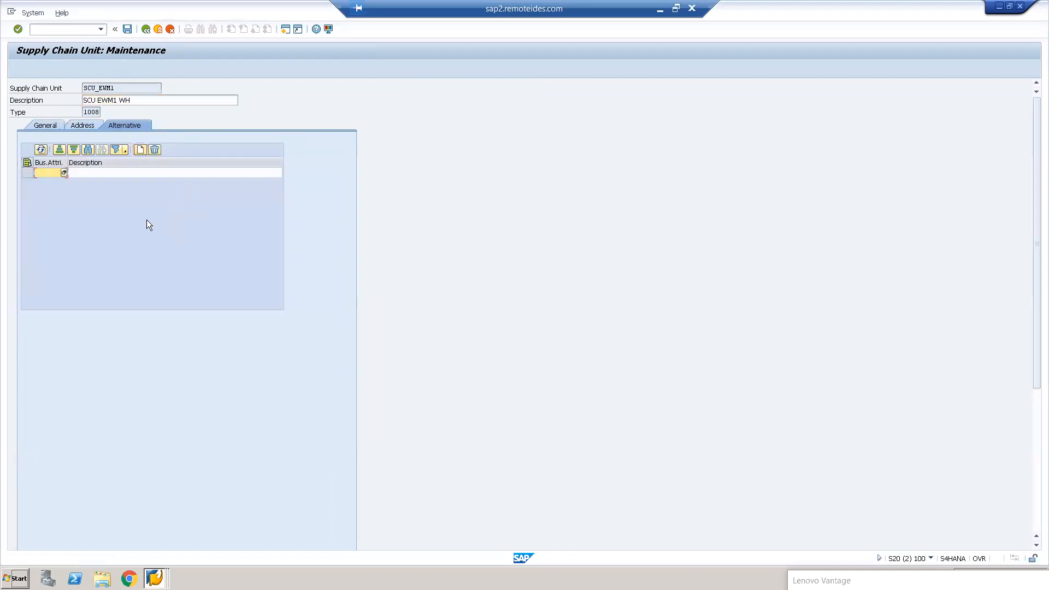
click(64, 172)
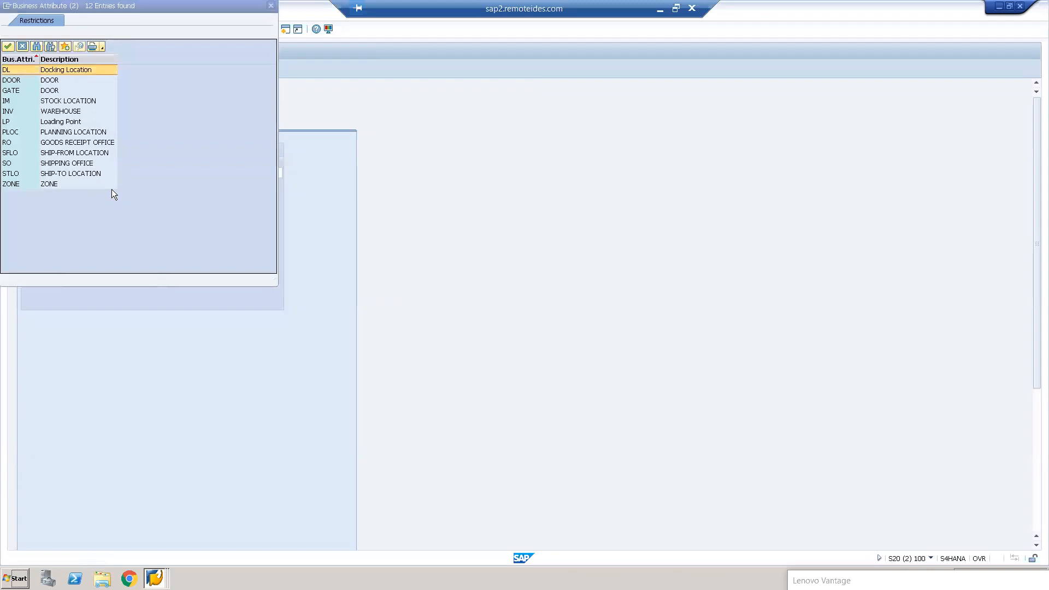
double_click(89, 146)
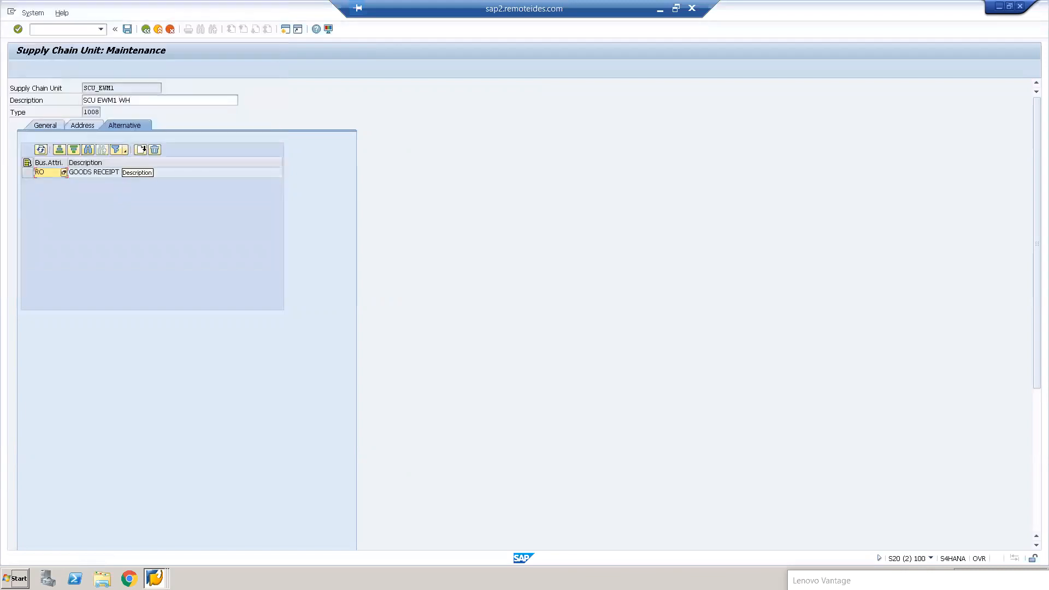
click(146, 149)
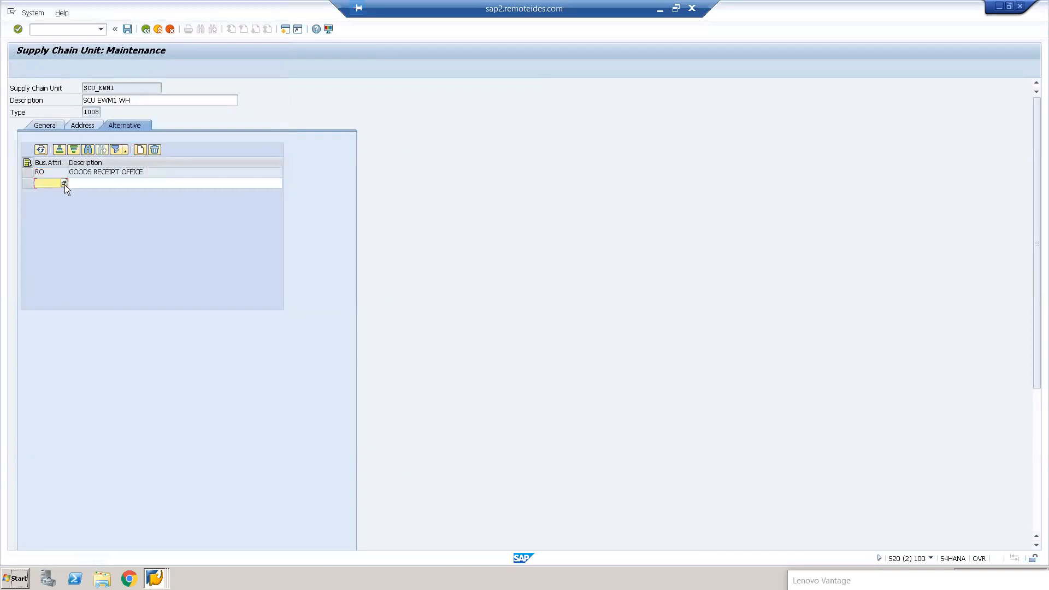
click(64, 184)
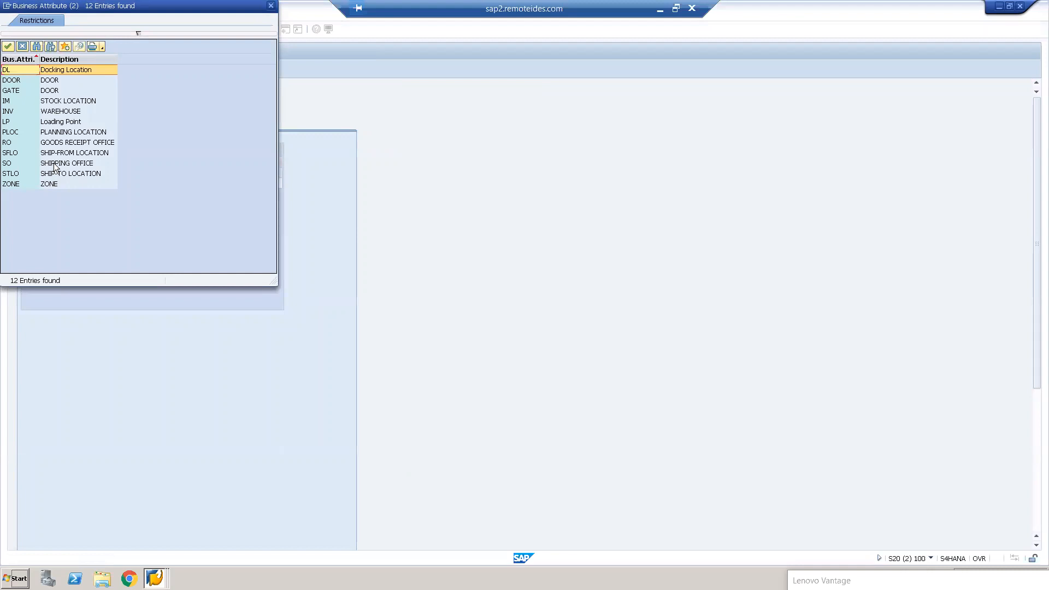
double_click(55, 163)
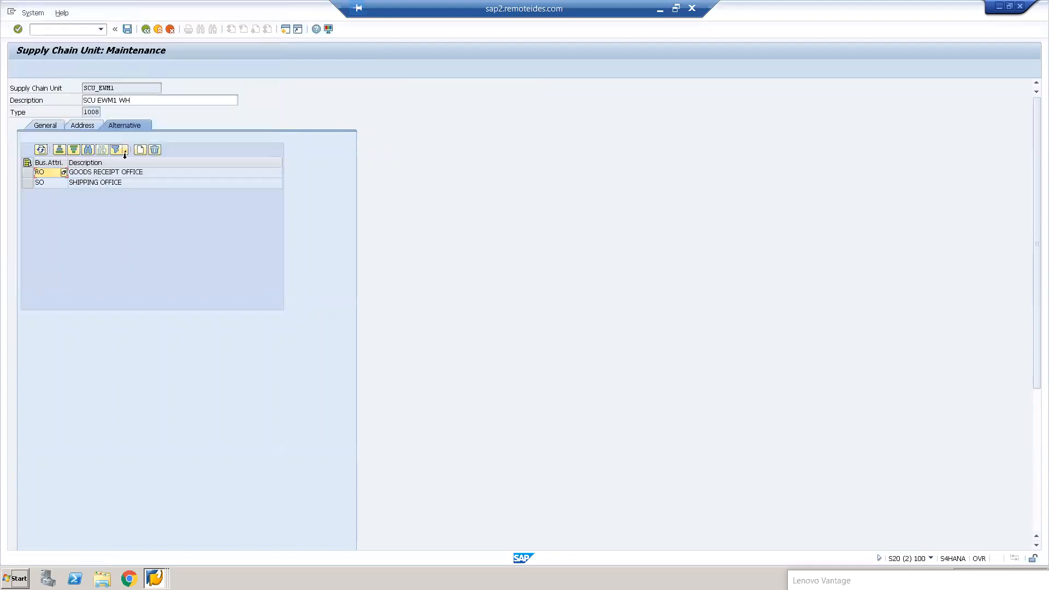
click(141, 150)
click(64, 193)
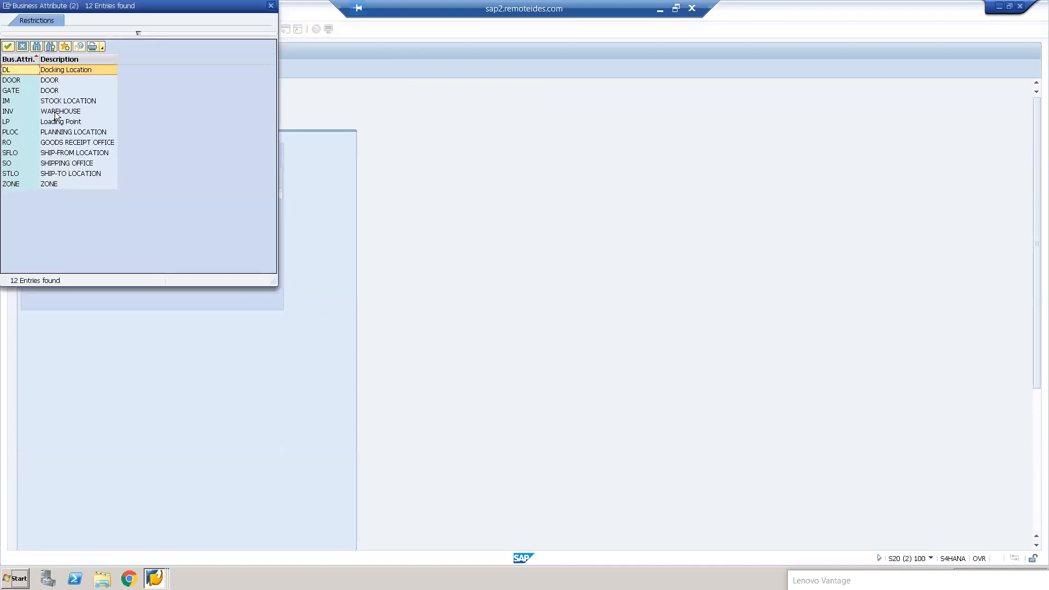
double_click(55, 112)
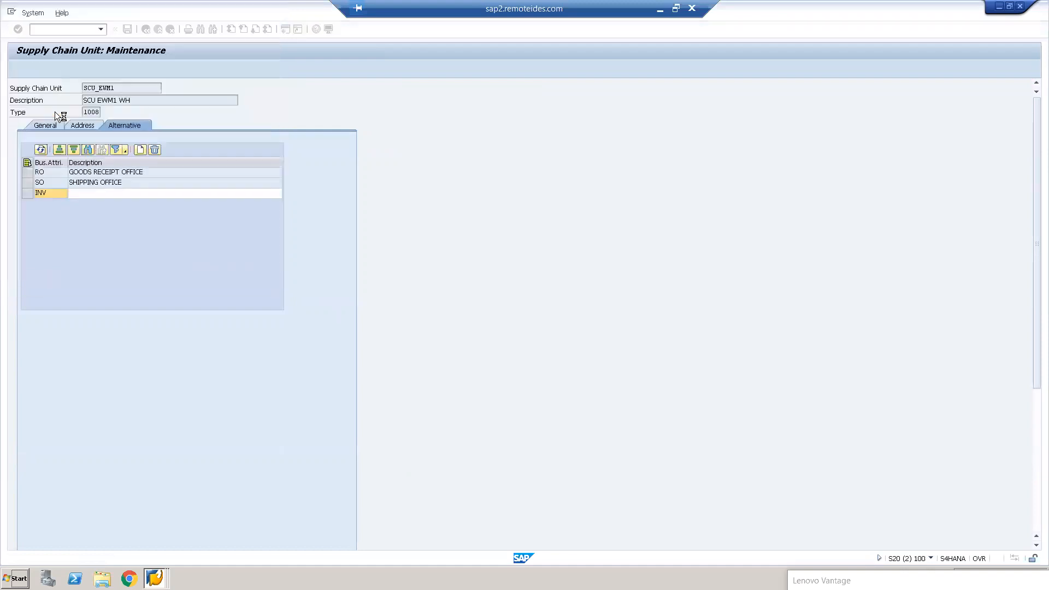
Step: Add another attribute row, examine the available business attributes from docking location to zone, and close the list without choosing one
click(141, 149)
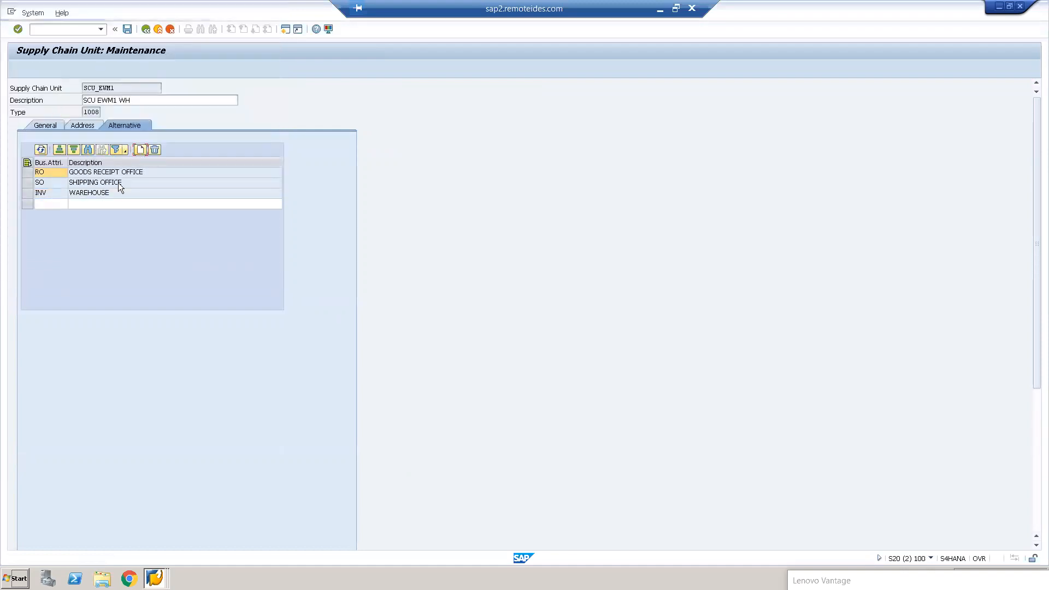
click(63, 204)
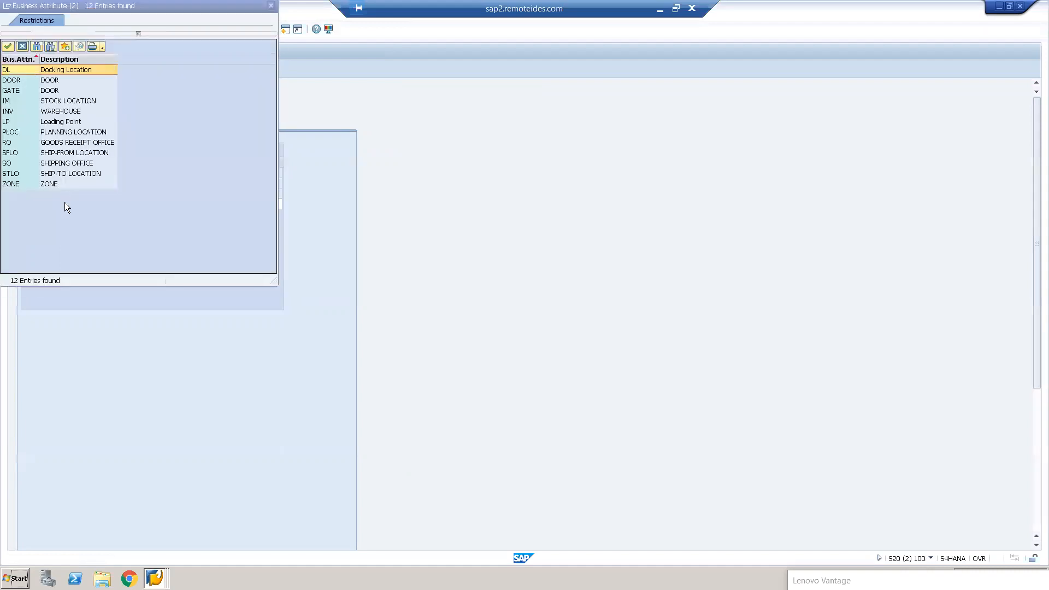
drag(94, 5, 197, 70)
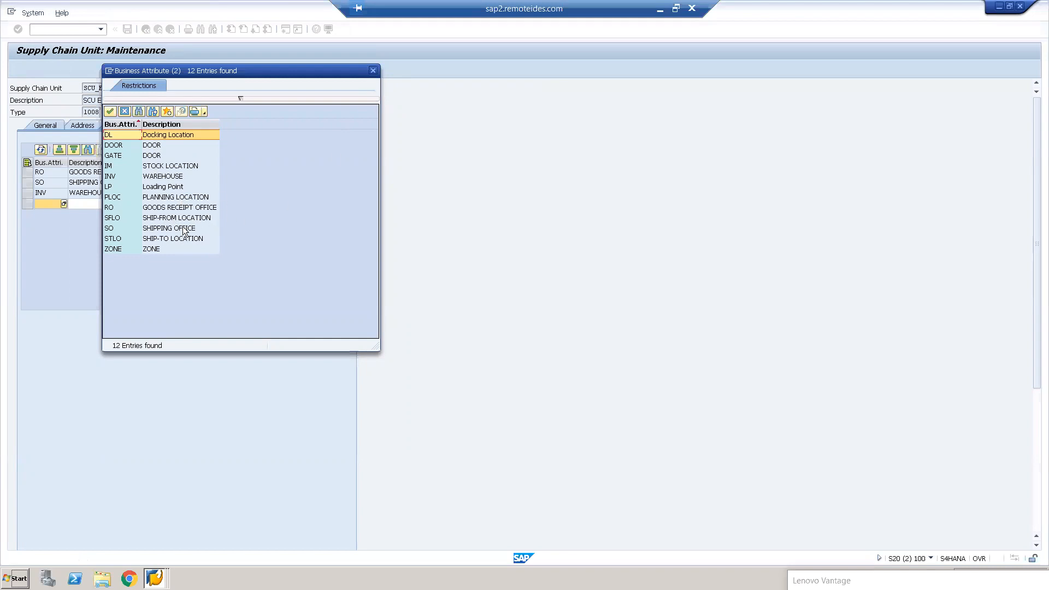
click(175, 177)
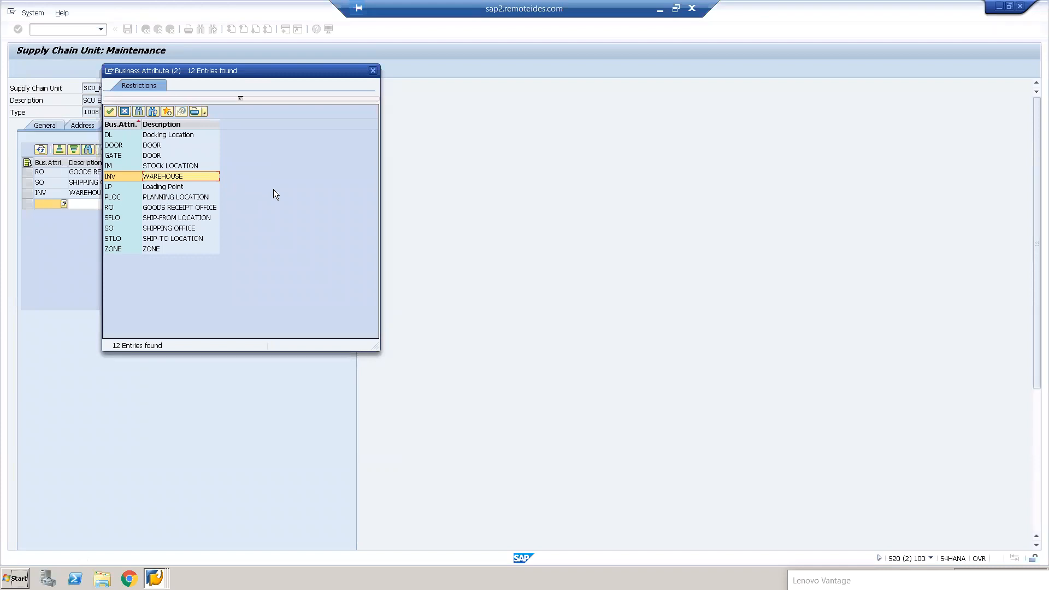
click(152, 251)
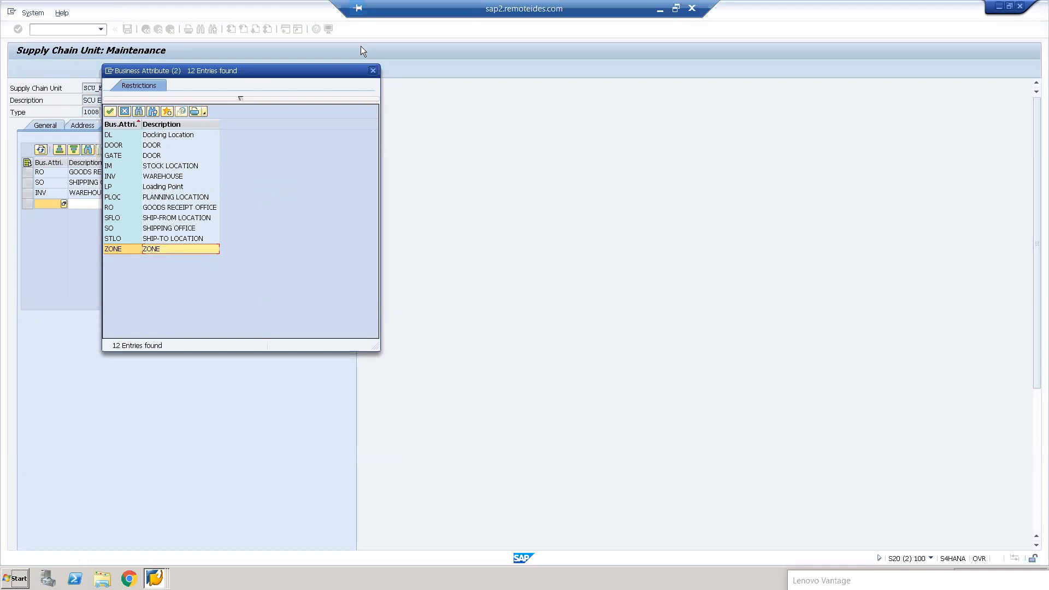
drag(297, 72, 377, 76)
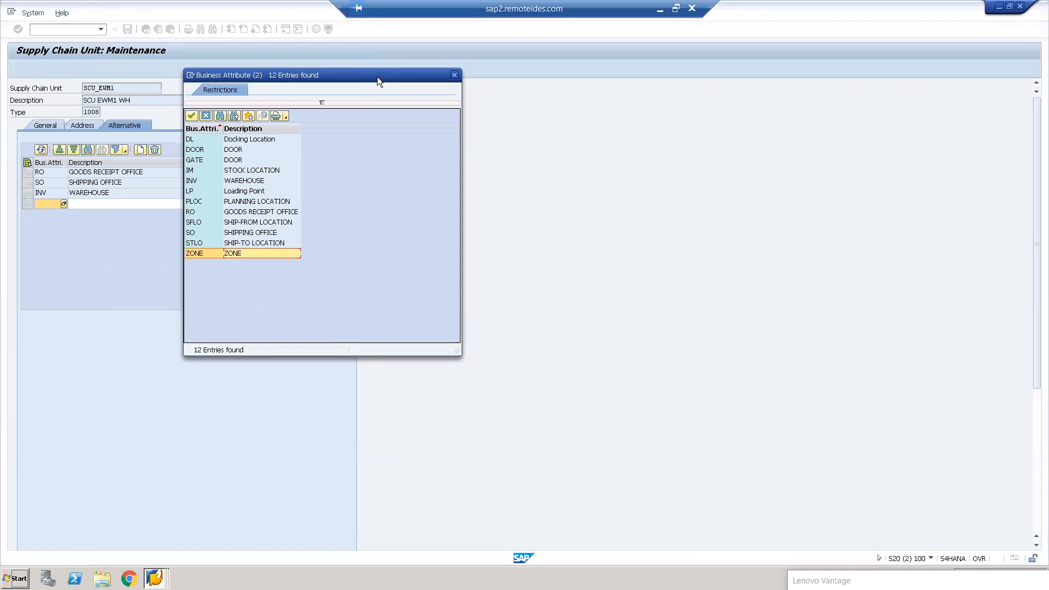
click(454, 75)
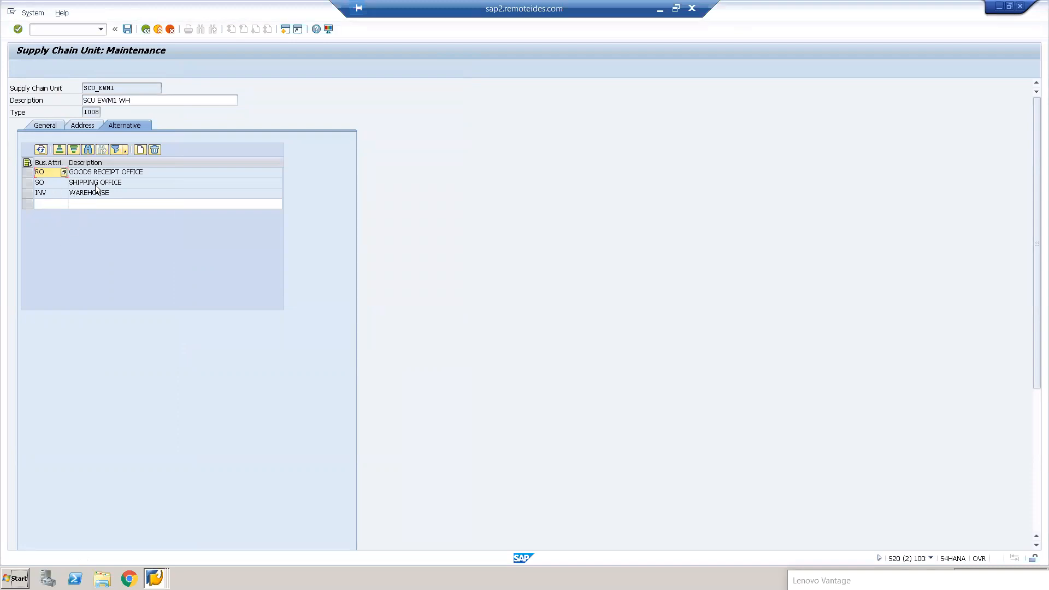
Step: Delete the empty business attribute row, save supply chain unit SCU_EWM1, and select its shipping office attribute
click(26, 173)
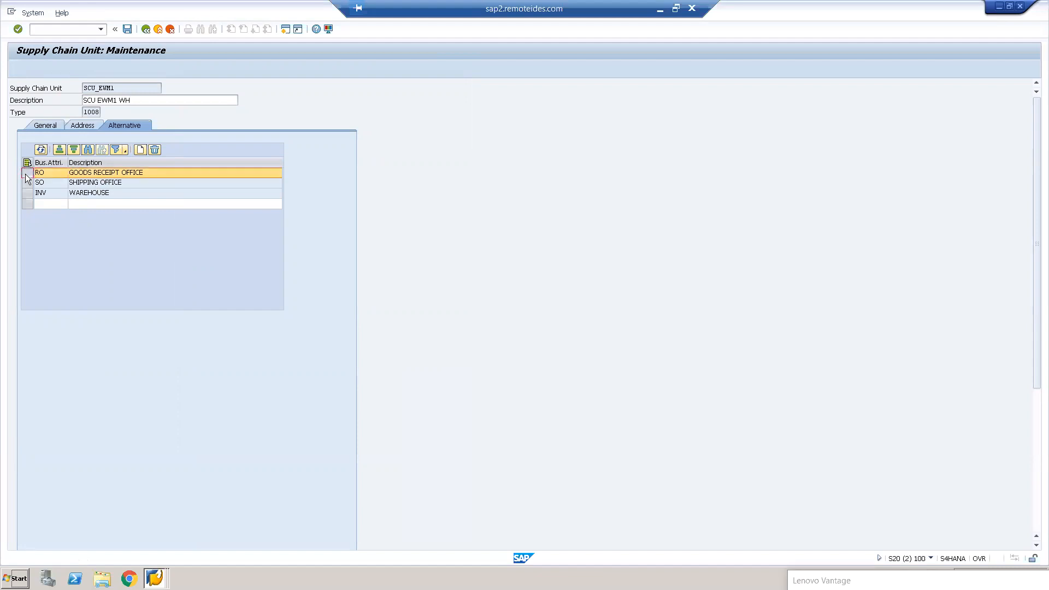
click(40, 205)
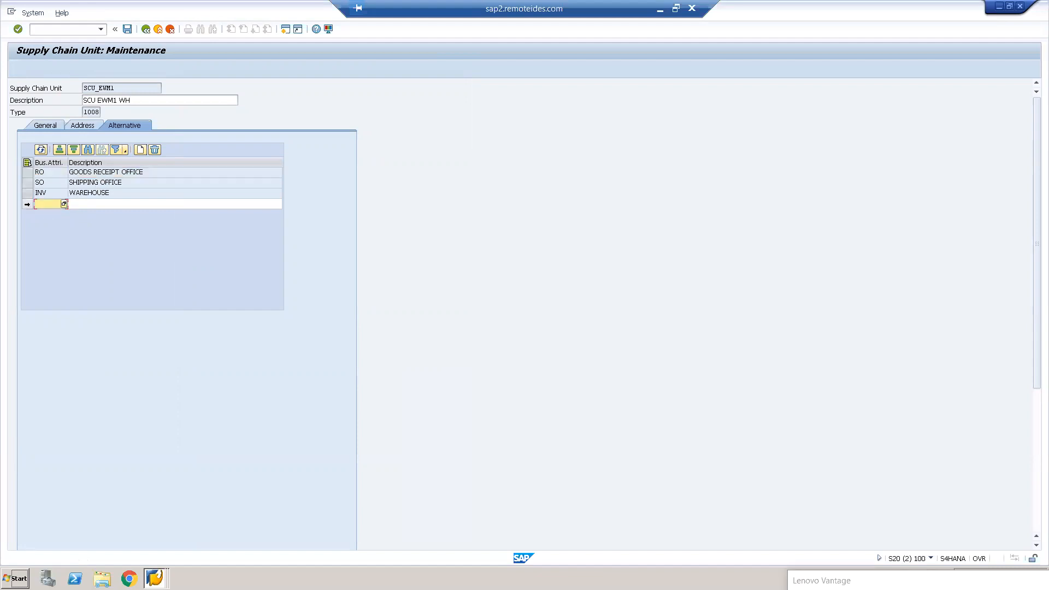
click(155, 150)
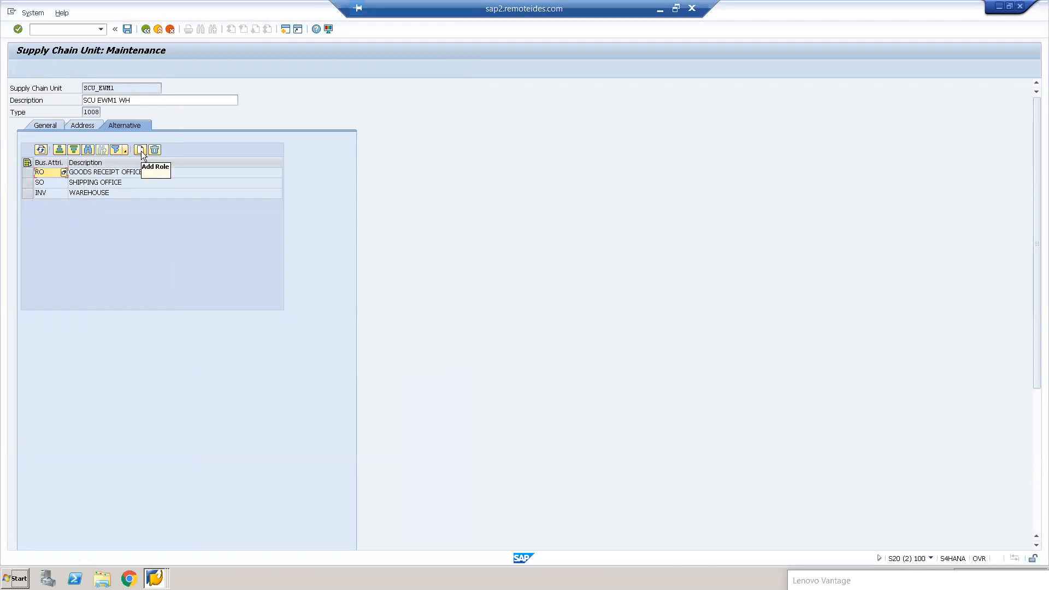
click(126, 30)
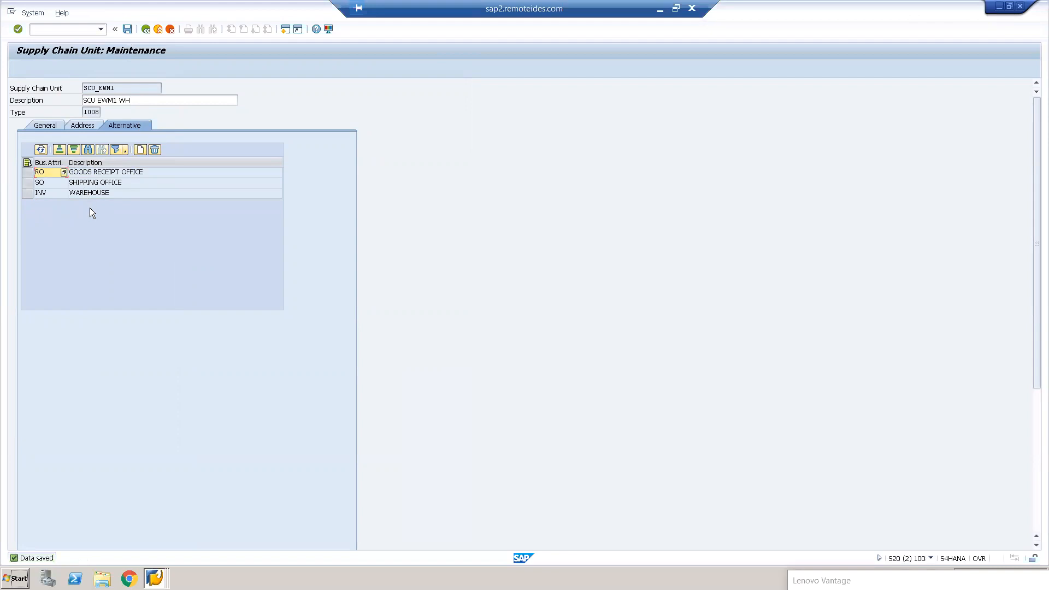
click(27, 184)
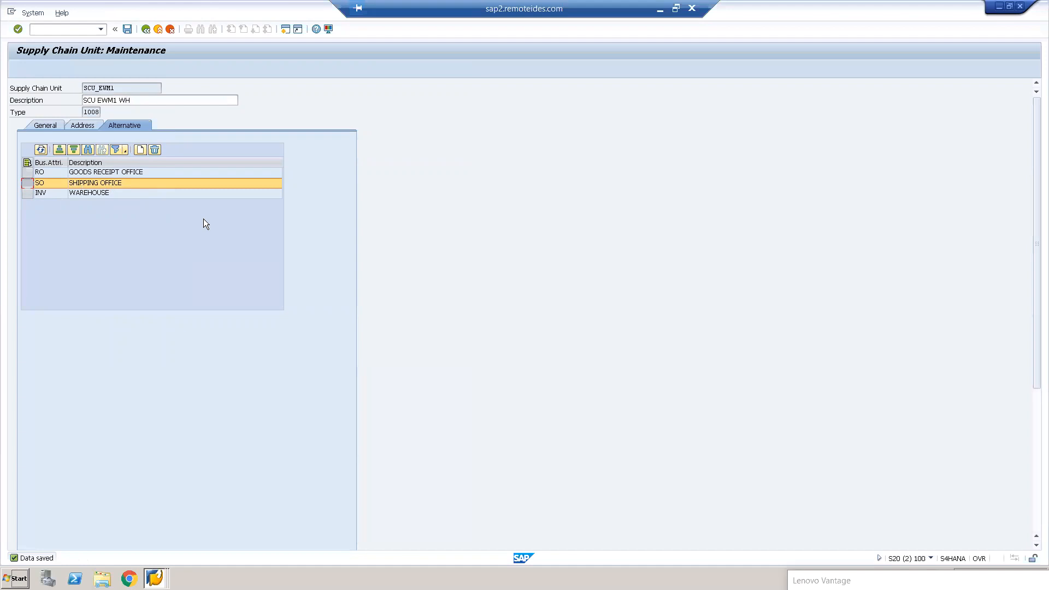
Step: Review the warehouse attribute INV of supply chain unit SCU_EWM1, save the unit again and return to the initial screen
click(57, 193)
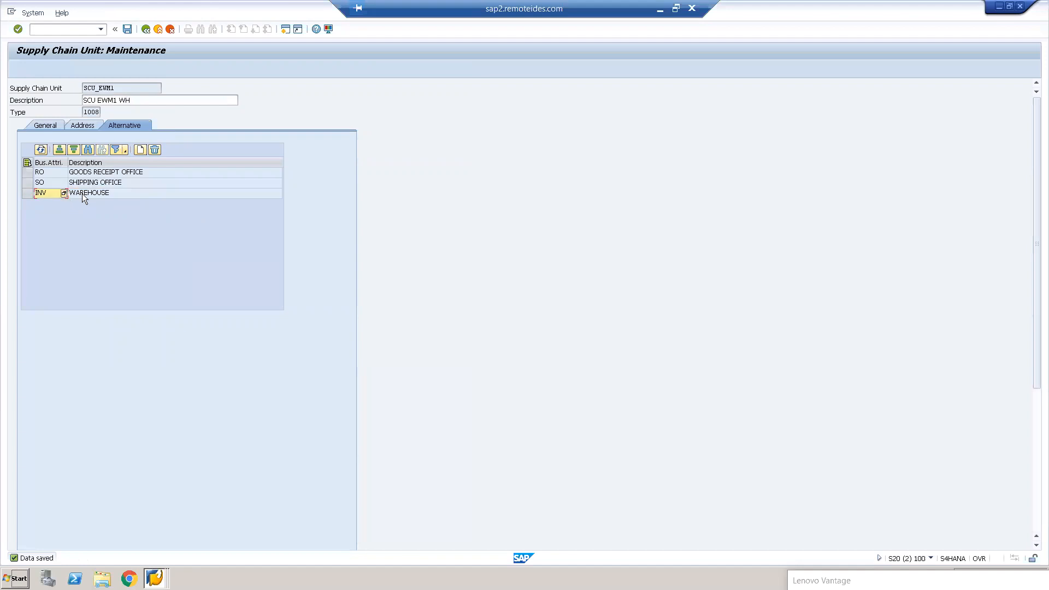
click(101, 194)
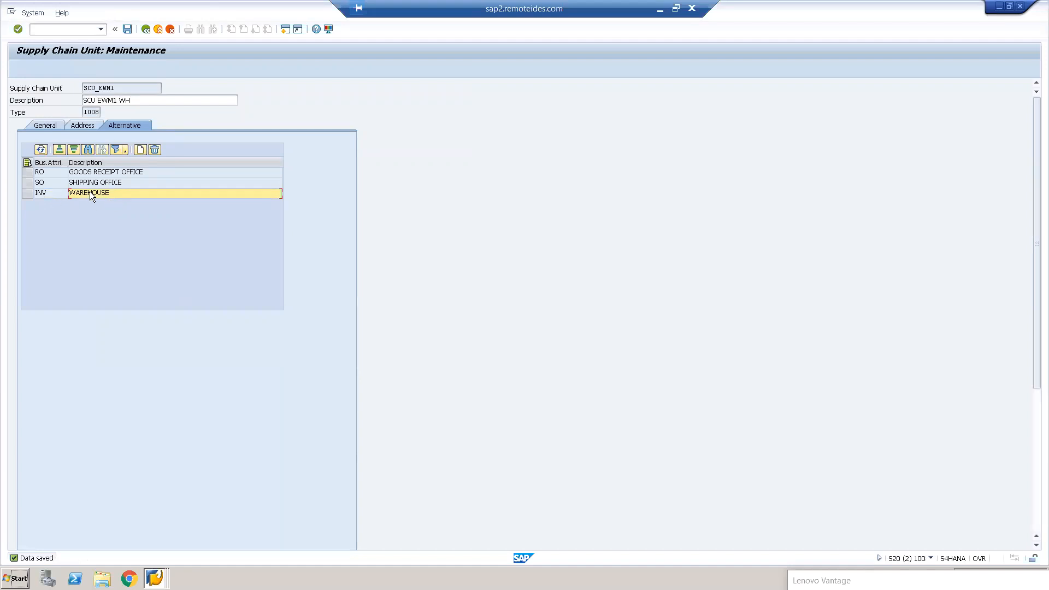
click(46, 193)
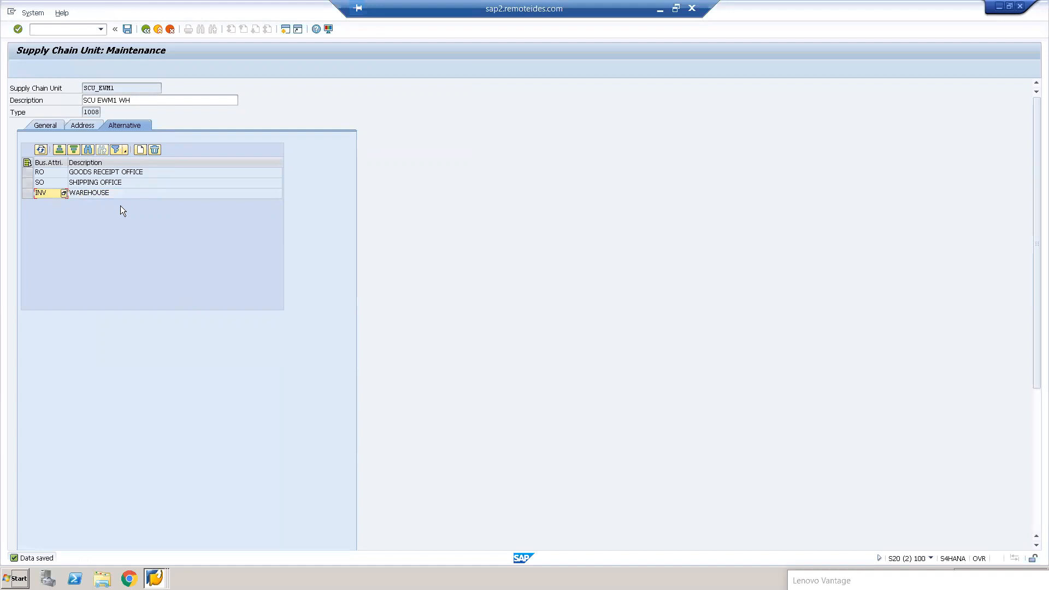
click(129, 29)
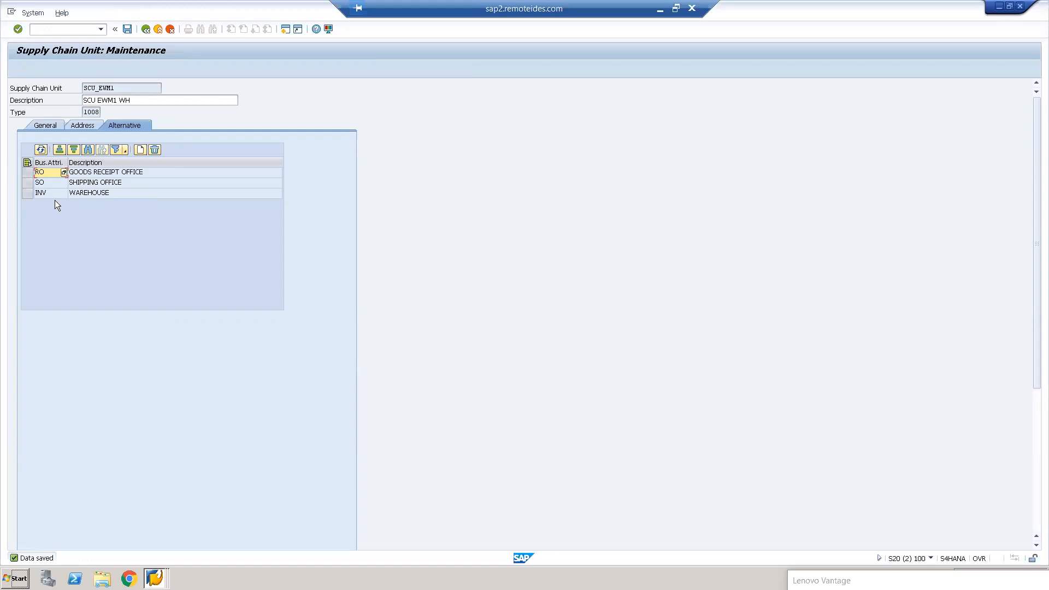
click(145, 31)
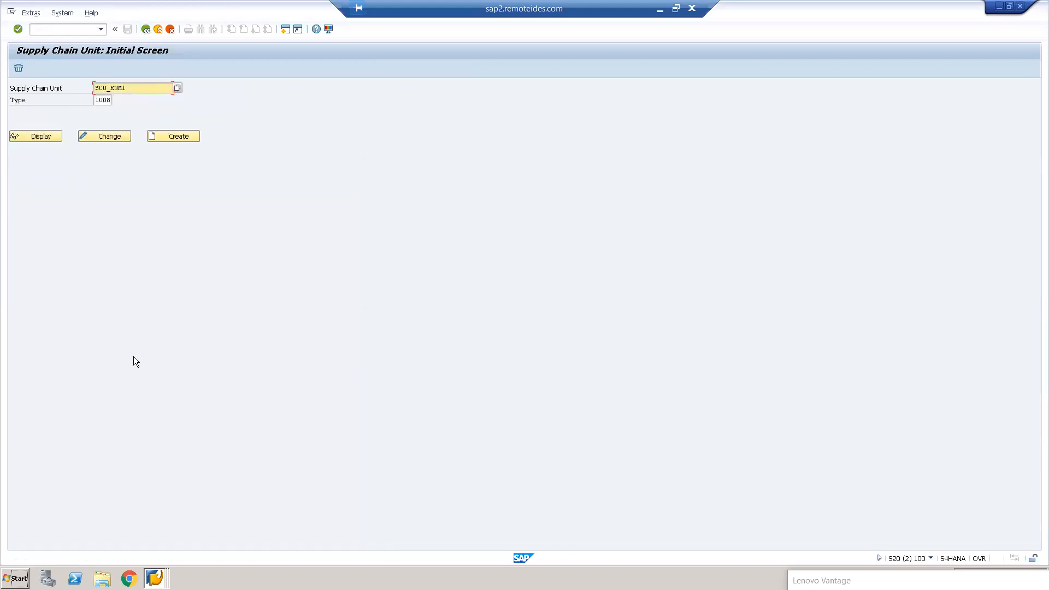
Step: In Assign Warehouse Numbers, create a new business partner assignment for warehouse EWM1 with supply chain unit SCU_EWM1
mouse_move(156, 578)
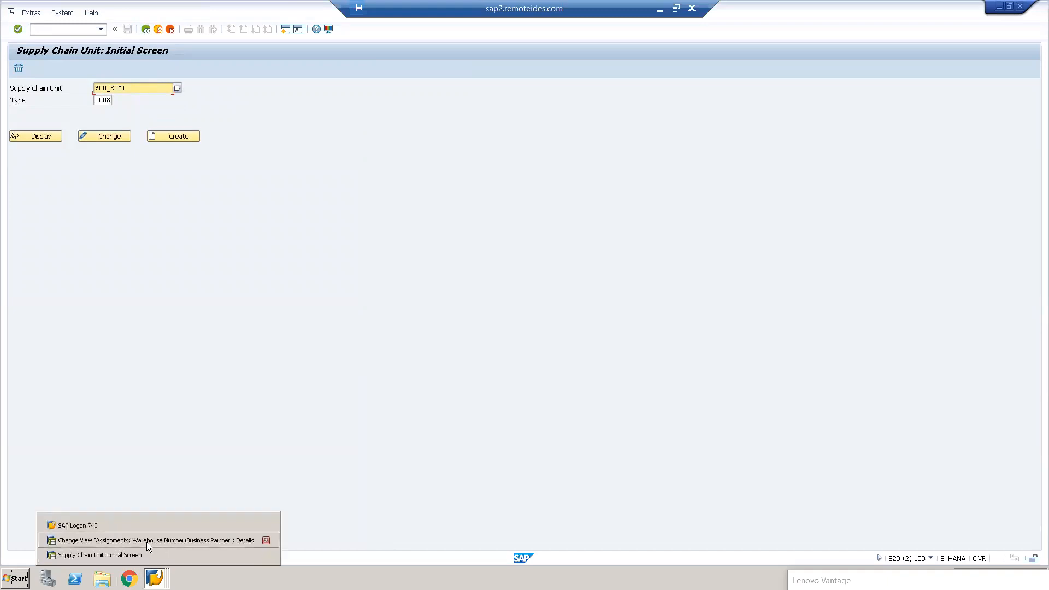
click(146, 541)
click(144, 28)
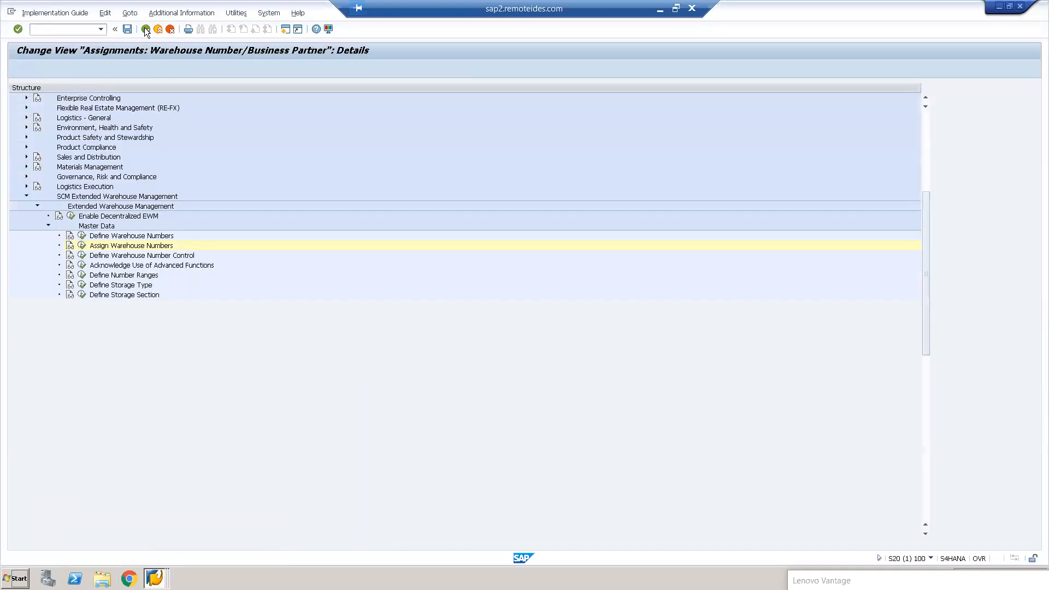
click(81, 246)
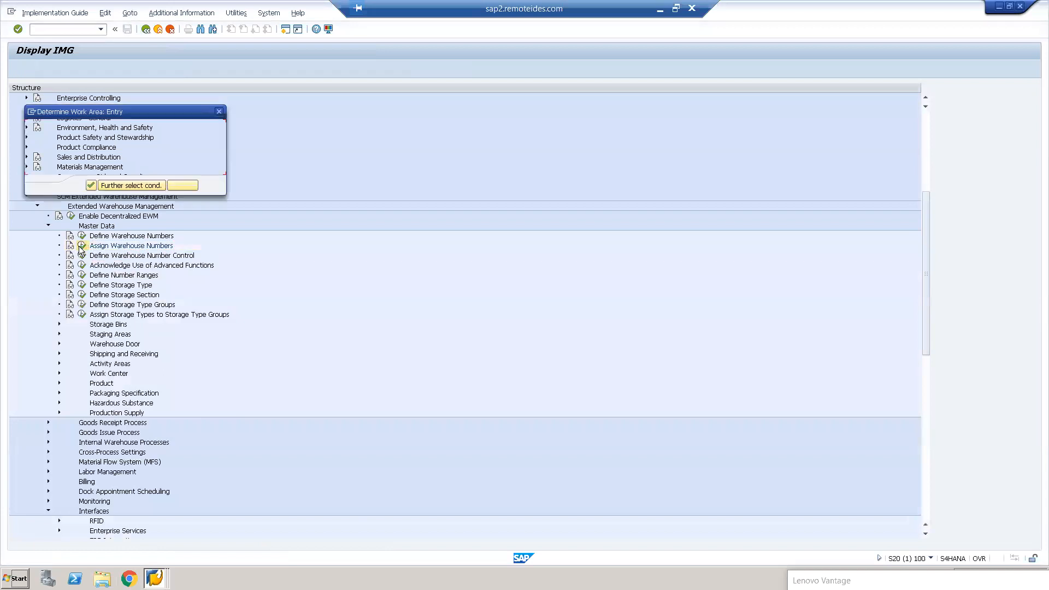
text(EWM1)
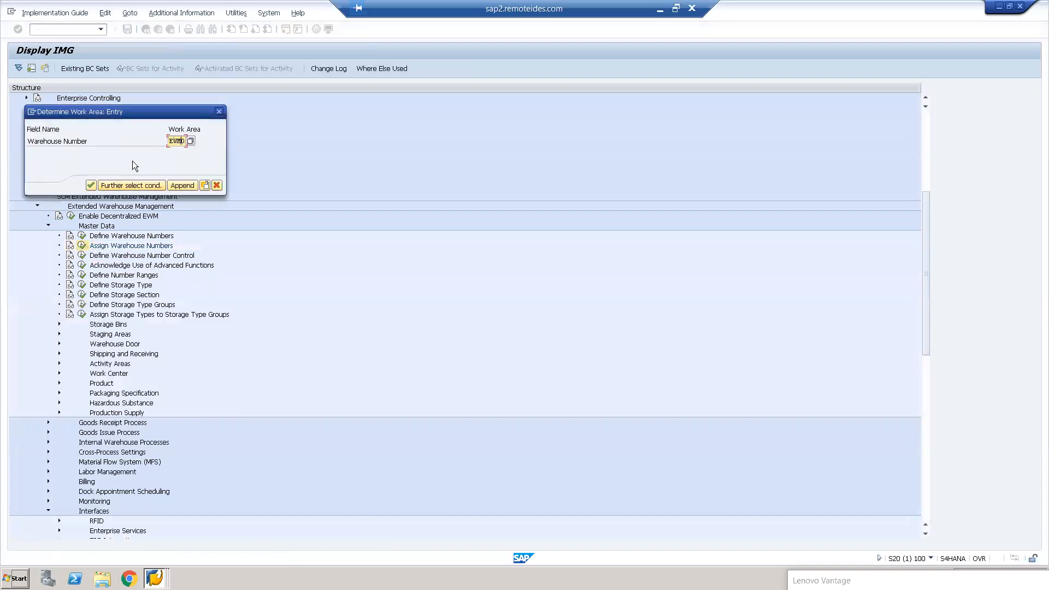
key(Return)
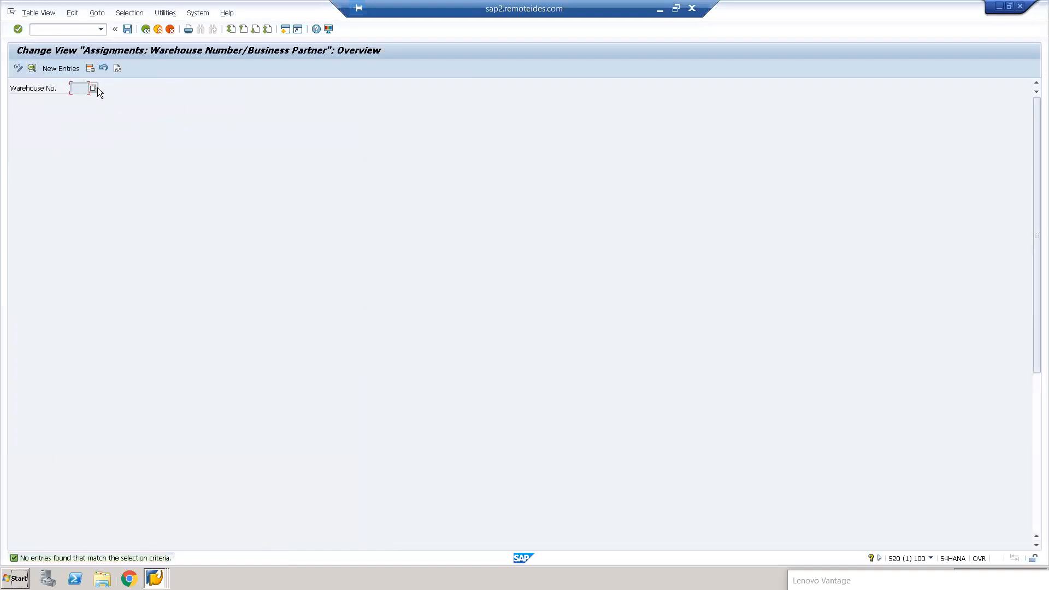
click(64, 69)
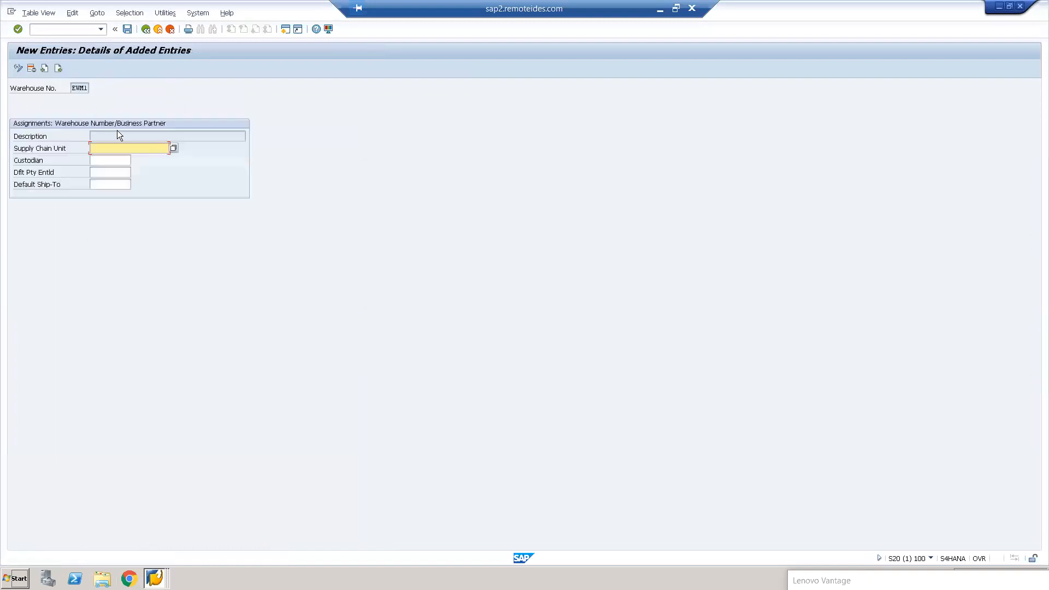
click(173, 148)
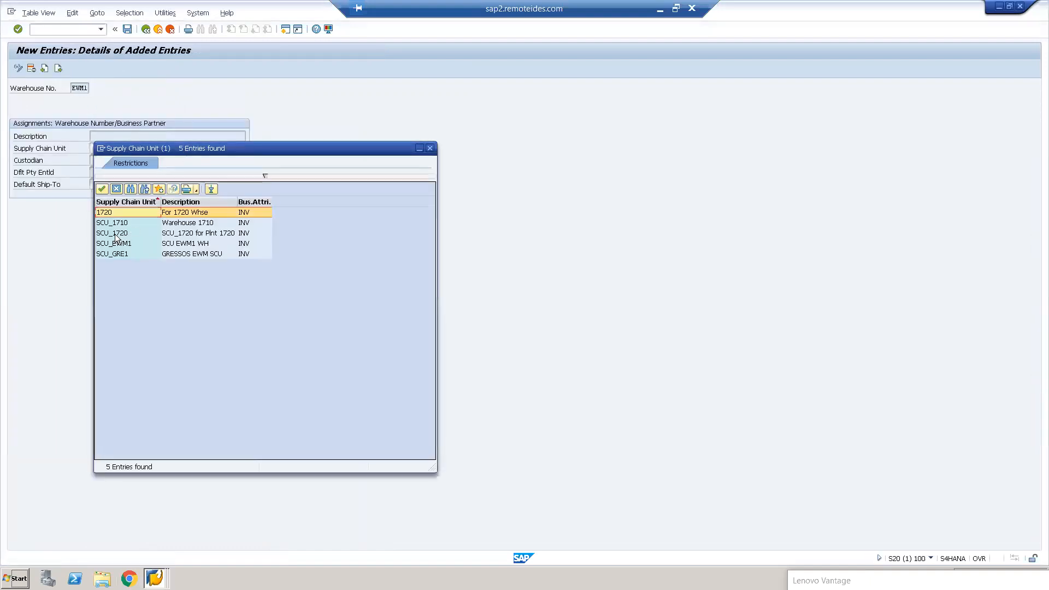
double_click(115, 243)
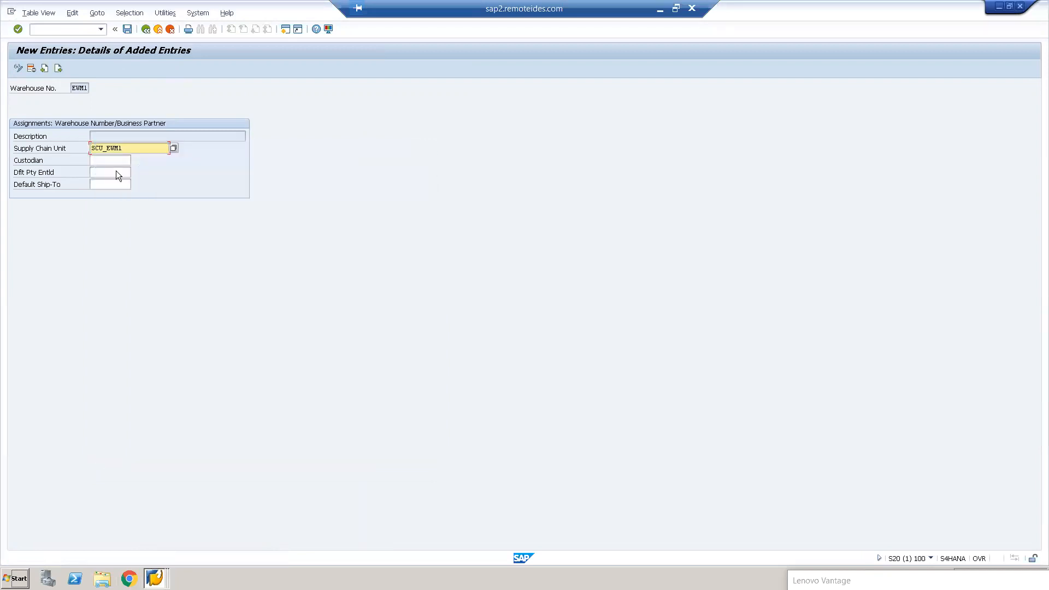
Step: Set the custodian and default party entitled of warehouse EWM1 to BP1710, save the assignment and return to the implementation guide
click(127, 161)
click(133, 160)
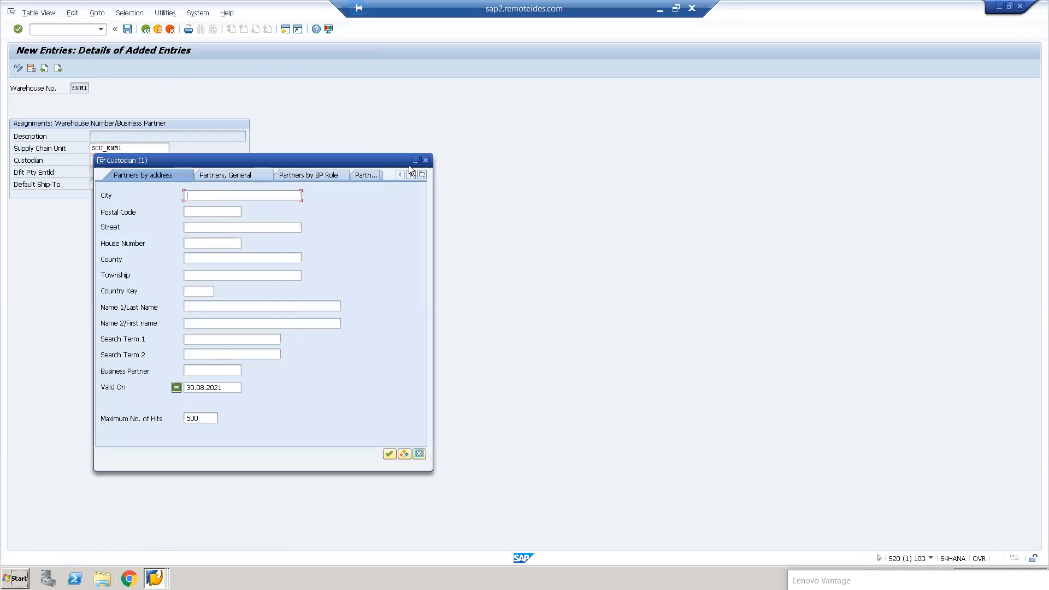
click(425, 160)
text(BP1710)
key(Tab)
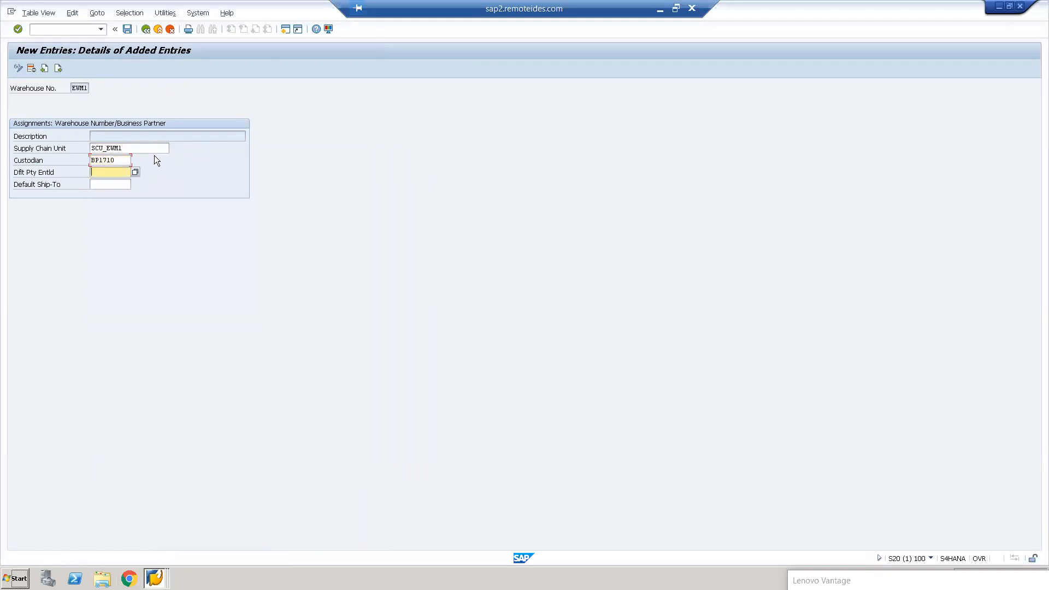
text(BP1710)
key(Return)
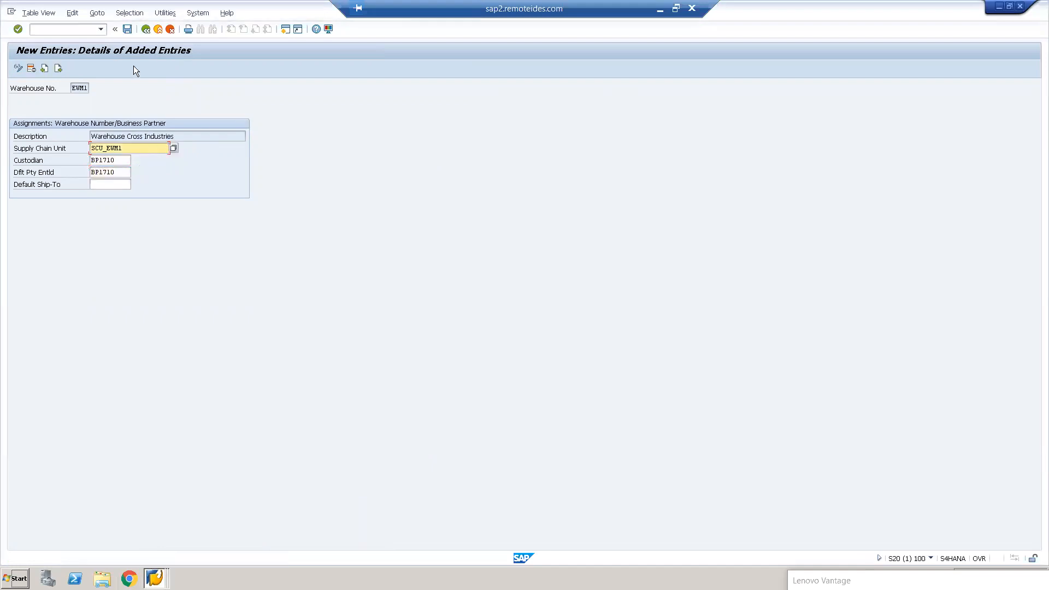
click(127, 31)
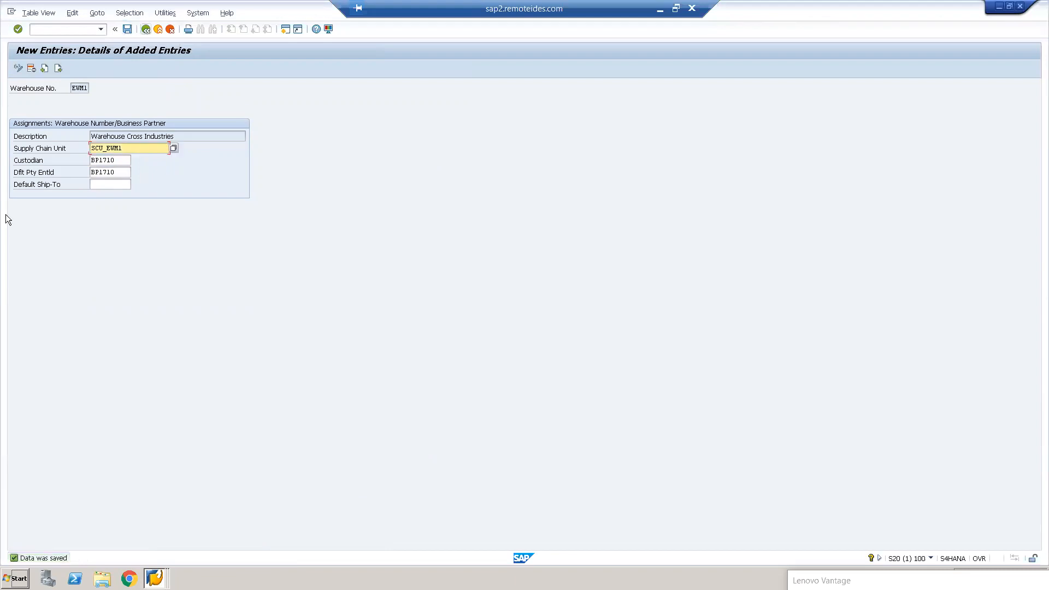
click(108, 187)
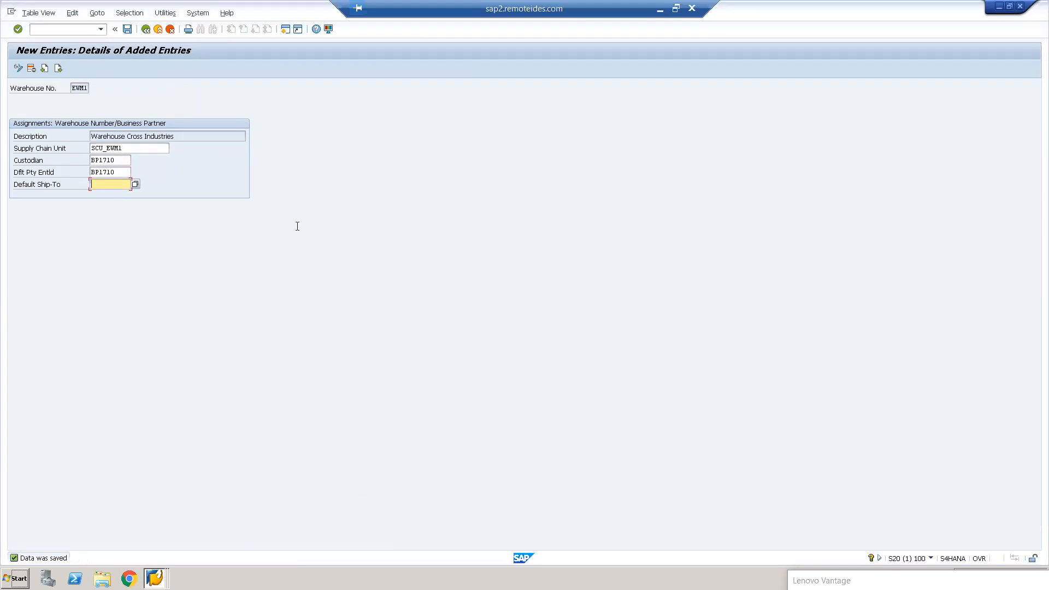
click(146, 28)
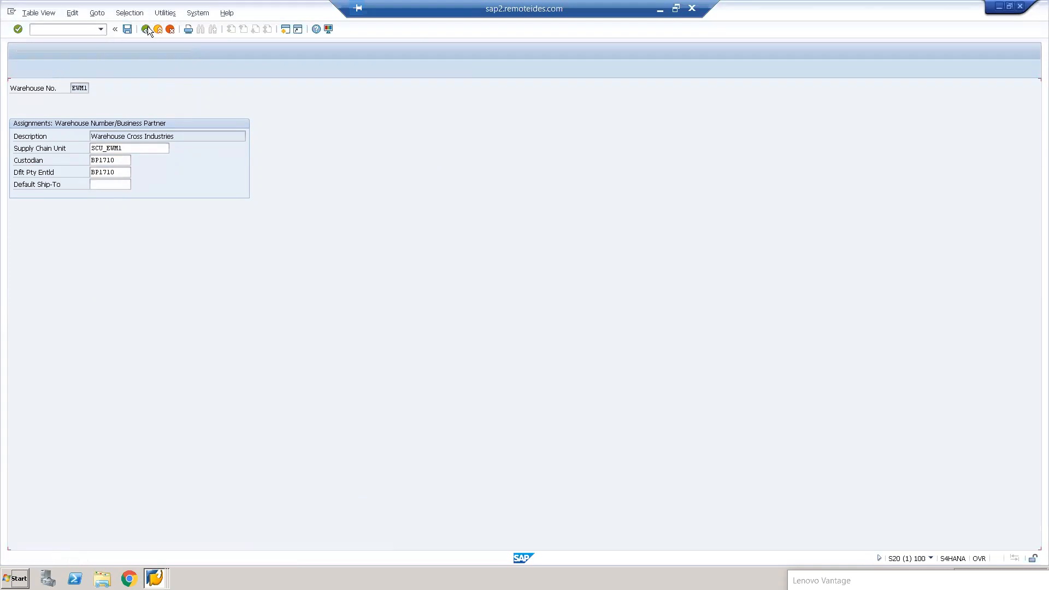
click(147, 28)
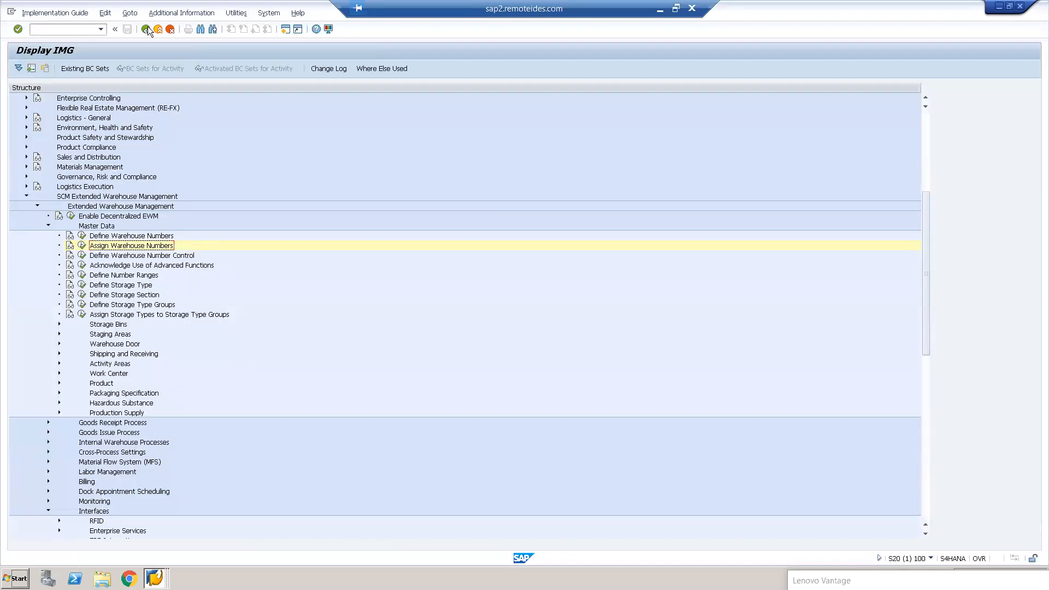
Step: In Define Warehouse Number Control, set warehouse EWM1's factory calendar to US and its warehouse-internal process procedure to 0WHTA
click(82, 255)
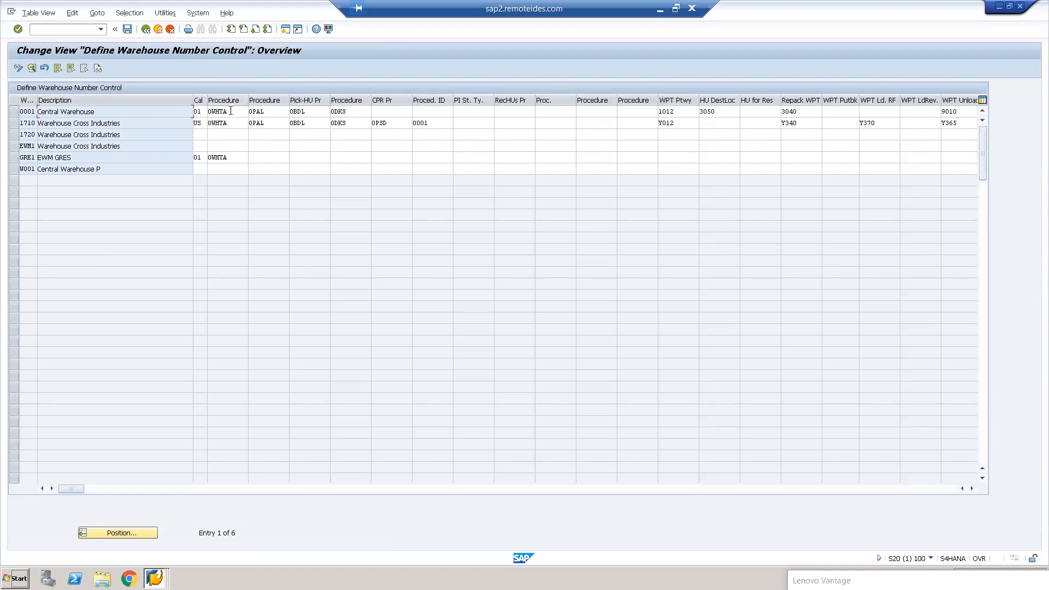
click(265, 112)
click(320, 112)
click(205, 147)
text(US)
click(209, 145)
click(252, 145)
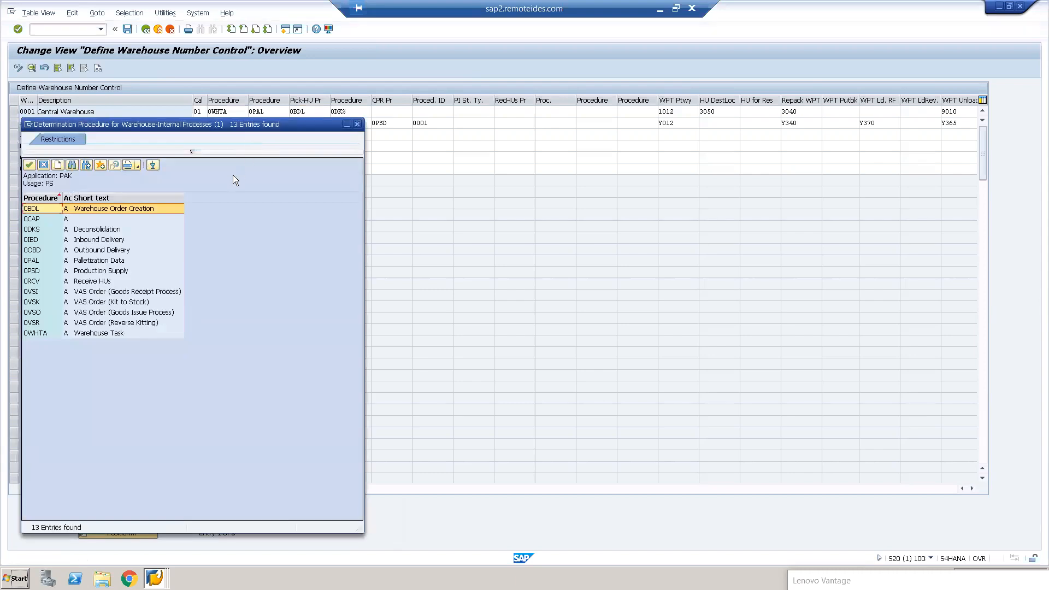
double_click(102, 333)
Step: Assign palletization procedure 0PAL and pick-HU procedure 0BDL to warehouse EWM1
click(266, 146)
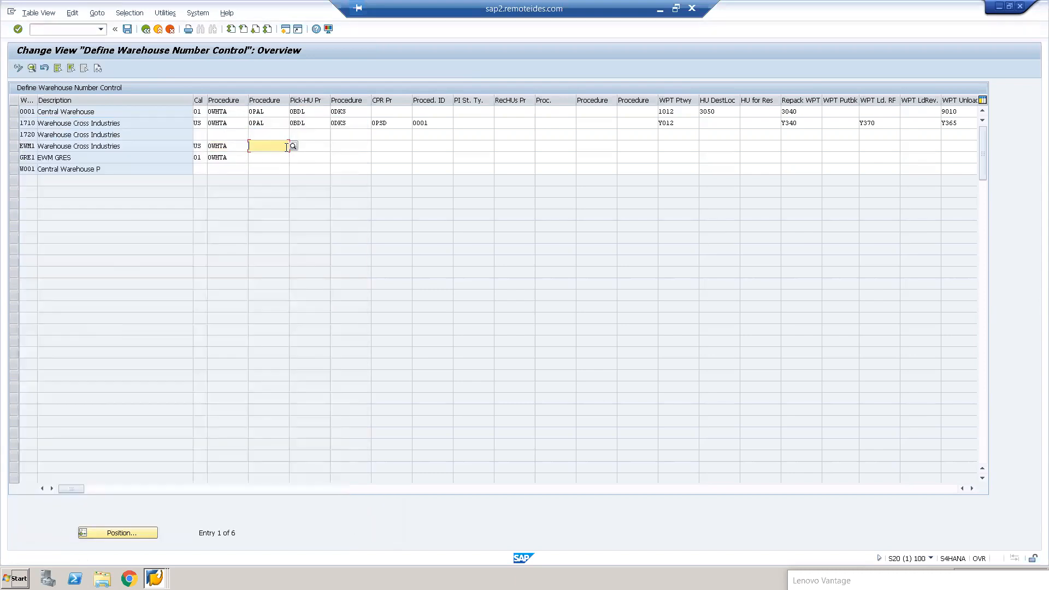
click(294, 146)
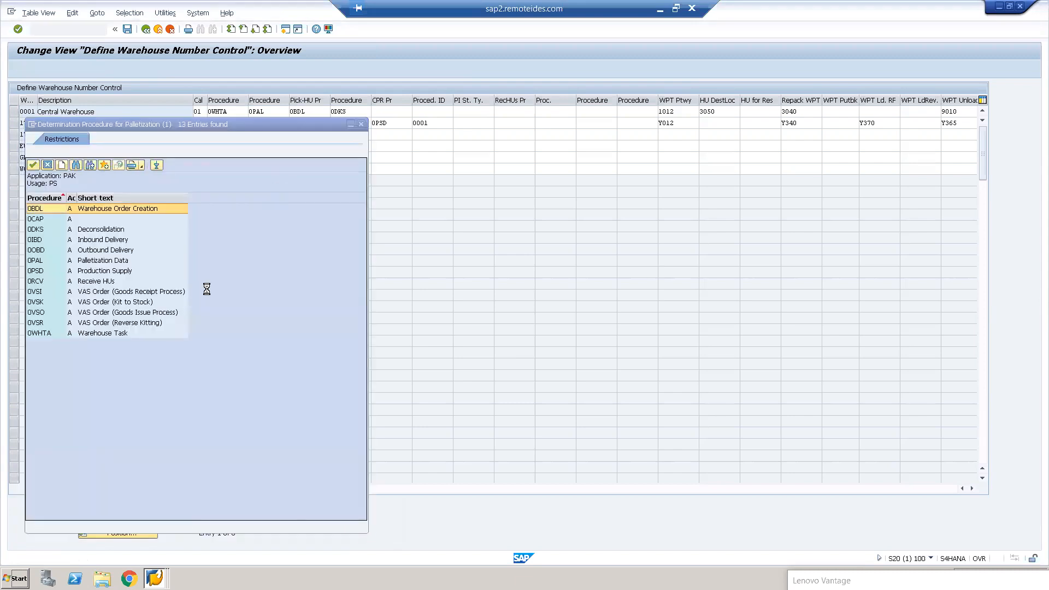
double_click(44, 262)
click(313, 146)
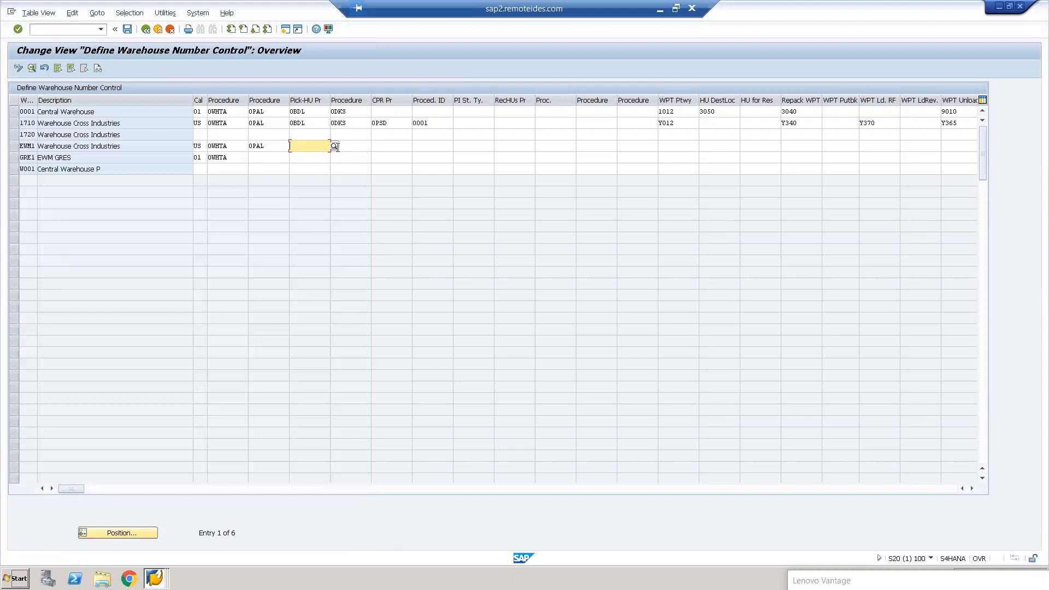
click(335, 146)
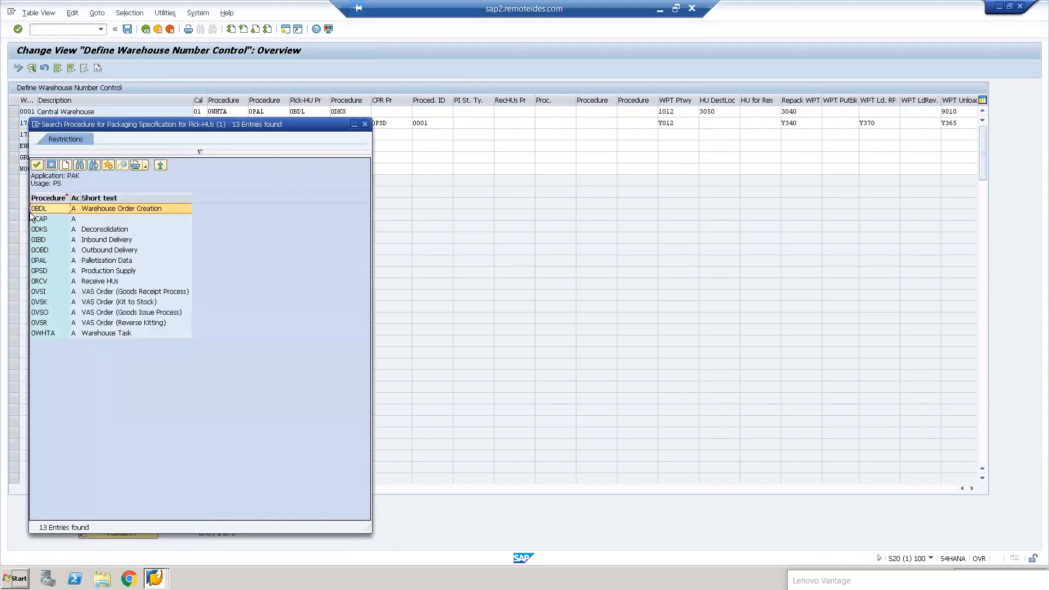
double_click(38, 209)
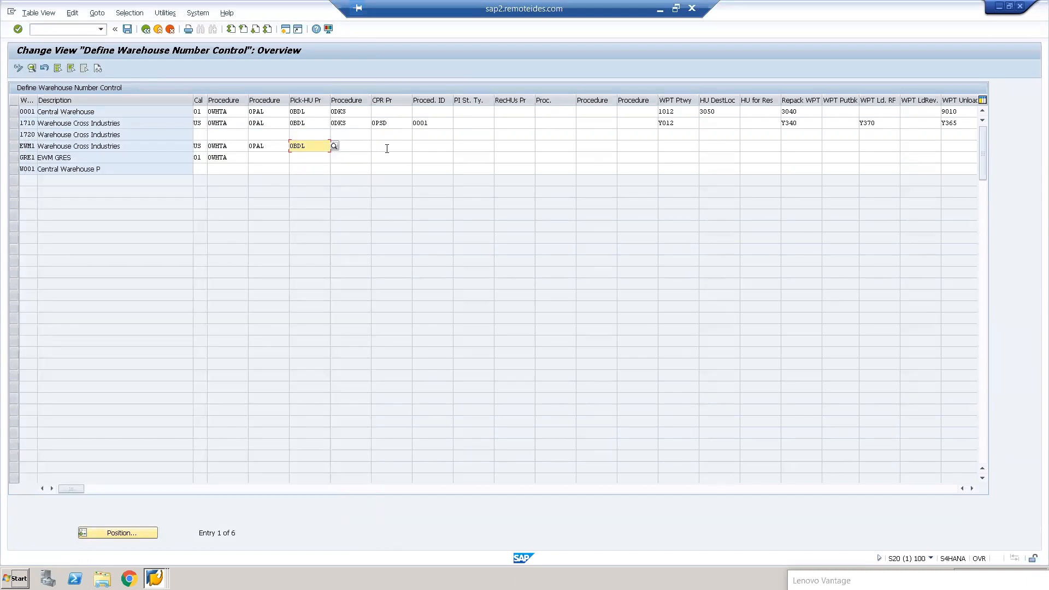
Step: Assign deconsolidation procedure 0DKS and physical inventory printing procedure 0001 to warehouse EWM1
click(359, 148)
click(375, 146)
double_click(92, 229)
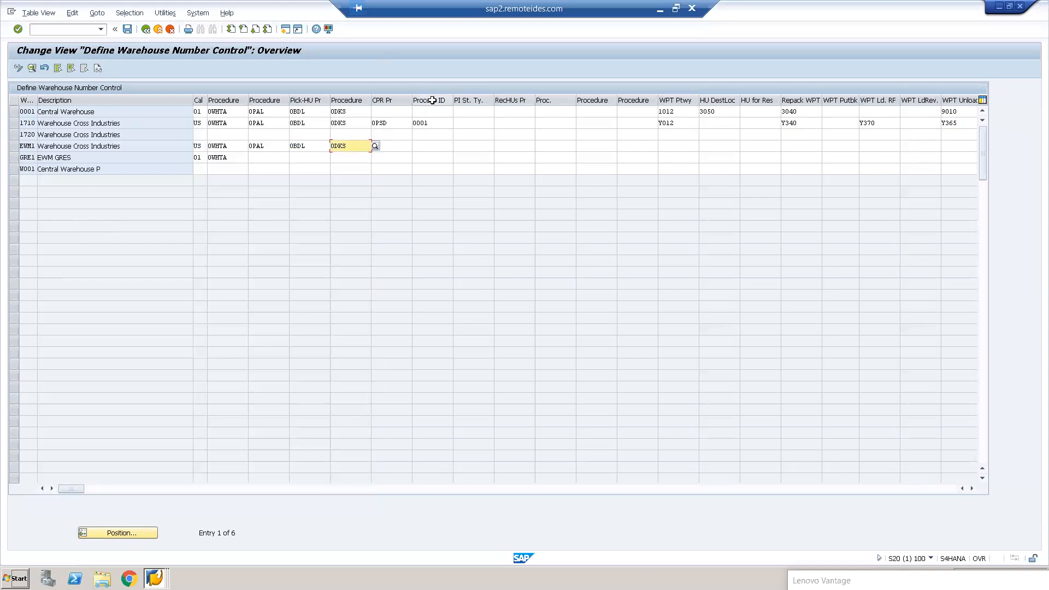
click(440, 146)
click(456, 146)
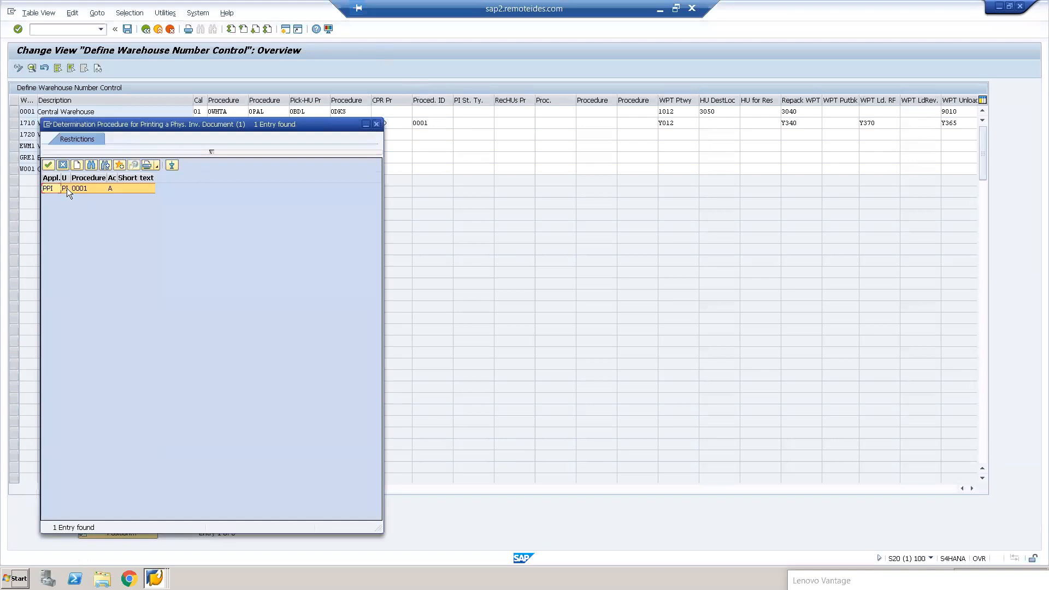
double_click(53, 189)
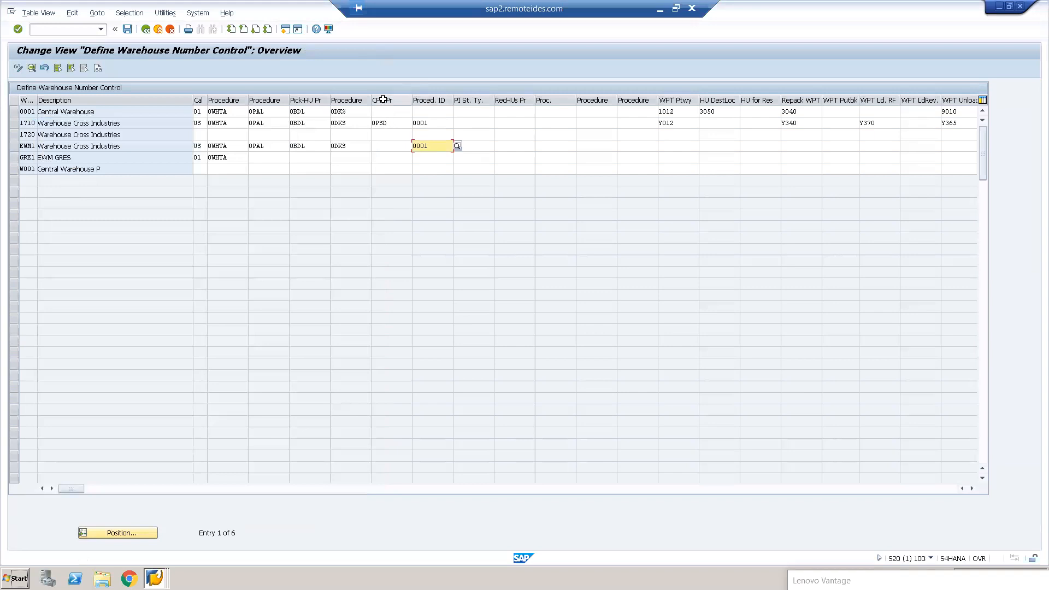
Step: Assign crate parts replenishment procedure 0PSD to warehouse EWM1 and save the warehouse number control settings
click(394, 147)
click(416, 147)
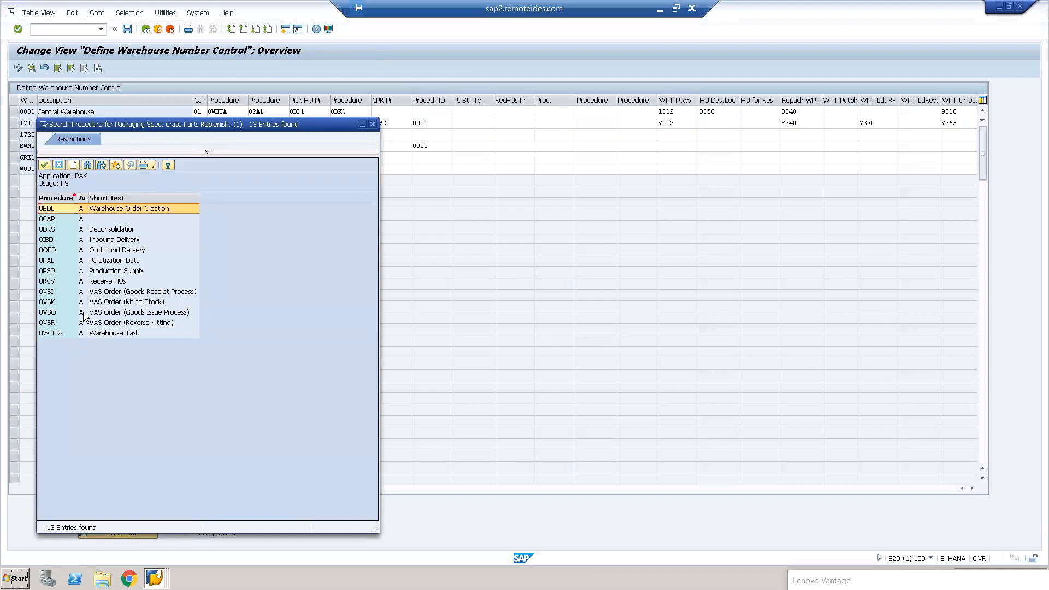
double_click(115, 275)
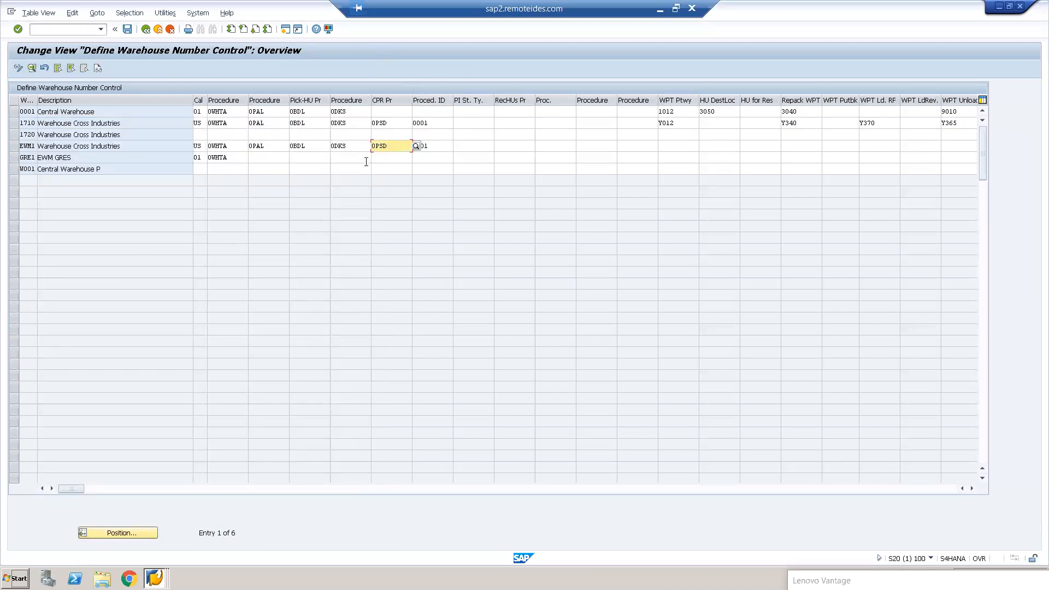
click(127, 30)
click(162, 185)
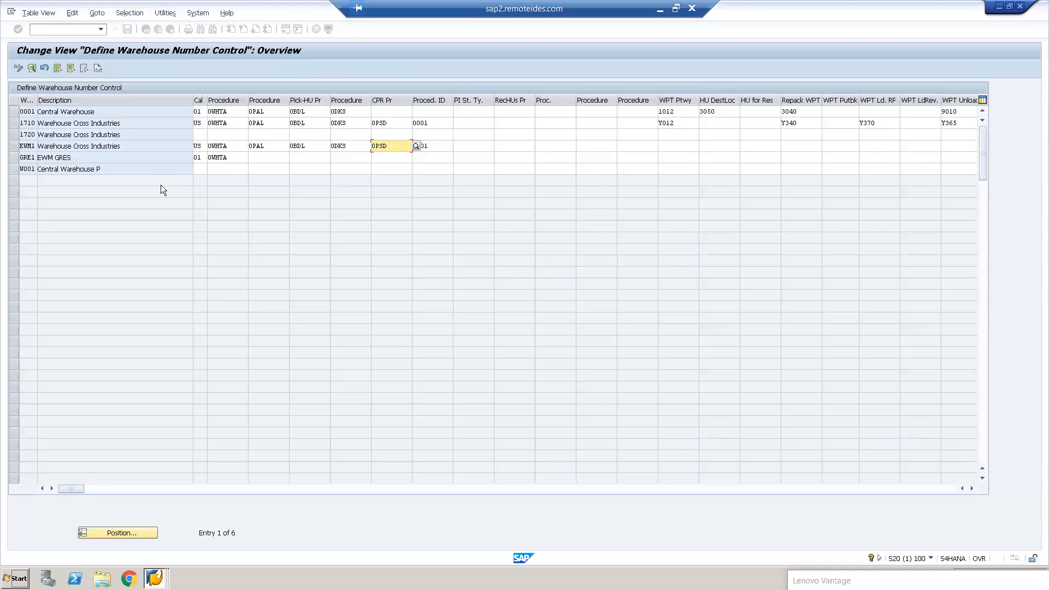
Step: Review warehouse 1710's number control details as a reference for units, currency and replenishment stock type
click(15, 122)
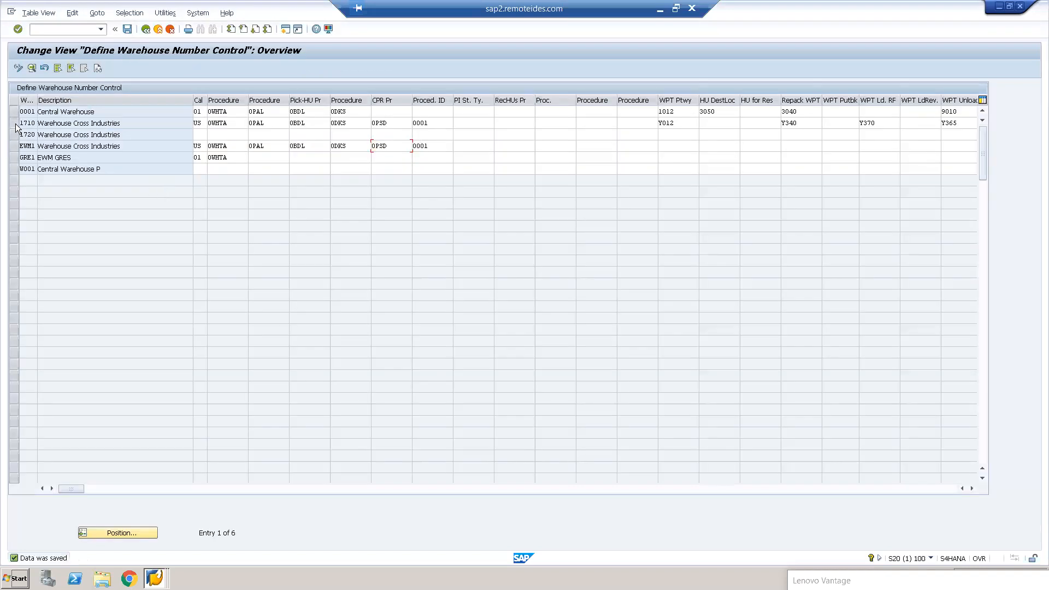
click(32, 67)
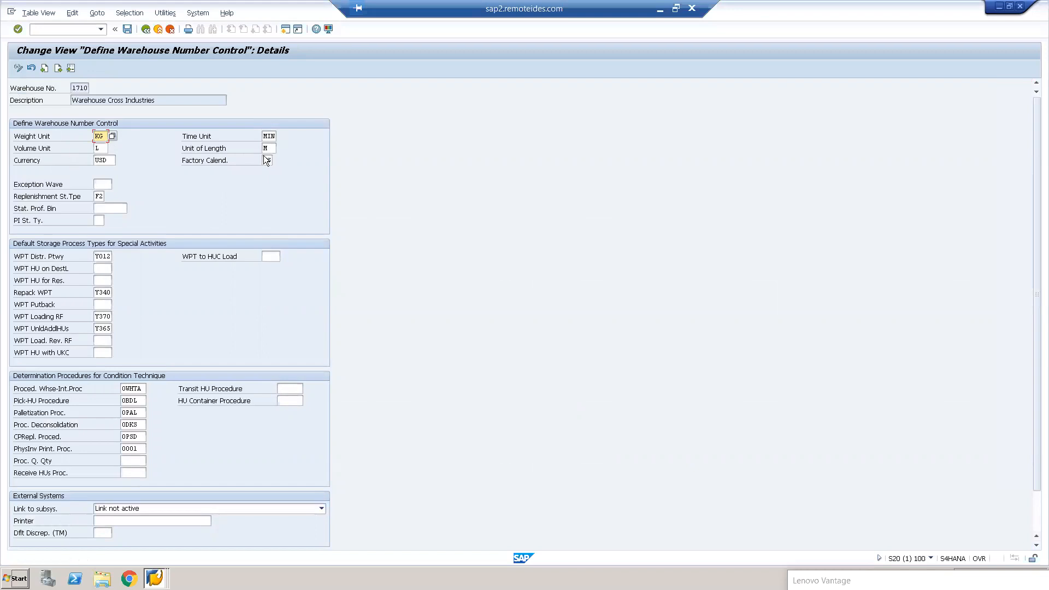
click(144, 29)
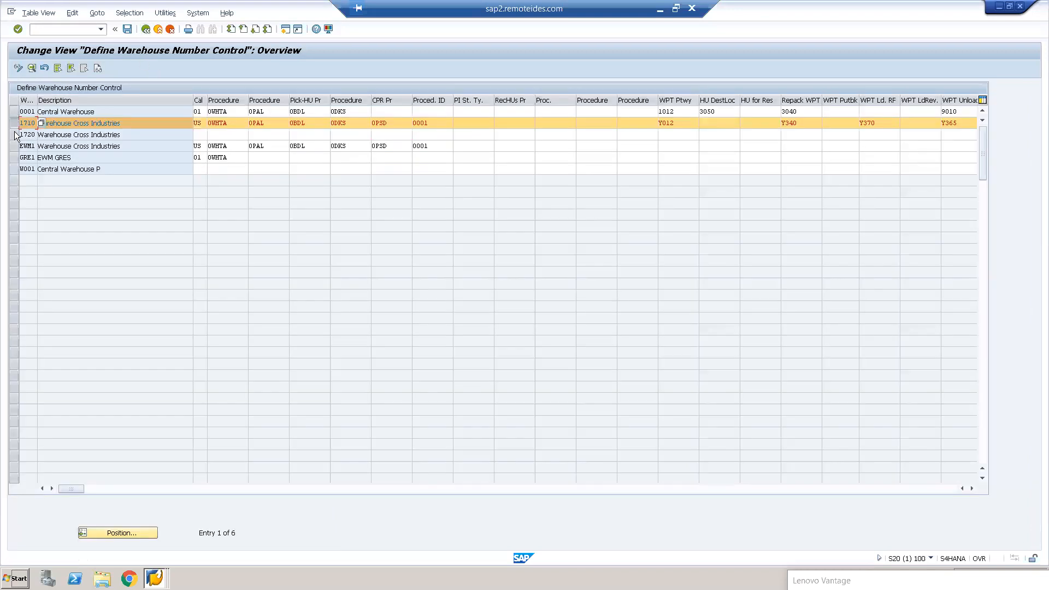
Step: In warehouse EWM1's number control details, set weight unit KG, volume unit L, time unit MIN, length unit M and currency USD
click(13, 146)
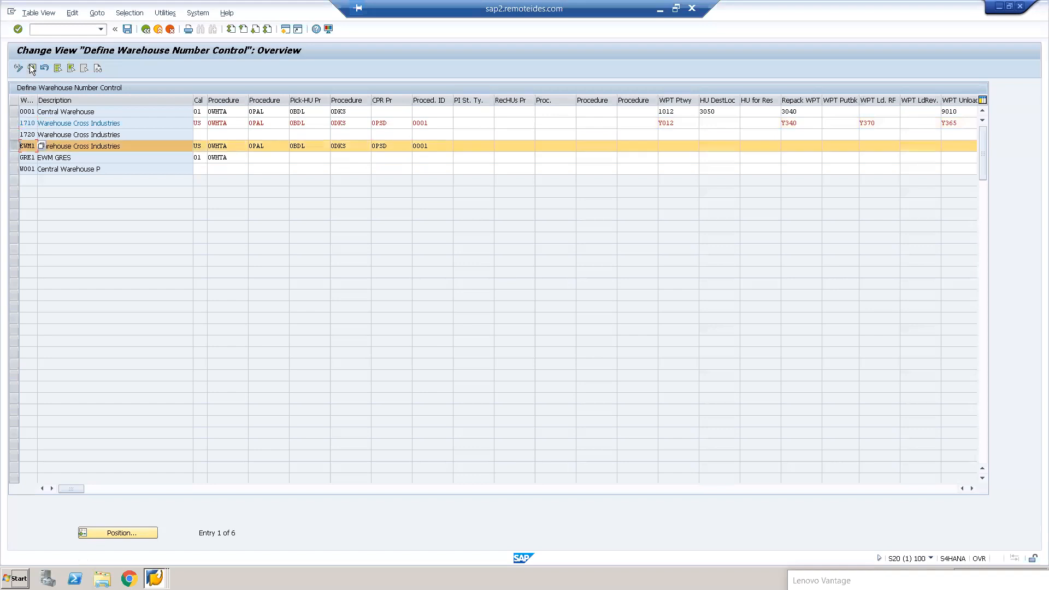
click(32, 68)
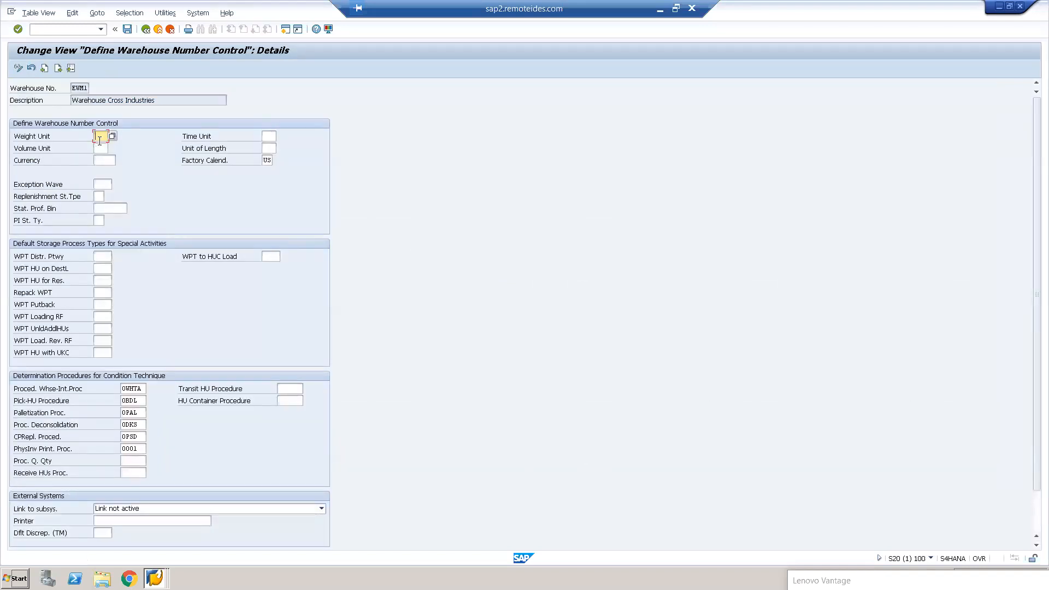
key(Tab)
text(MIN)
key(Tab)
key(Tab)
text(M)
key(Tab)
text(USD)
key(Return)
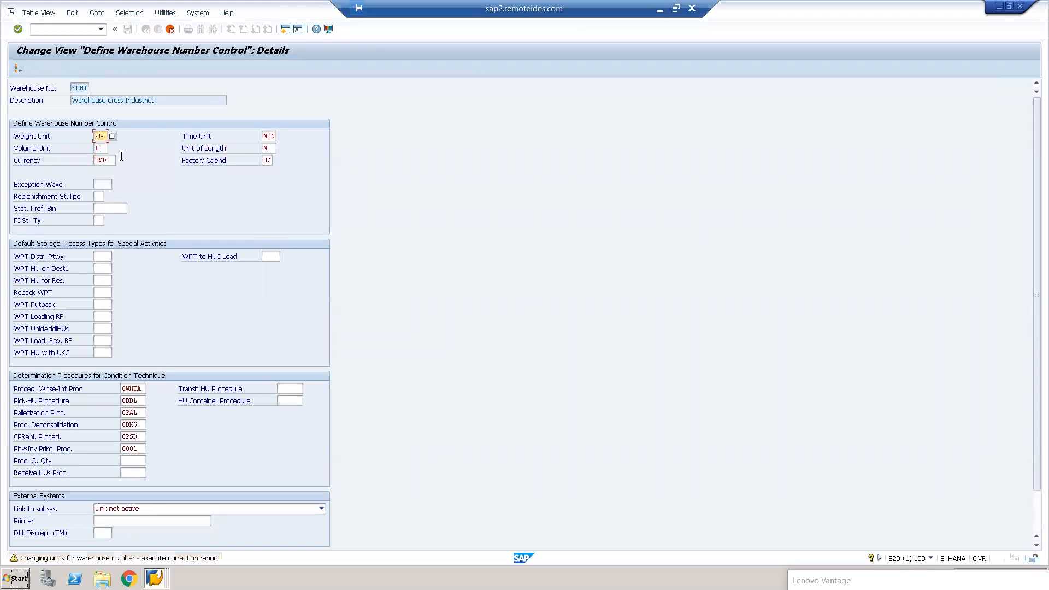
key(Return)
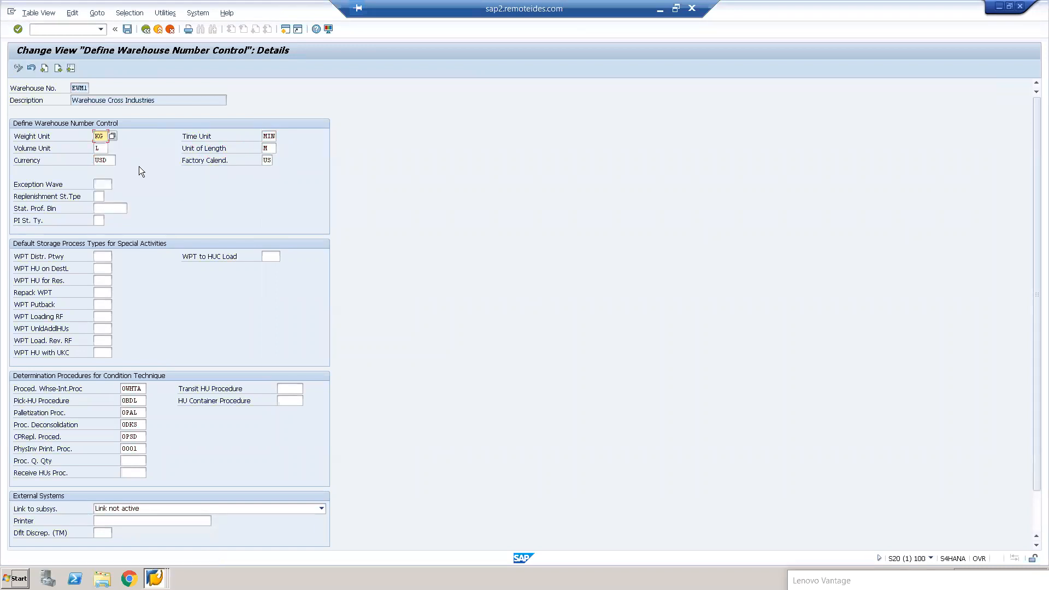
Step: Set EWM1's replenishment stock type to F2, save the details and return to the implementation guide
click(98, 197)
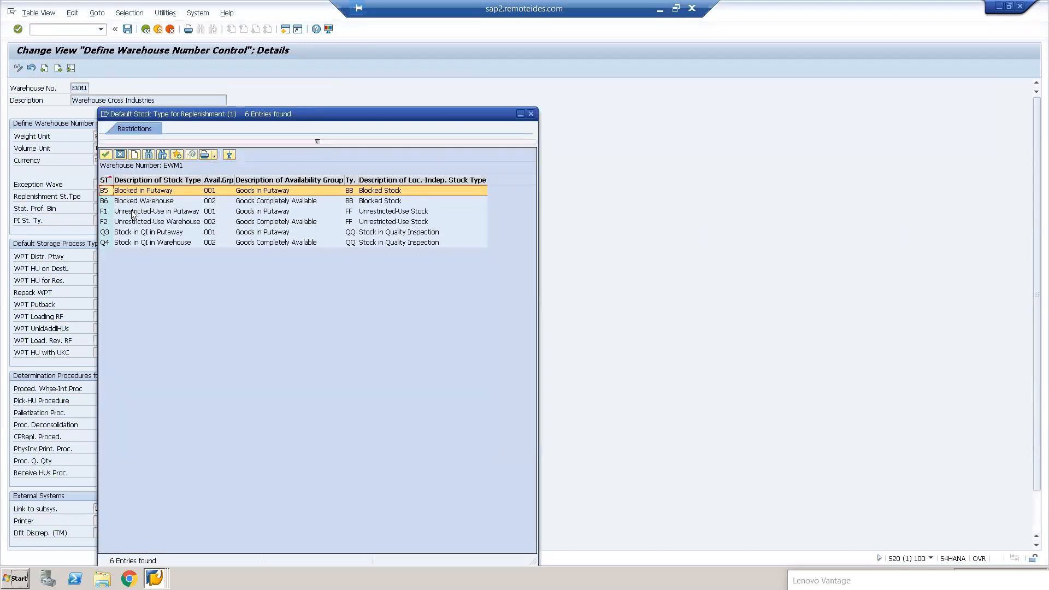
double_click(134, 222)
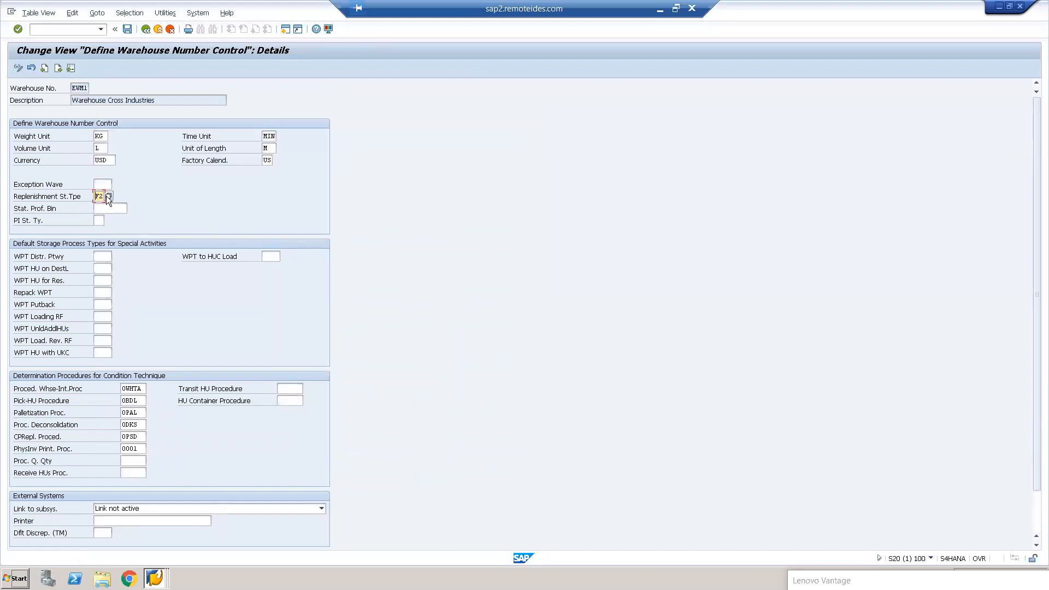
click(128, 30)
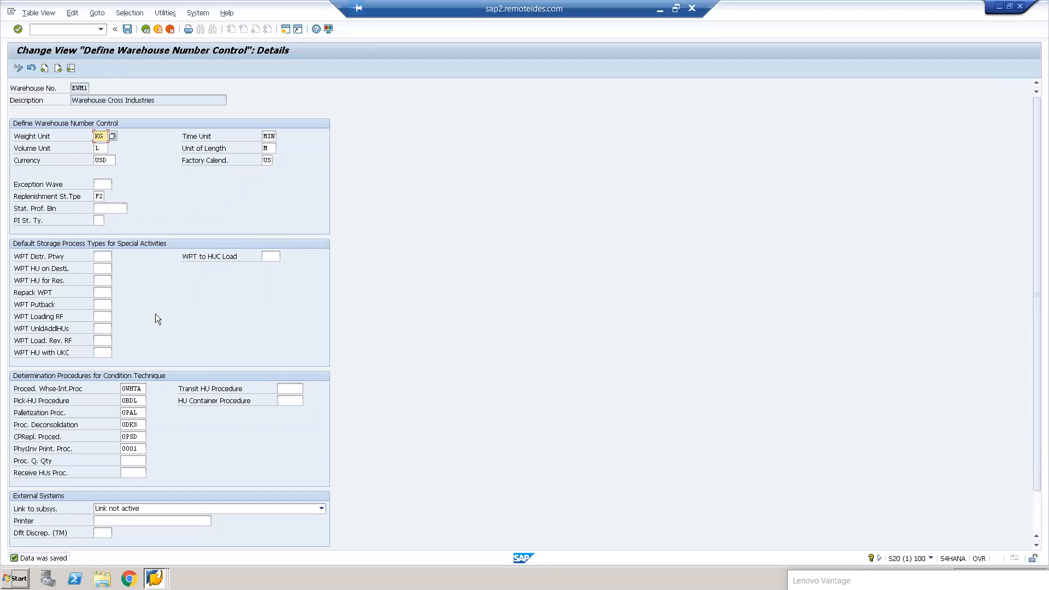
scroll(156, 314, down, 3)
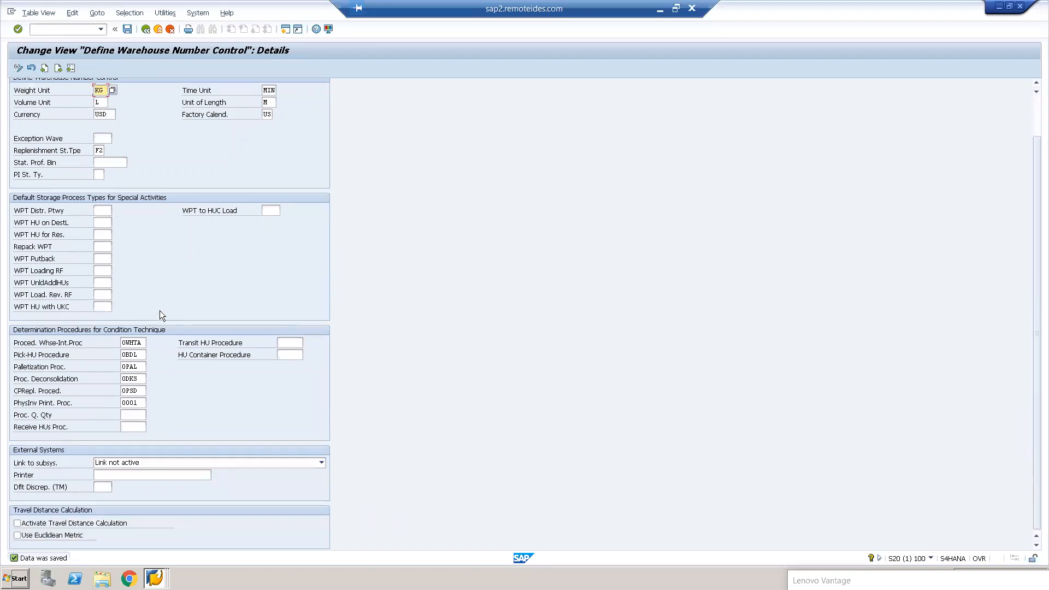
scroll(159, 312, up, 3)
click(145, 29)
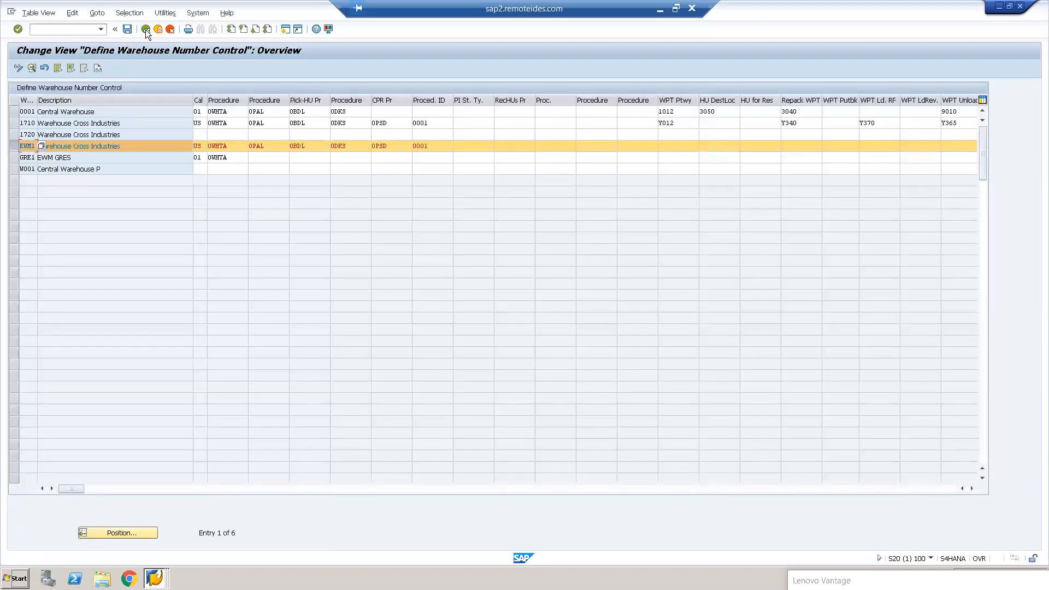
click(145, 30)
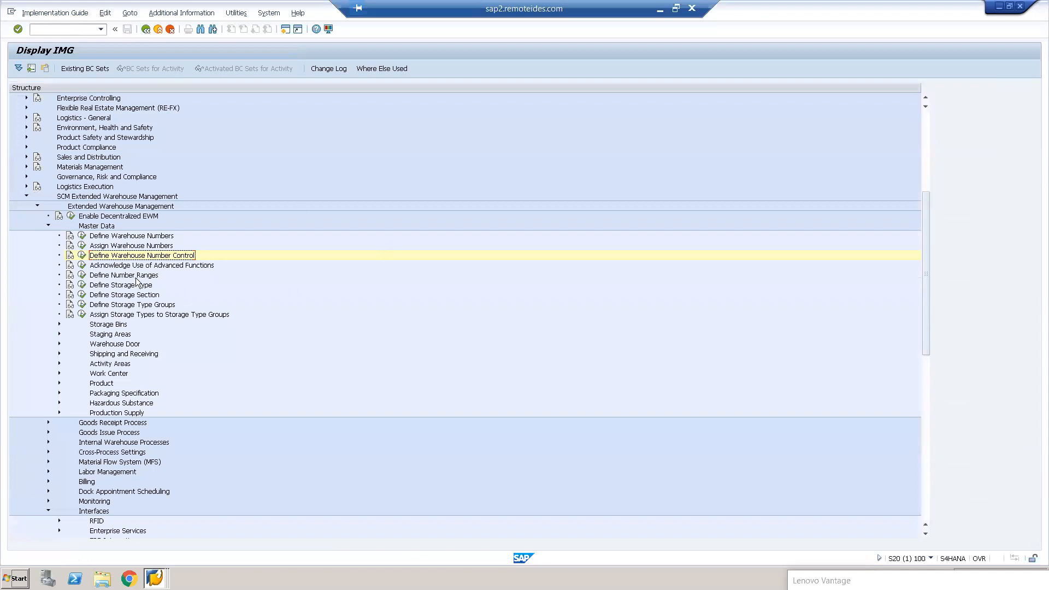
Step: In Define Number Ranges, copy the warehouse task and warehouse document intervals from warehouse 1710 to EWM1
click(82, 275)
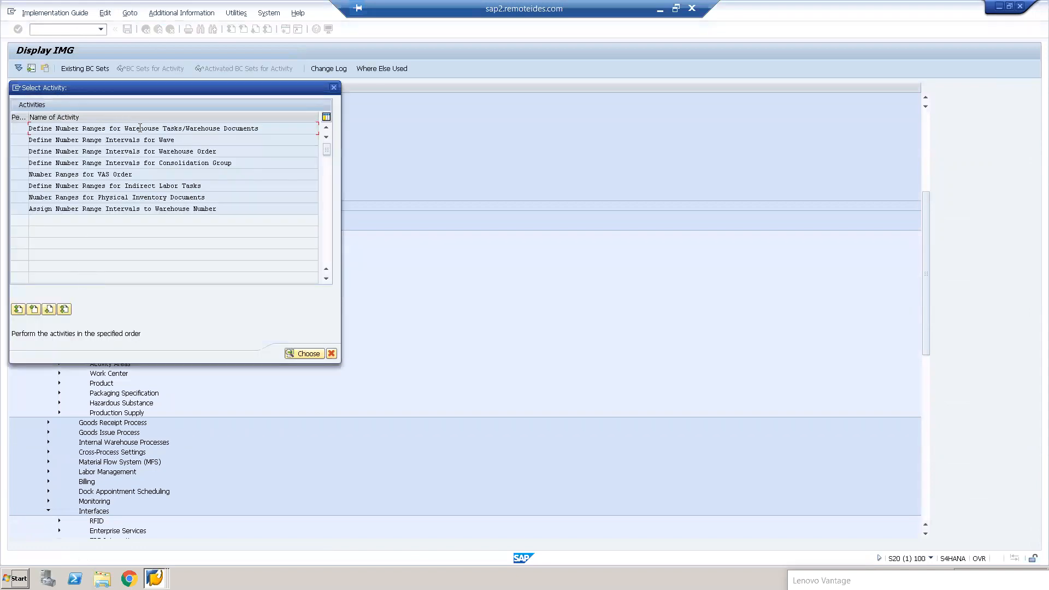
double_click(194, 129)
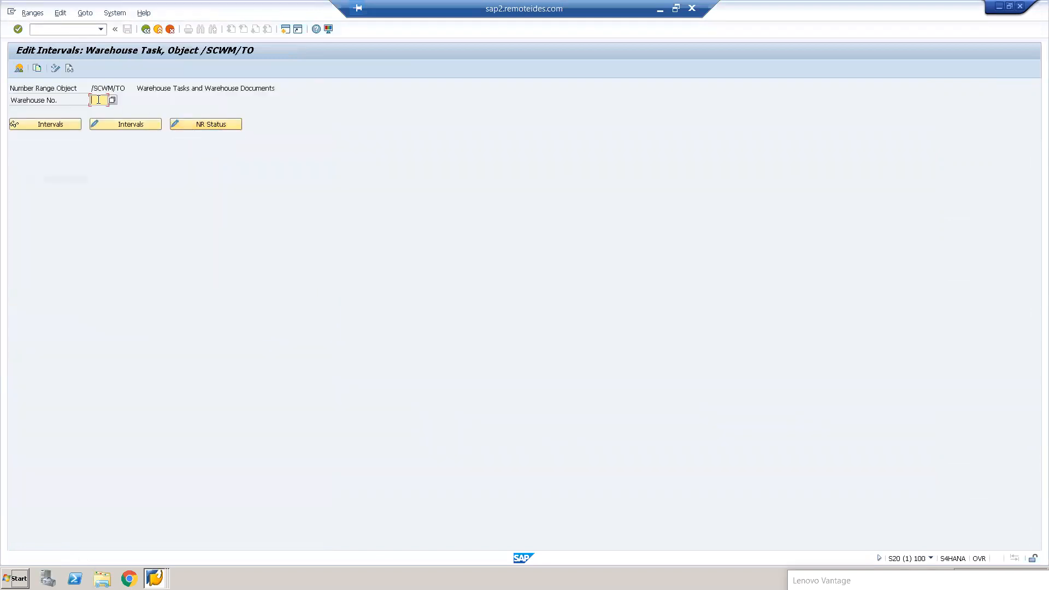
click(40, 69)
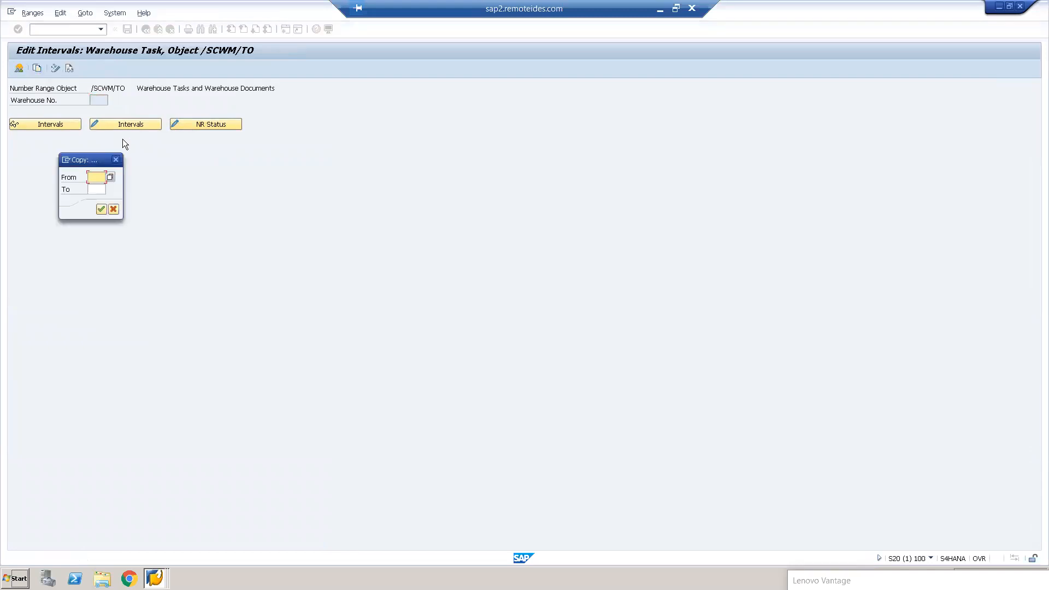
text(1710)
key(Tab)
text(EWM1)
key(Return)
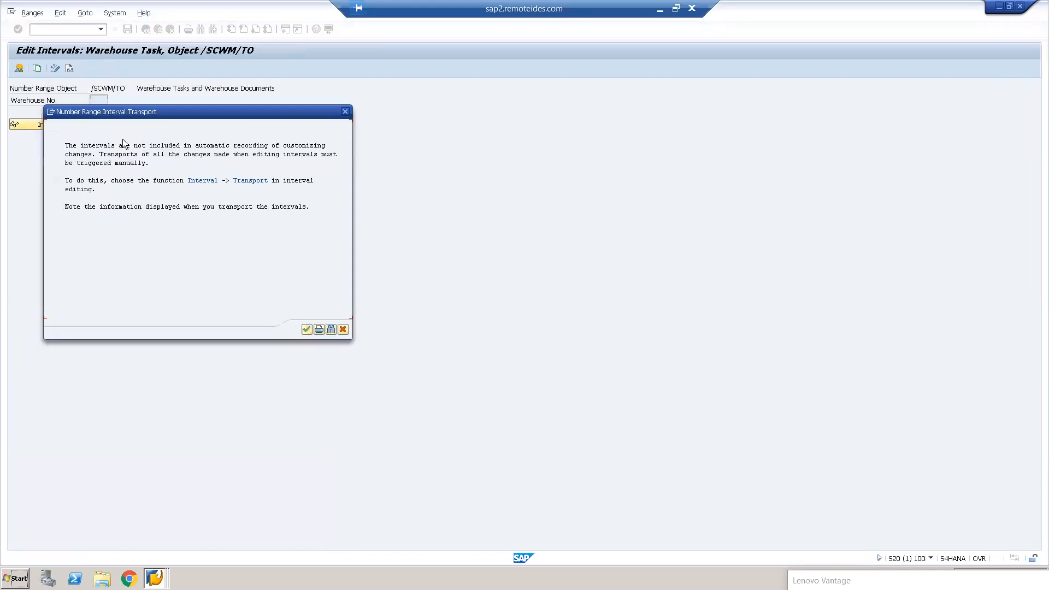
click(305, 330)
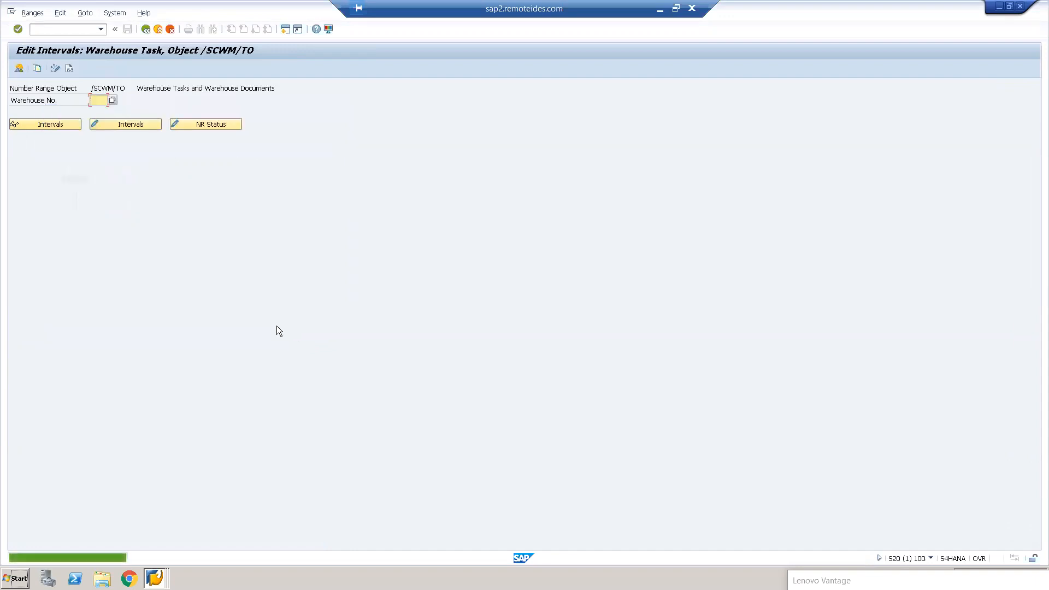
click(146, 30)
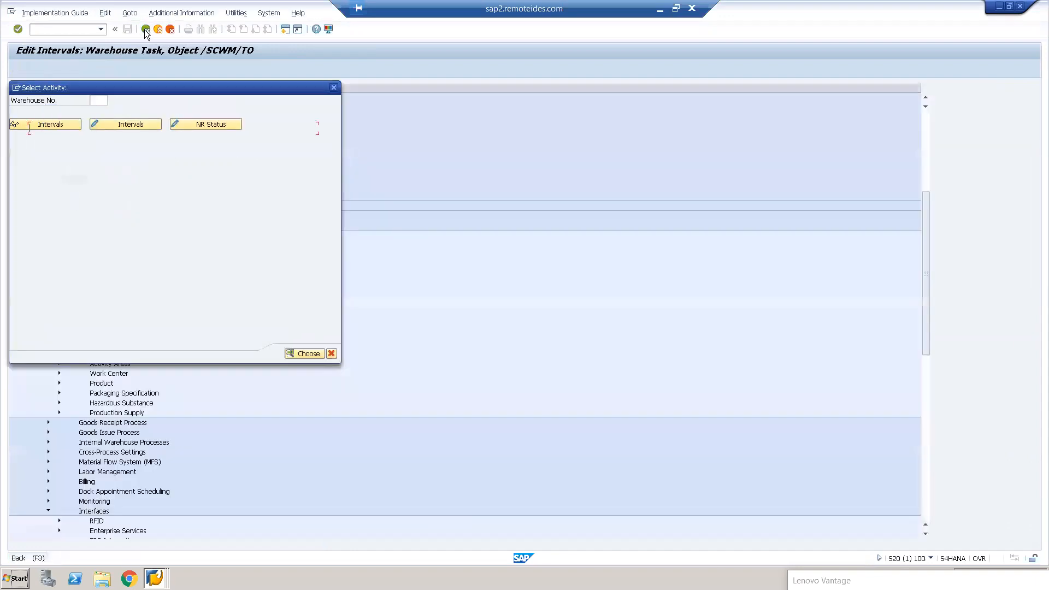
Step: Copy the wave number range intervals from warehouse 1710 to EWM1
double_click(66, 140)
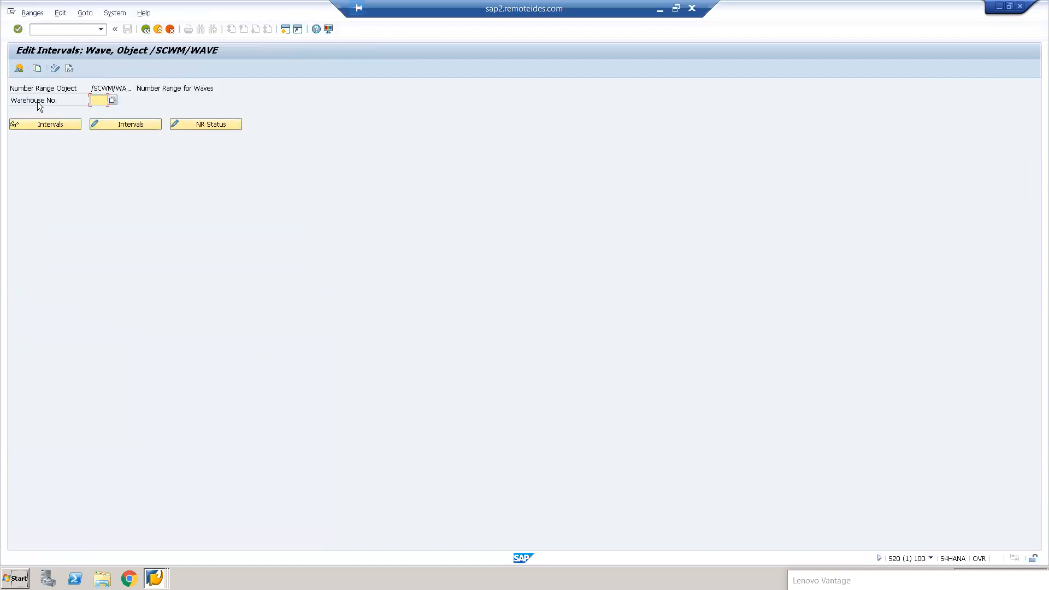
click(38, 69)
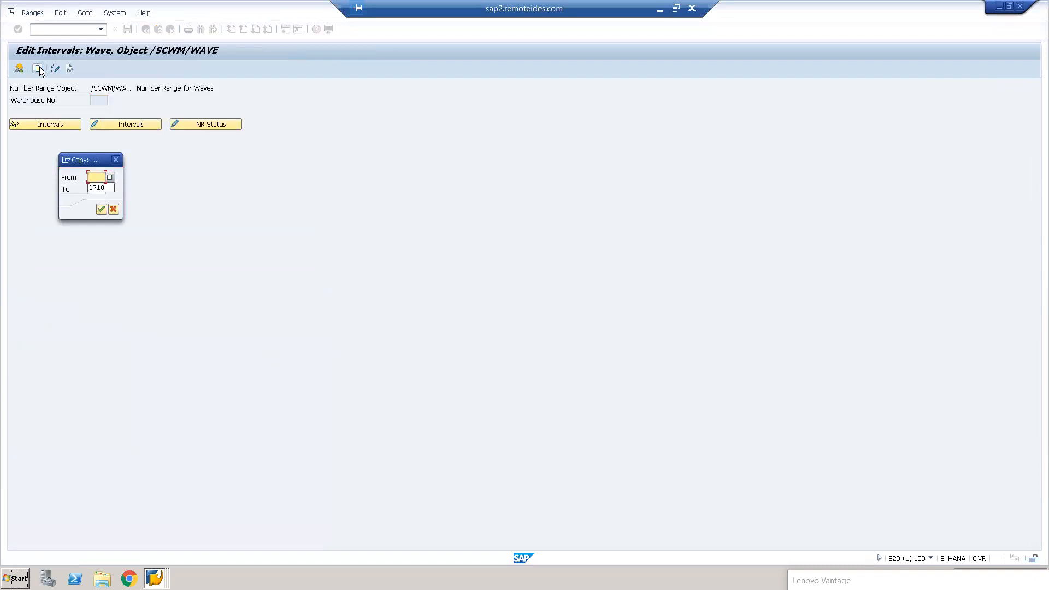
text(1710)
key(Tab)
text(EWM1)
key(Return)
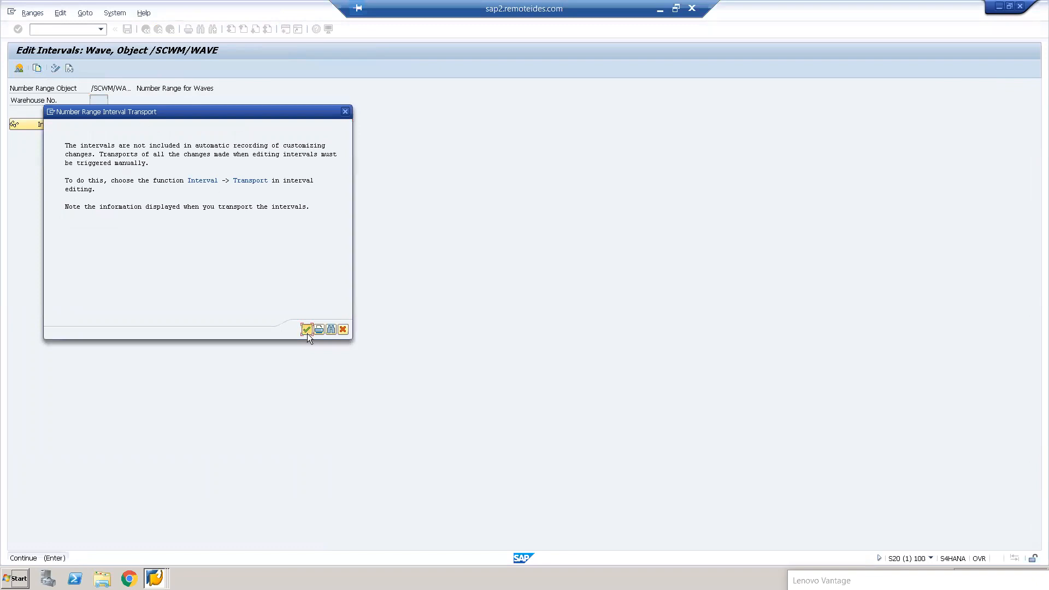
click(307, 333)
click(144, 31)
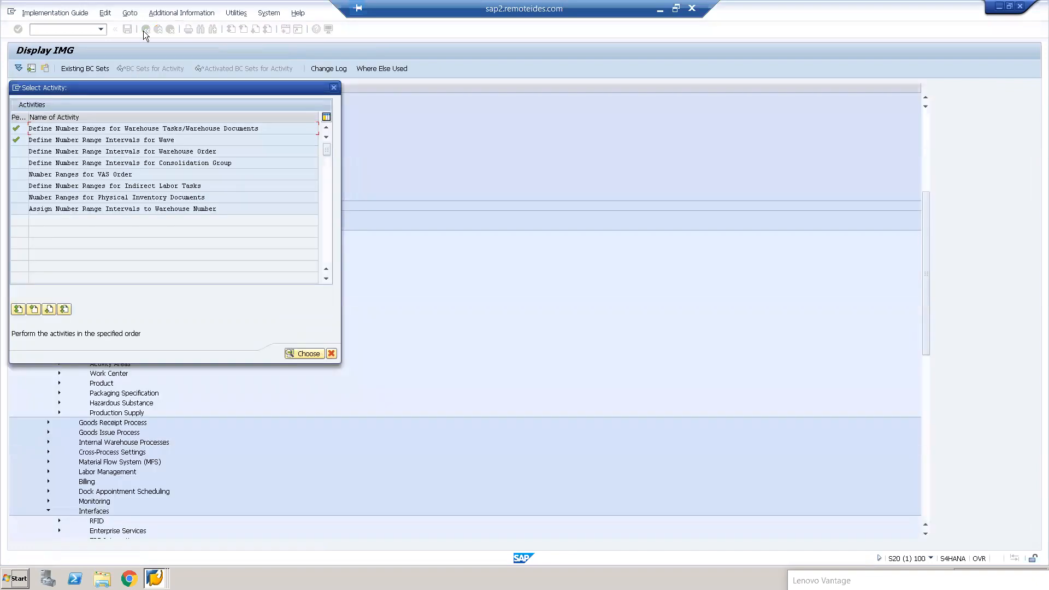
Step: Copy the warehouse order number range intervals from warehouse 1710 to EWM1
double_click(137, 151)
click(39, 67)
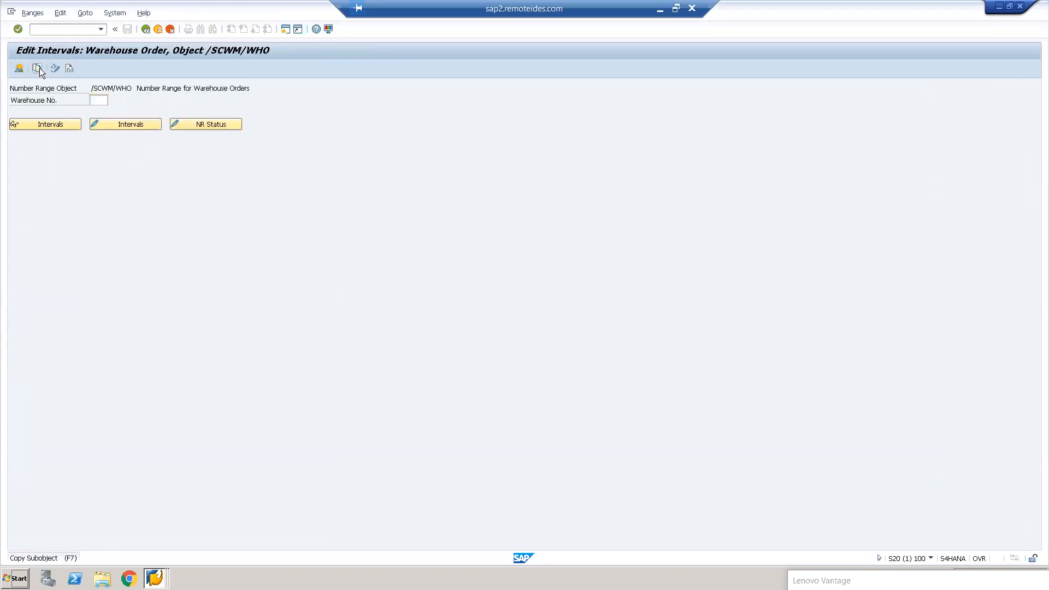
key(Down)
key(Tab)
key(Down)
key(Return)
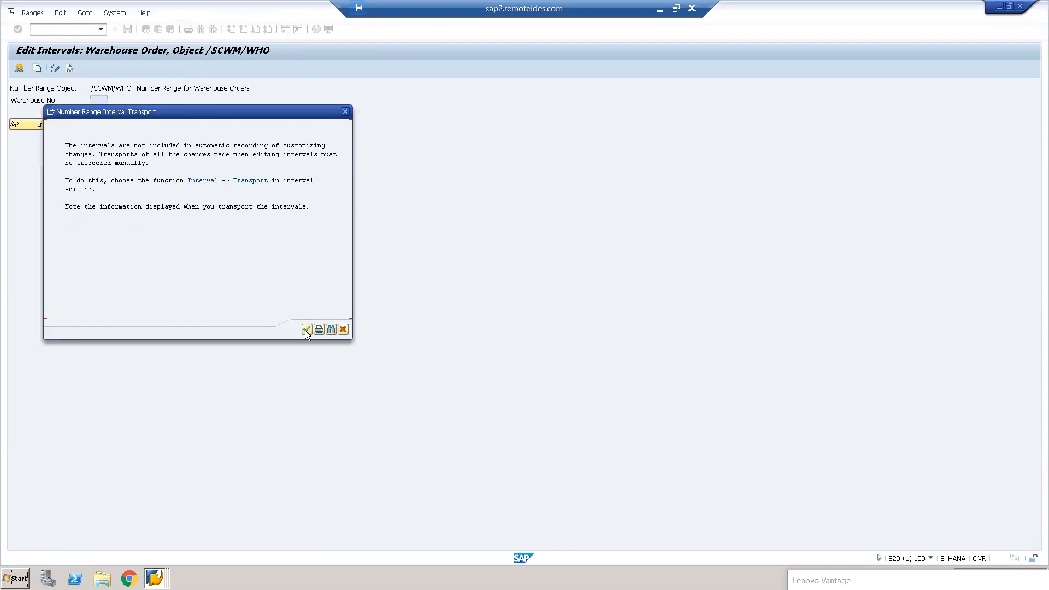
click(306, 330)
click(147, 28)
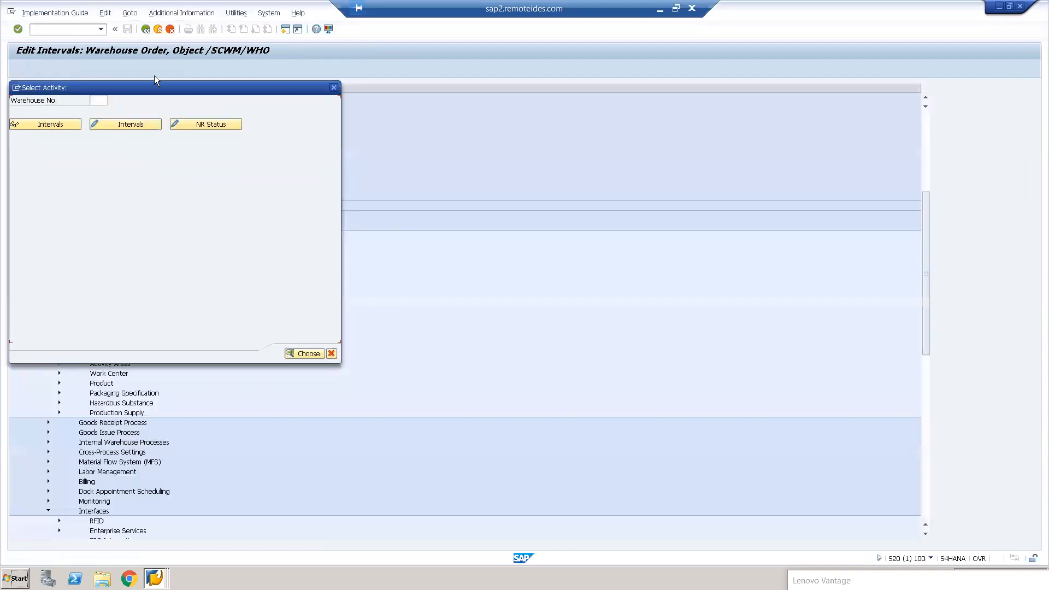
Step: Copy the consolidation group number range intervals from warehouse 1710 to EWM1
double_click(116, 162)
click(36, 68)
key(Tab)
key(Down)
key(Return)
key(Return)
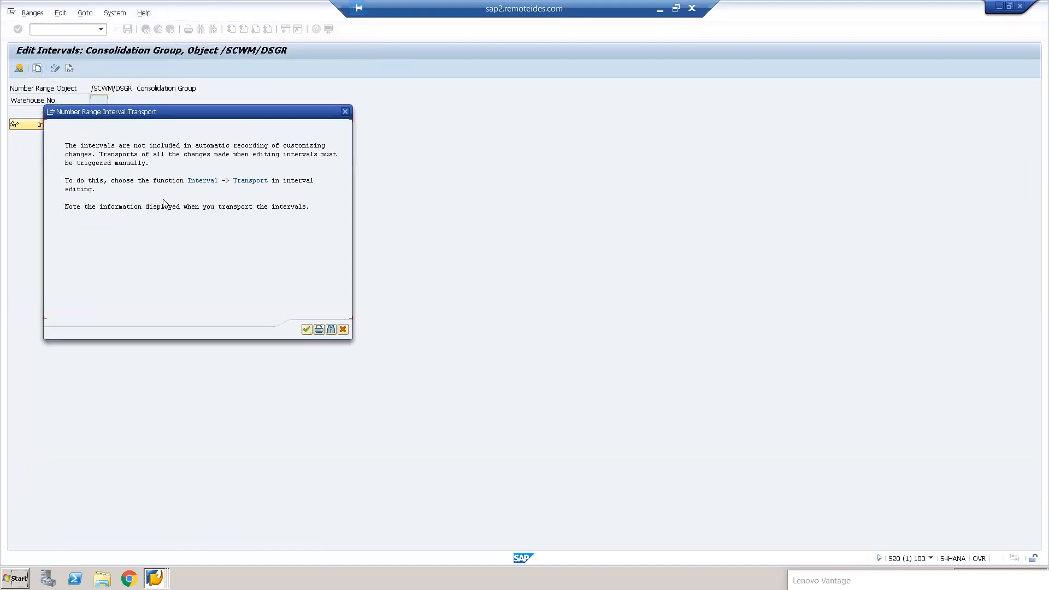
click(306, 329)
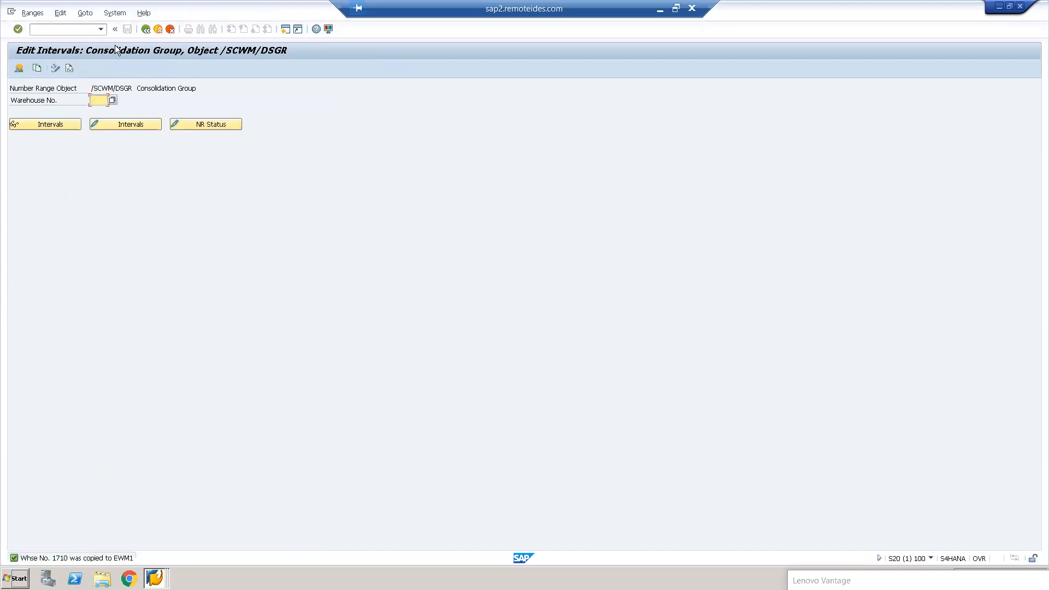
click(149, 28)
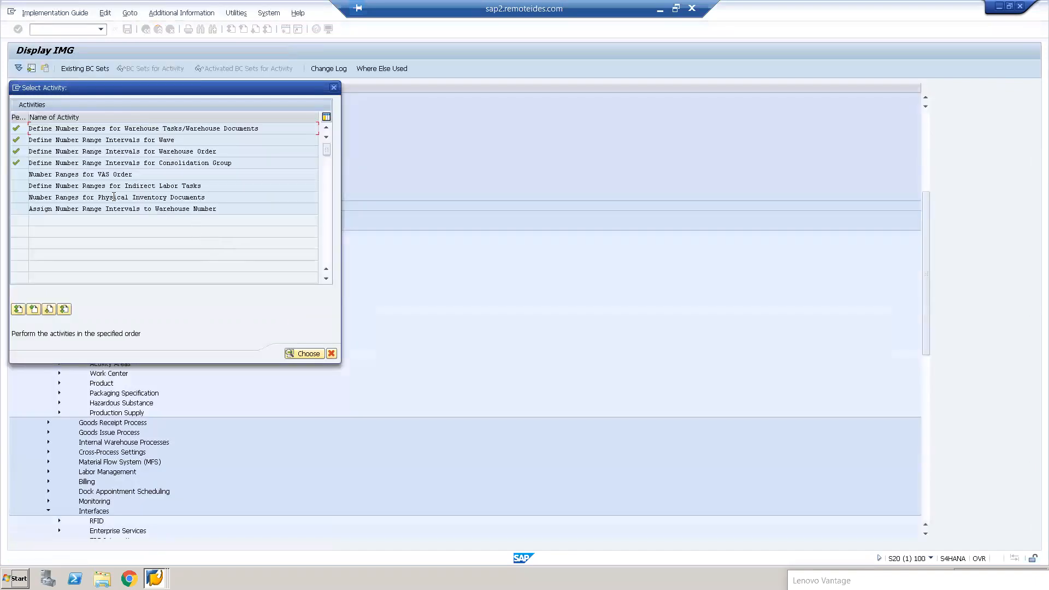
Step: Copy the physical inventory document number range intervals from warehouse 1710 to EWM1
double_click(113, 198)
click(37, 68)
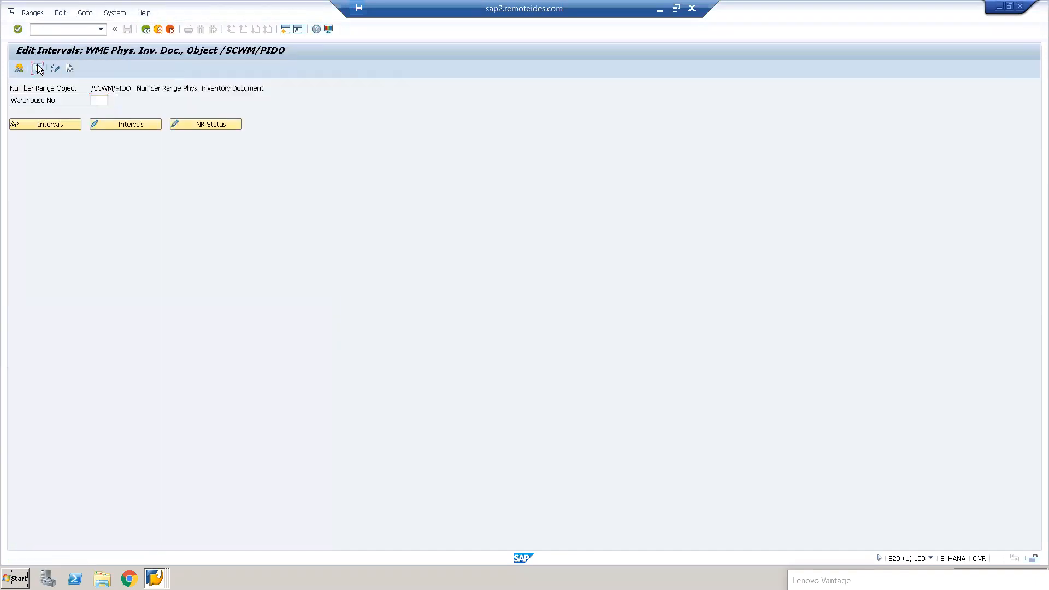
text(1710)
key(Tab)
text(EWM1)
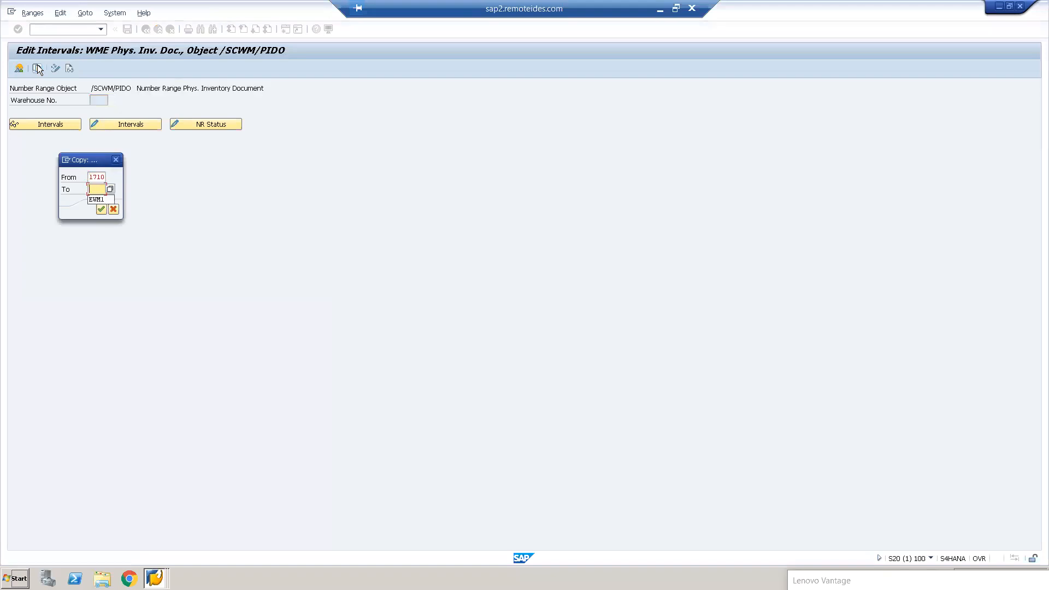
key(Return)
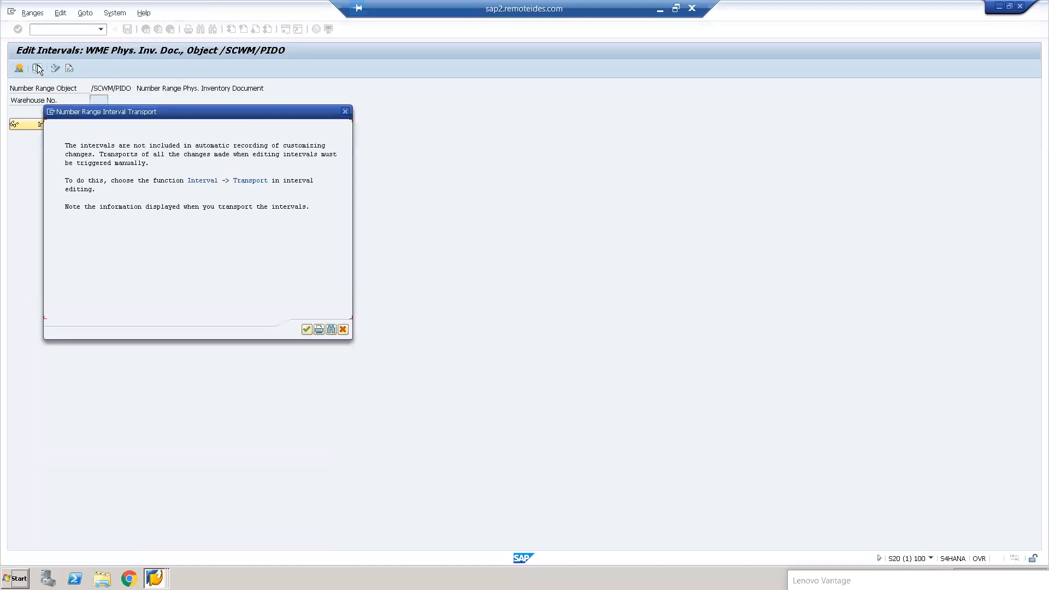
click(305, 330)
click(146, 30)
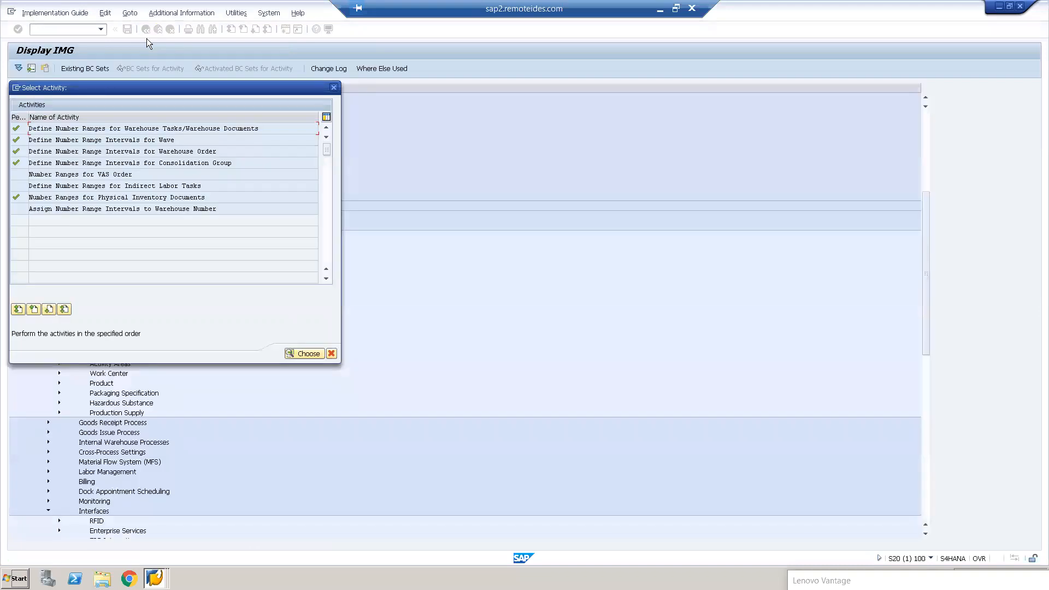
Step: Try to copy the VAS order number range intervals from warehouse 1710 to EWM1
double_click(59, 177)
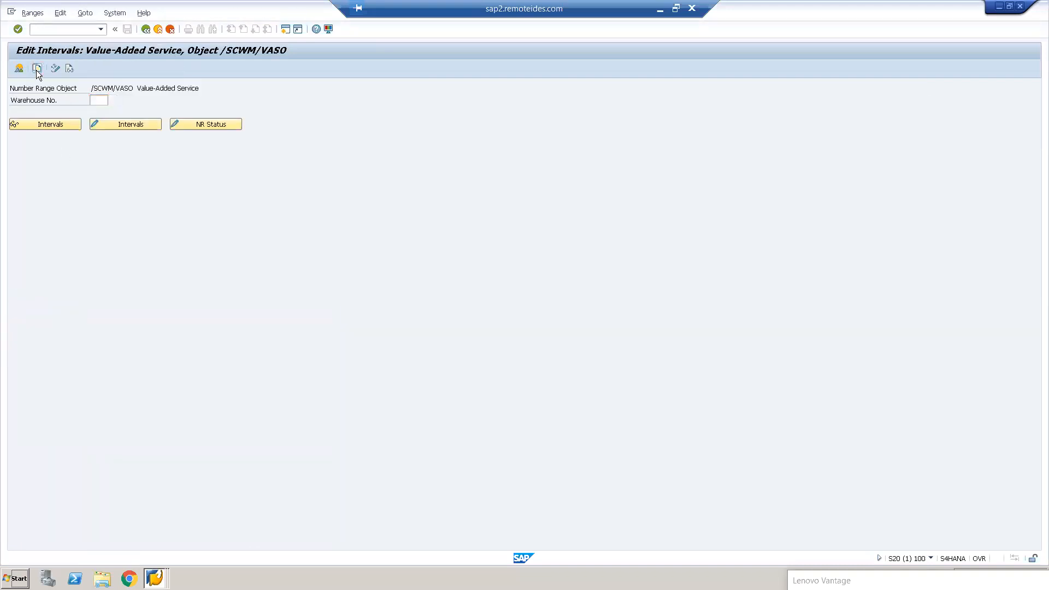
click(38, 68)
text(1710)
key(Tab)
text(EWM1)
key(Return)
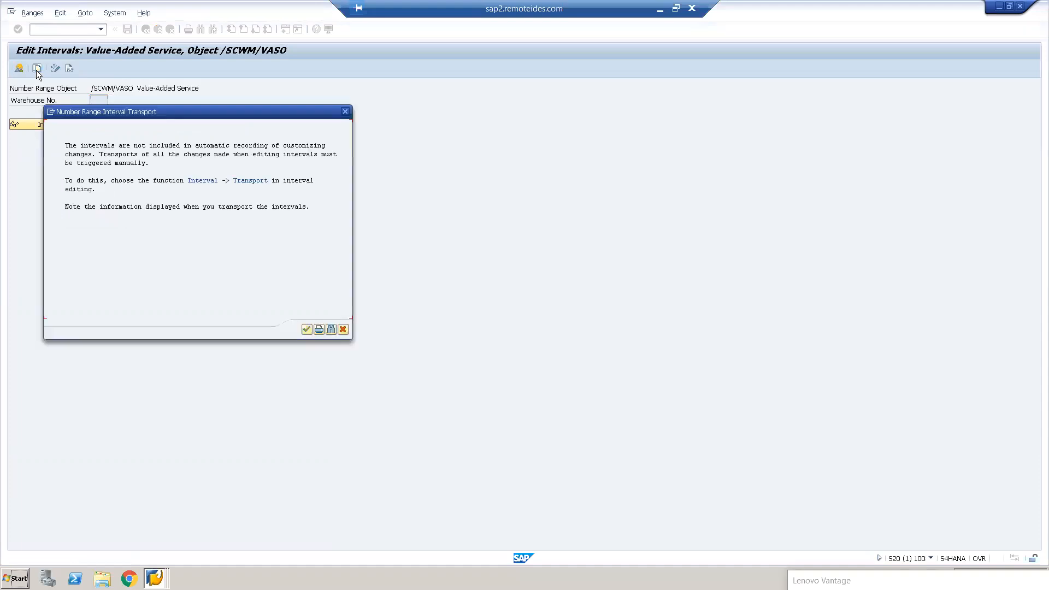
click(310, 329)
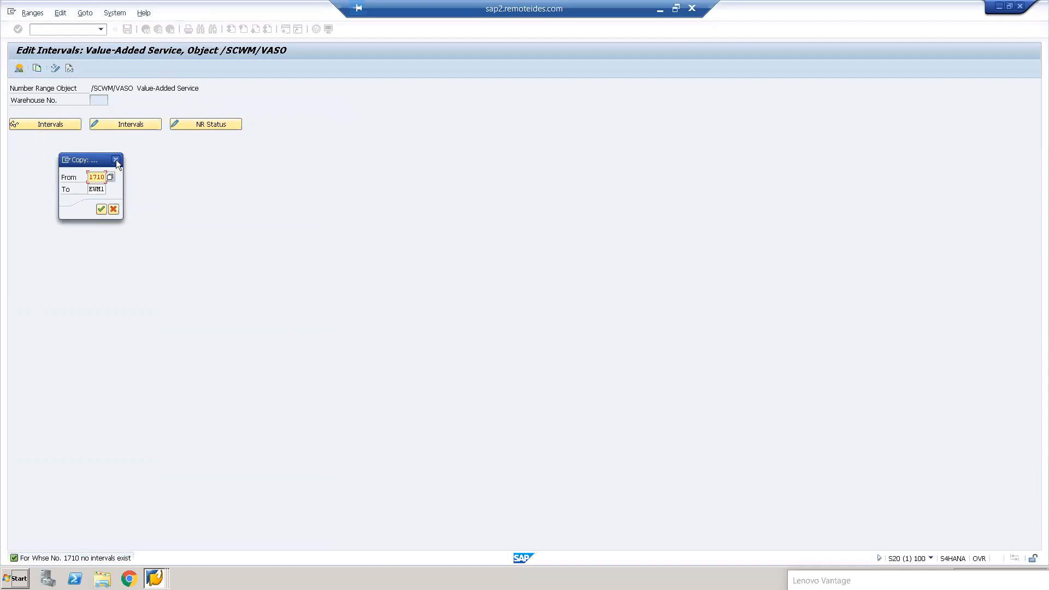
click(116, 159)
click(146, 29)
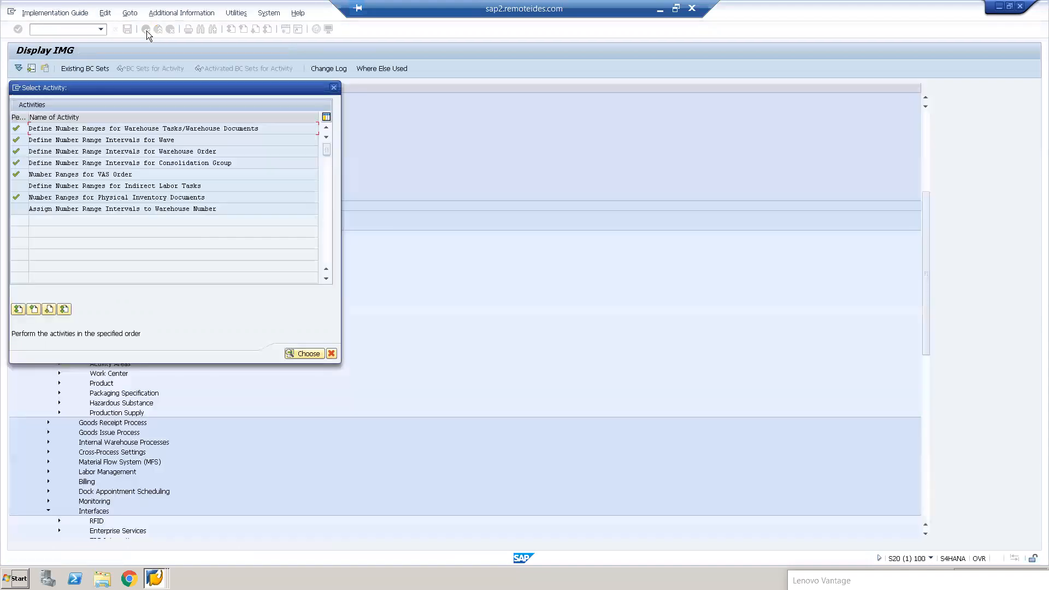
Step: Assign EWM1's number range intervals: 01 and 02 in the first two range fields, and 01 for wave, warehouse order and physical inventory document
double_click(186, 208)
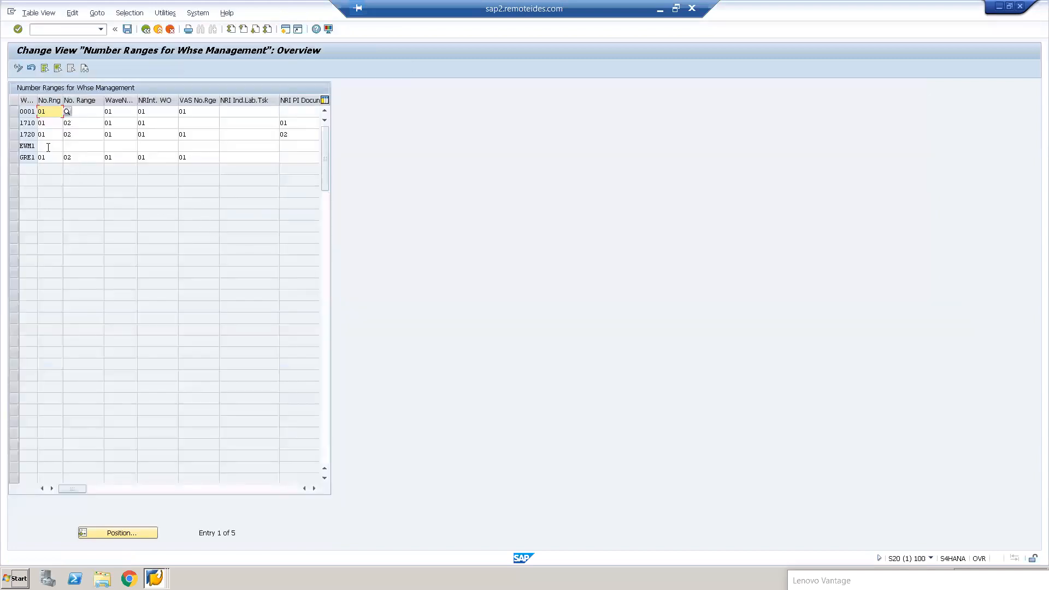
click(48, 146)
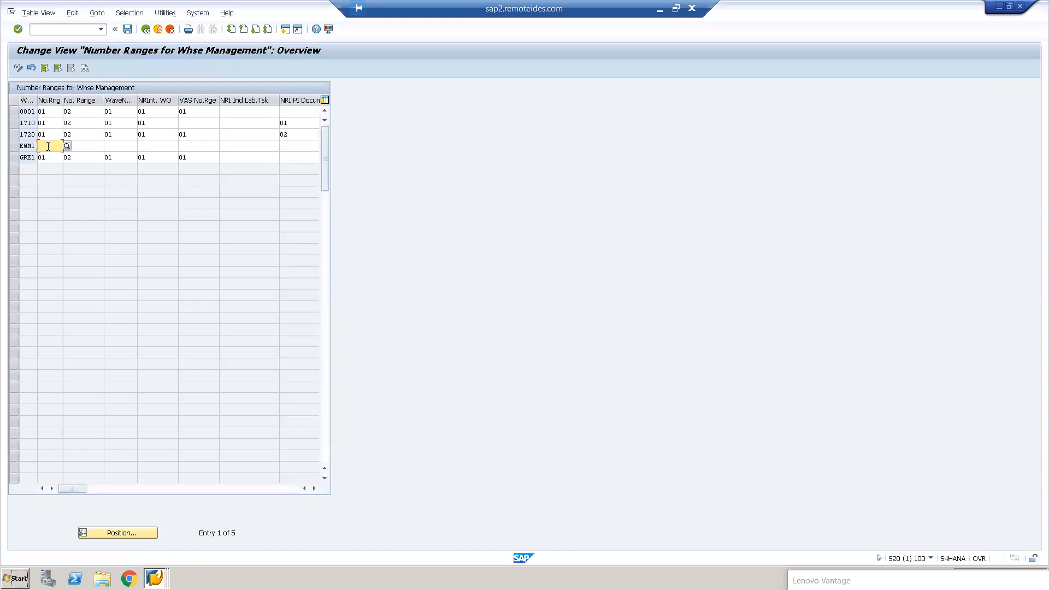
text(01)
key(Tab)
text(02)
key(Tab)
text(01)
key(Tab)
text(01)
key(Tab)
key(Tab)
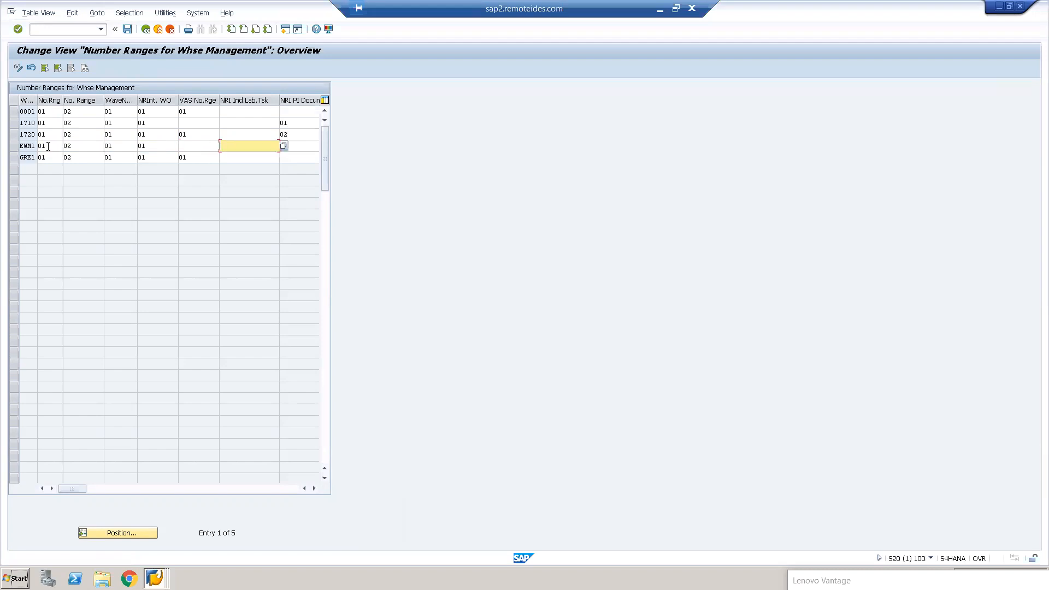
key(Tab)
text(01)
key(Tab)
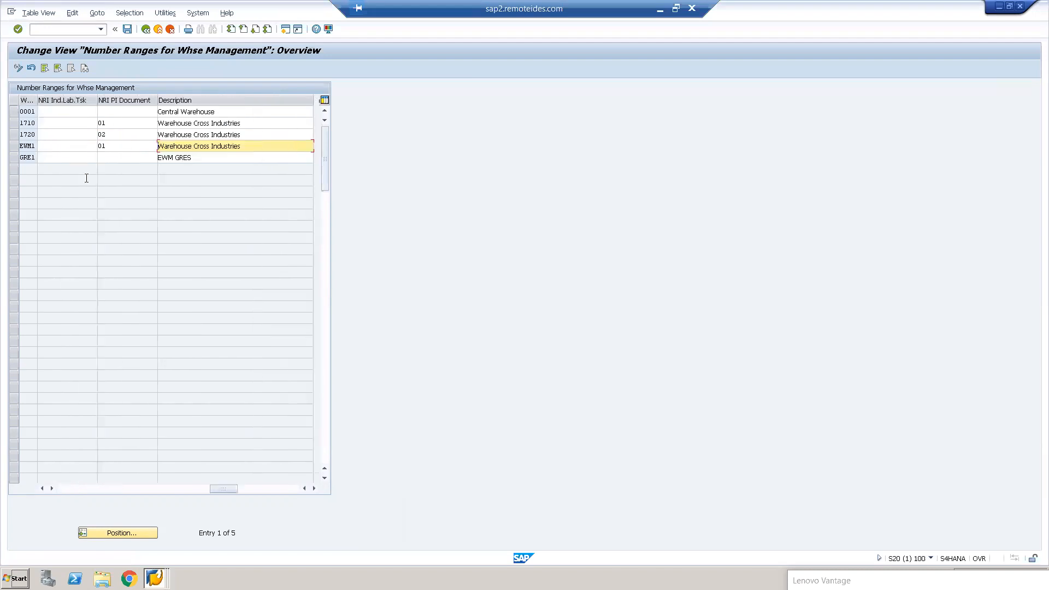
Step: Save EWM1's number range assignment to the customizing request "EWM1 new warehouse" and leave the number range activities
drag(211, 490, 66, 484)
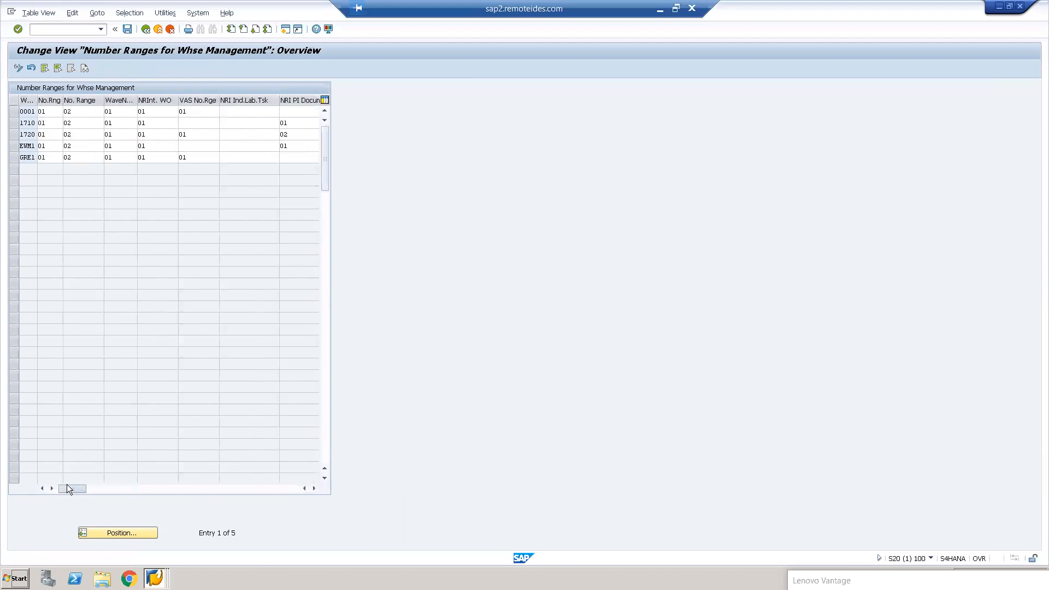
click(194, 147)
click(129, 30)
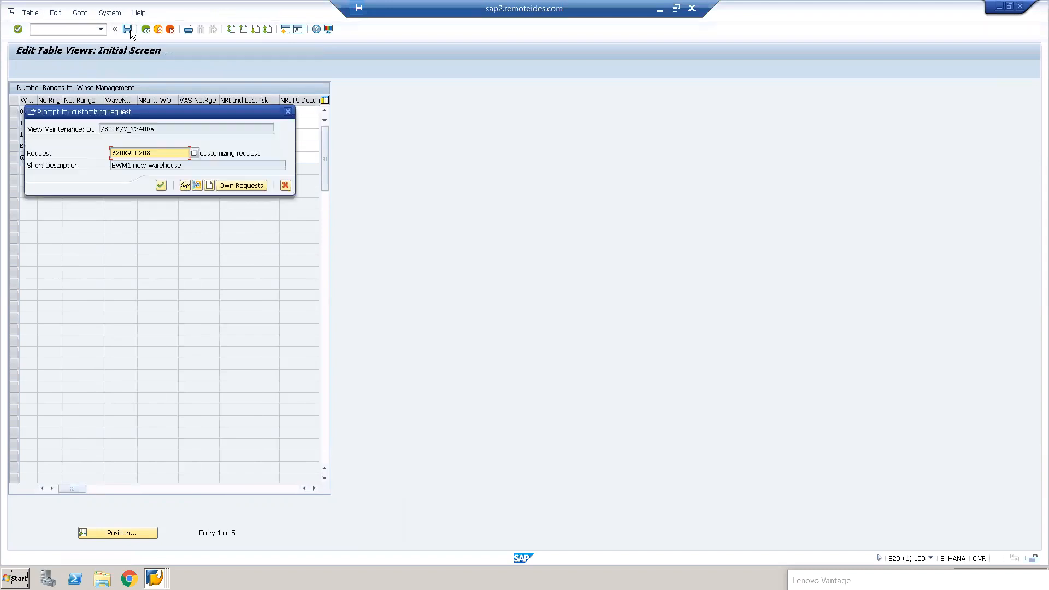
click(160, 185)
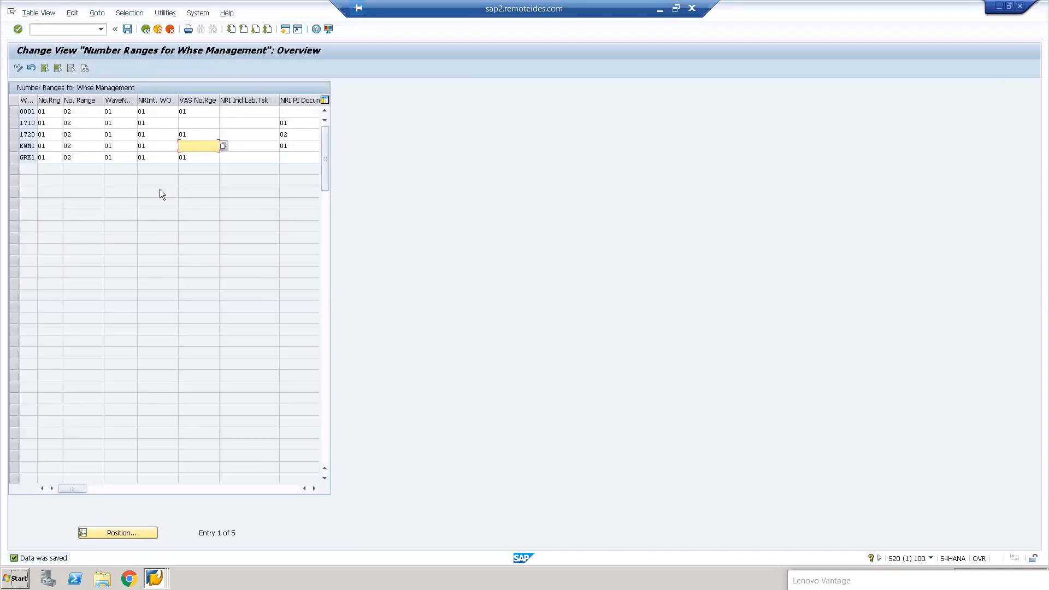
click(145, 31)
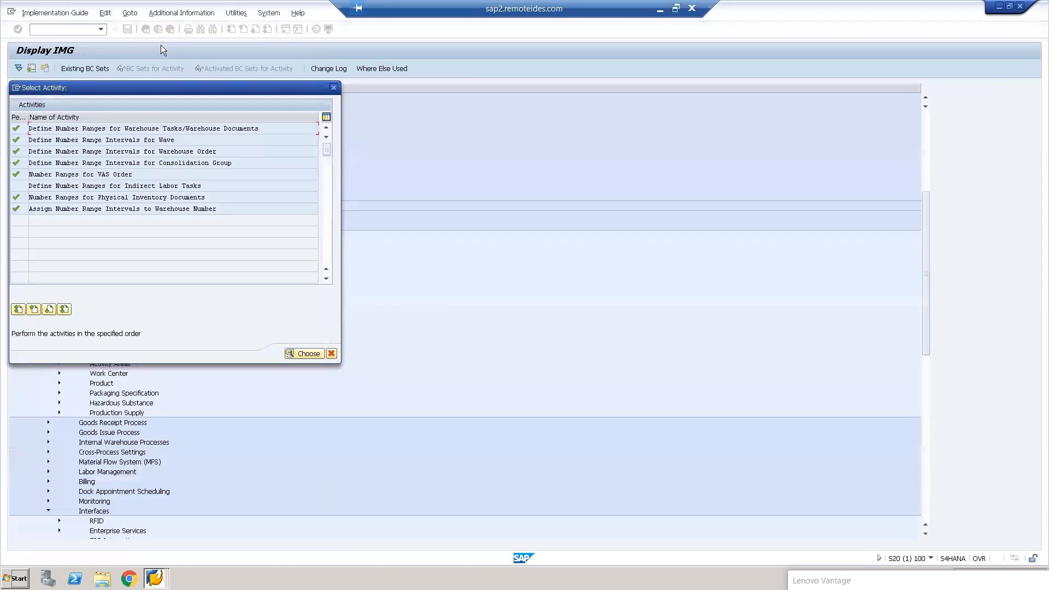
click(332, 87)
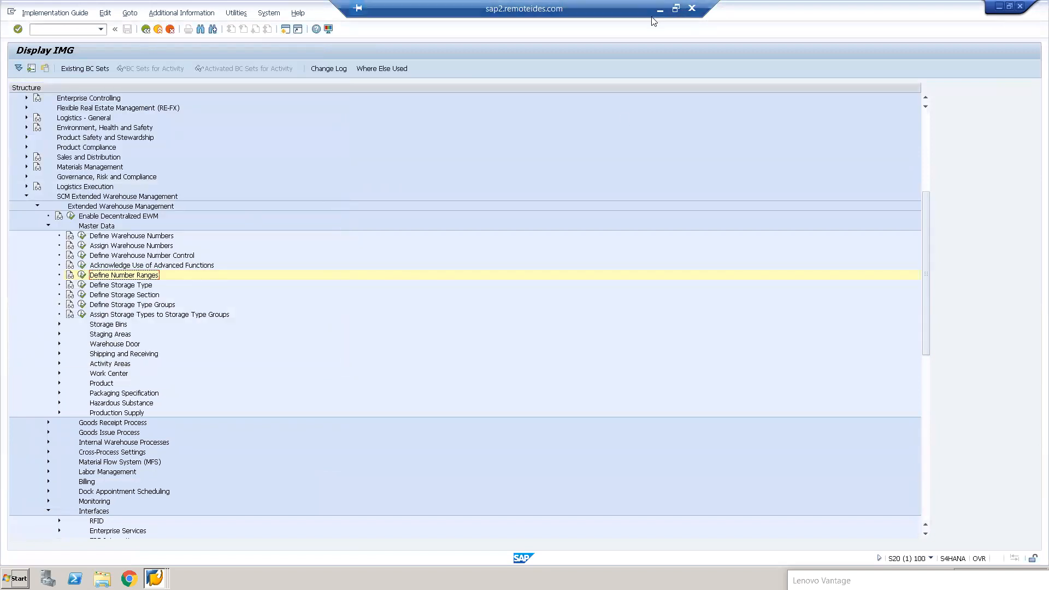
Step: Open the storage type definitions and look up the entries of warehouse 1710
click(81, 286)
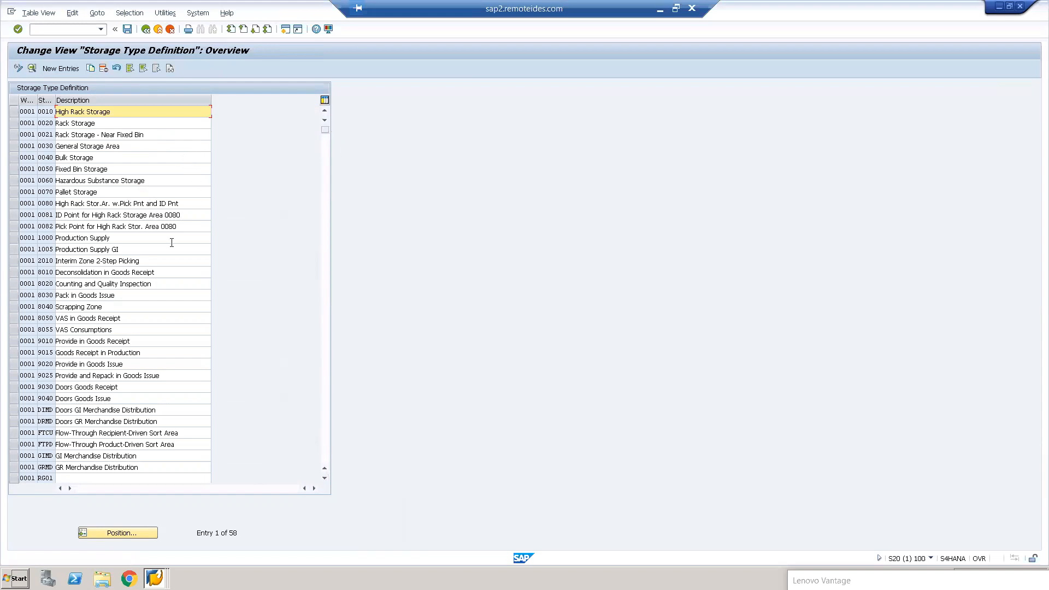
scroll(169, 244, down, 1)
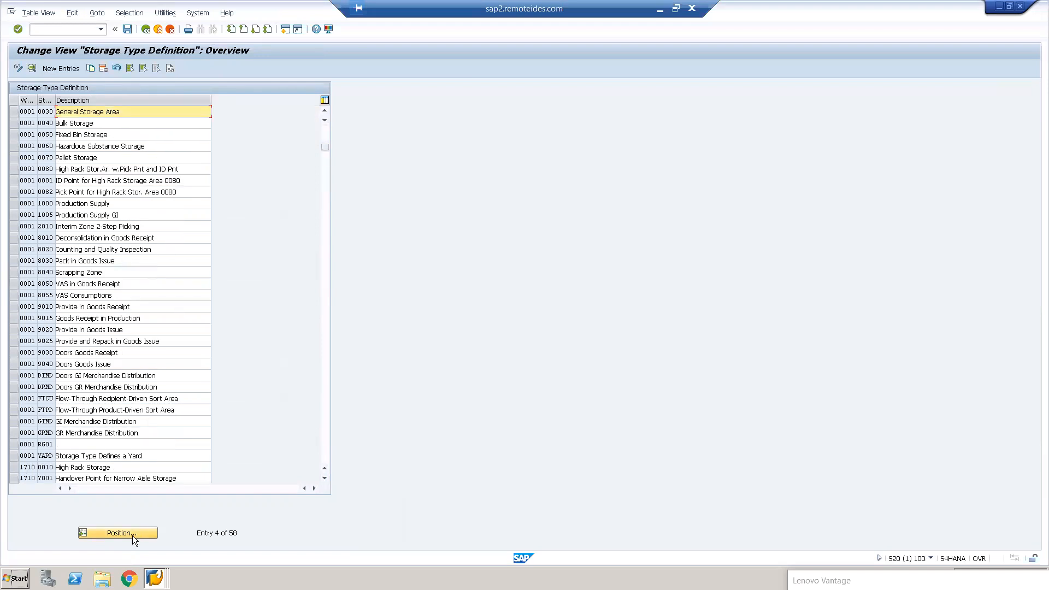
click(132, 534)
text(1710)
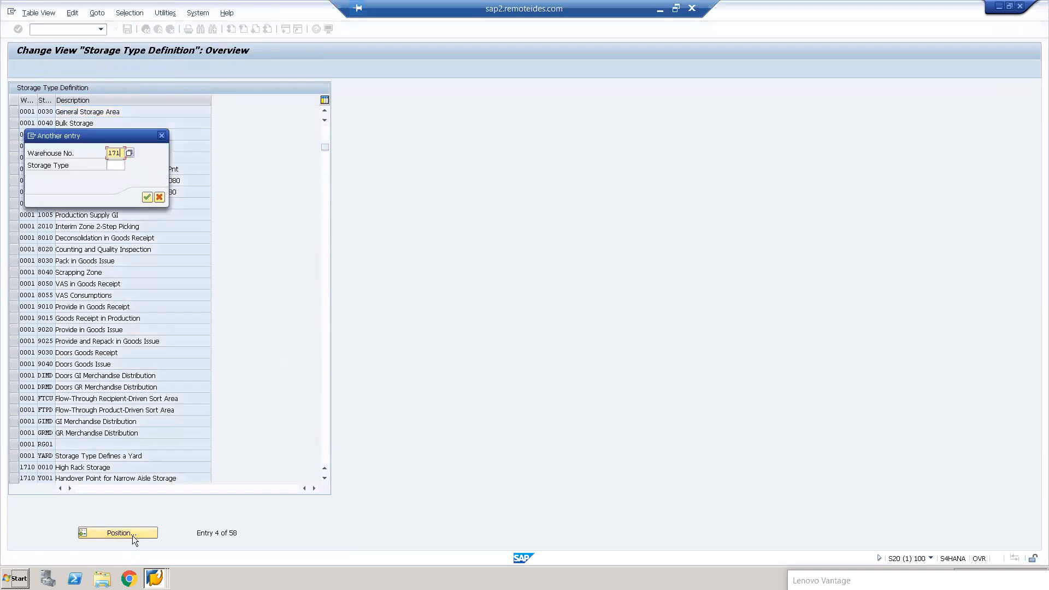
key(Return)
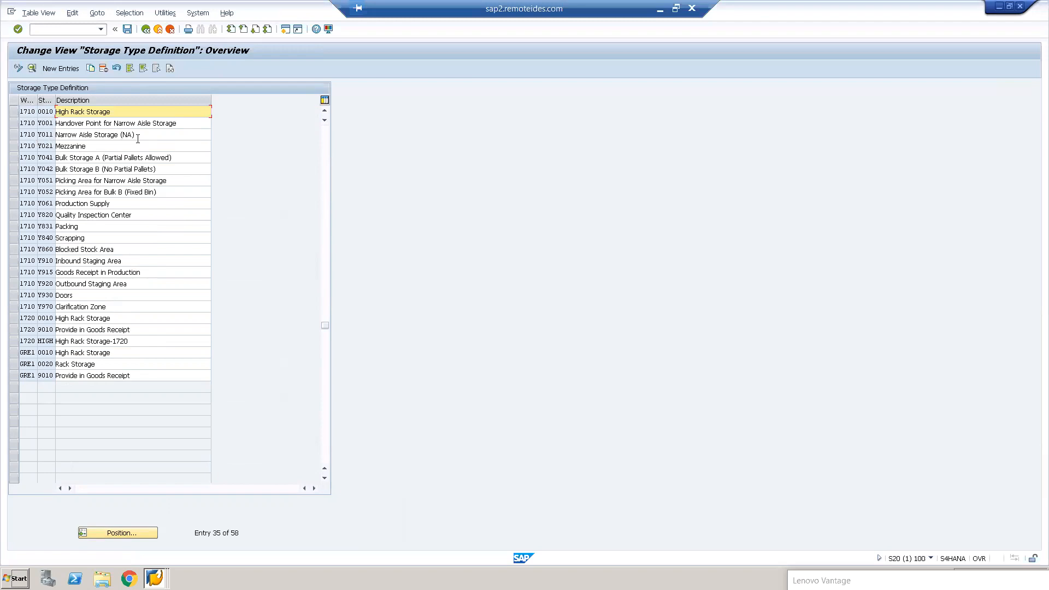
Step: Select warehouse 0001's storage types 0010, 0020, 2010, 8010, 8030, 9010, 9020, 9030 and 9040 as copy templates
drag(324, 325, 344, 104)
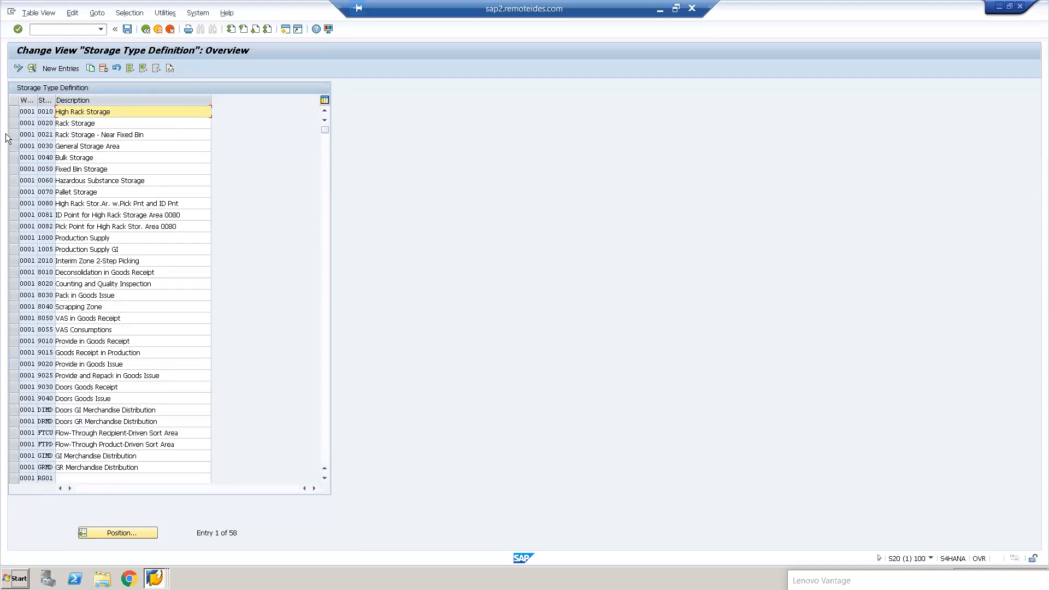
click(14, 111)
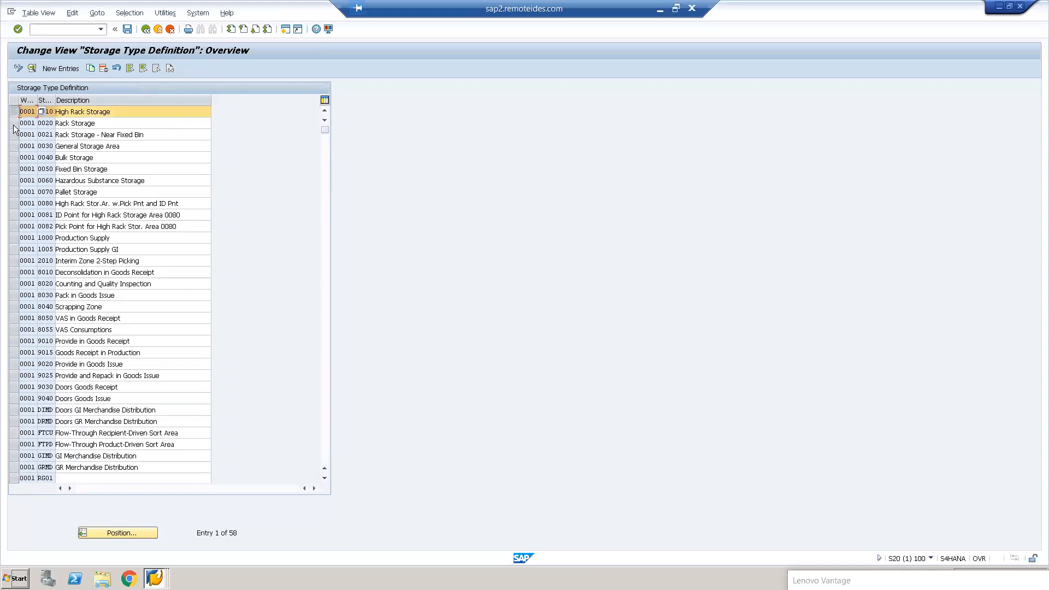
click(14, 123)
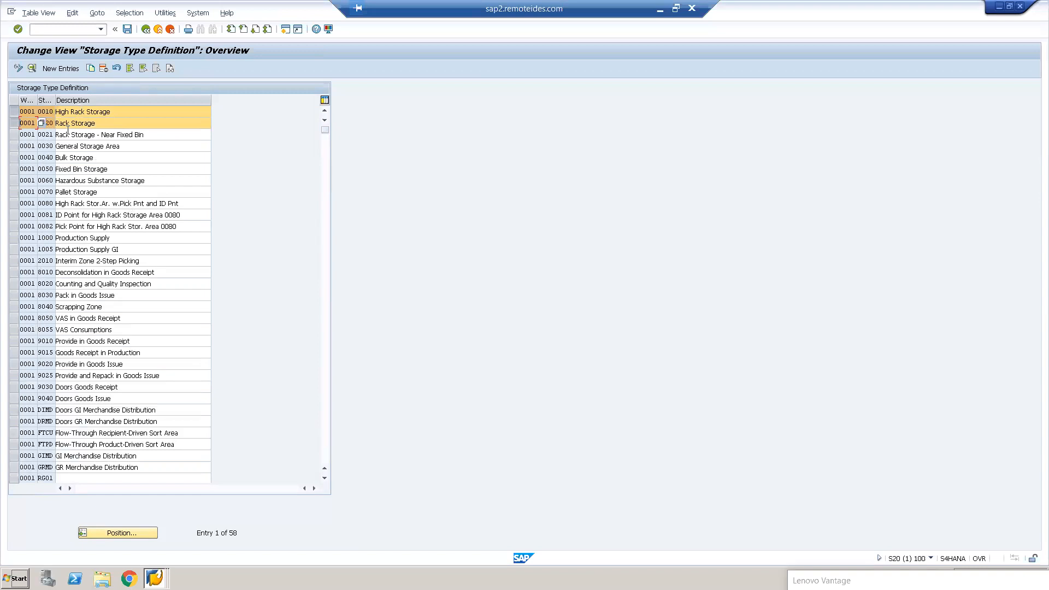
click(47, 123)
click(14, 261)
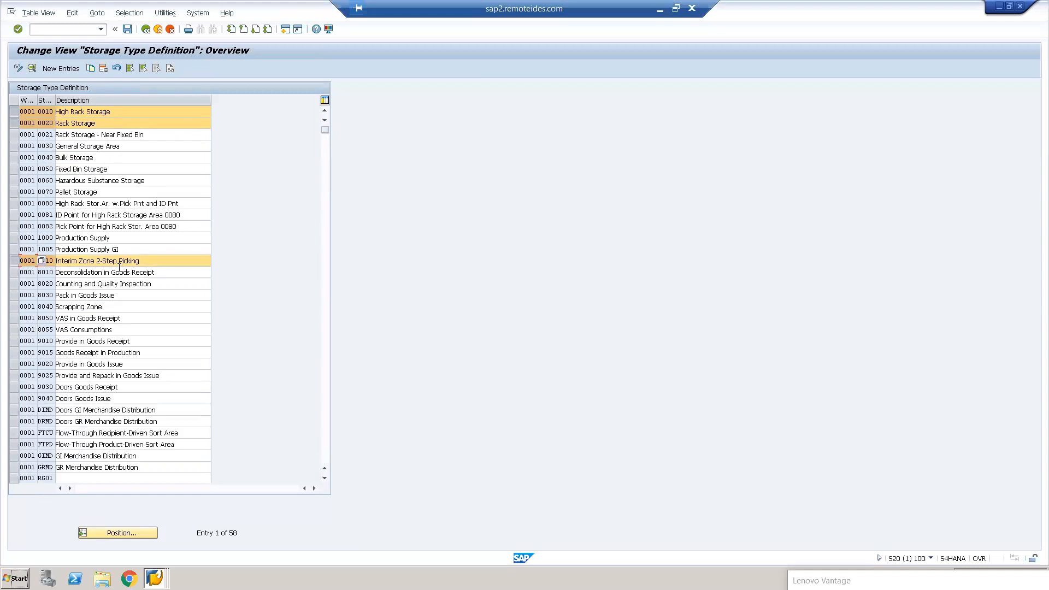
click(15, 272)
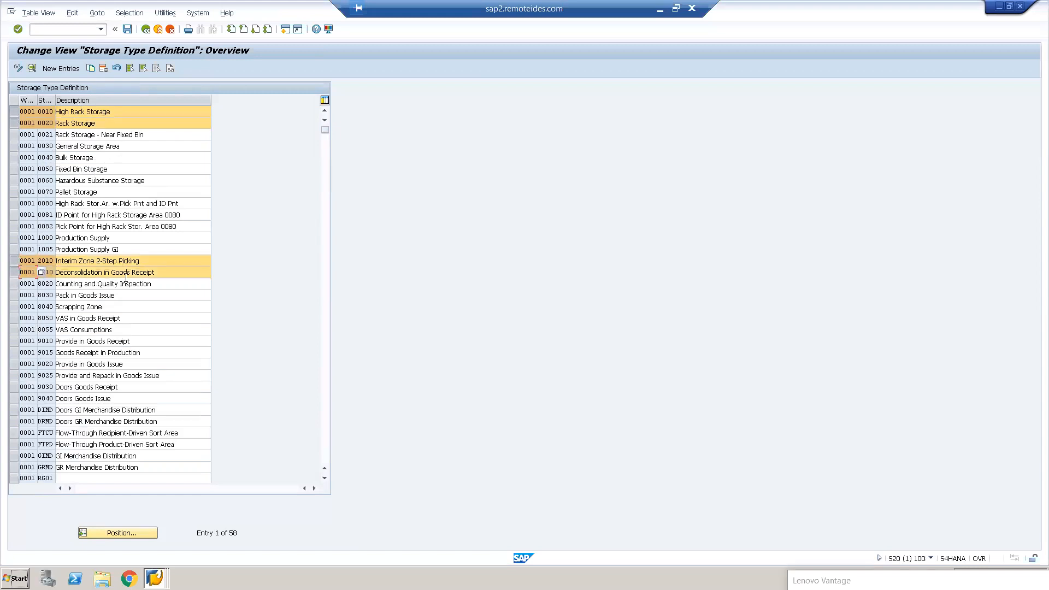
click(14, 295)
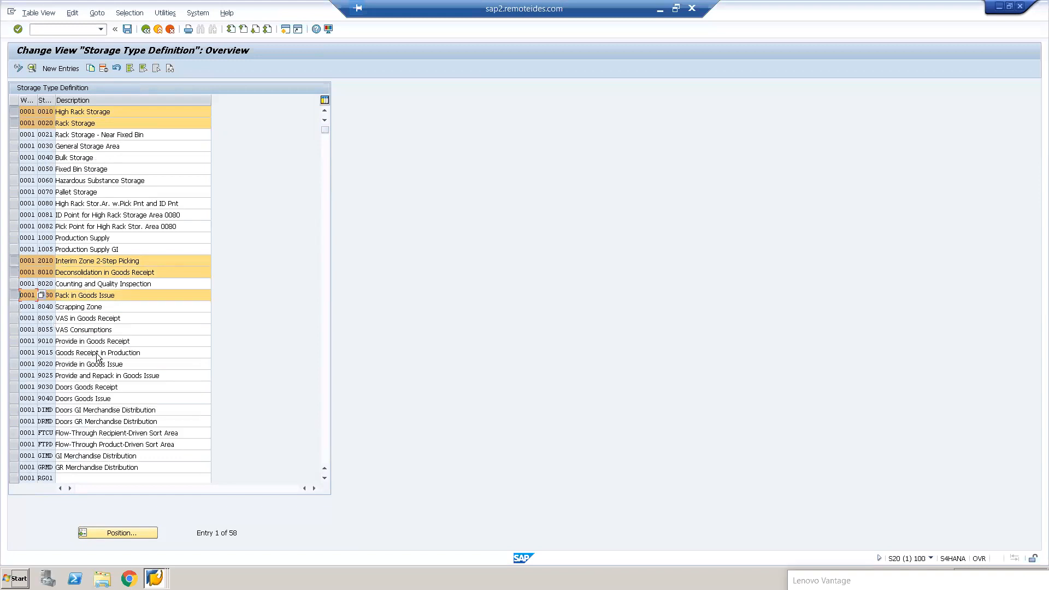
click(14, 341)
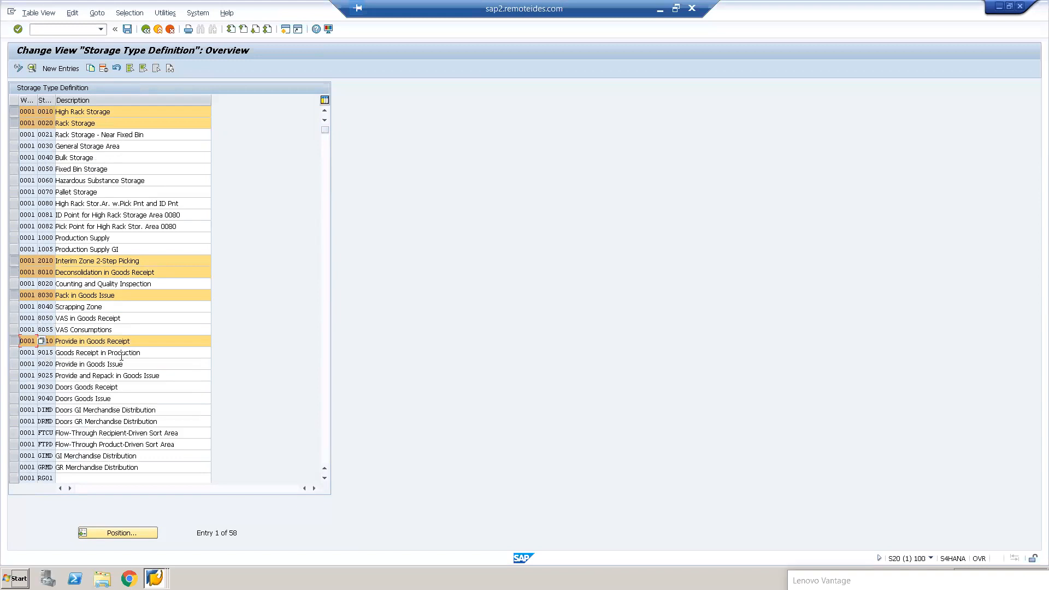
click(15, 364)
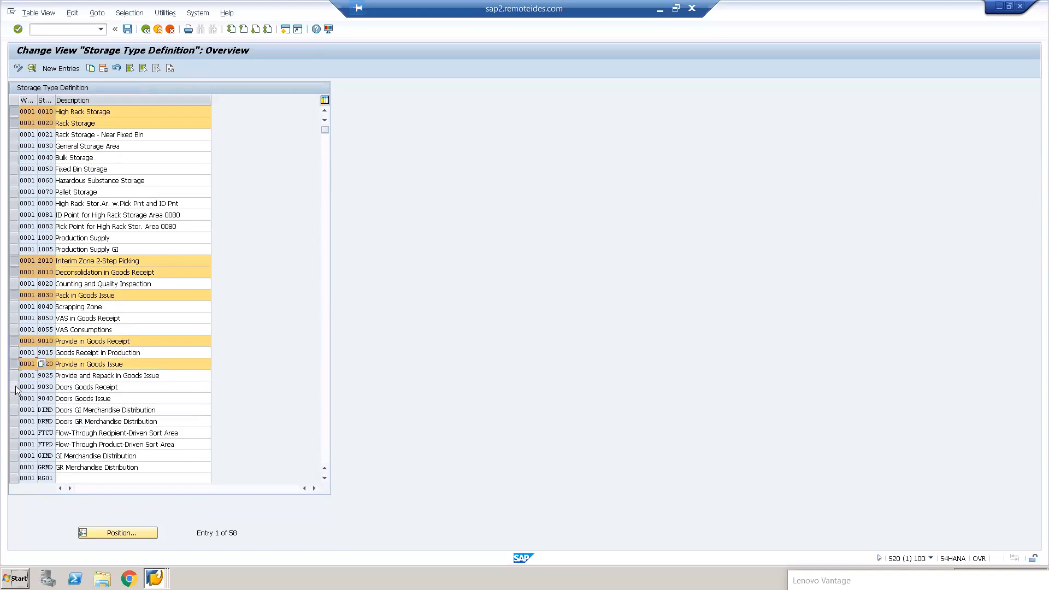
click(15, 387)
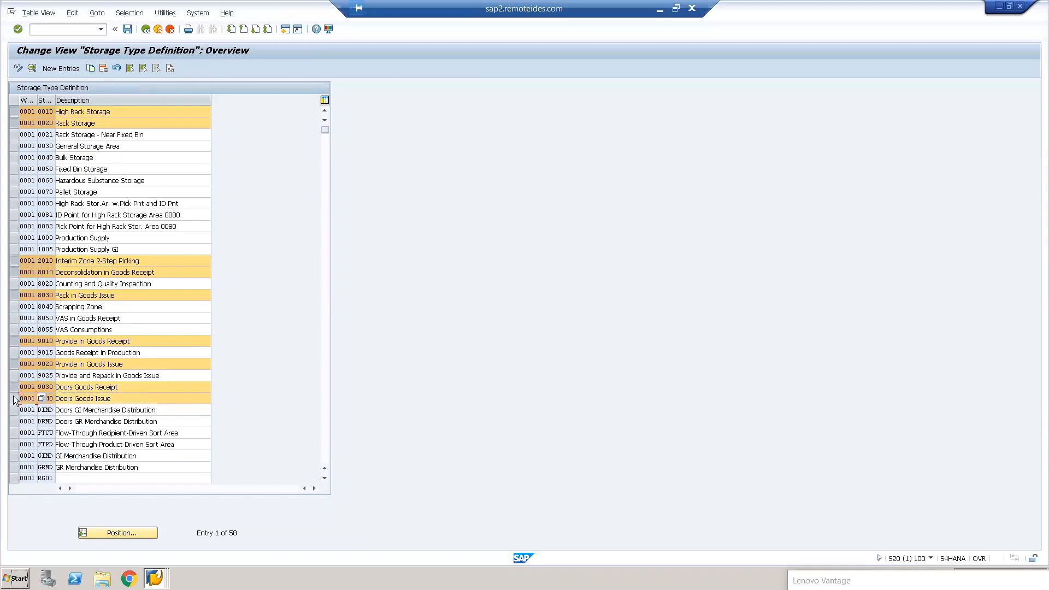
click(91, 68)
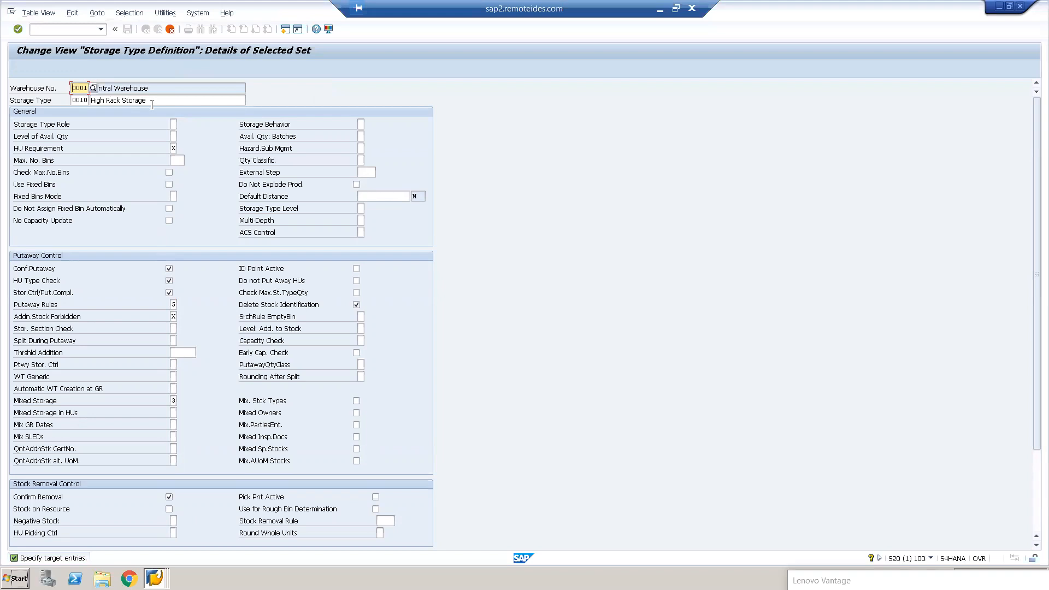
text(EWM9)
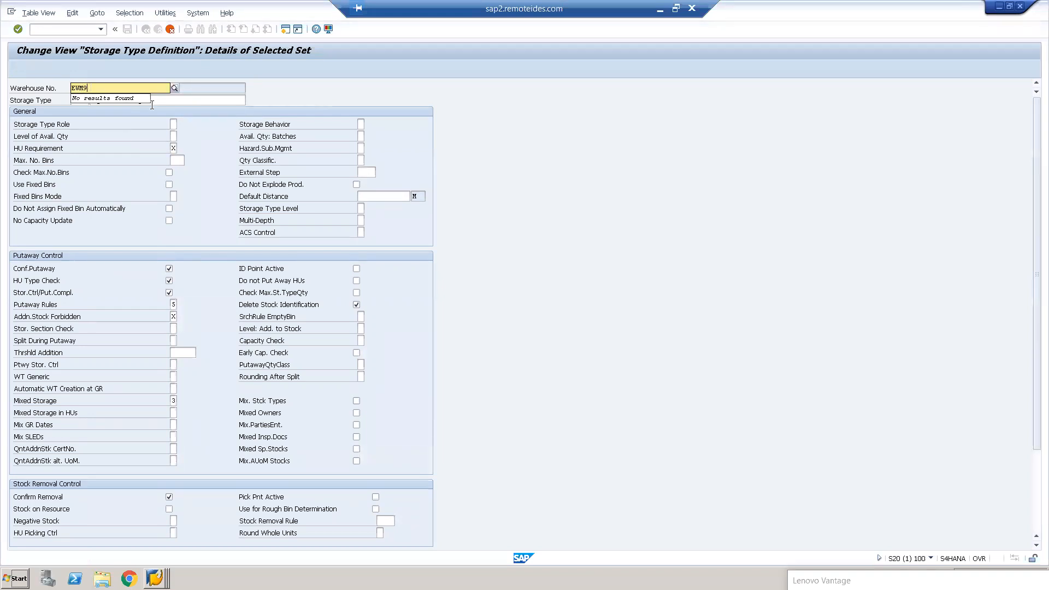
key(Return)
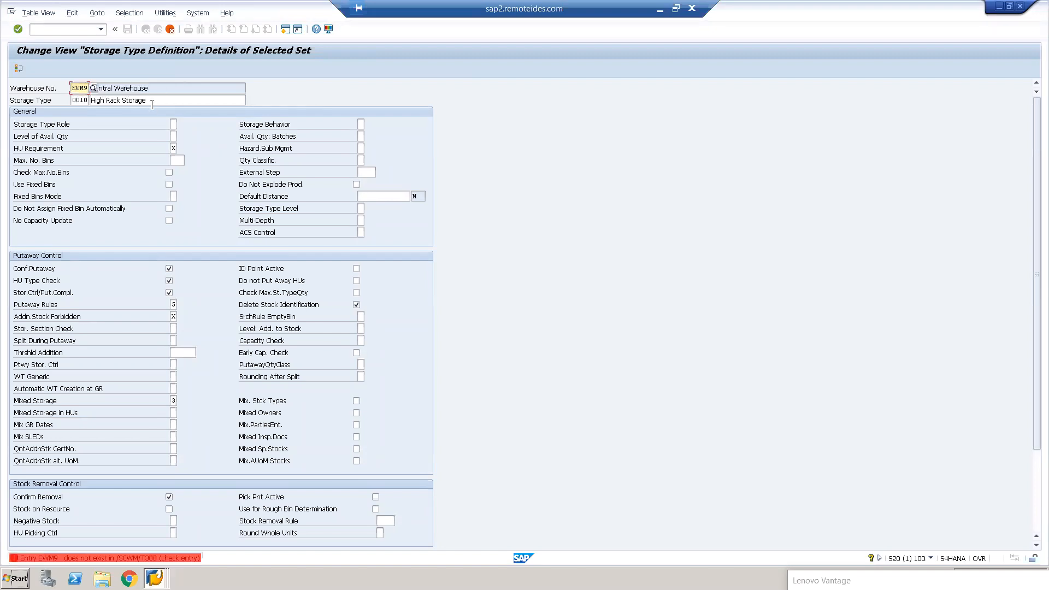
key(Num_Lock)
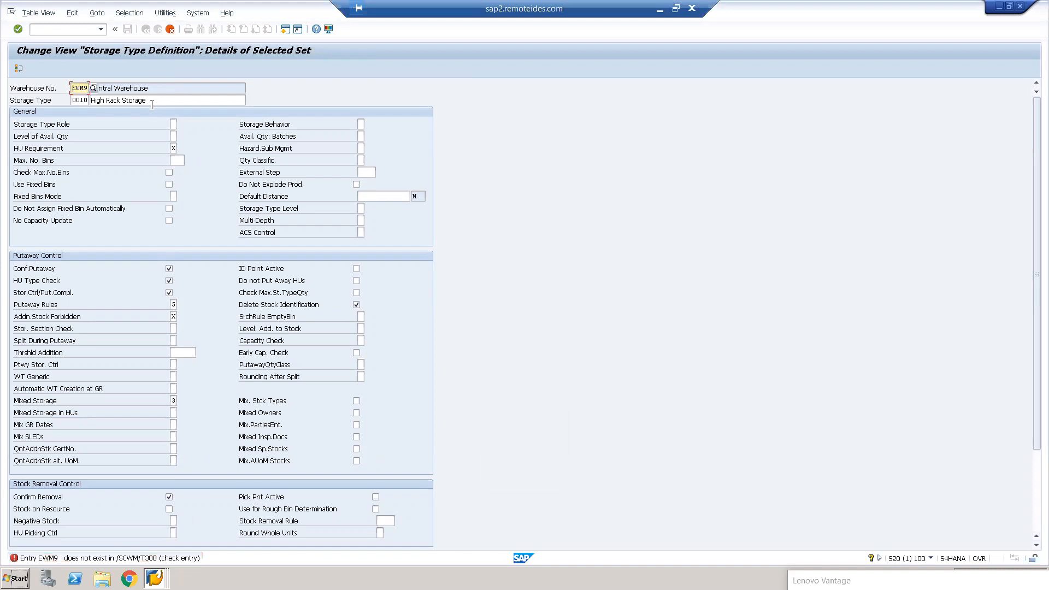
click(170, 28)
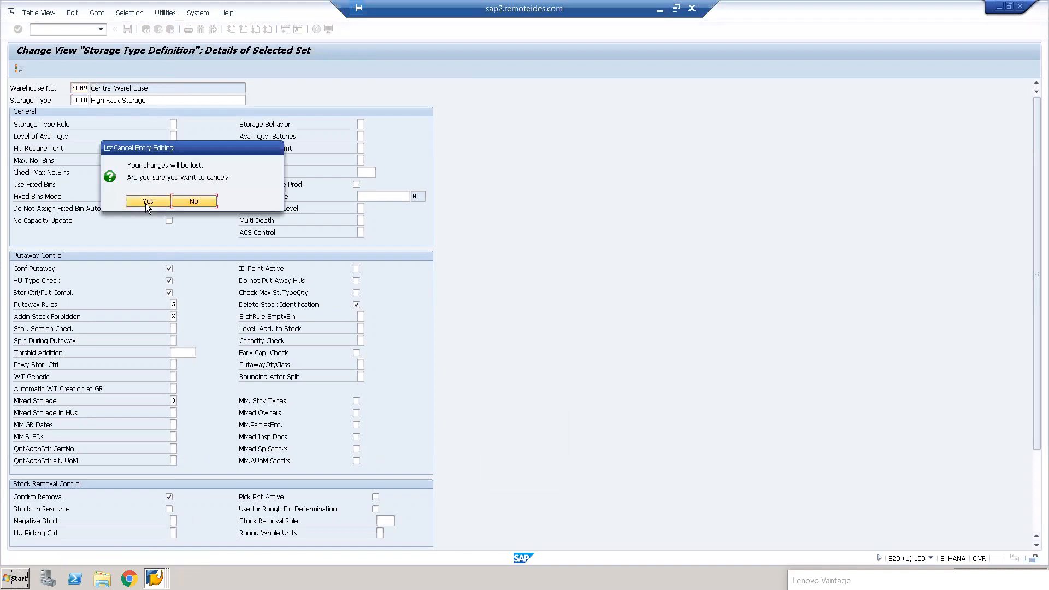
click(147, 202)
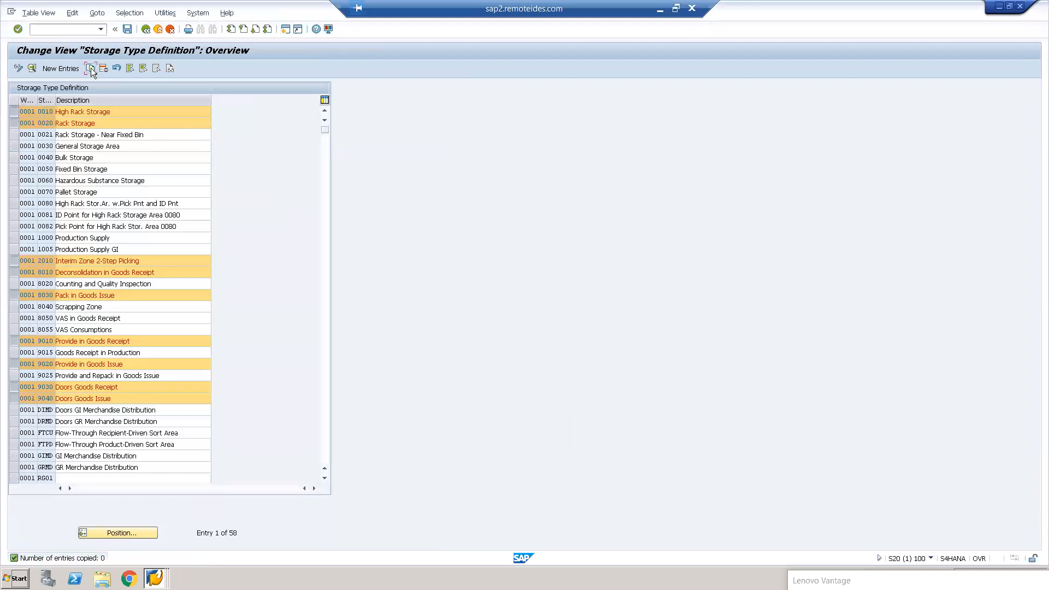
Step: Start copying the selected storage types and assign the copy of High Rack Storage 0010 to warehouse EWM1
click(90, 68)
text(EWM9)
key(Return)
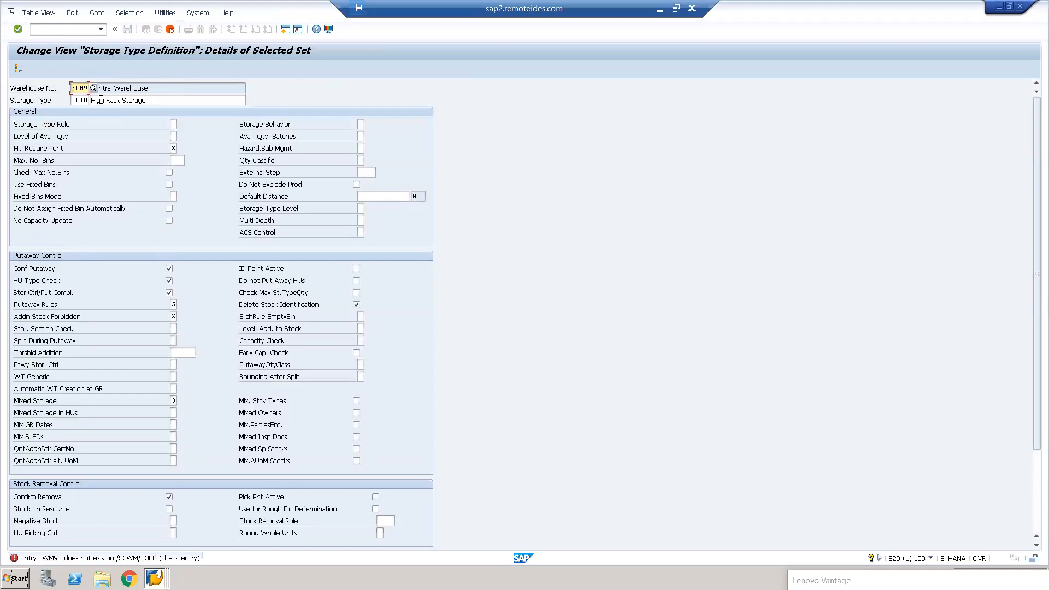
click(93, 88)
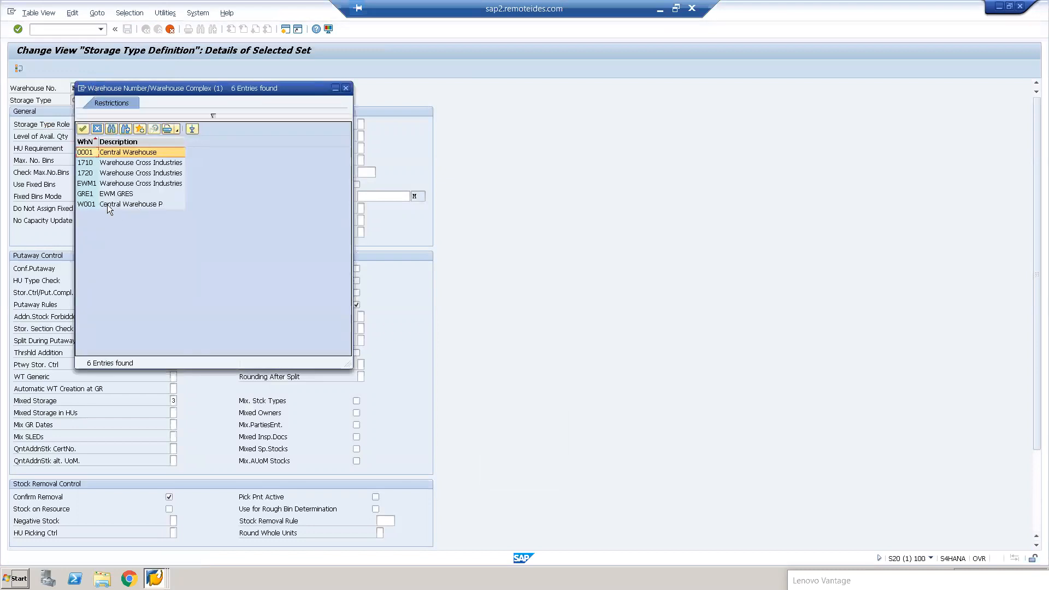
double_click(104, 181)
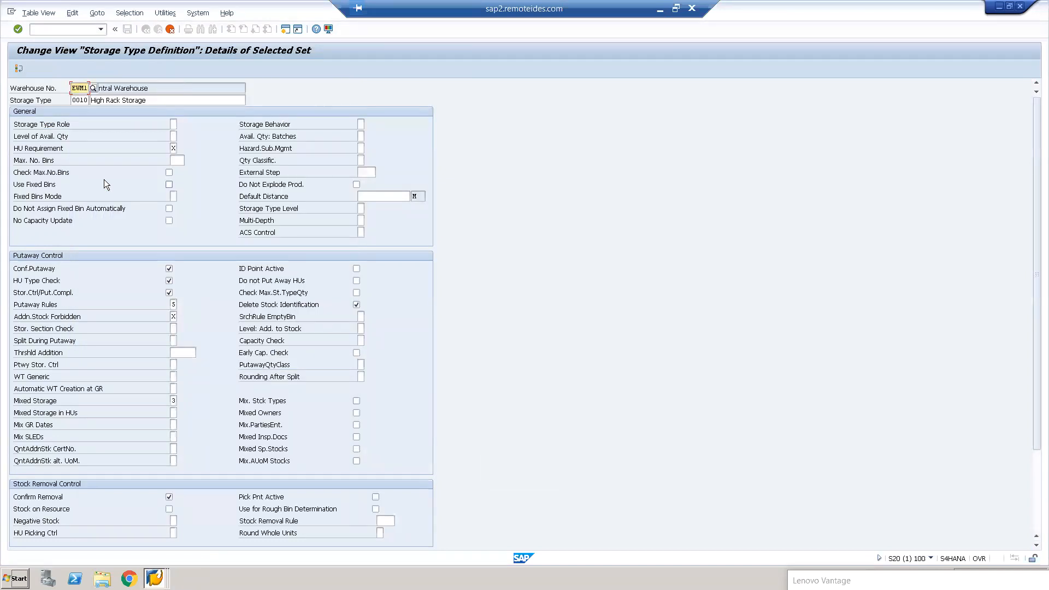
key(Return)
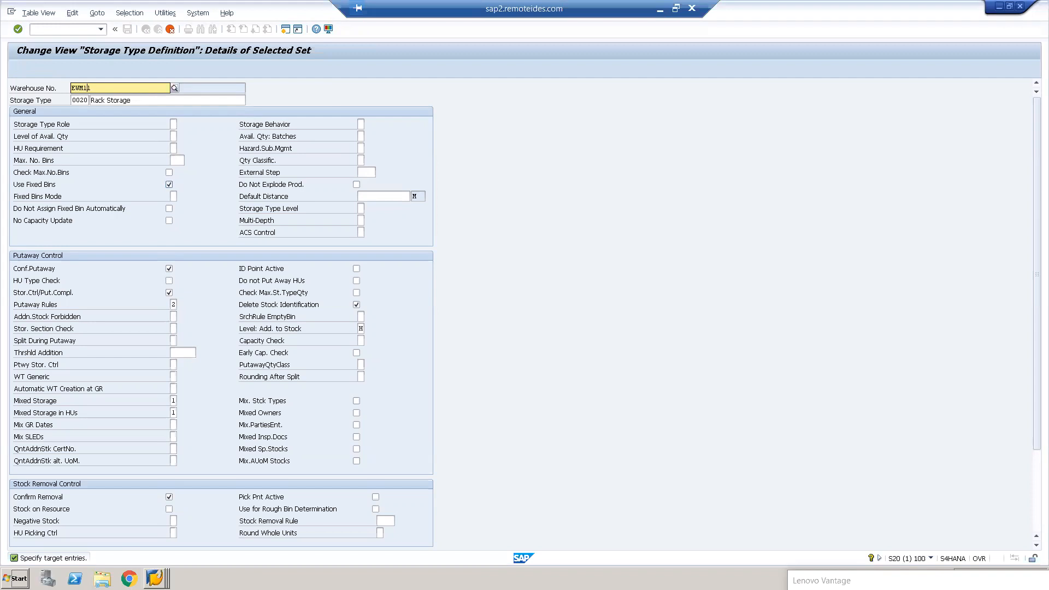
Step: Assign the copy of Rack Storage 0020 to warehouse EWM1
key(Return)
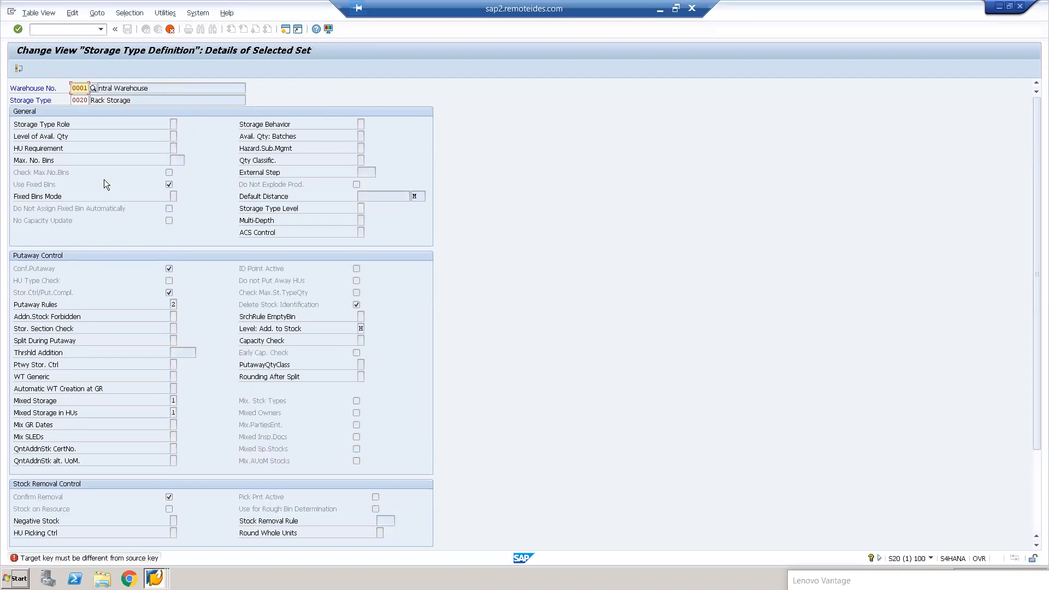
text(EWM1)
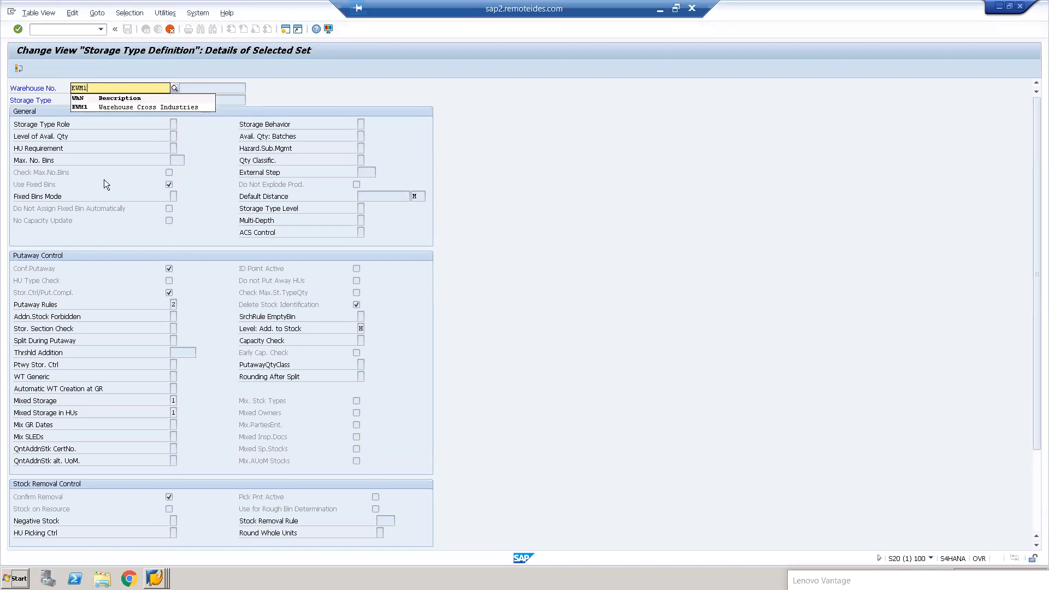
key(Return)
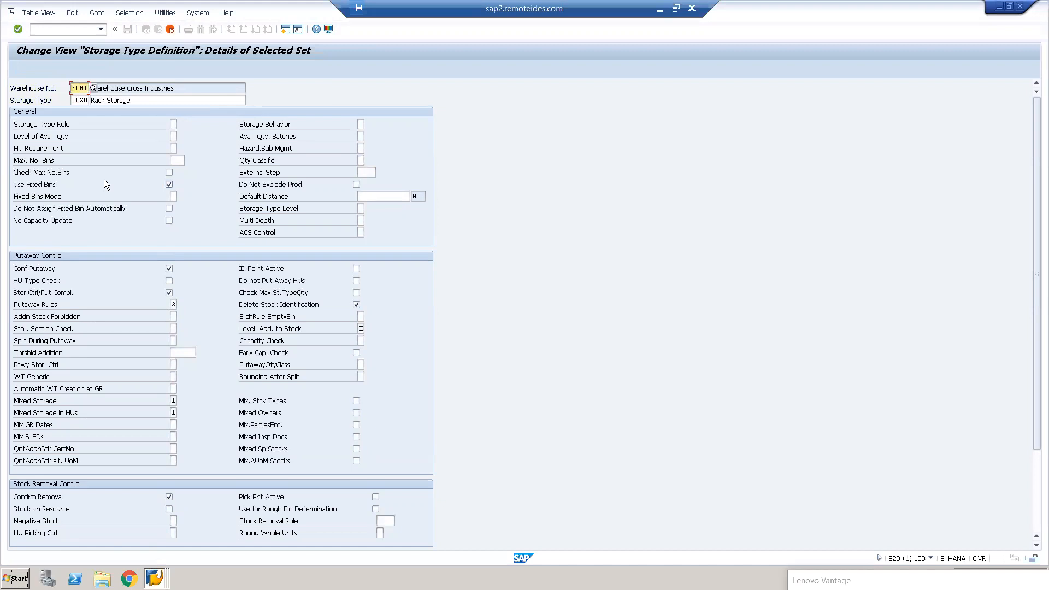
key(Return)
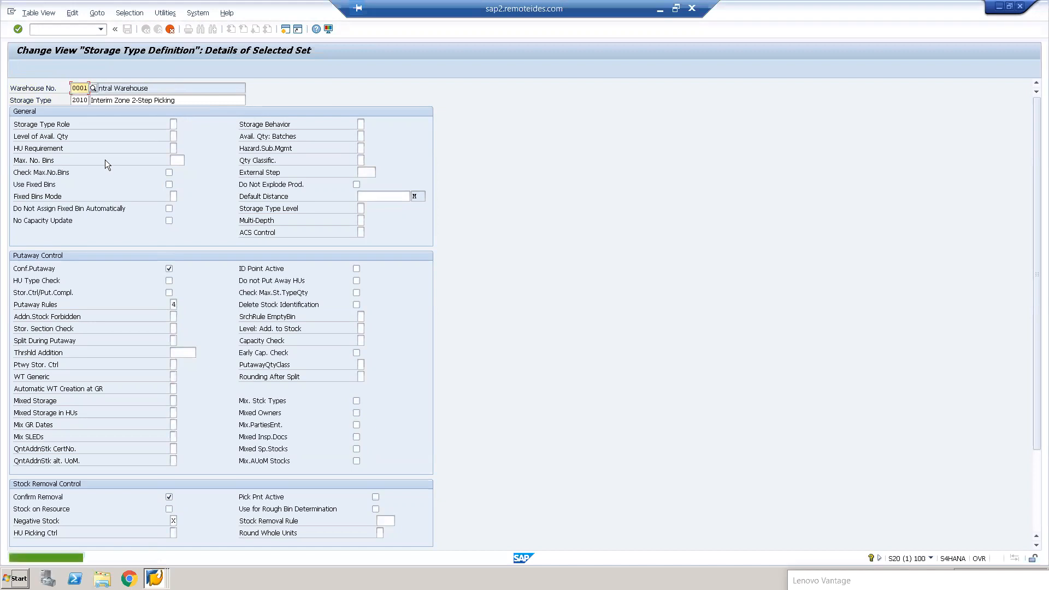
Step: Assign the copies of Interim Zone 2-Step Picking 2010 and Deconsolidation in Goods Receipt 8010 to warehouse EWM1
click(94, 89)
double_click(97, 183)
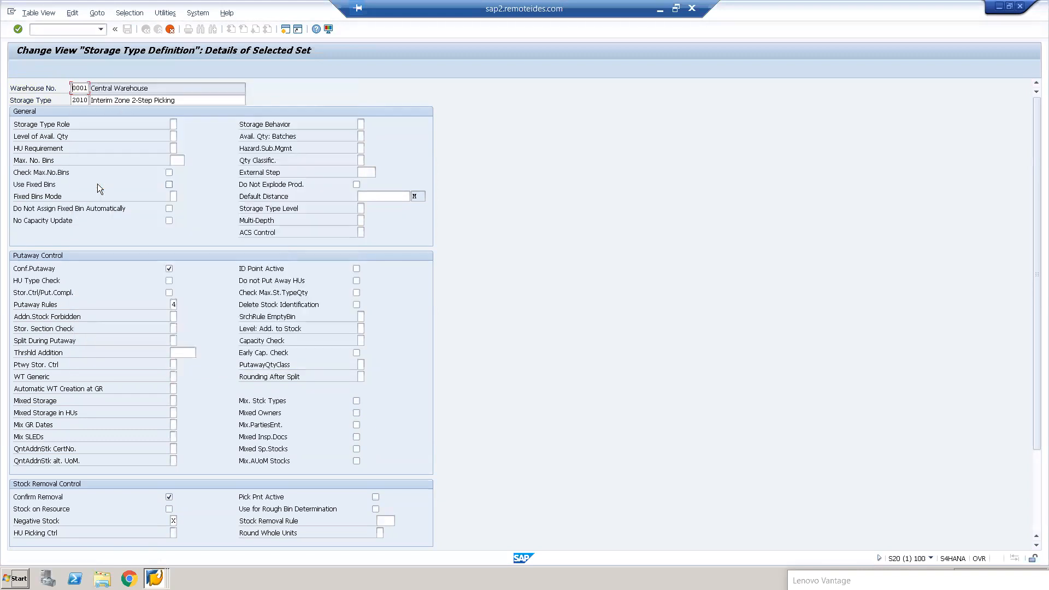
key(Return)
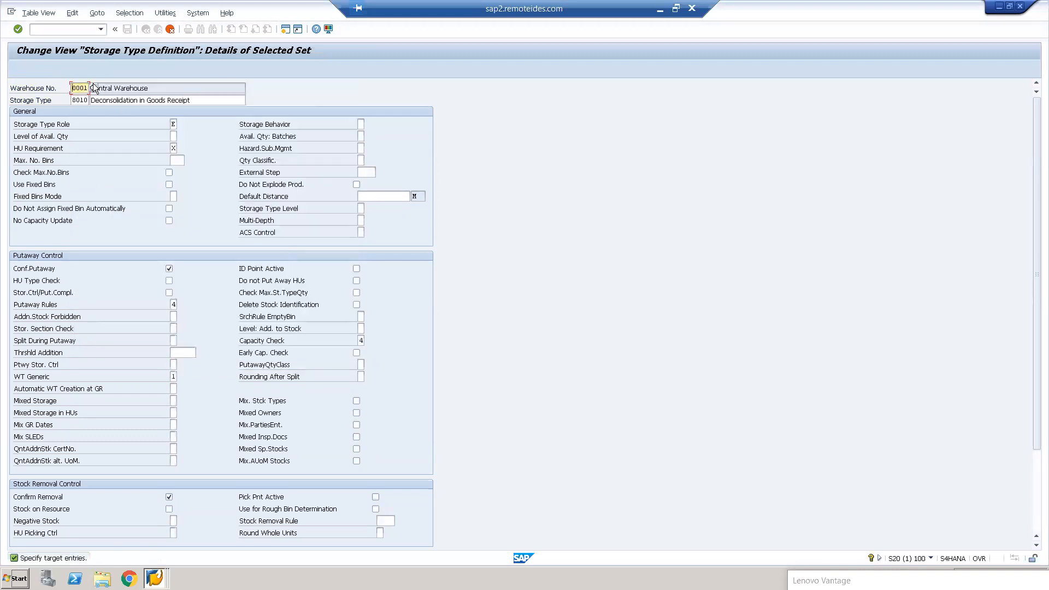
click(94, 89)
double_click(109, 184)
key(Return)
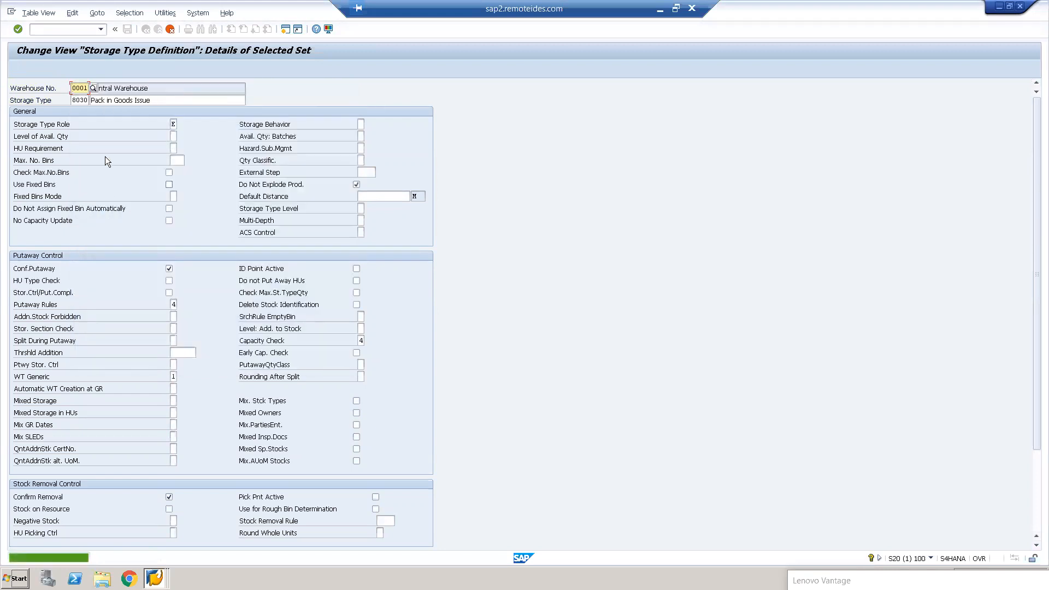
Step: Assign the copies of Pack in Goods Issue 8030 and Provide in Goods Receipt 9010 to warehouse EWM1
click(93, 89)
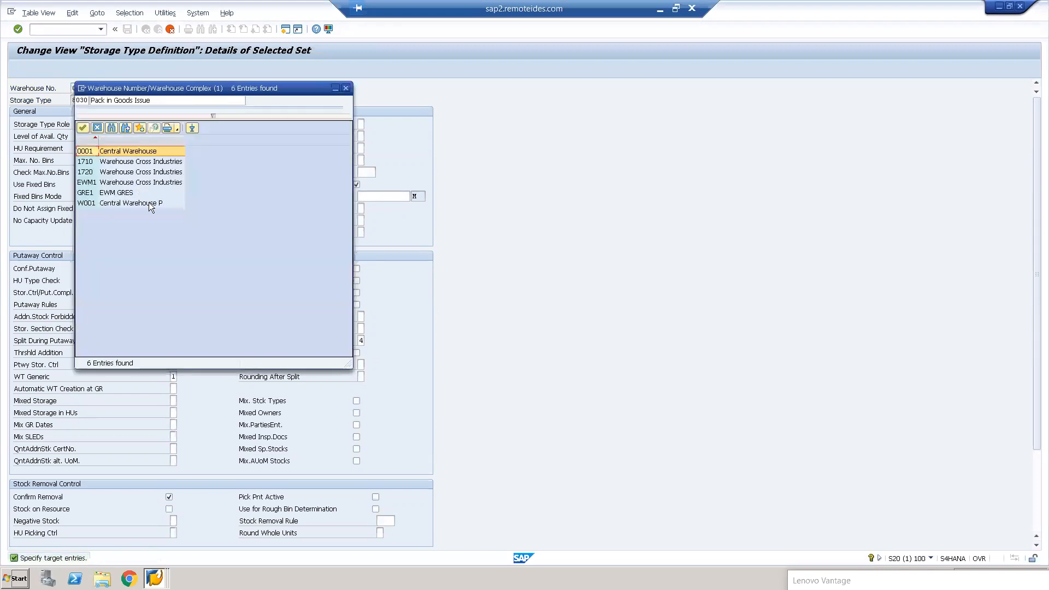
double_click(117, 184)
key(Return)
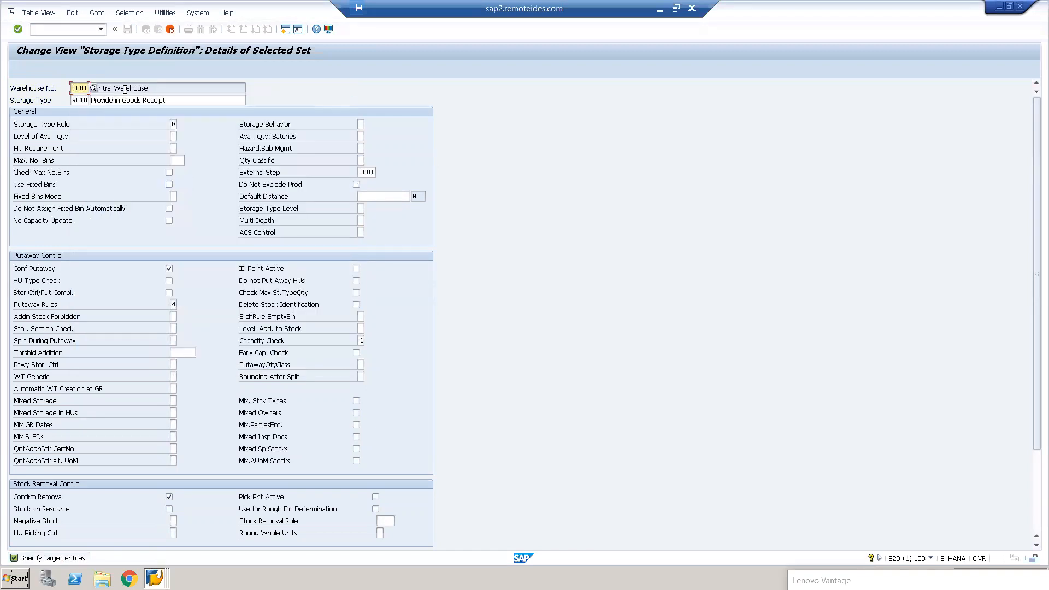
click(93, 89)
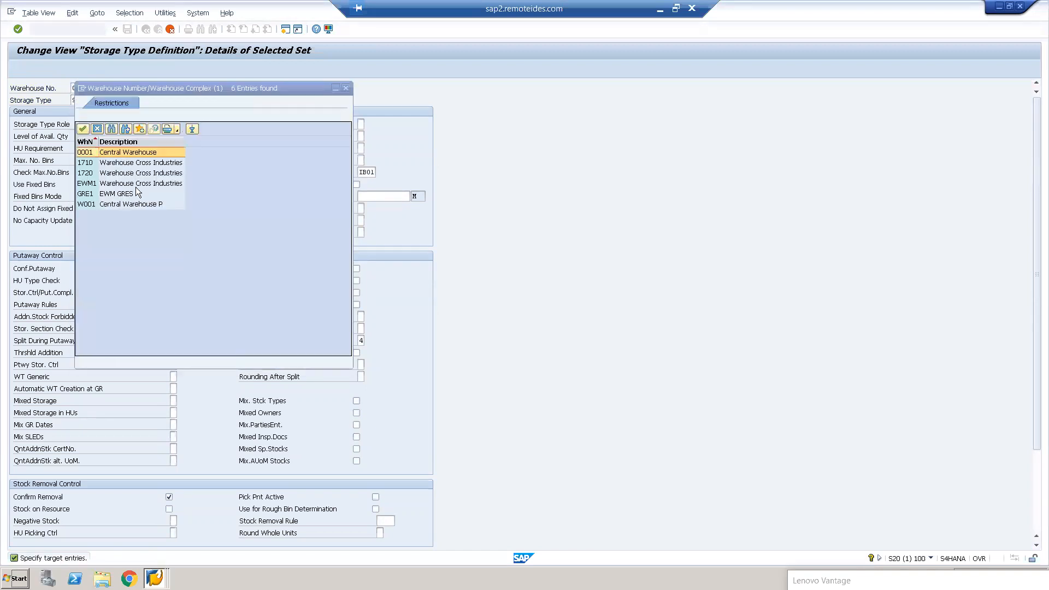
click(135, 183)
double_click(134, 184)
key(Return)
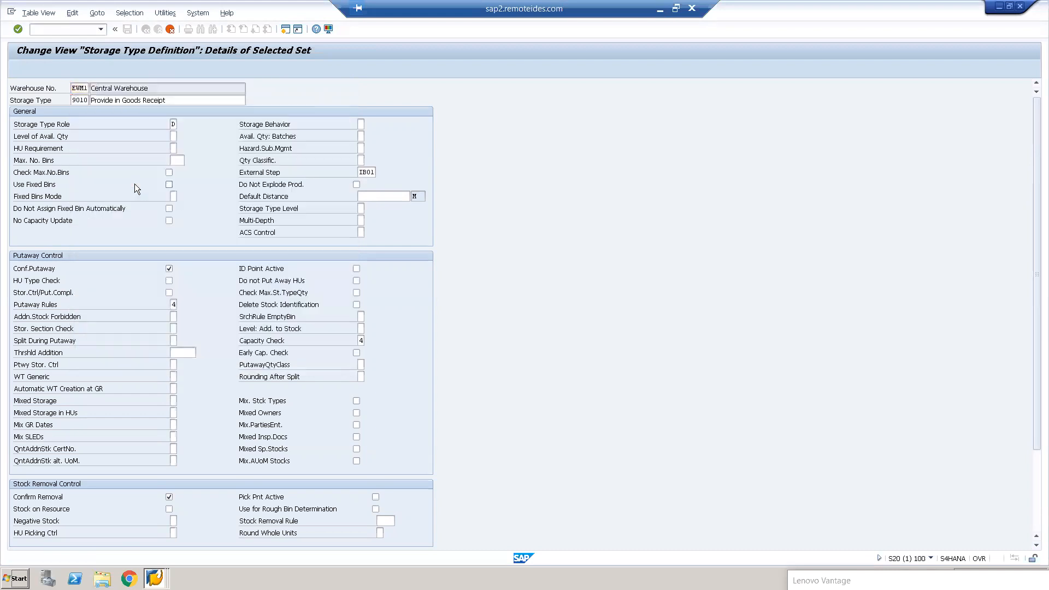
Step: Assign the copies of Provide in Goods Issue 9020 and Doors Goods Receipt 9030 to warehouse EWM1
click(93, 89)
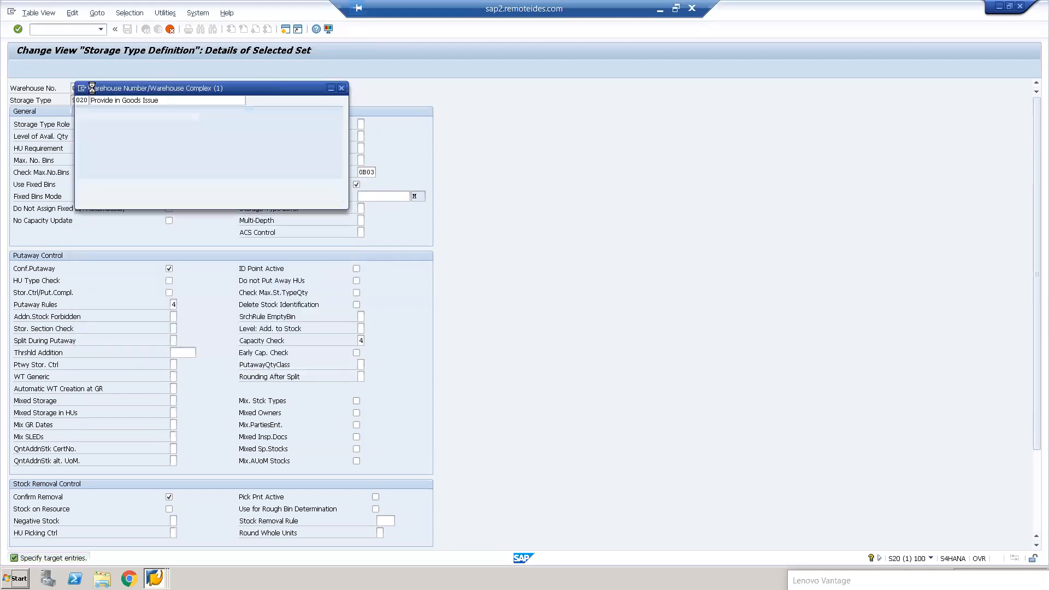
double_click(113, 185)
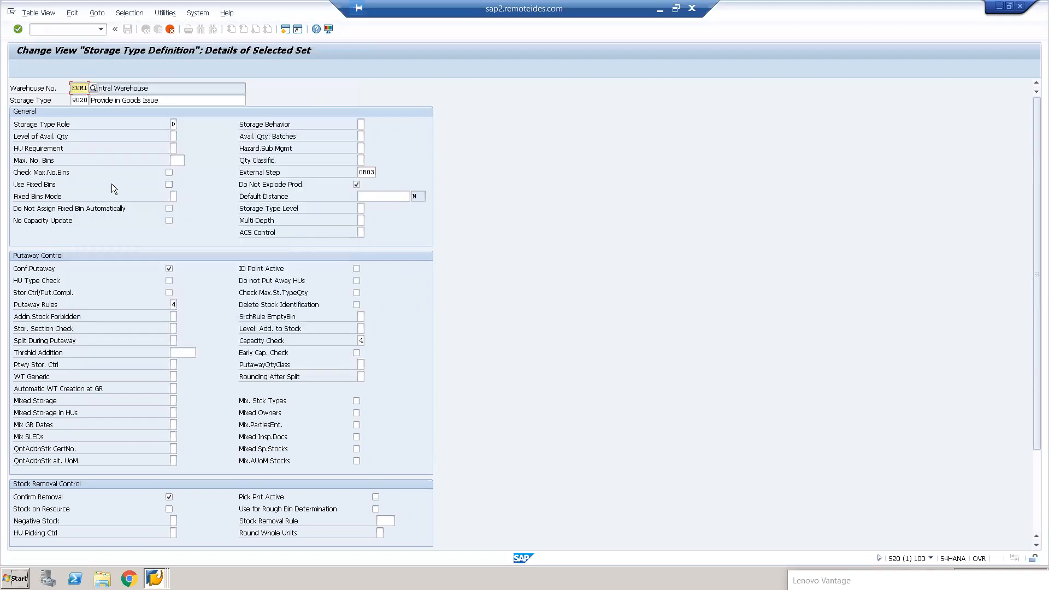
key(Return)
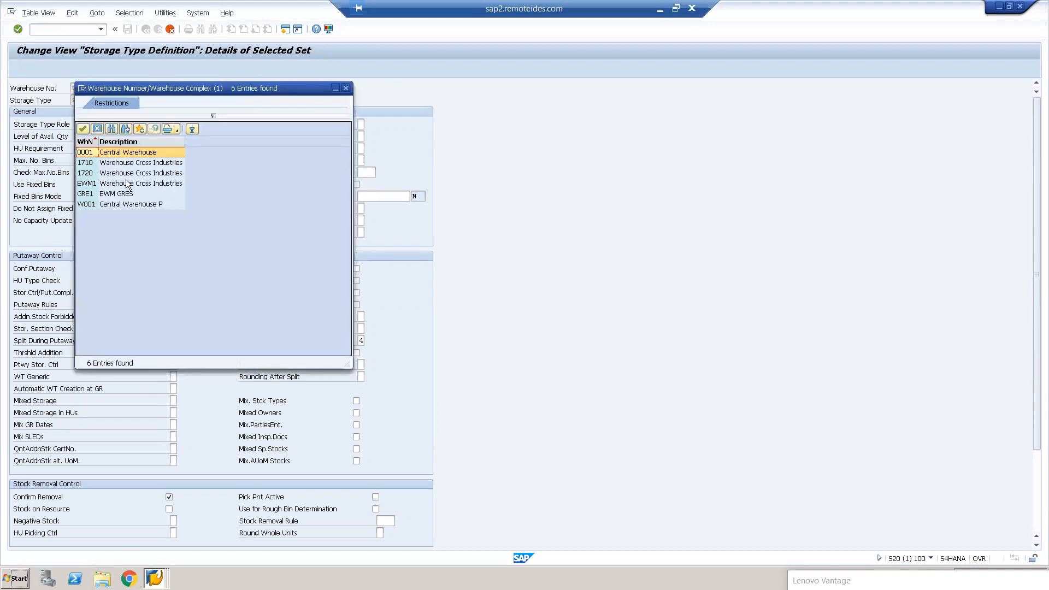
double_click(123, 182)
key(Return)
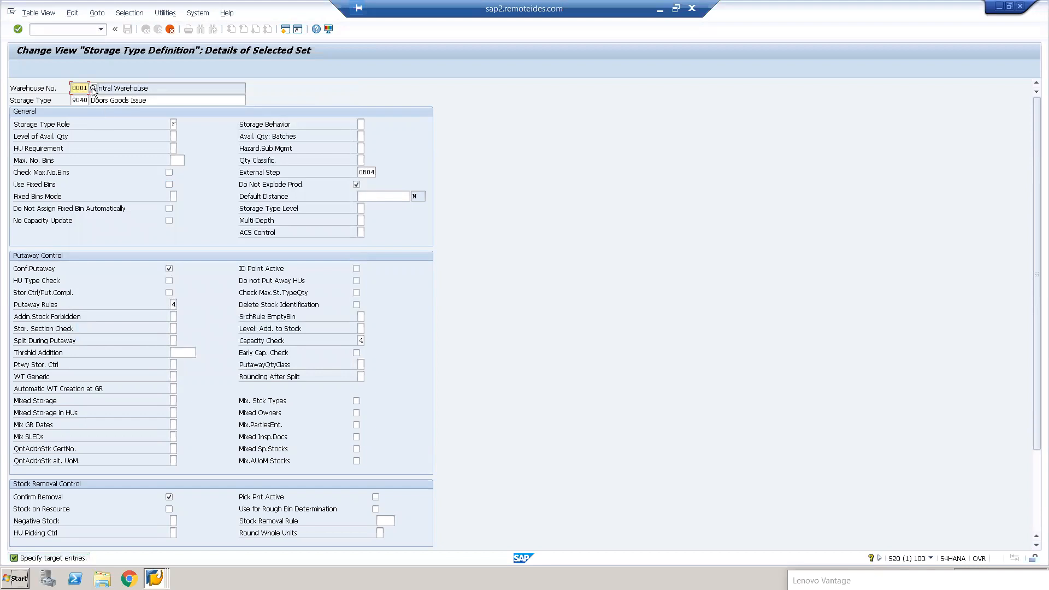
Step: Assign the copy of Doors Goods Issue 9040 to EWM1 and save all copies to the customizing request "EWM1 new warehouse"
key(F4)
double_click(106, 182)
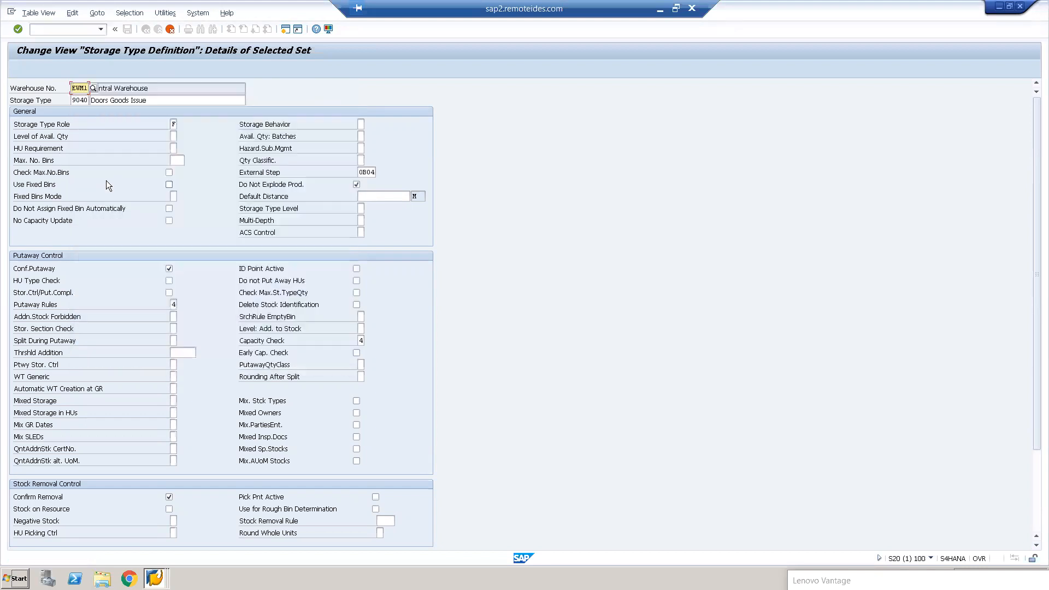
key(Return)
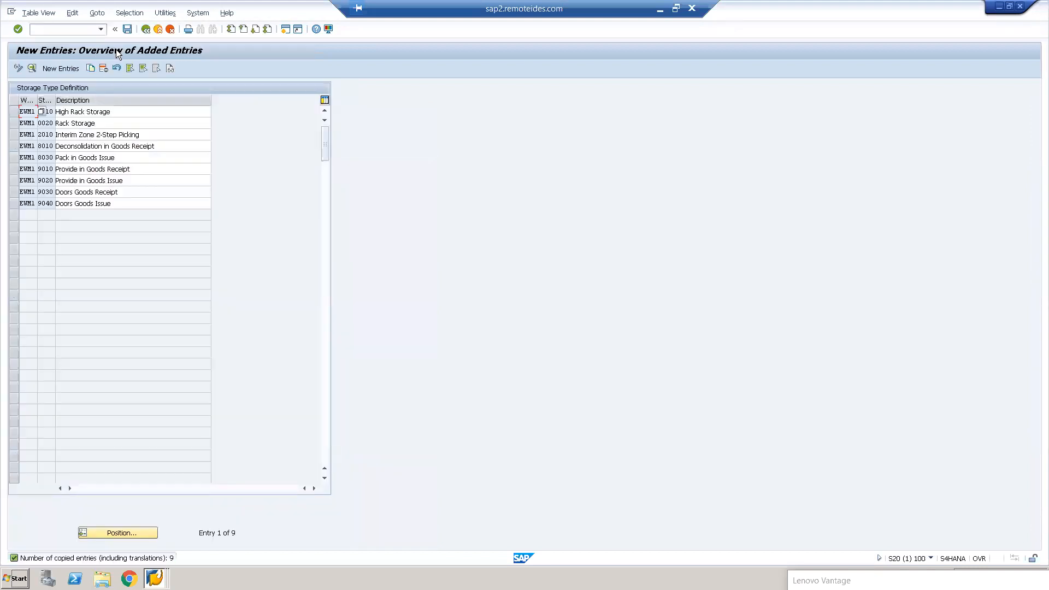
click(127, 29)
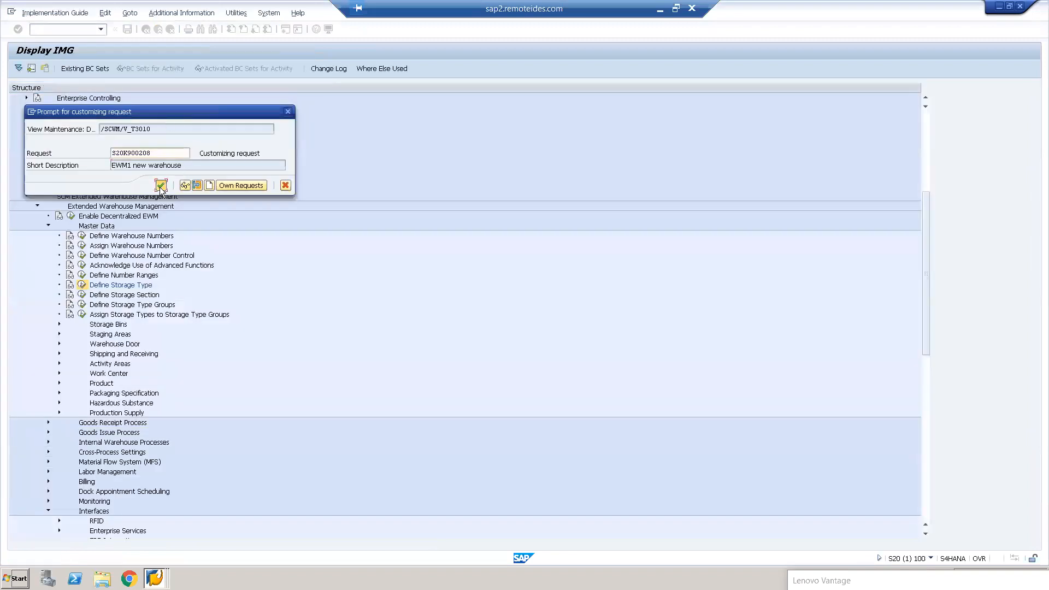
click(162, 186)
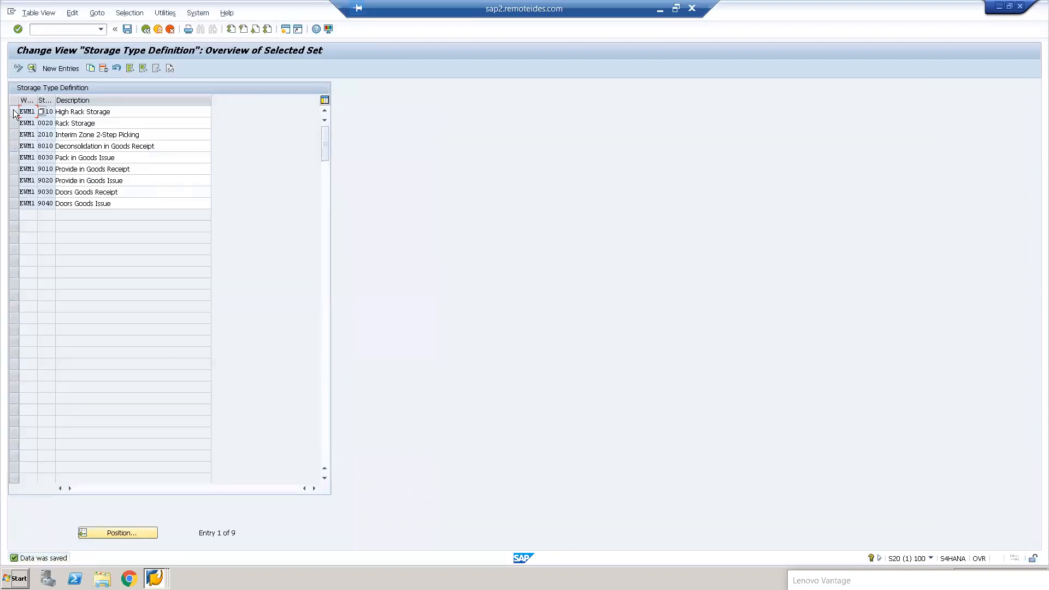
Step: In EWM1's High Rack Storage 0010 details, check the storage type roles and set HU Requirement to "HU Allowed but not a Requirement"
click(32, 68)
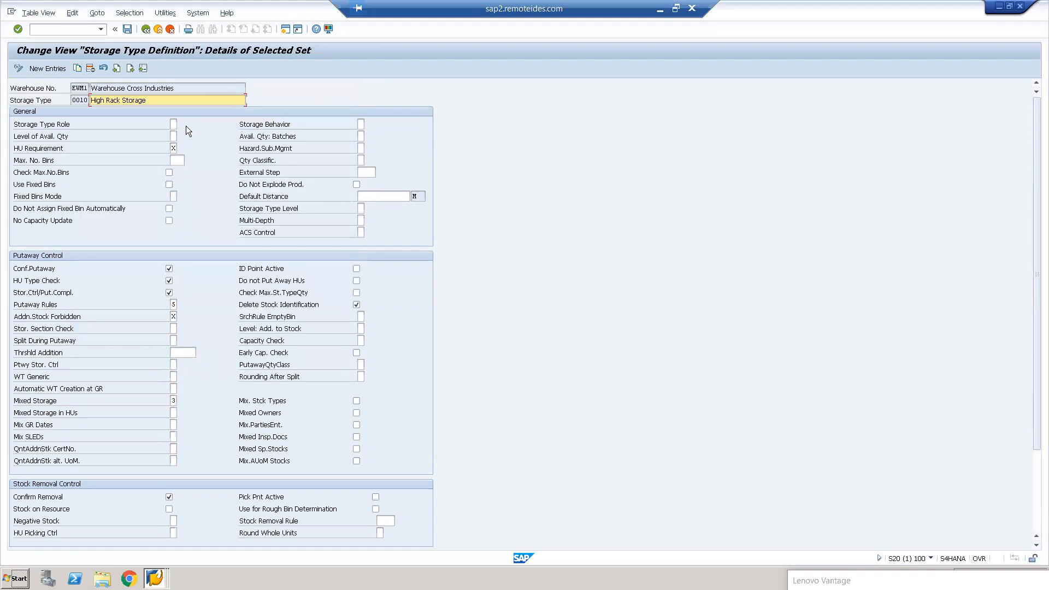
click(174, 124)
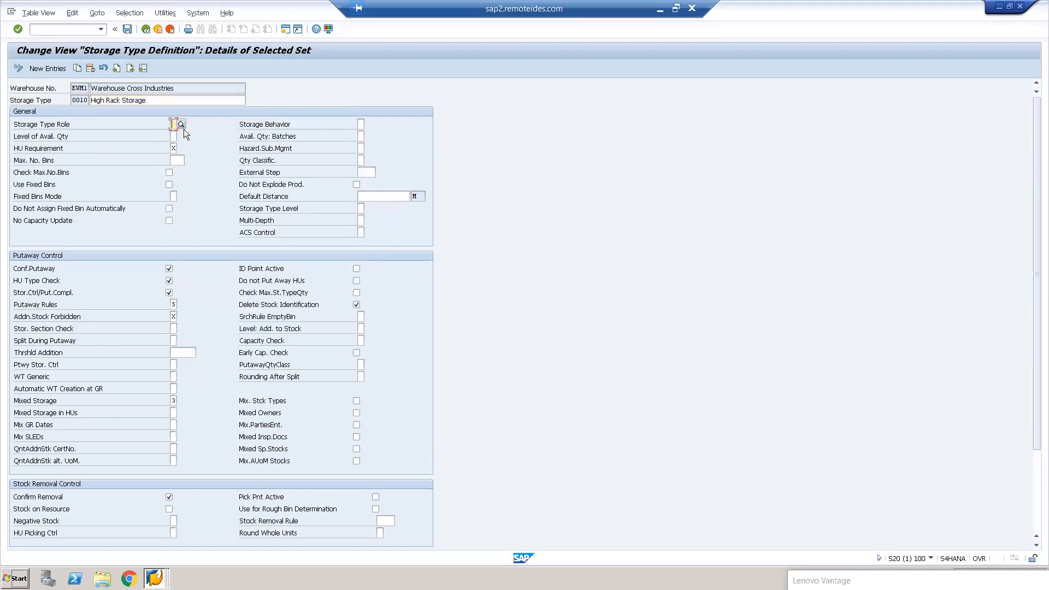
click(181, 124)
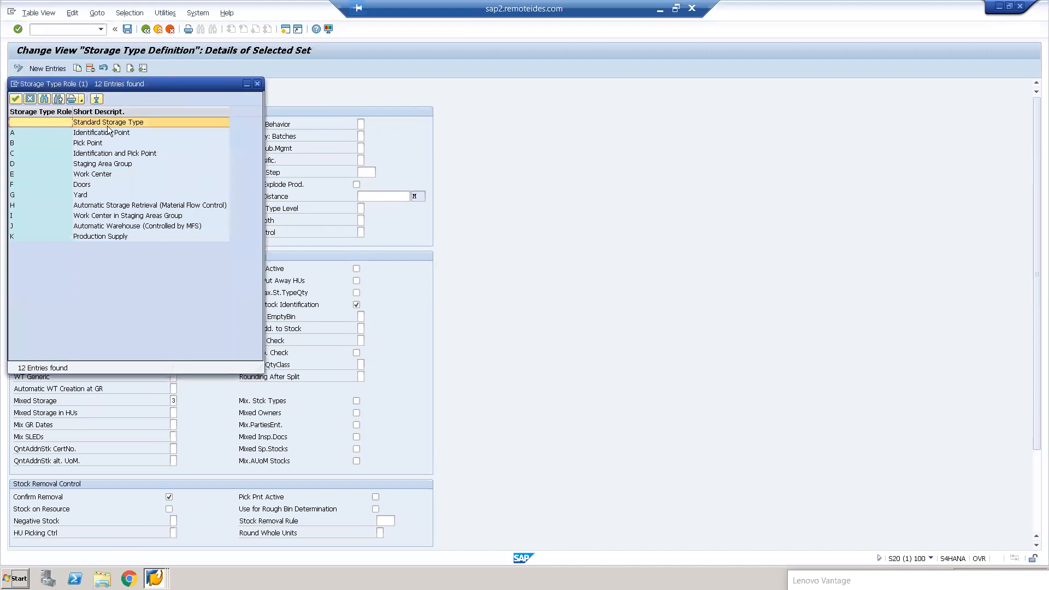
click(255, 84)
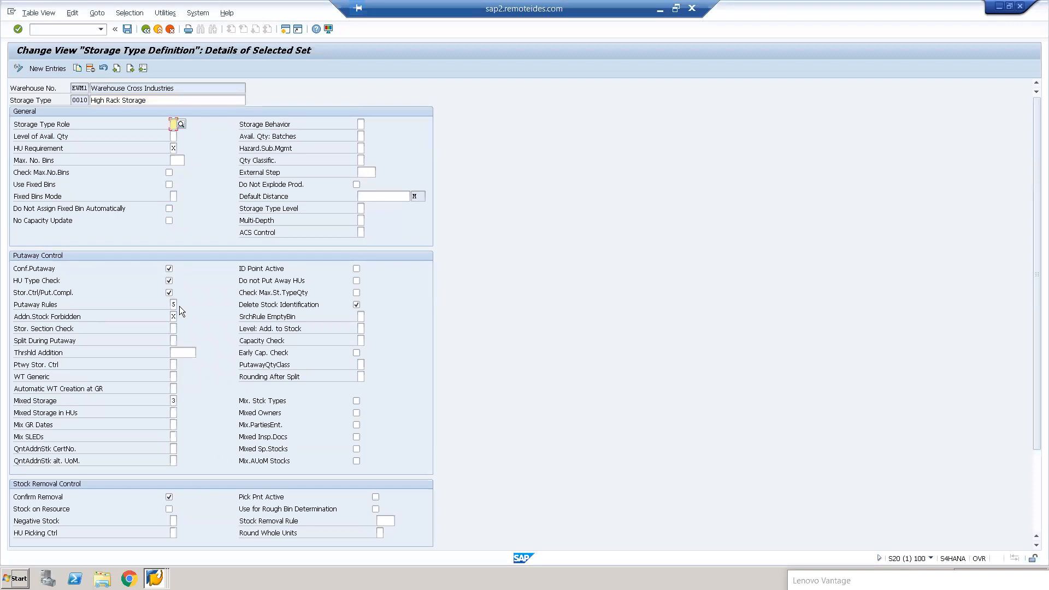
click(175, 148)
click(181, 148)
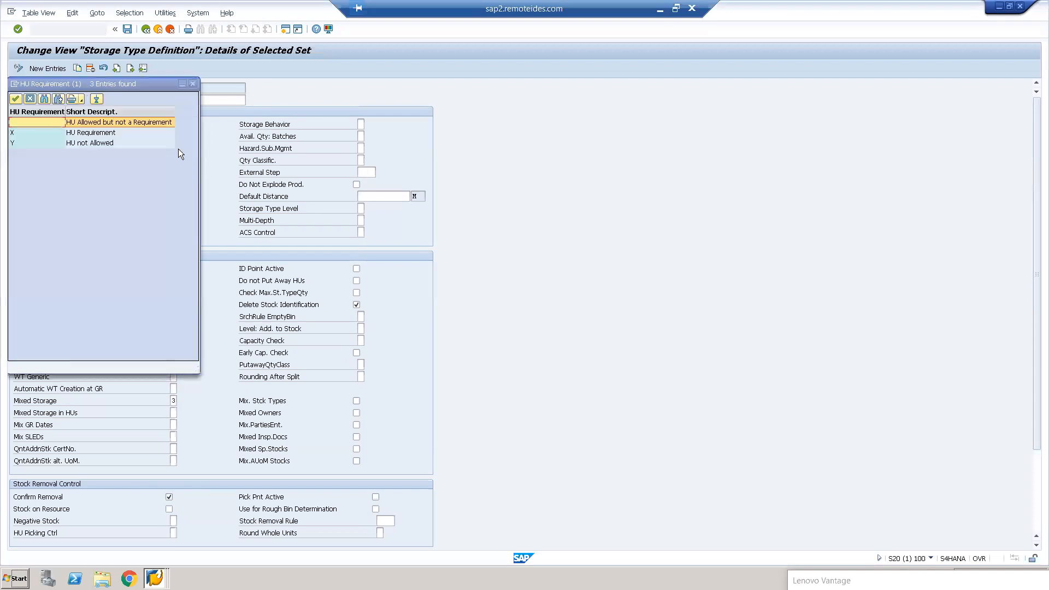
double_click(86, 121)
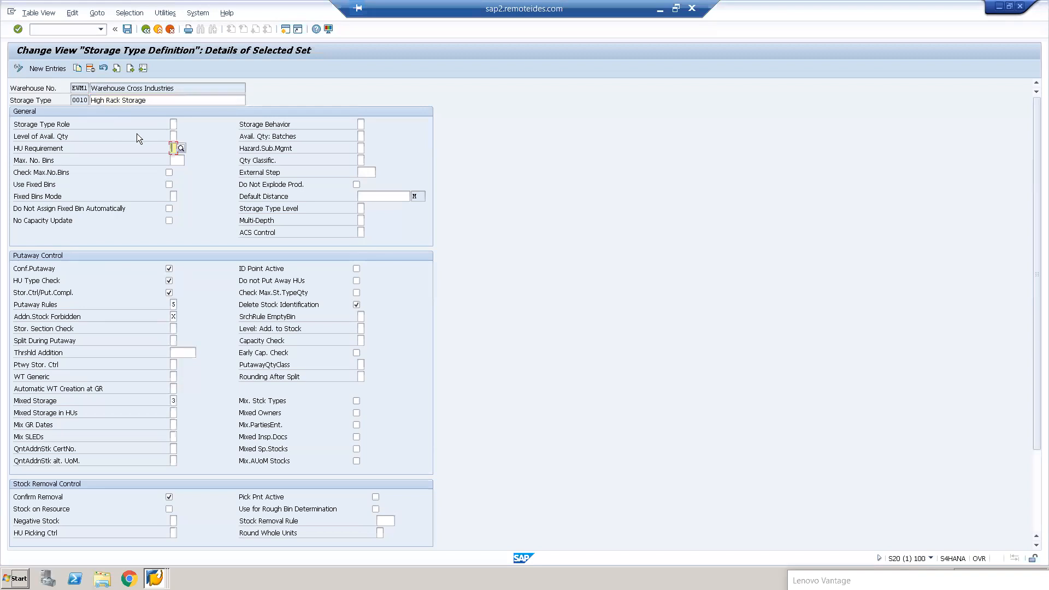
Step: Review the putaway, stock removal and goods movement settings of EWM1's storage type 0010 and save the changed definition
scroll(227, 460, down, 3)
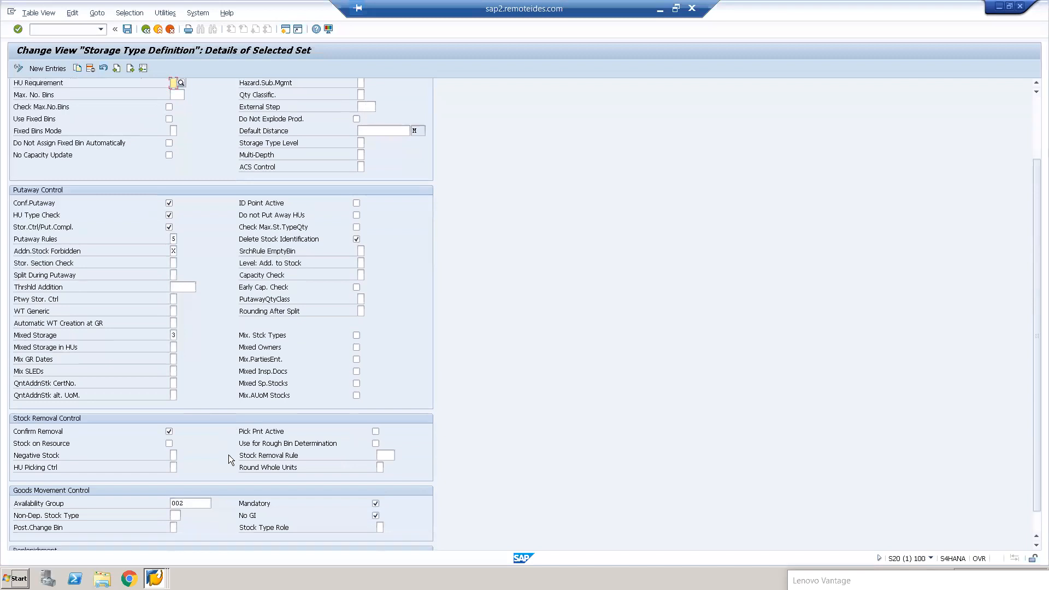
scroll(228, 460, down, 3)
scroll(229, 460, up, 2)
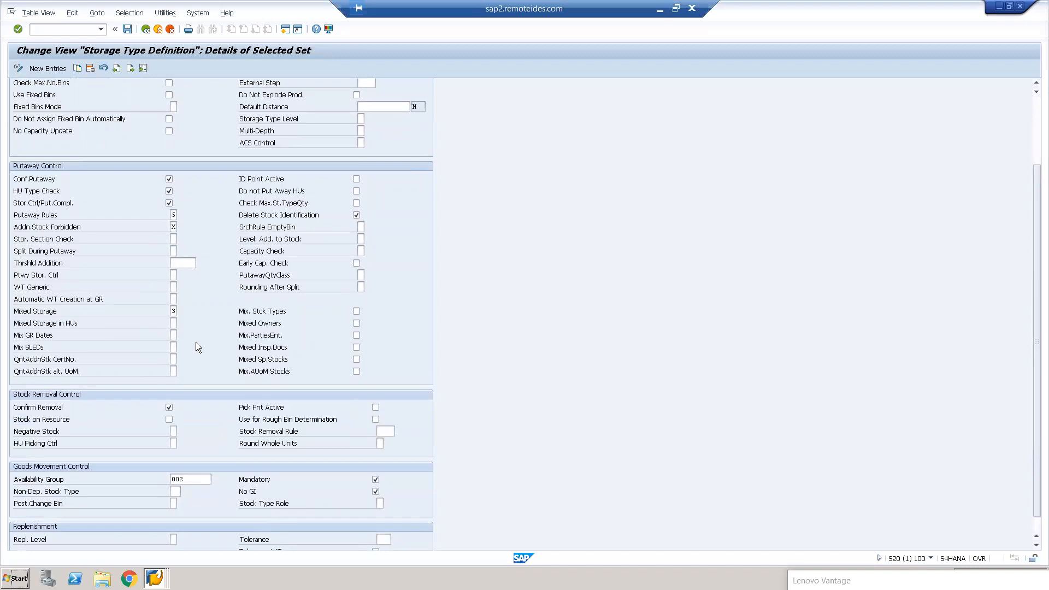
click(195, 481)
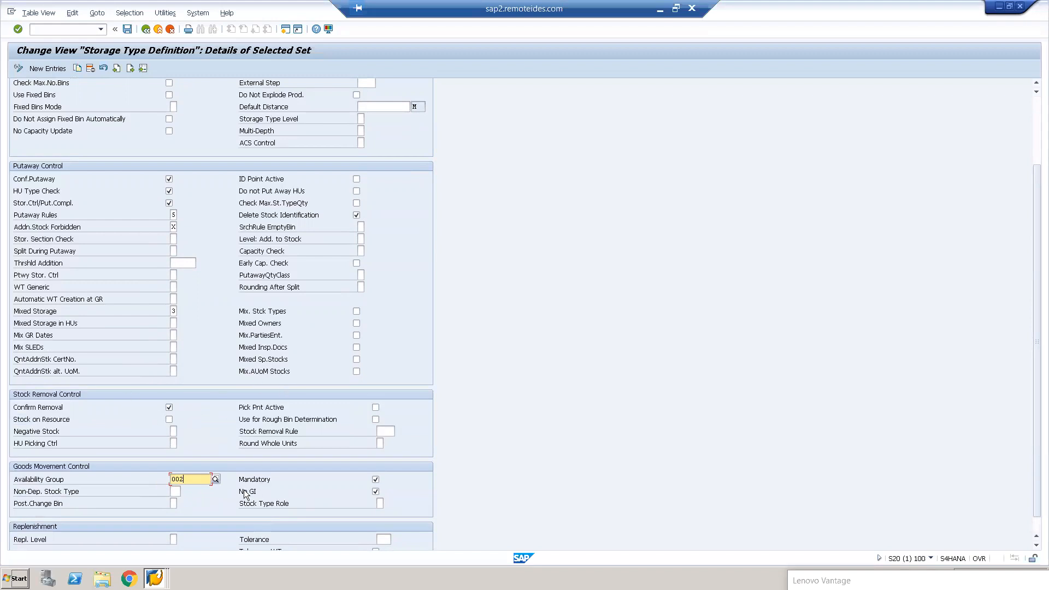
scroll(364, 378, up, 1)
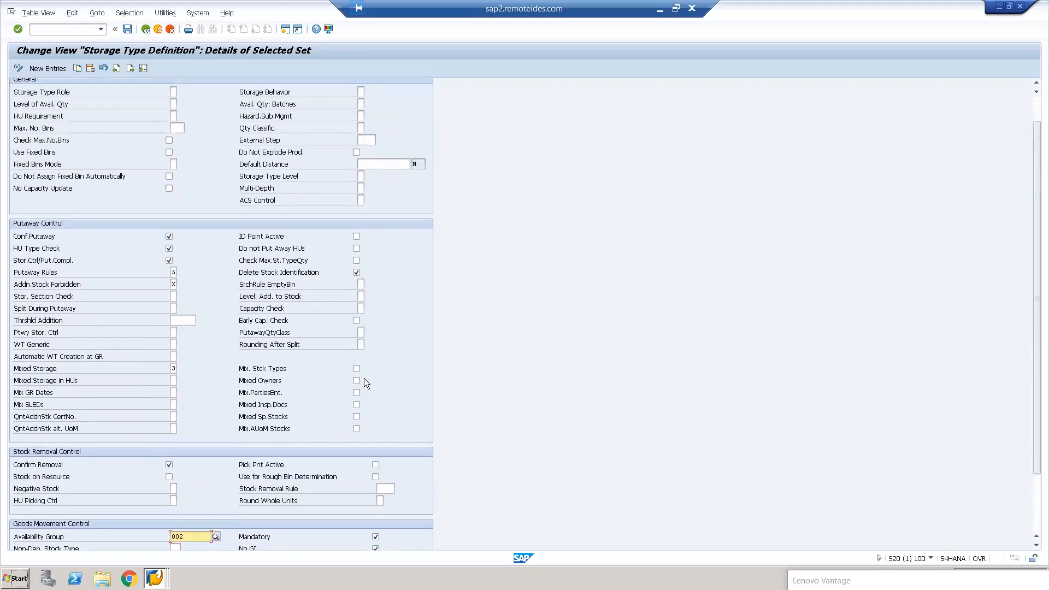
scroll(365, 378, up, 1)
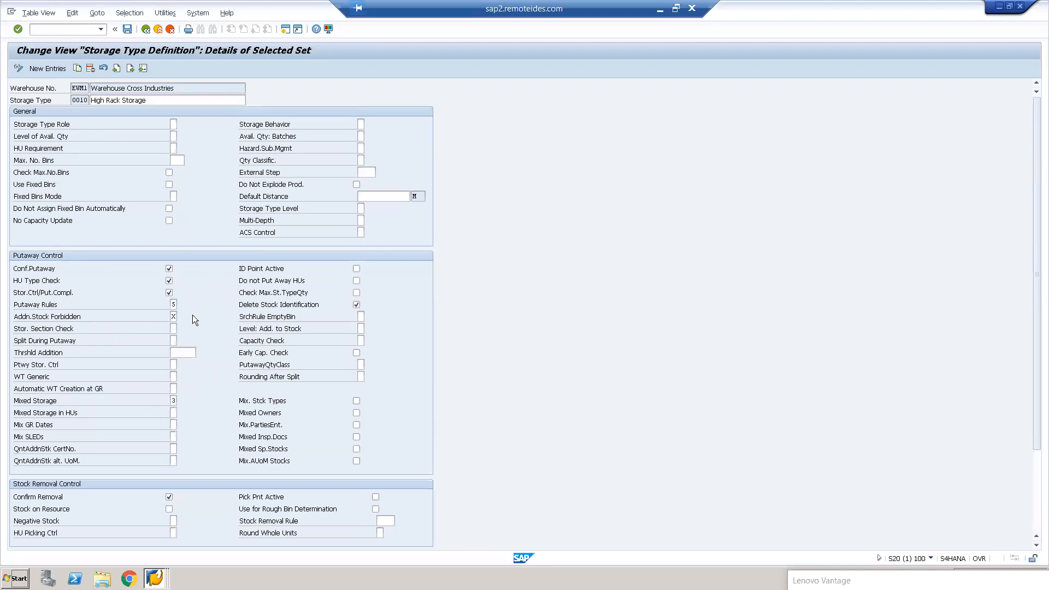
click(126, 29)
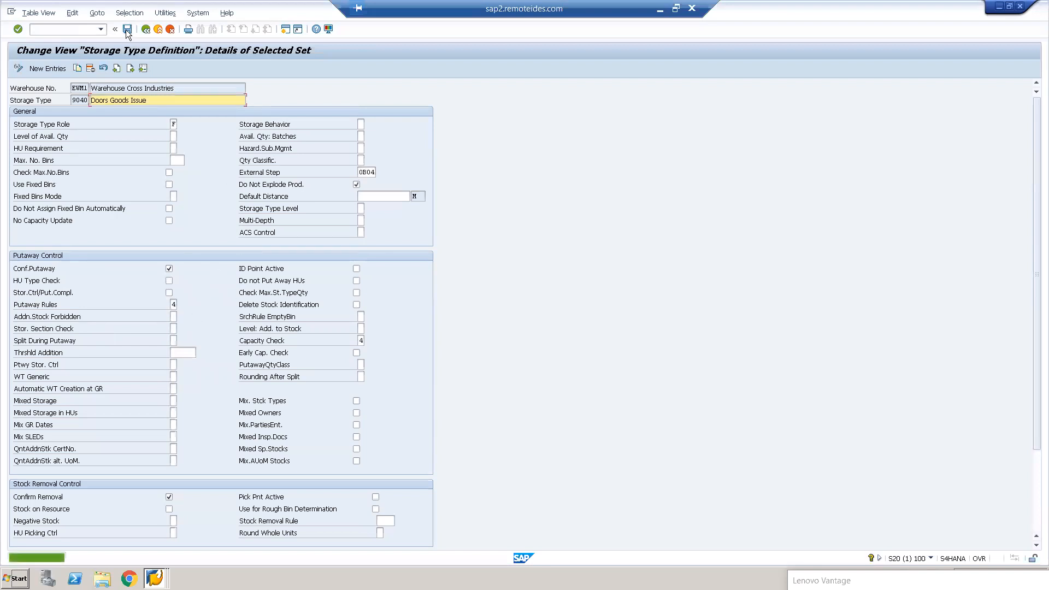
Step: Check the storage type role of EWM1's Deconsolidation in Goods Receipt 8010 against the list of available roles
click(146, 30)
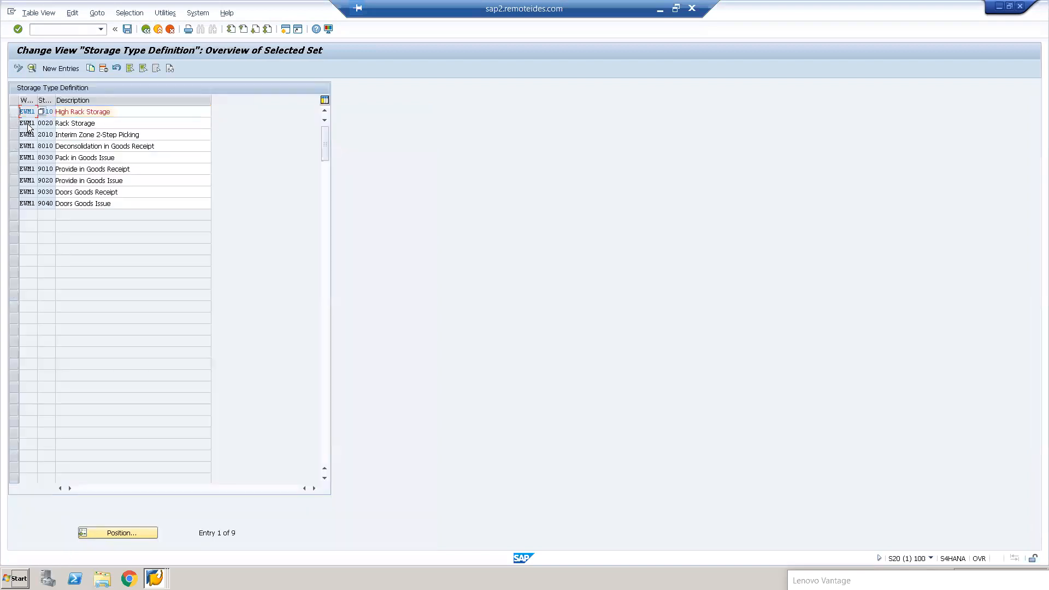
click(25, 146)
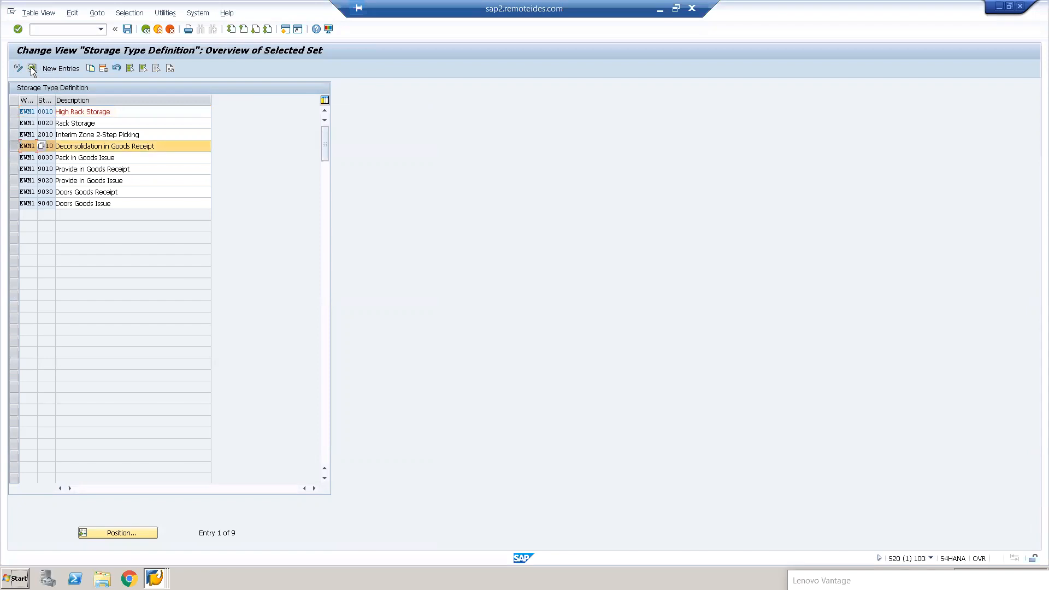
click(31, 69)
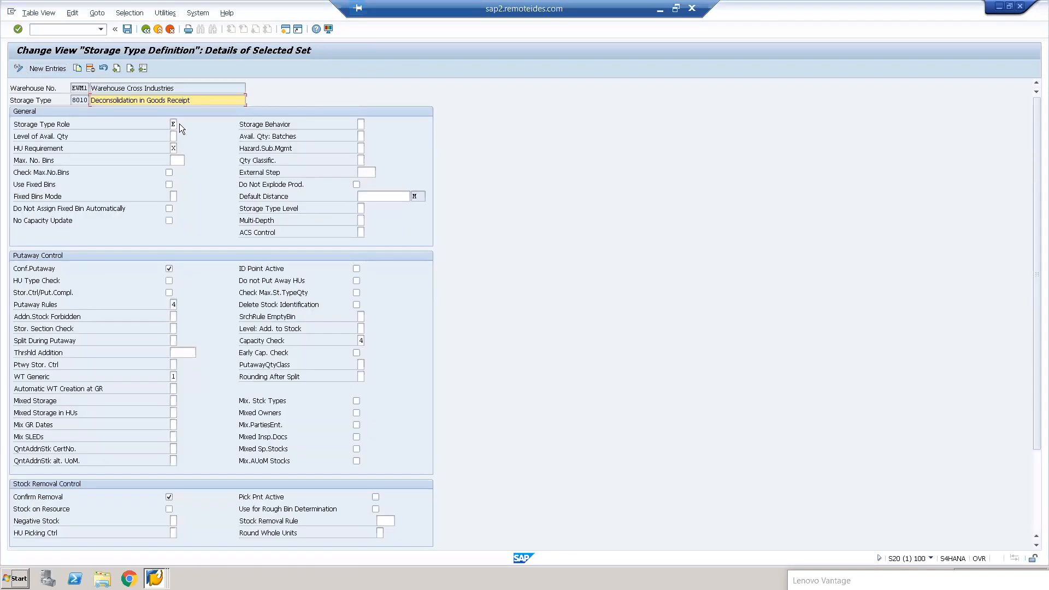
click(181, 124)
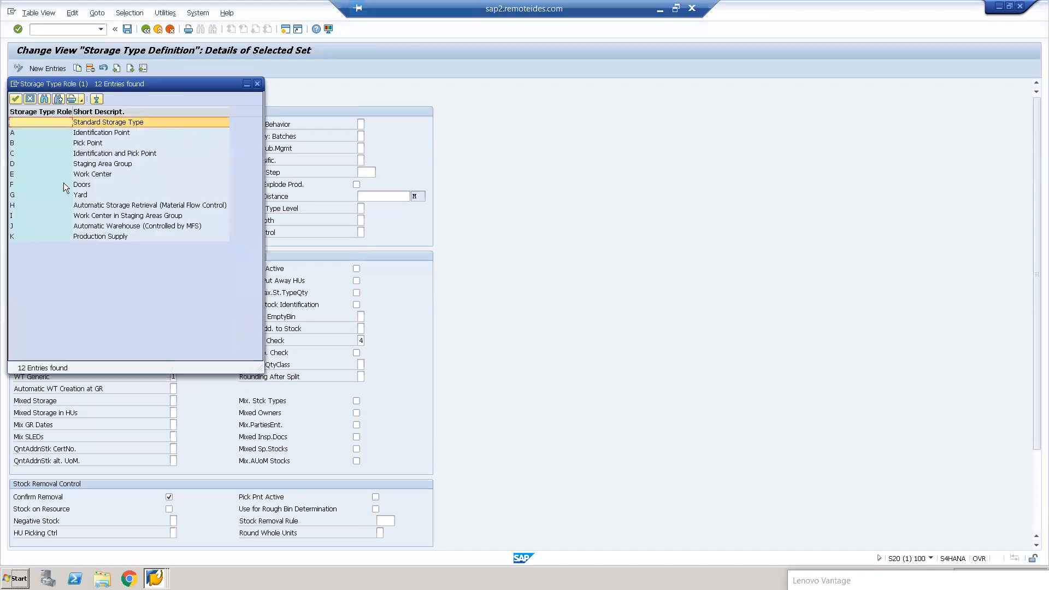
click(91, 175)
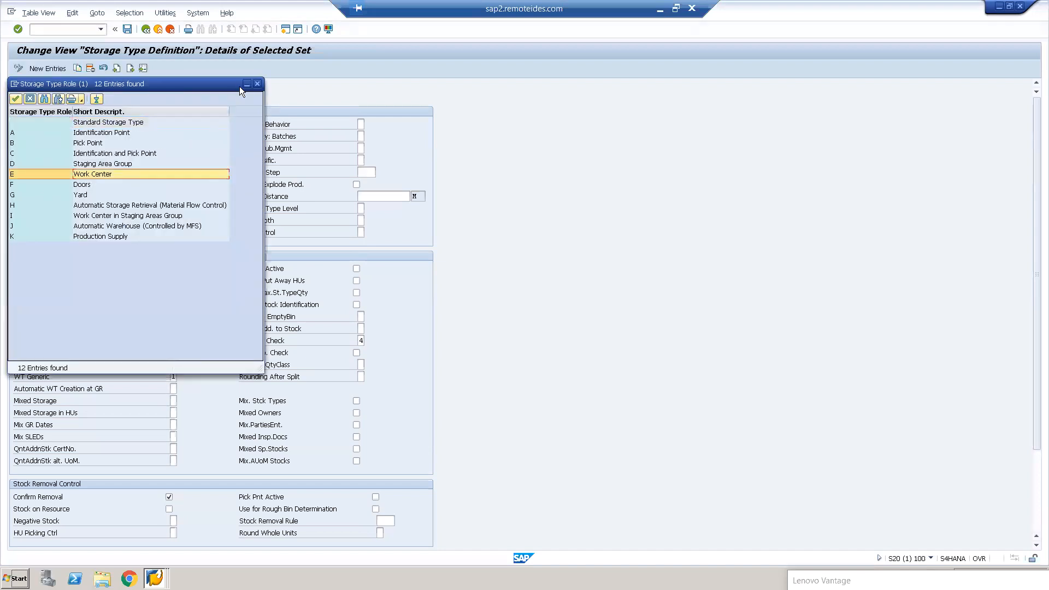
click(257, 84)
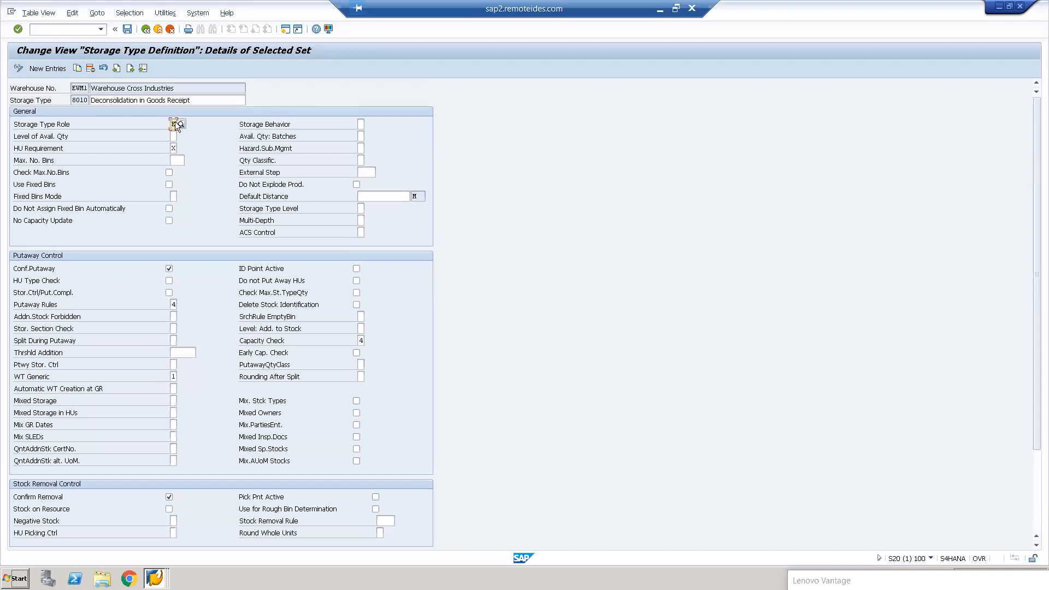
click(150, 31)
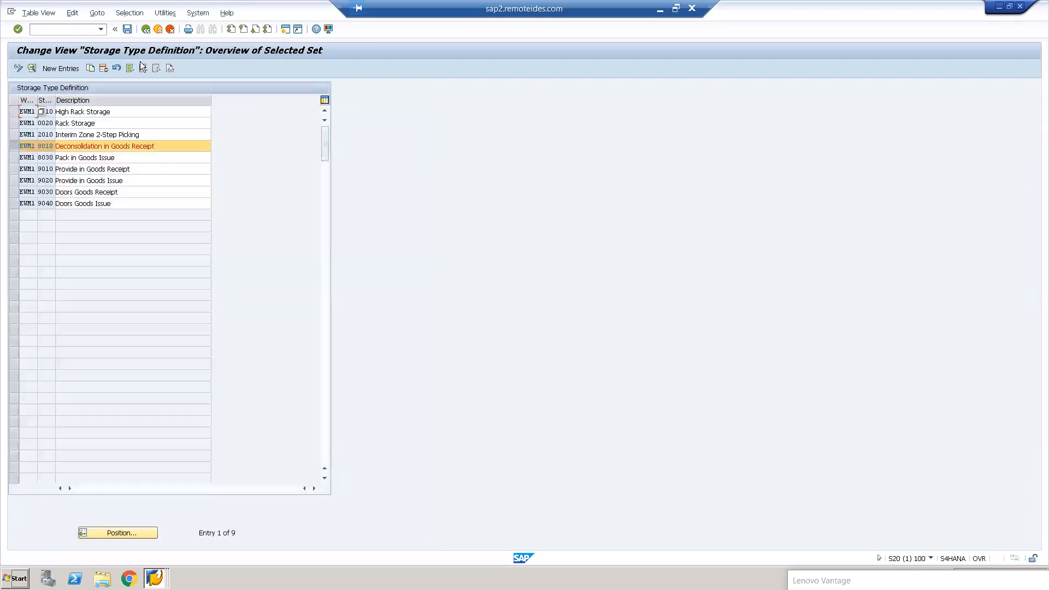
click(18, 146)
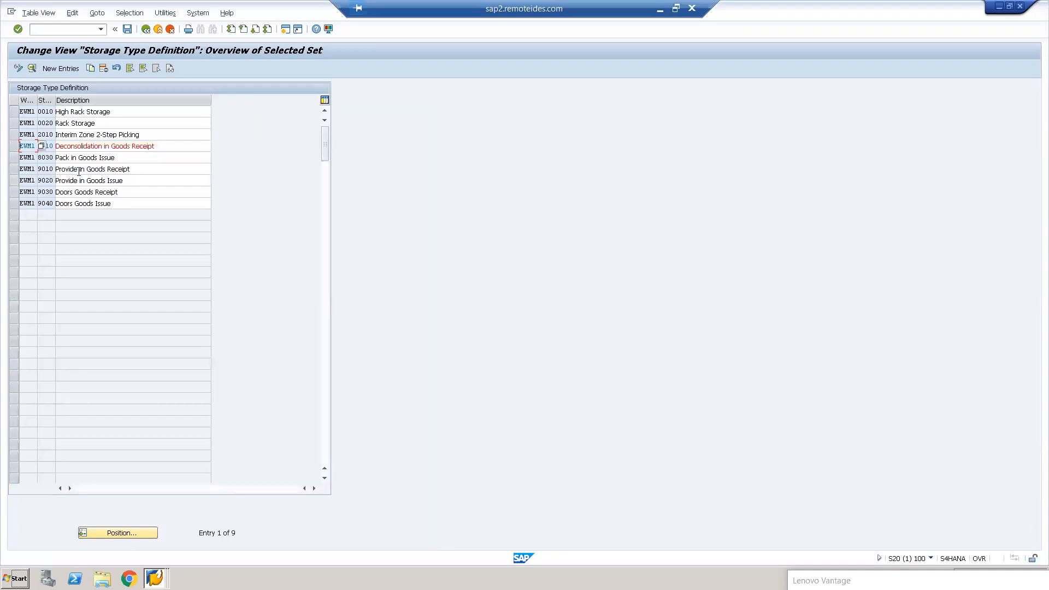
Step: Check the storage type role of EWM1's Provide in Goods Receipt 9010 against the list of available roles
click(14, 169)
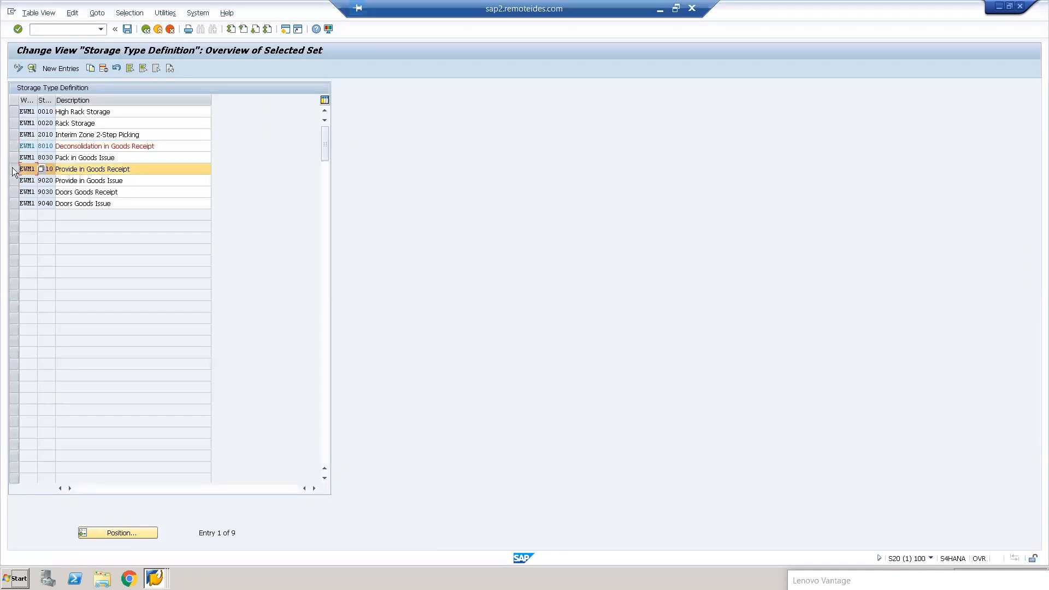
click(31, 68)
click(174, 124)
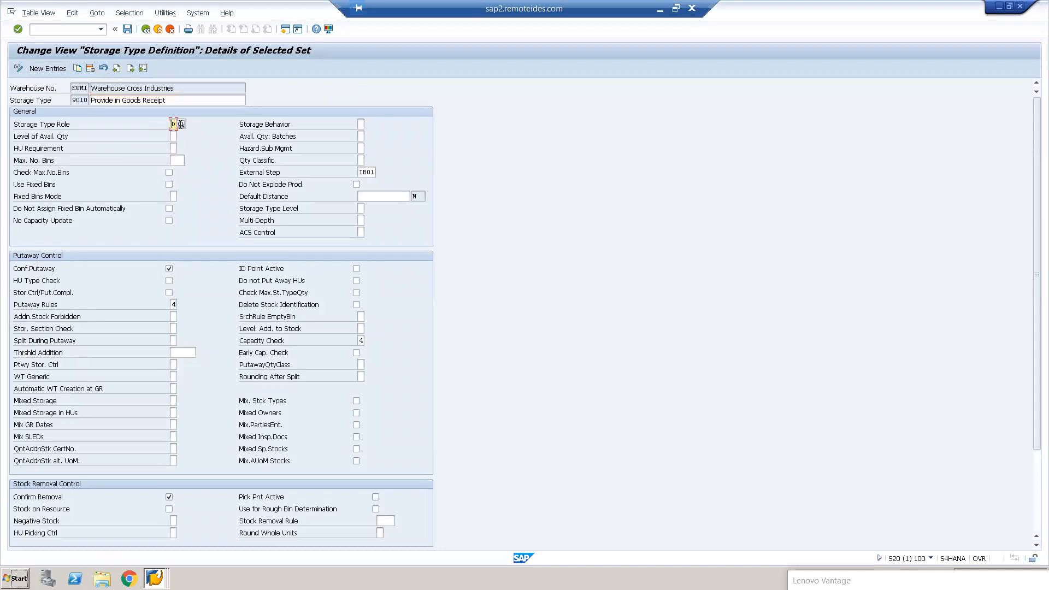
click(182, 124)
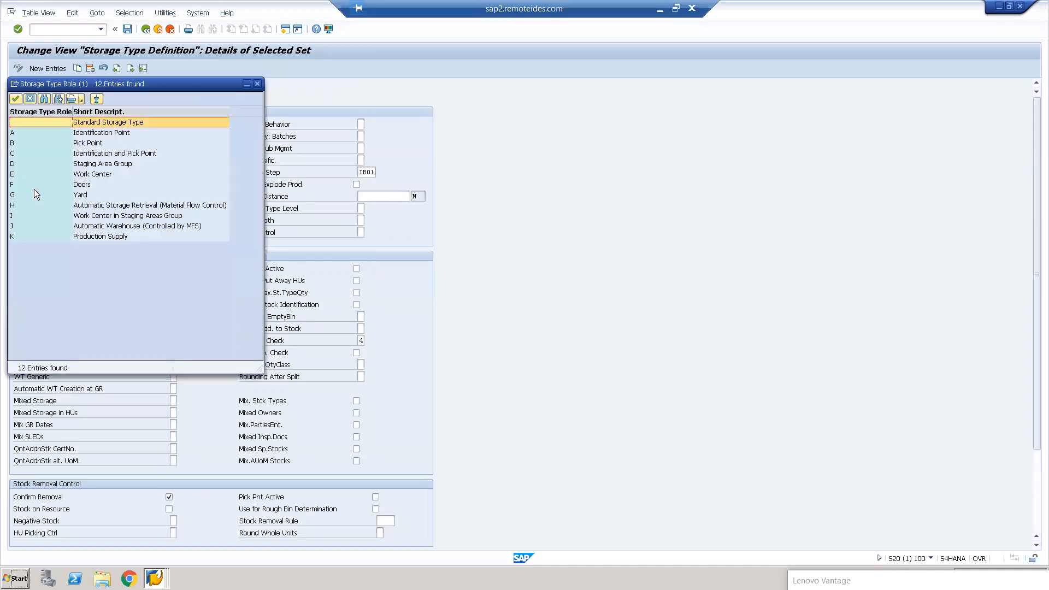
click(257, 83)
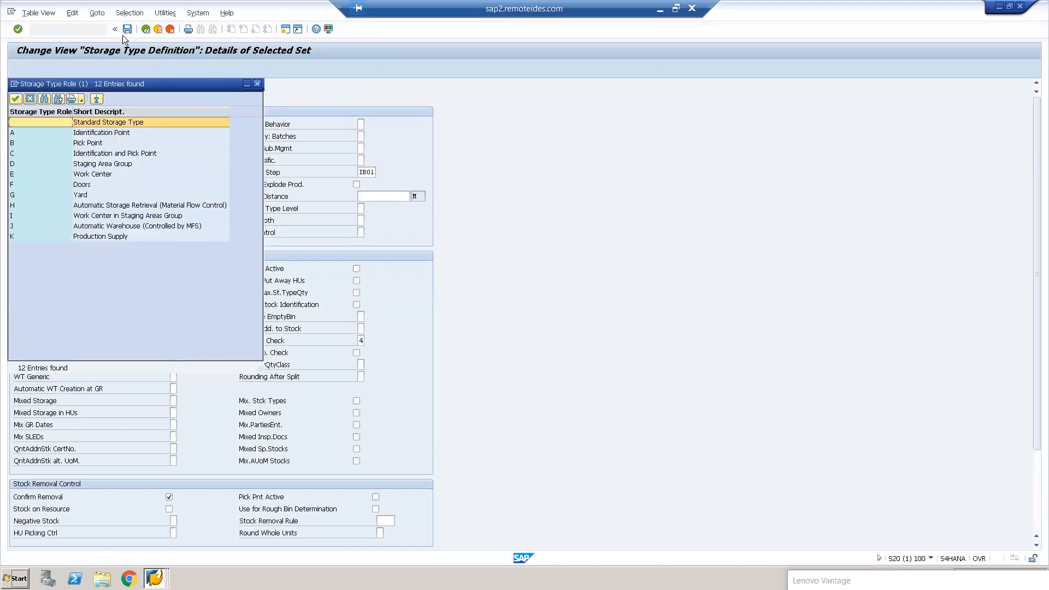
click(146, 29)
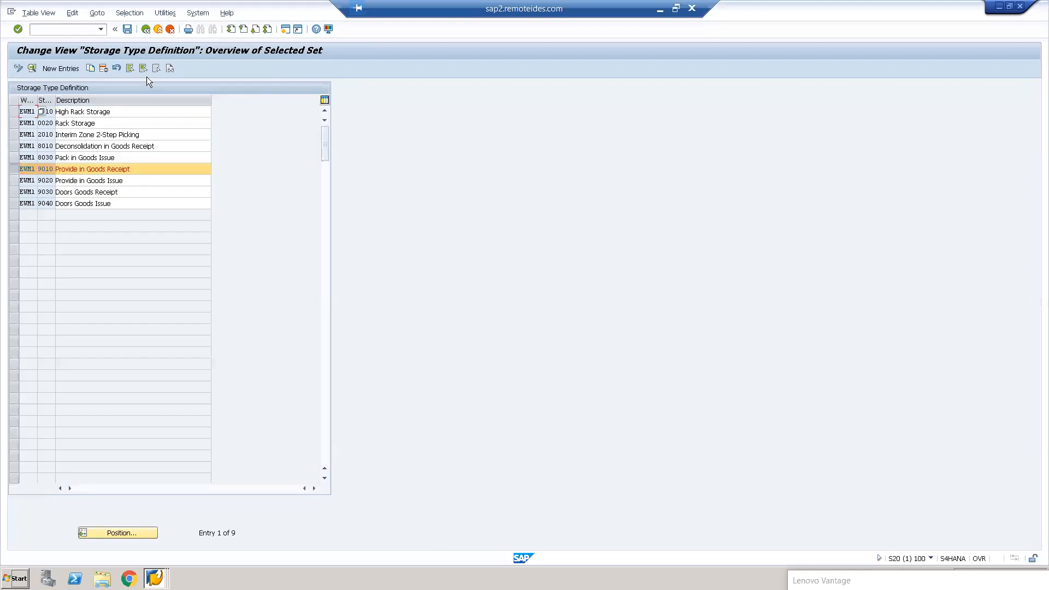
Step: Review the storage type role in EWM1's Doors Goods Receipt 9030 details, return to the overview and save the storage type definitions
click(25, 192)
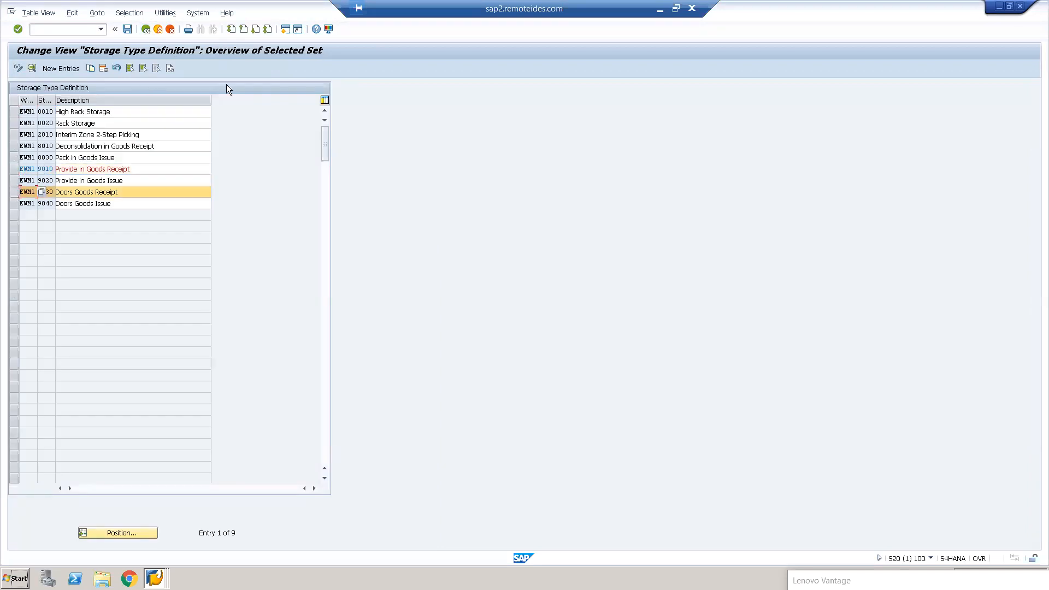
click(31, 67)
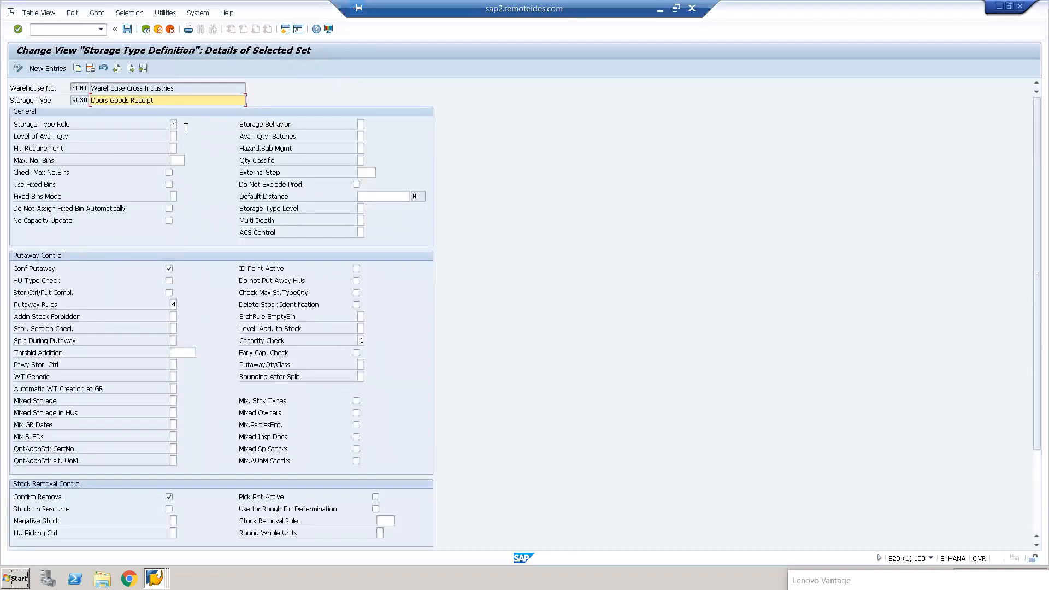
click(147, 30)
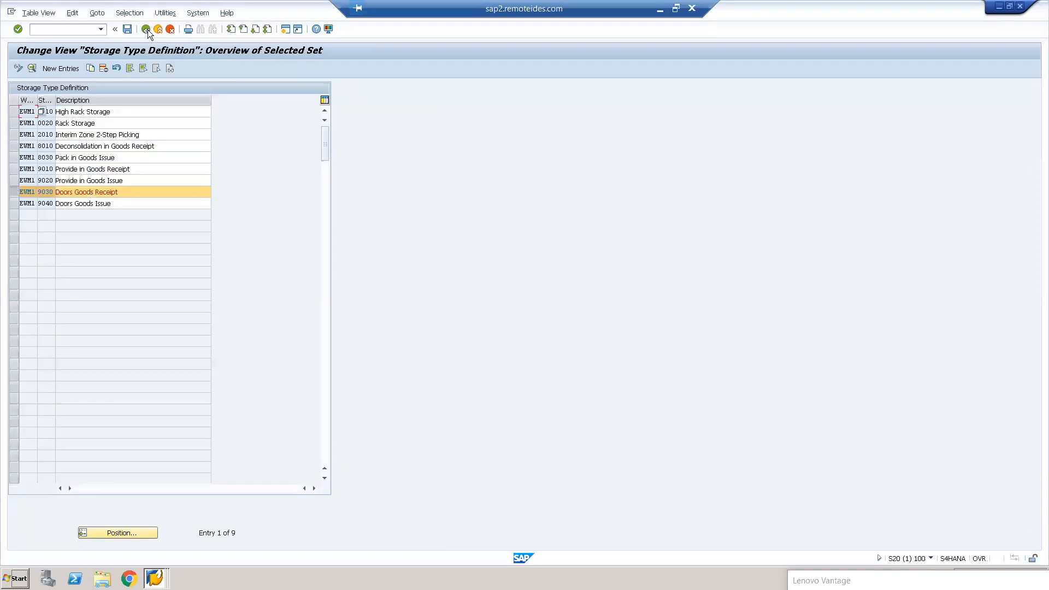
click(129, 29)
click(129, 29)
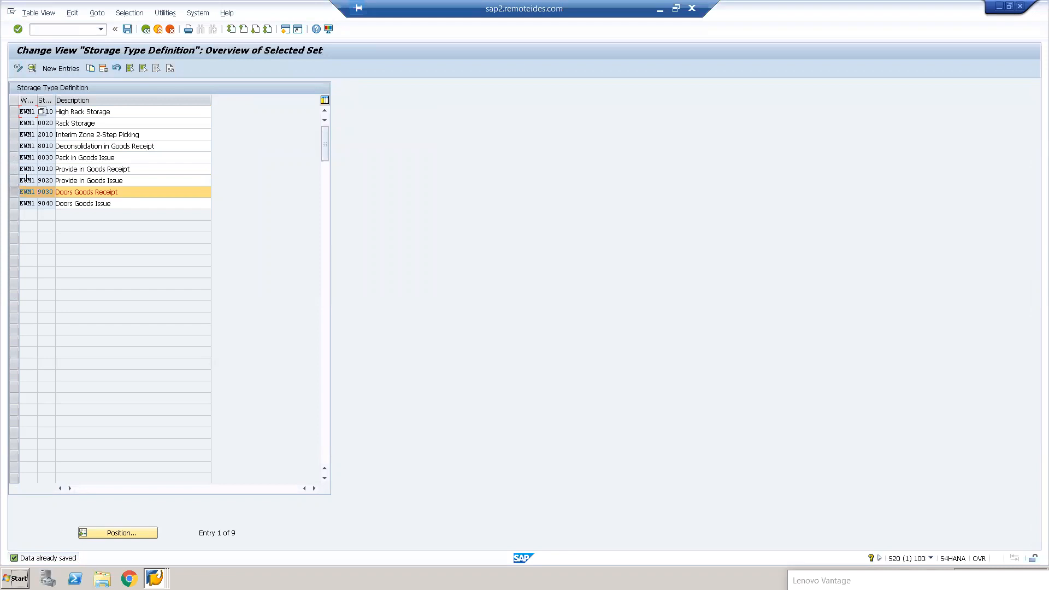
click(12, 193)
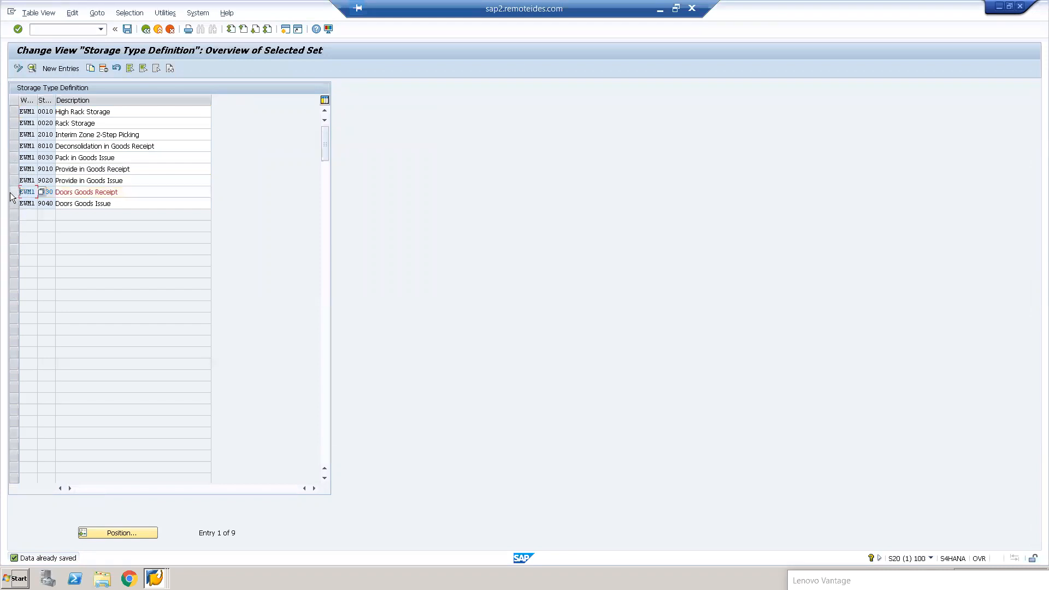